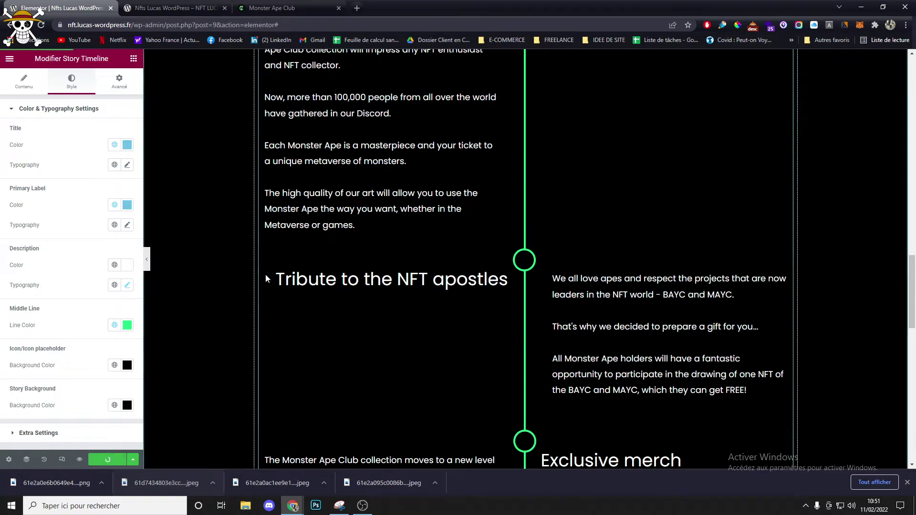
- Preview the page and examine the whole Roadmap timeline, from its first entry to the last ones
click(79, 459)
scroll(247, 197, down, 15)
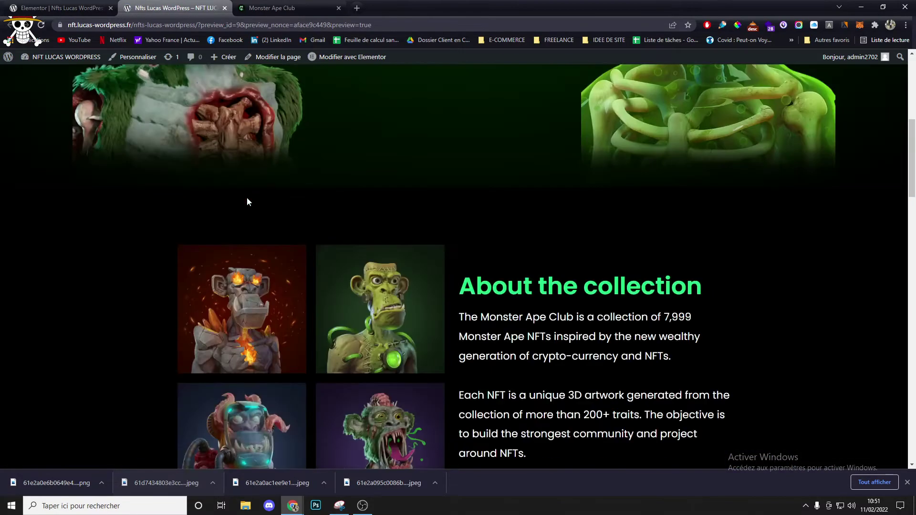
scroll(247, 197, down, 12)
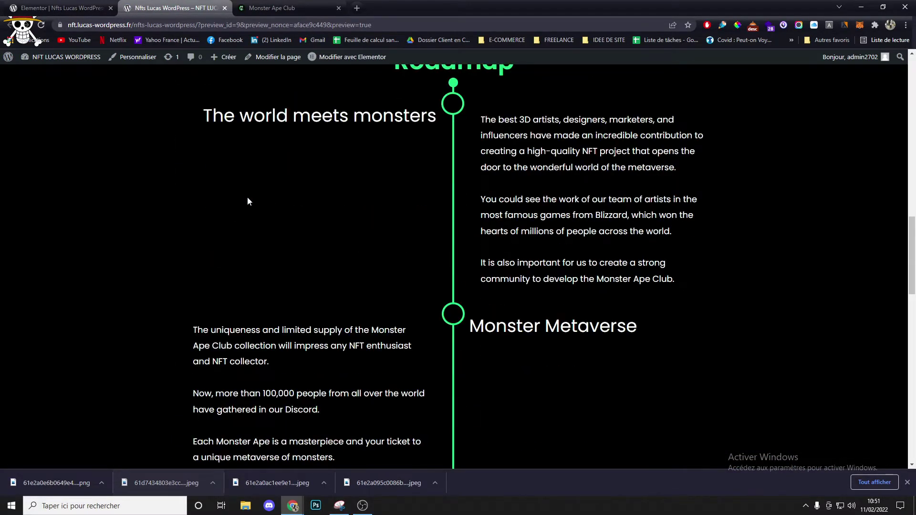
scroll(247, 196, down, 10)
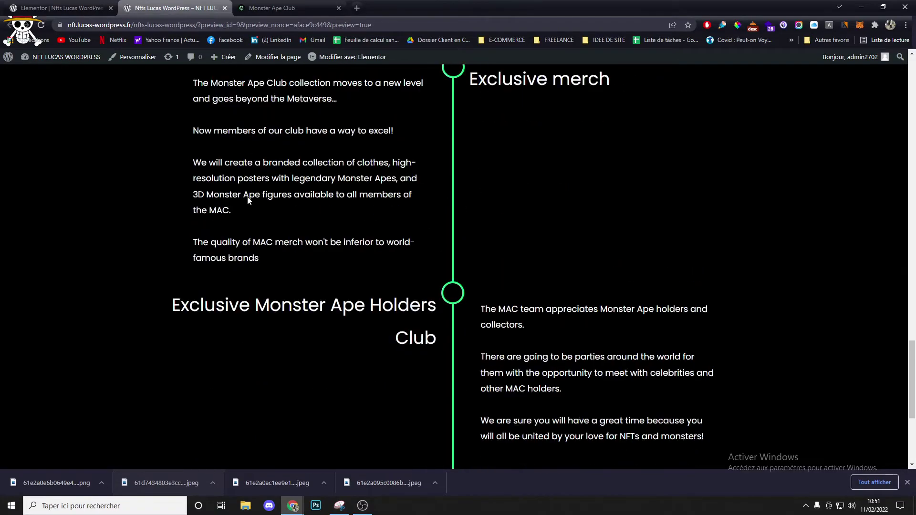
scroll(247, 196, down, 3)
scroll(465, 295, up, 20)
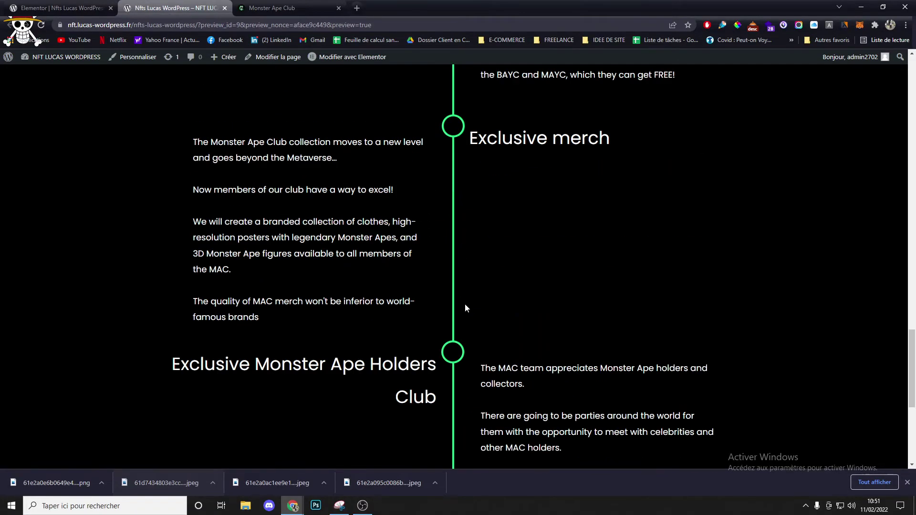
scroll(466, 287, down, 9)
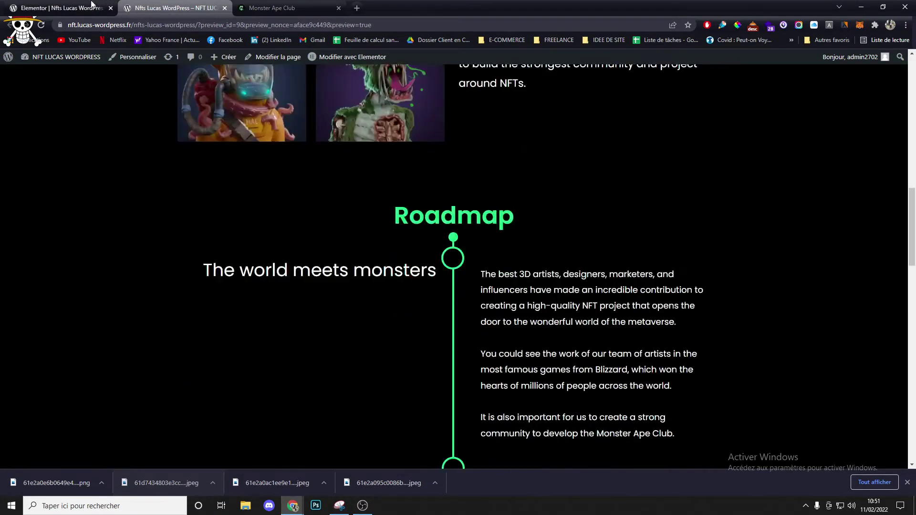
- Set the Roadmap heading section's top padding to 100 px, unlinked from the other sides, in the Elementor editor
click(62, 7)
scroll(448, 249, up, 7)
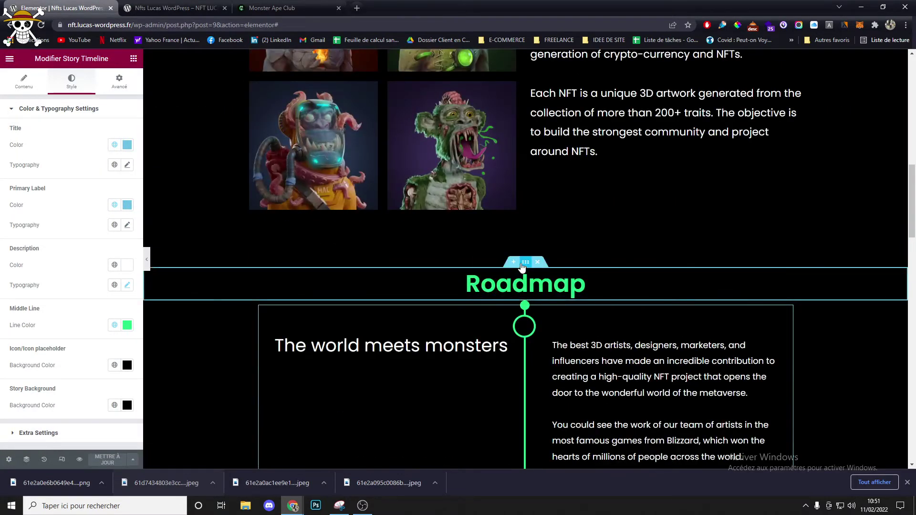
click(523, 263)
click(120, 81)
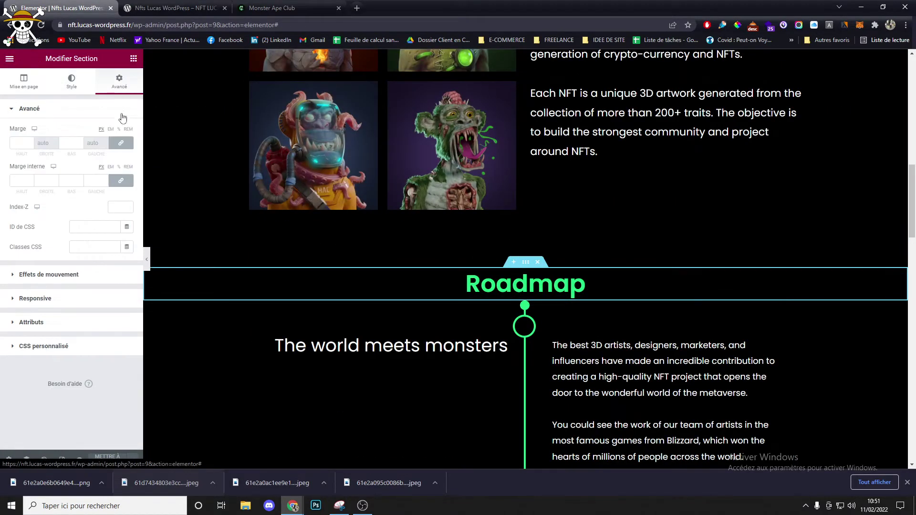
click(17, 180)
text(100)
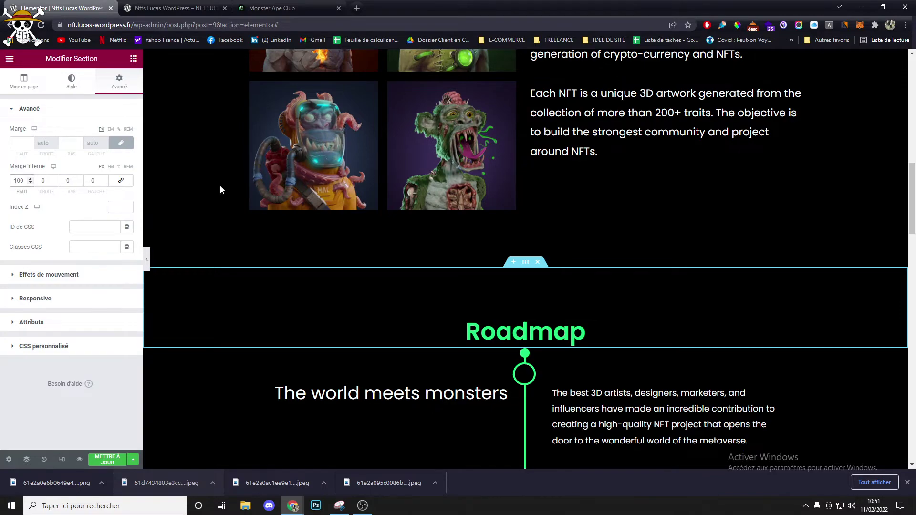
scroll(507, 299, down, 2)
scroll(525, 214, up, 6)
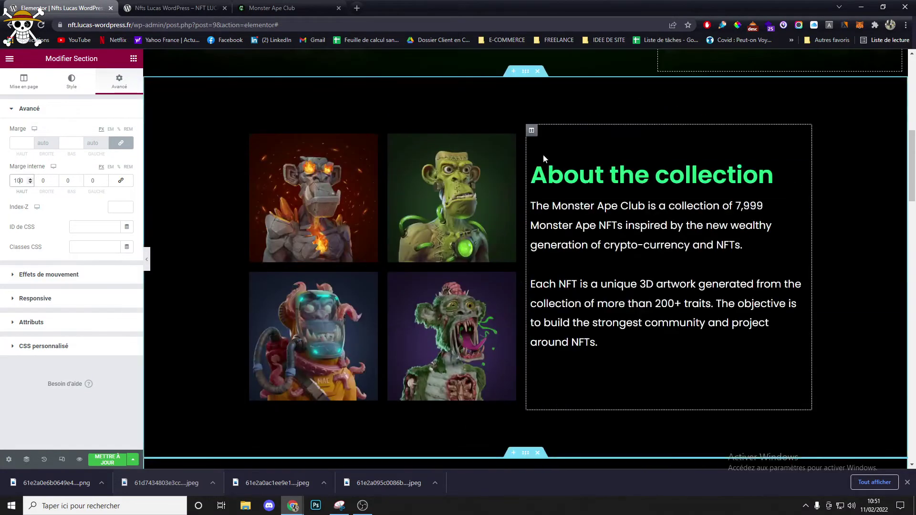
scroll(544, 159, down, 10)
scroll(529, 139, up, 3)
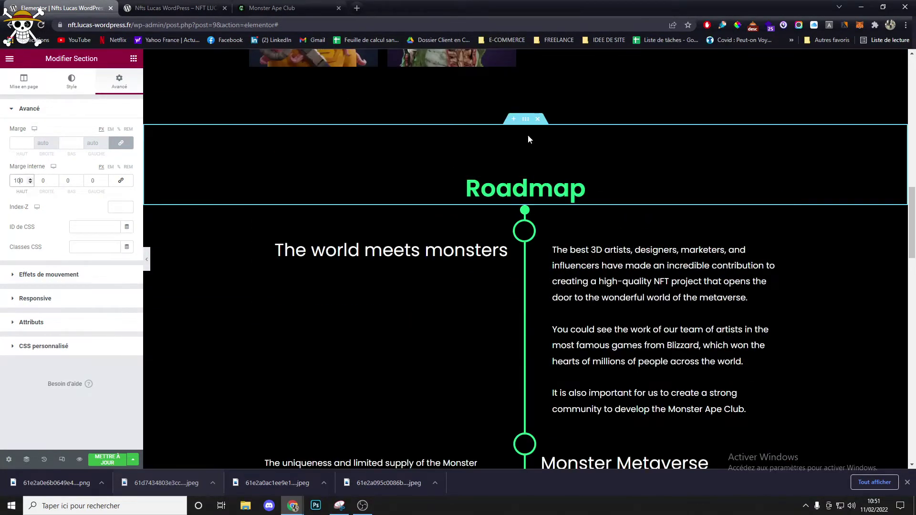
- Examine the roadmap and the "Our team" section on the Monster Ape Club reference site against the end of the edited page
click(267, 7)
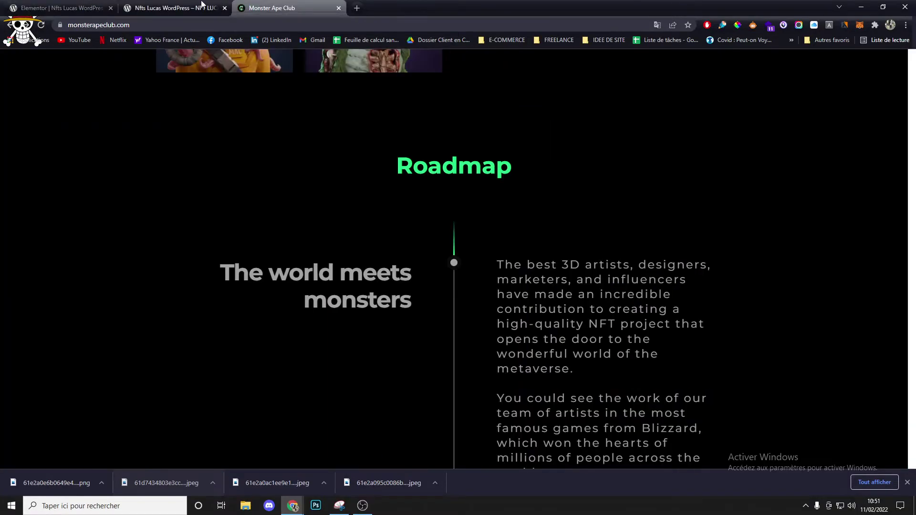
scroll(443, 188, down, 20)
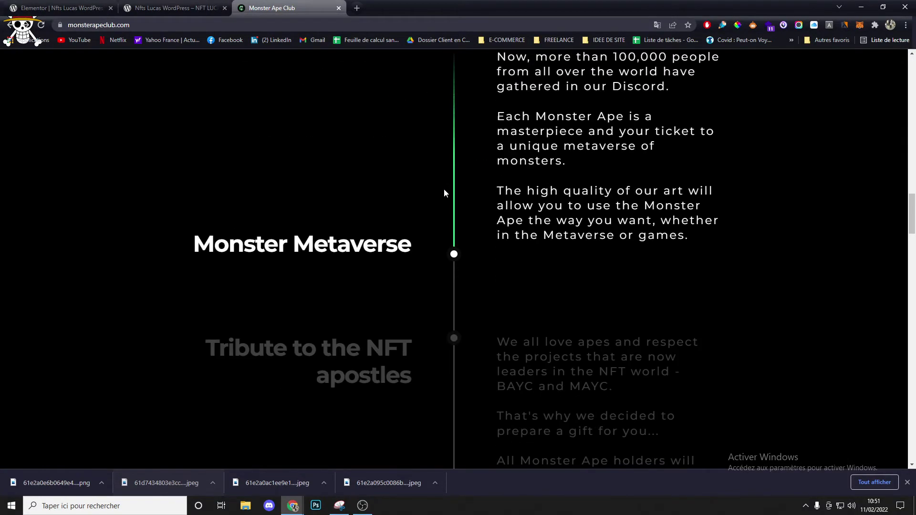
scroll(443, 192, down, 7)
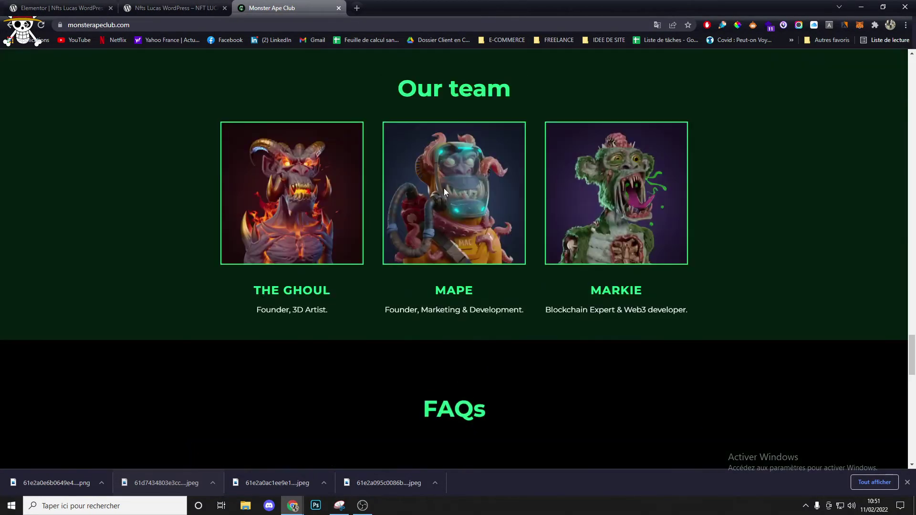
scroll(444, 192, up, 3)
scroll(441, 143, down, 2)
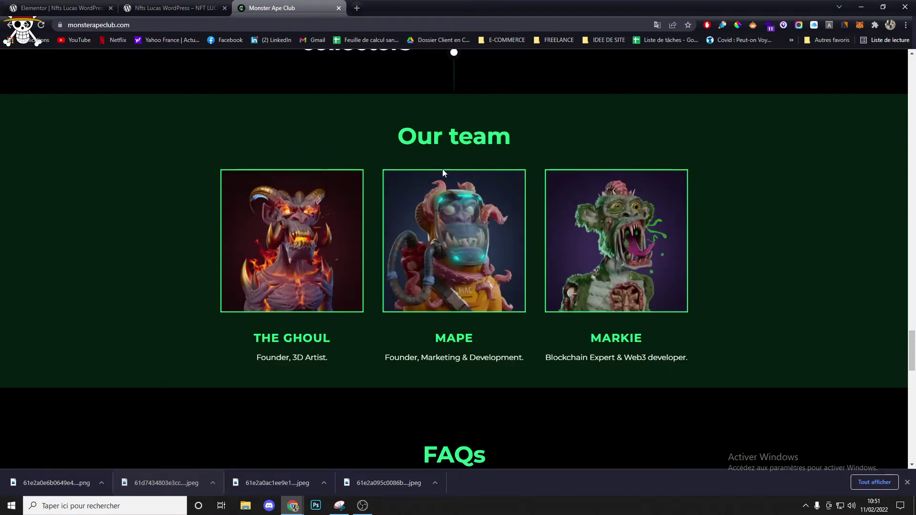
click(94, 3)
scroll(409, 257, down, 15)
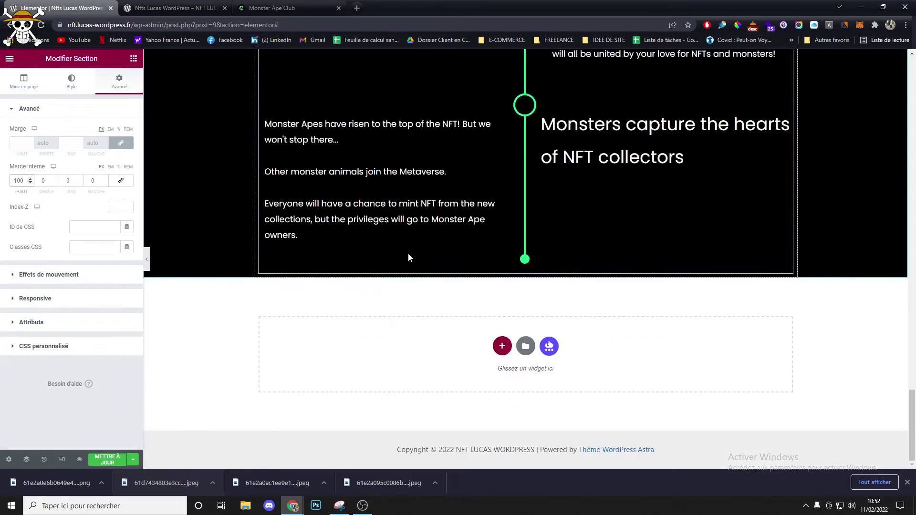
- Sample and copy the dark green background colour of the reference site's "Our team" section with the color picker extension
click(264, 4)
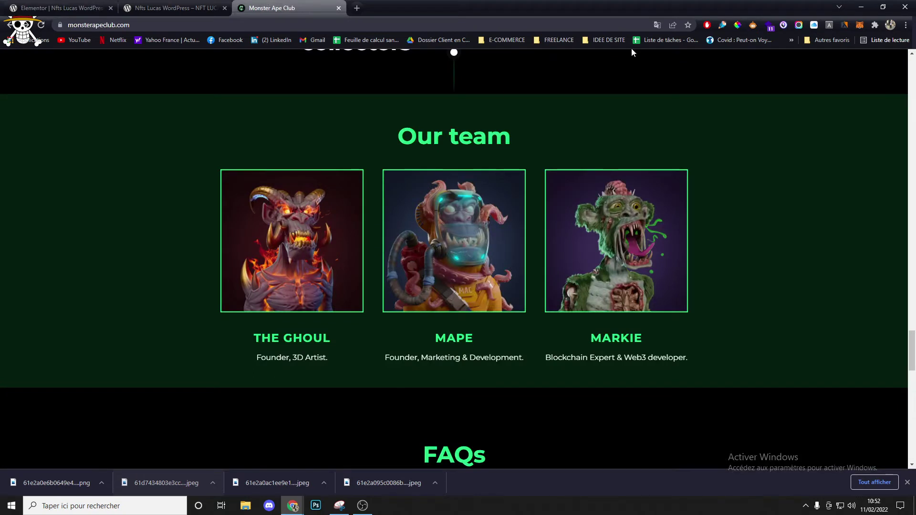
click(737, 25)
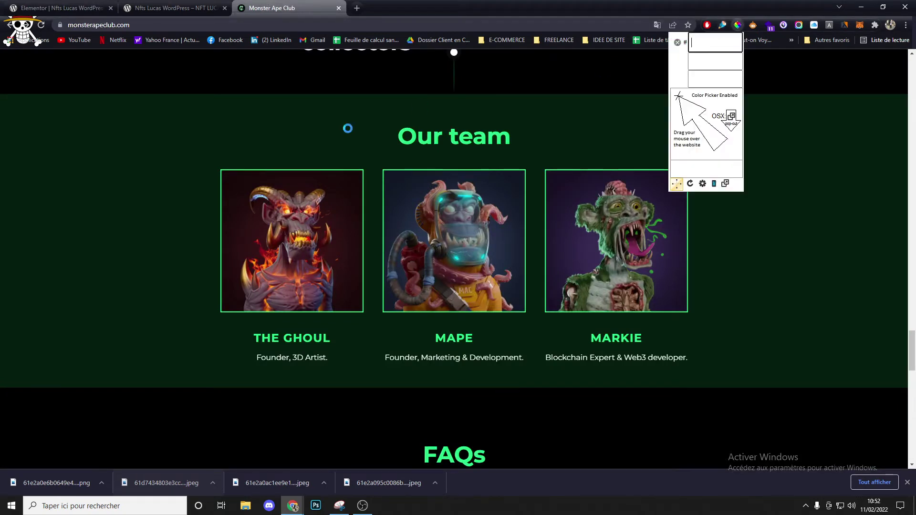
click(187, 125)
key(ctrl+c)
click(281, 142)
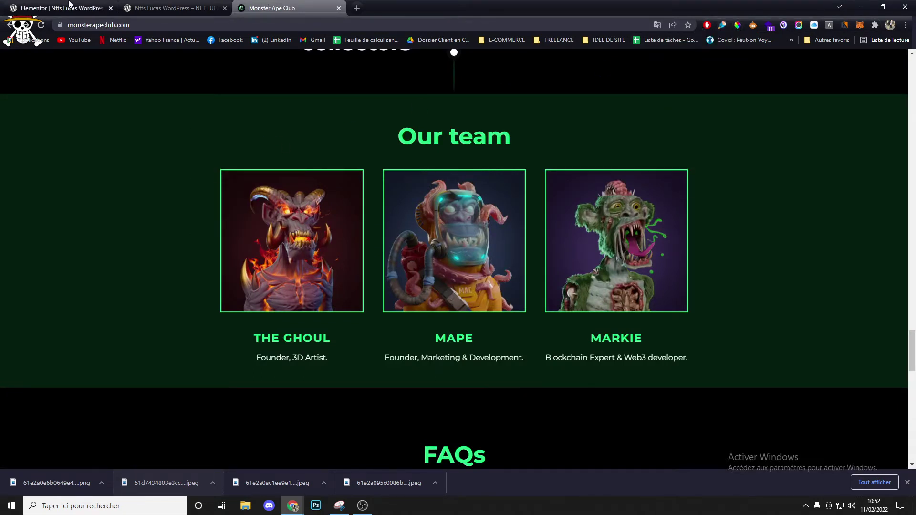
- Add a one-column section and a three-column section below the roadmap timeline in the Elementor editor
click(57, 7)
click(500, 347)
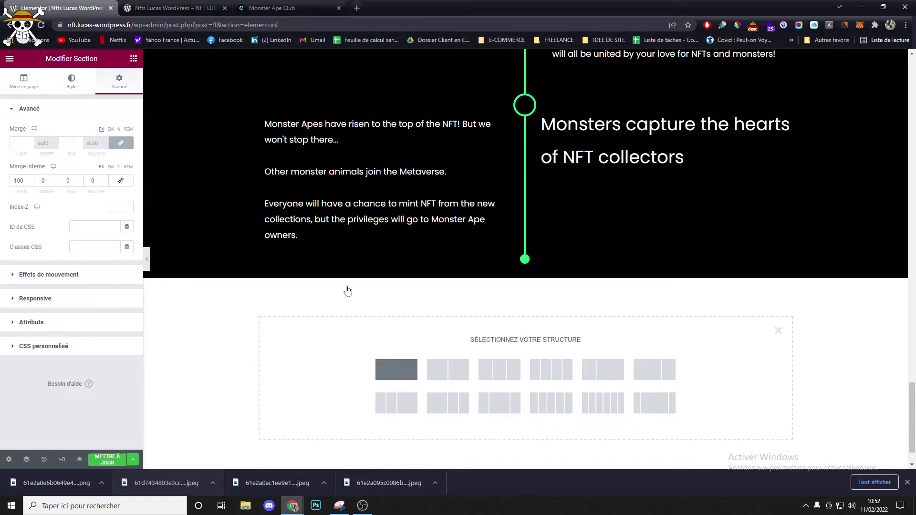
click(149, 8)
click(314, 7)
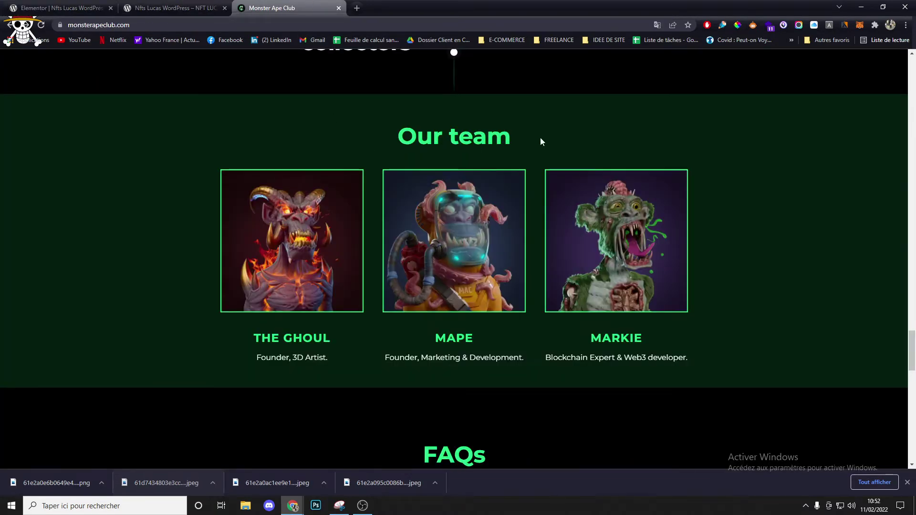
click(75, 6)
click(502, 370)
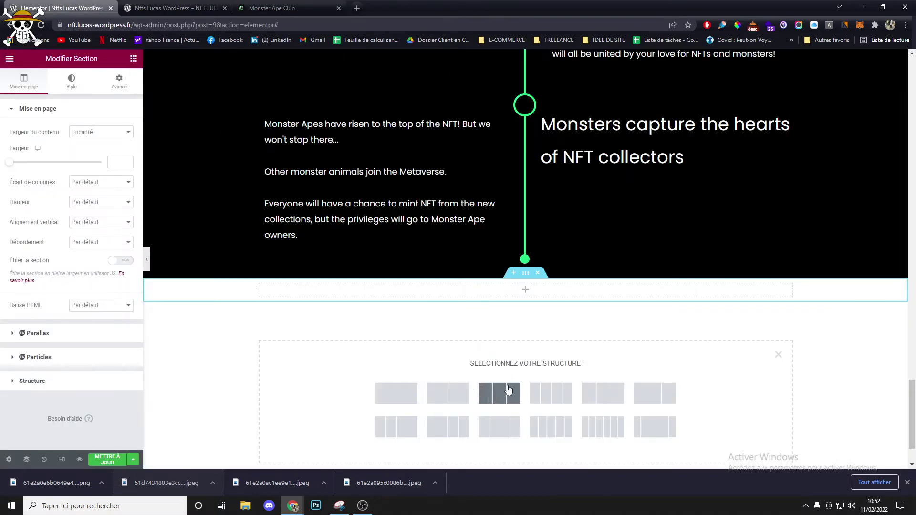
click(500, 392)
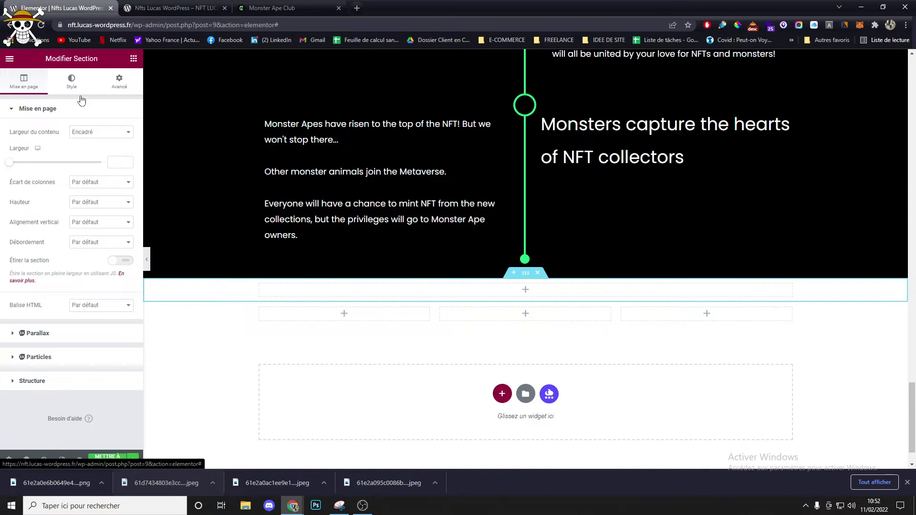
- Give the new one-column section a classic background in the copied dark green
click(72, 81)
click(89, 153)
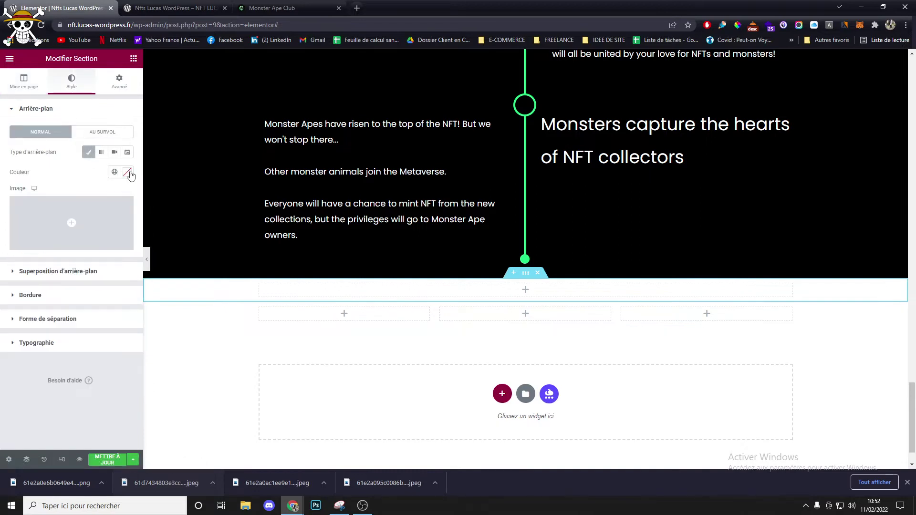
click(128, 174)
click(76, 296)
- Give the three-column section a classic background in the same copied dark green
click(474, 290)
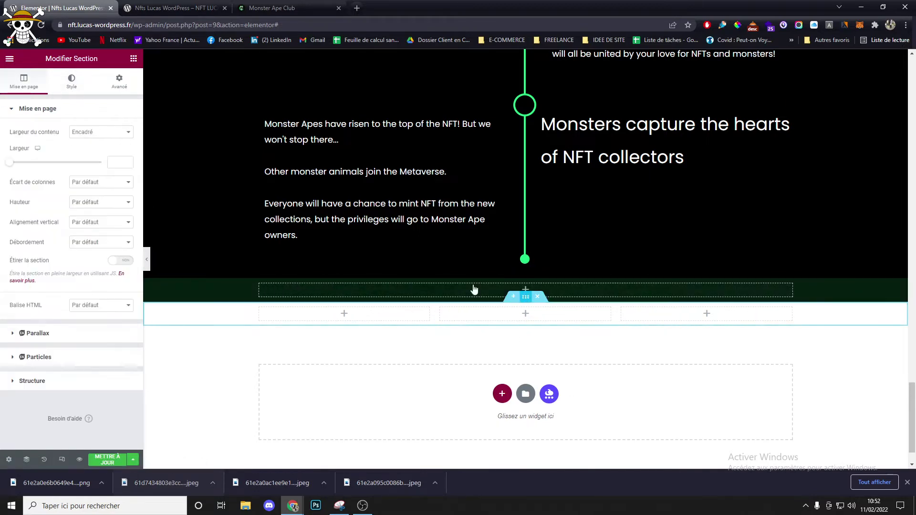
click(71, 82)
click(89, 152)
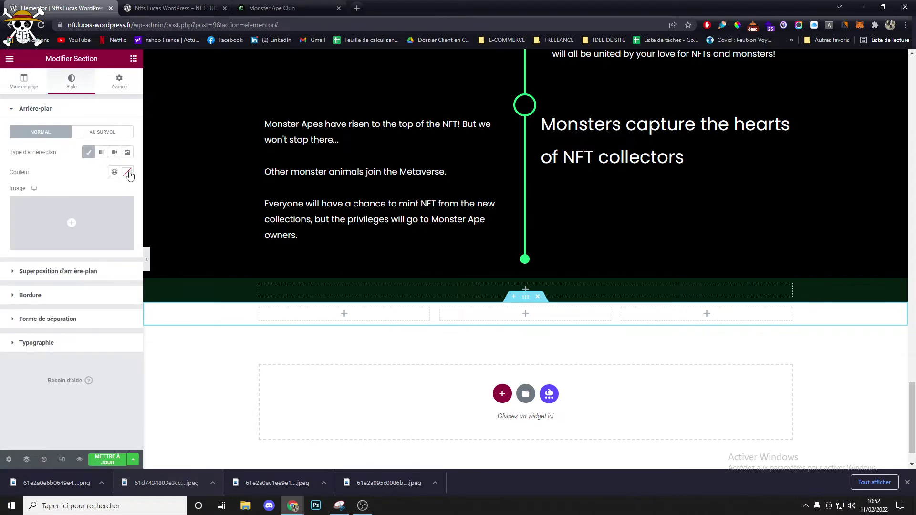
click(127, 171)
key(ctrl+v)
click(79, 172)
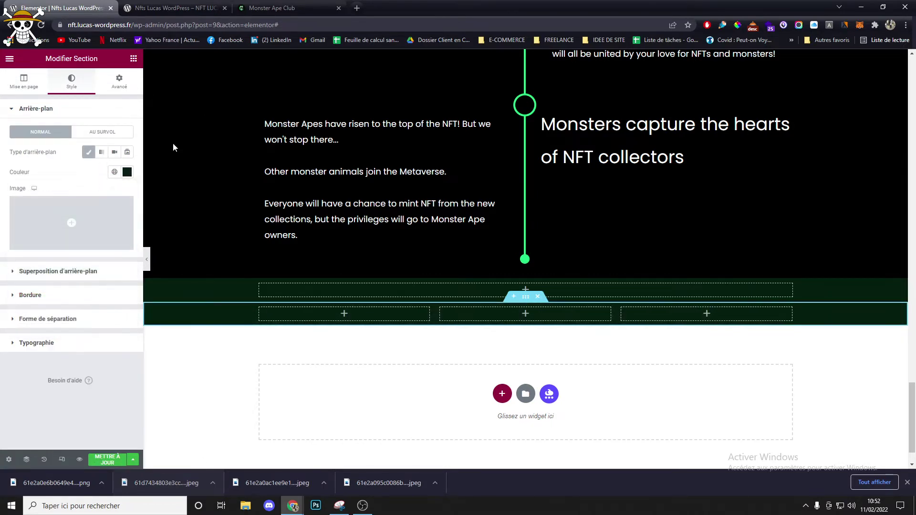
- Check the spacing of the reference "Our team" section and set the one-column section's top padding to 50 px
click(167, 6)
click(296, 9)
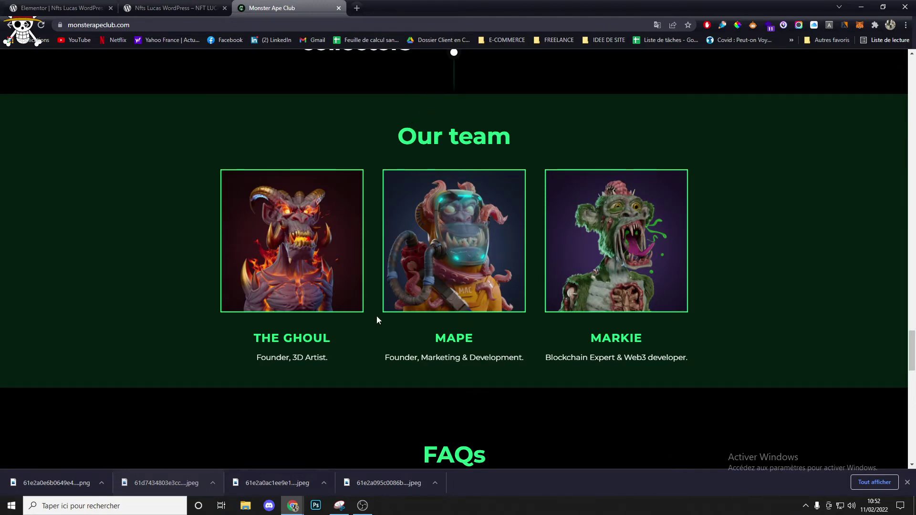
click(57, 8)
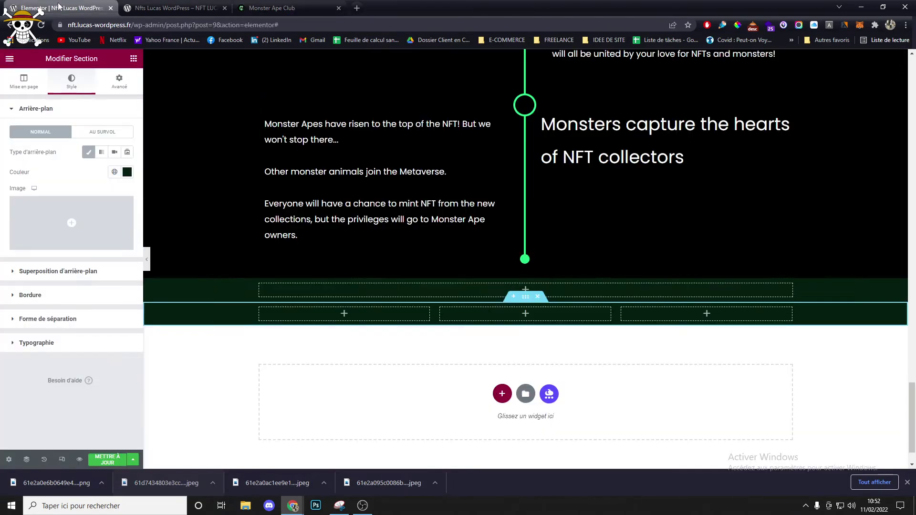
click(120, 80)
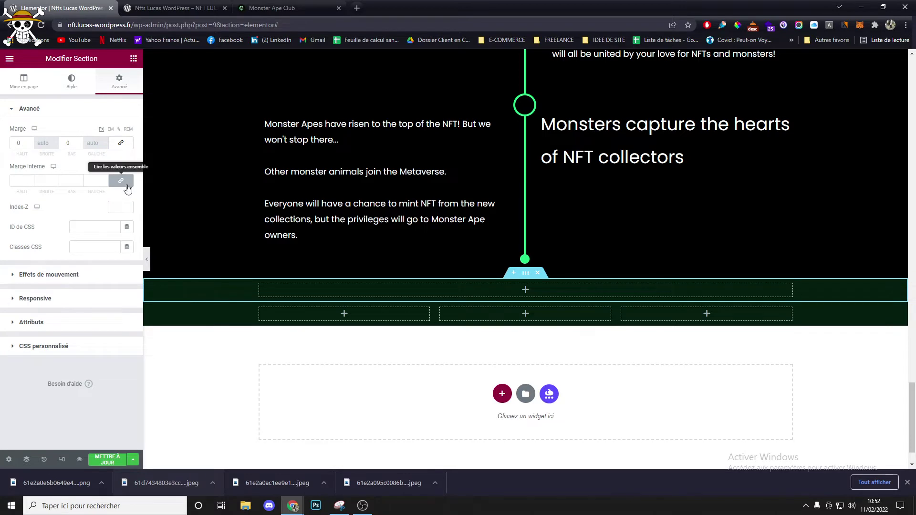
text(50)
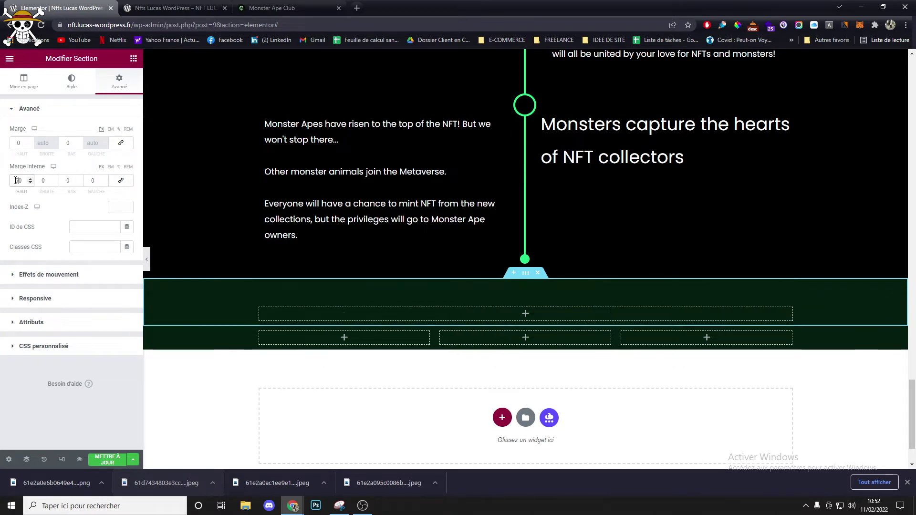
- Set the three-column section's bottom padding to 50 px, unlinked from the other sides, and leave its outer margins empty
click(526, 320)
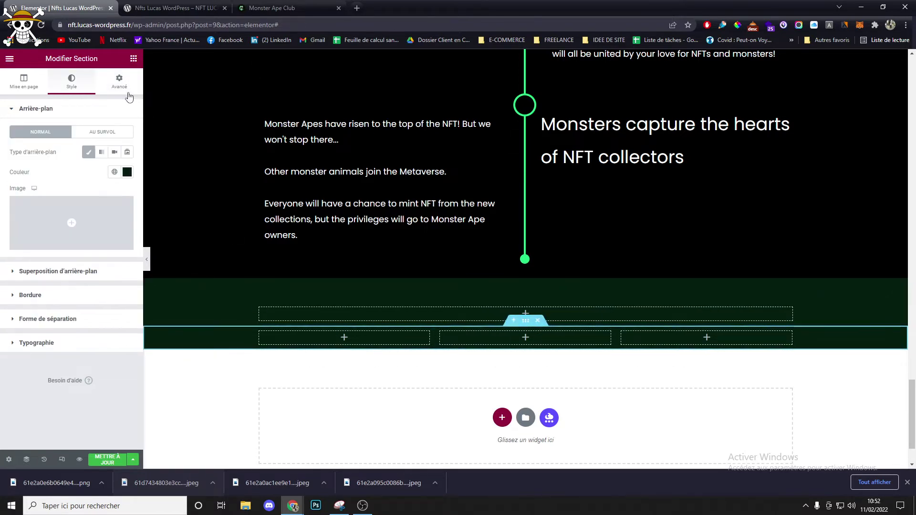
click(119, 80)
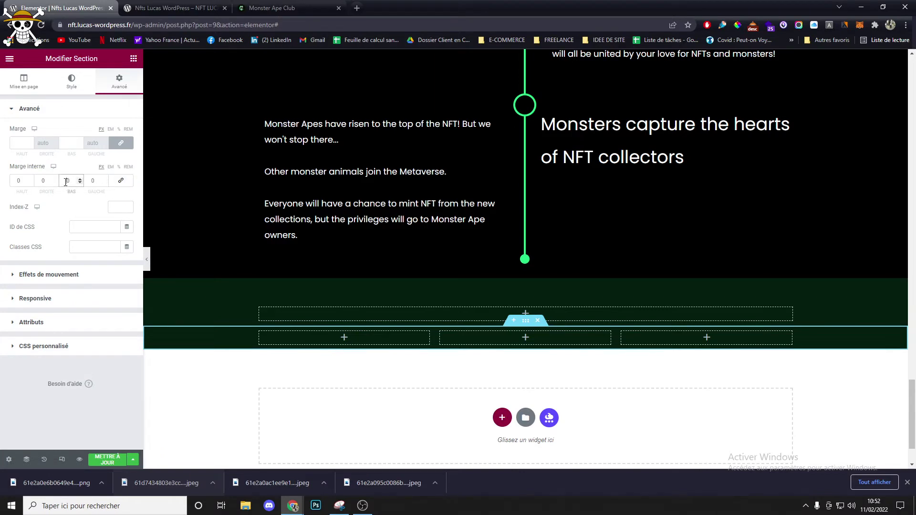
text(5)
text(50)
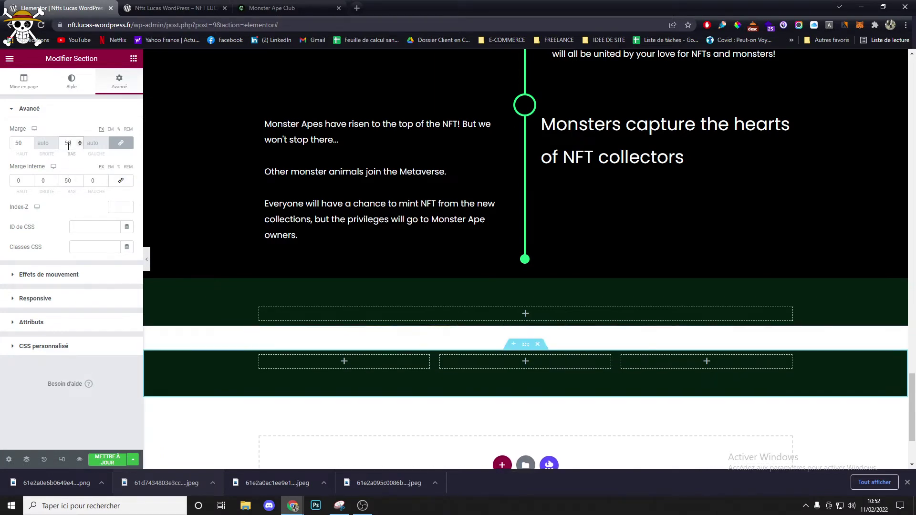
key(BackSpace)
key(BackSpace)
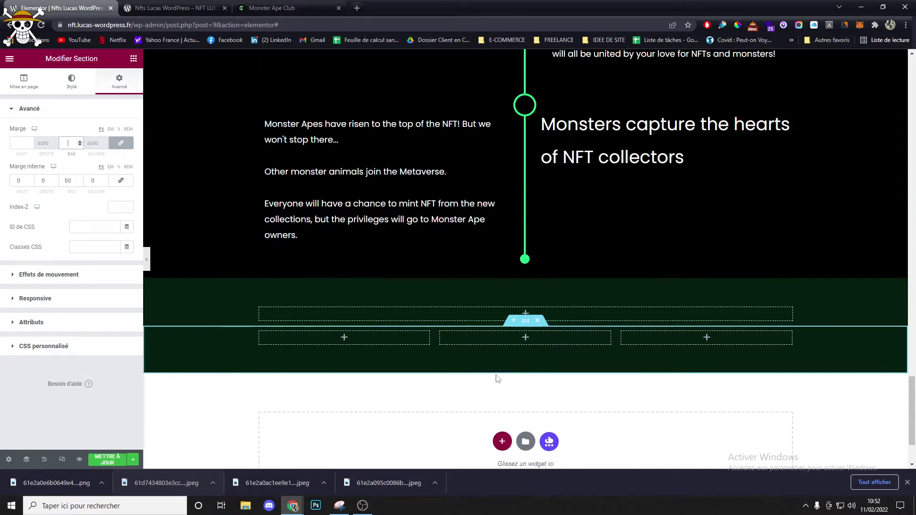
- Save the three team portraits from the reference site's "Our team" section to the computer
click(177, 8)
click(270, 6)
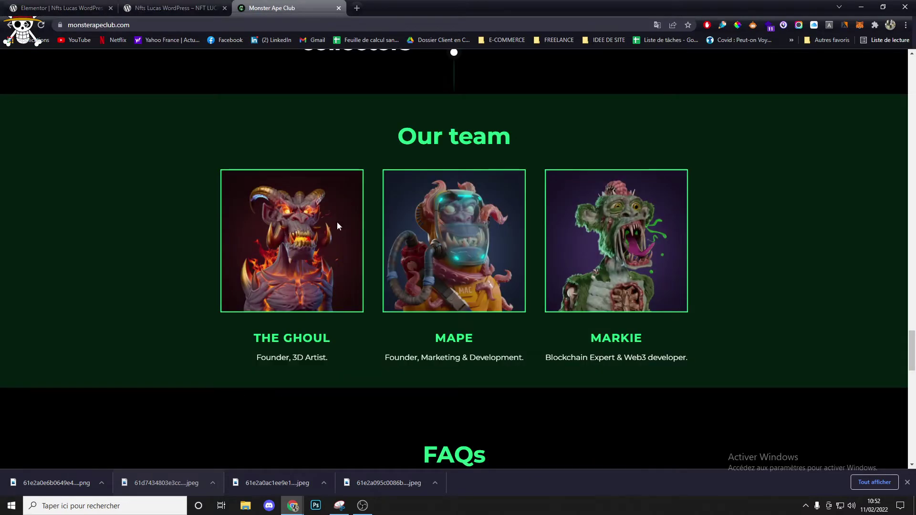
right_click(306, 223)
click(325, 242)
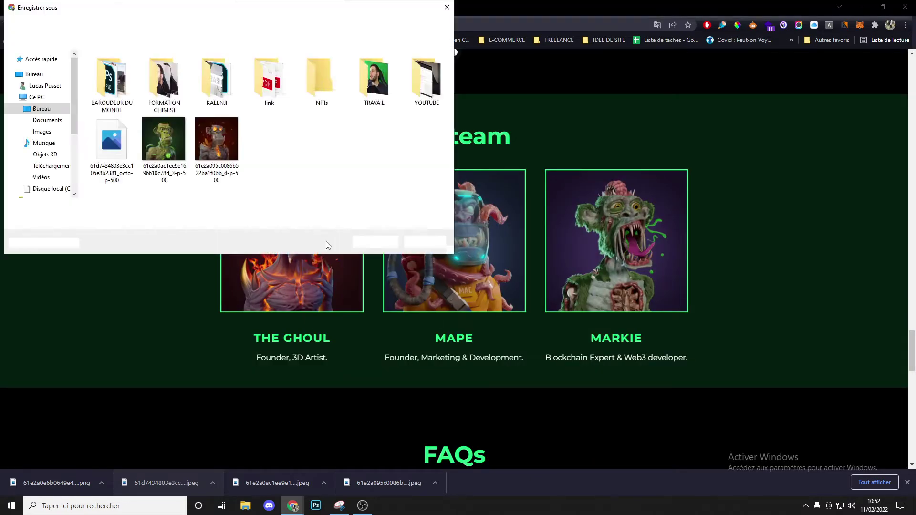
key(Return)
right_click(454, 229)
click(457, 248)
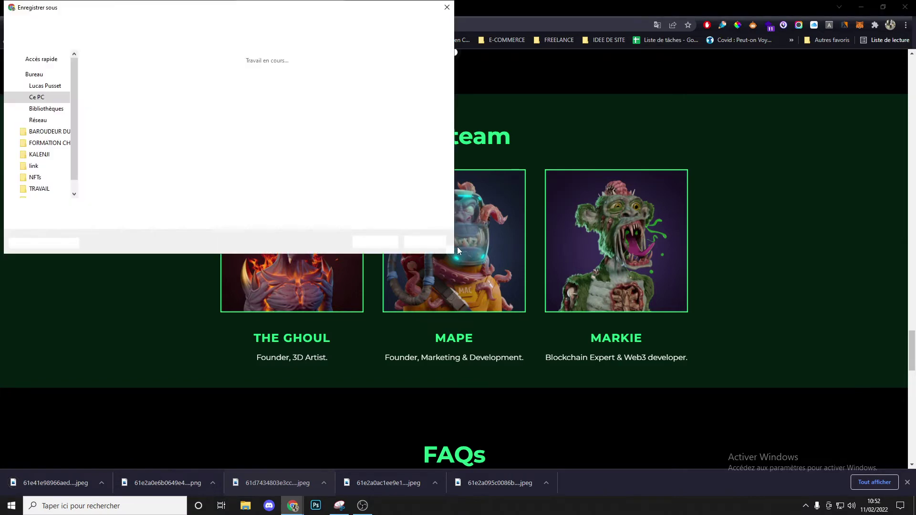
key(Return)
right_click(599, 226)
click(622, 243)
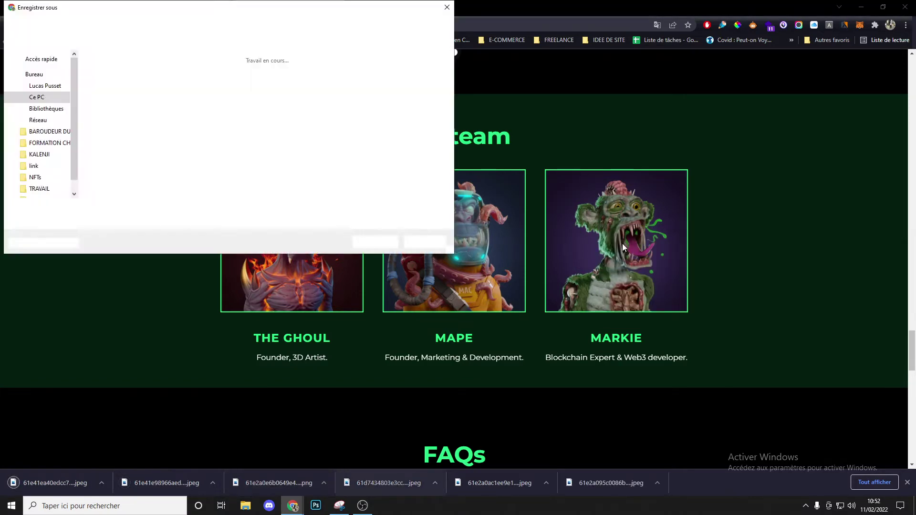
key(Return)
- Back in the Elementor editor, add an image widget to the first team column and upload the downloaded fiery horned monster portrait into it
click(68, 5)
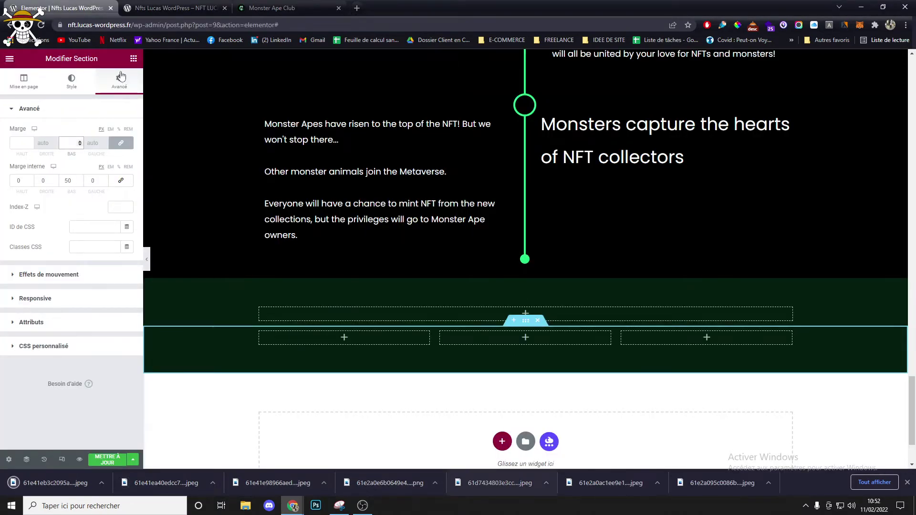
click(134, 58)
drag(22, 205, 329, 340)
click(77, 189)
drag(277, 483, 343, 295)
click(854, 441)
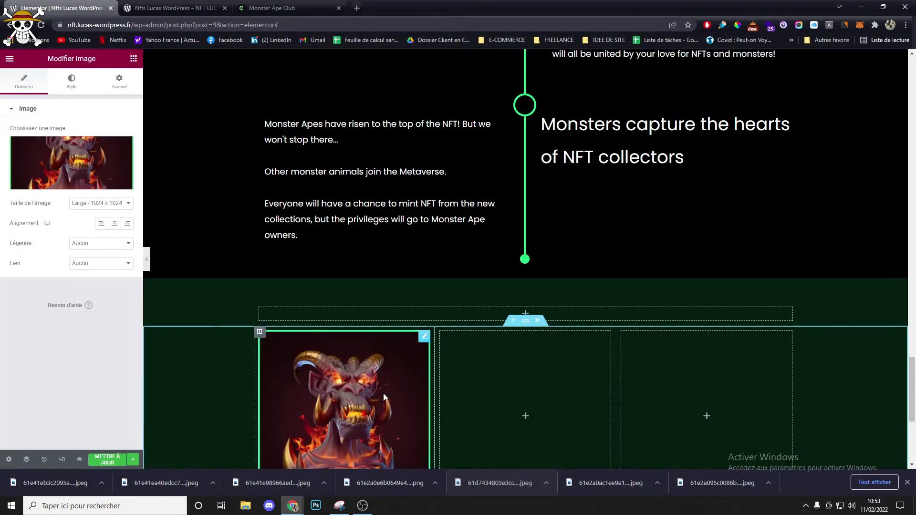
- Duplicate the team image into the second column and replace its picture with the downloaded tentacled diver portrait
right_click(399, 372)
click(415, 344)
scroll(416, 279, down, 2)
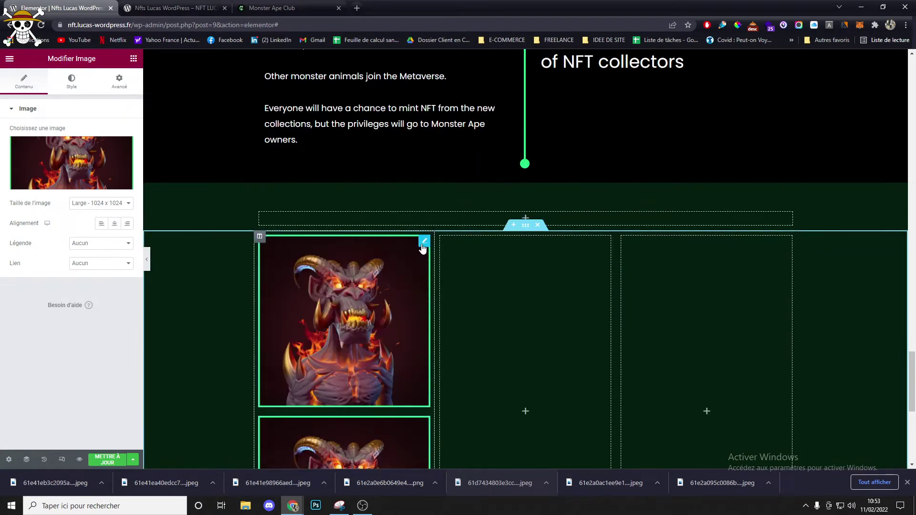
drag(343, 429, 519, 300)
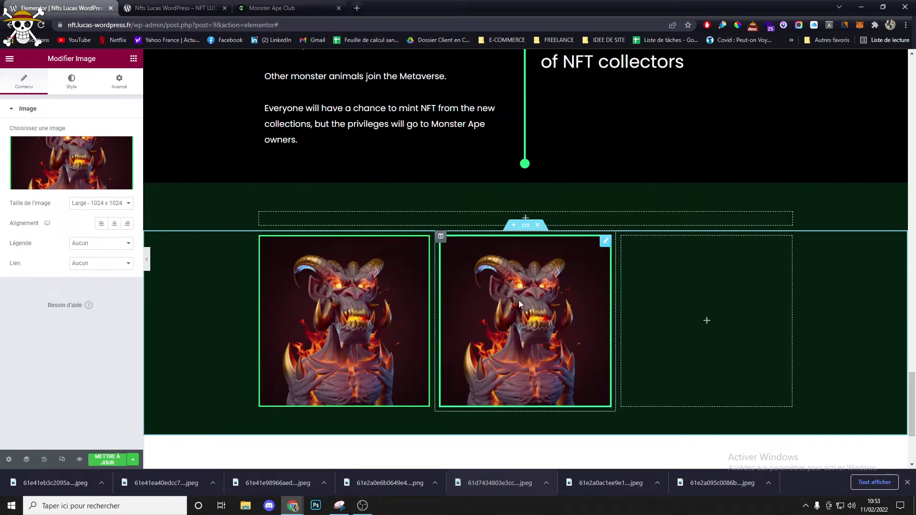
click(57, 149)
drag(138, 482, 849, 424)
click(864, 440)
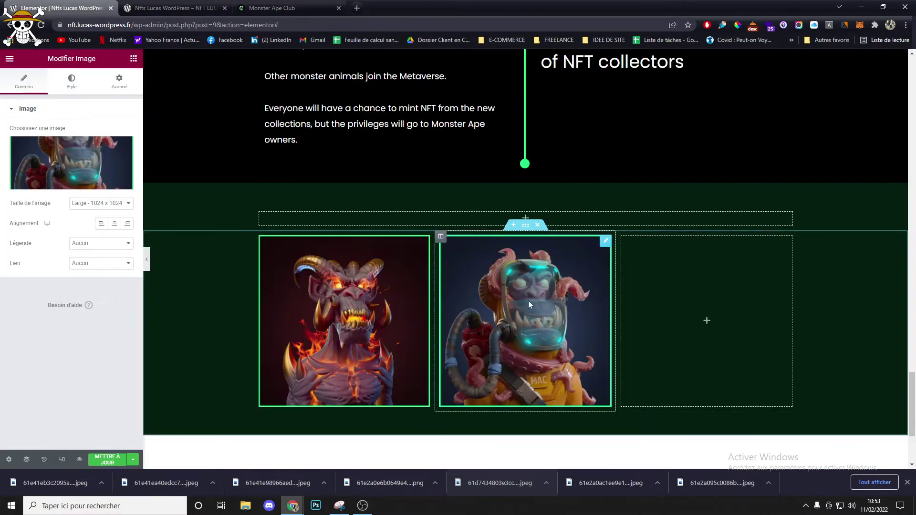
- Duplicate the second team image into the third column and replace its picture with the downloaded green zombie ape portrait
right_click(472, 308)
click(520, 332)
drag(520, 333, 697, 252)
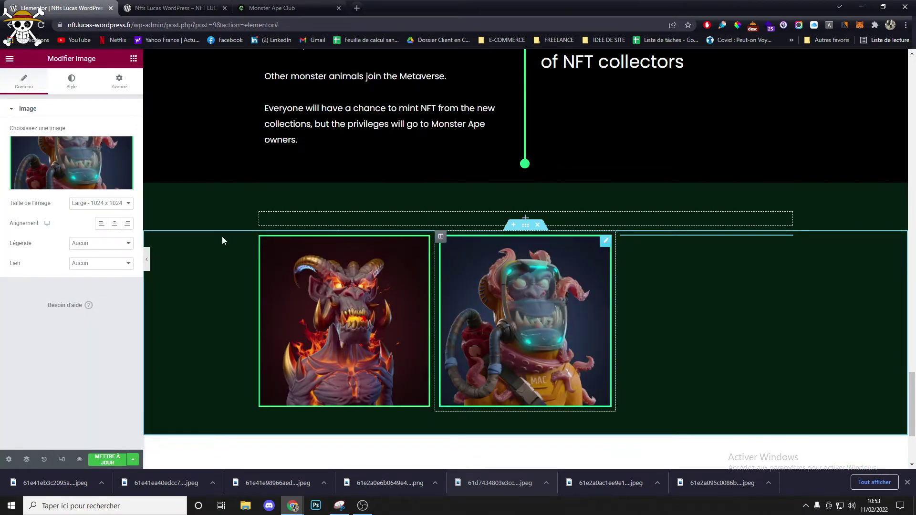
click(72, 162)
drag(80, 482, 840, 425)
click(863, 441)
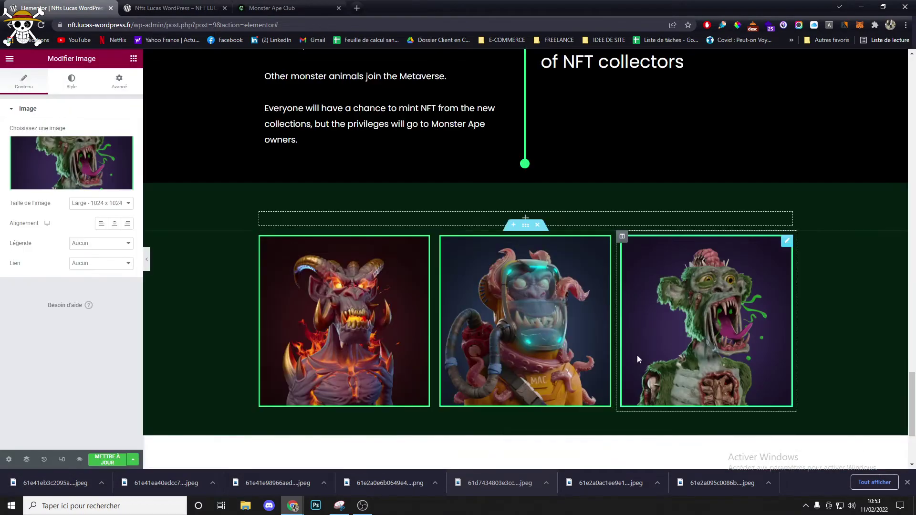
- Try a solid red 12 px border on the third team image and reset its border type to Aucun
click(70, 81)
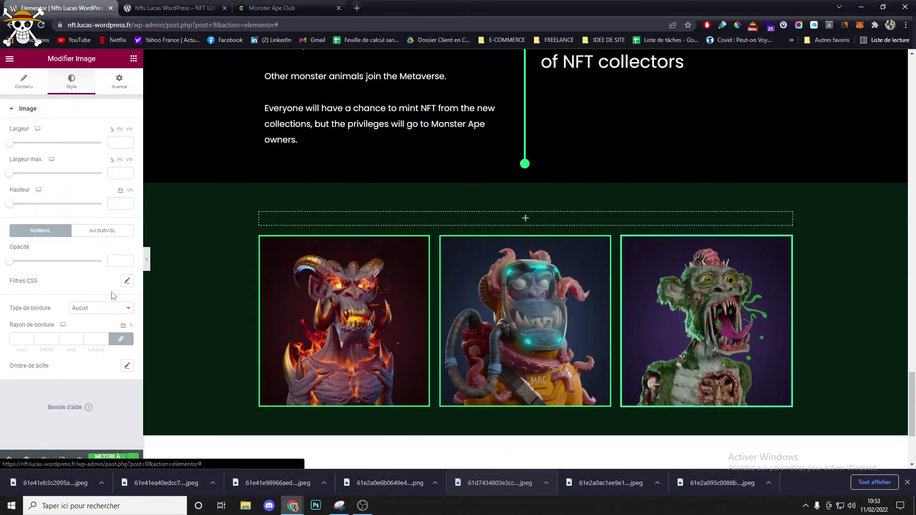
click(82, 313)
click(85, 326)
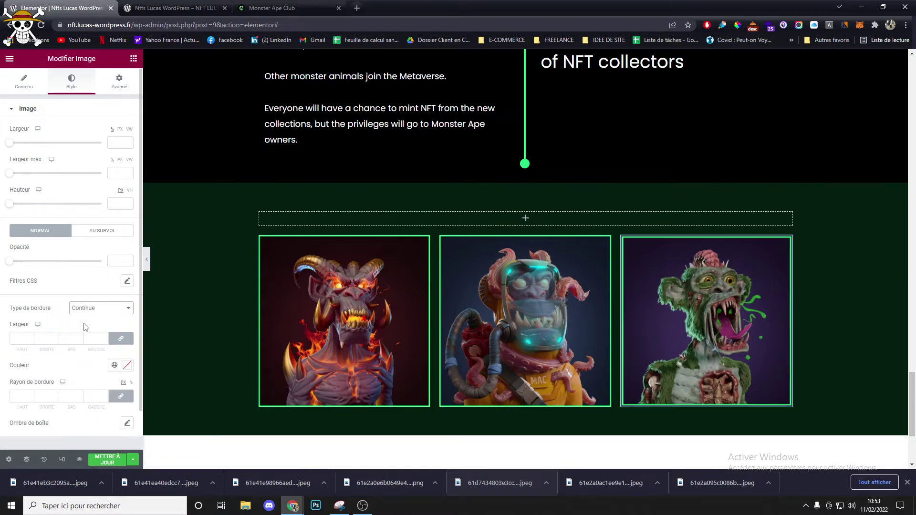
click(126, 366)
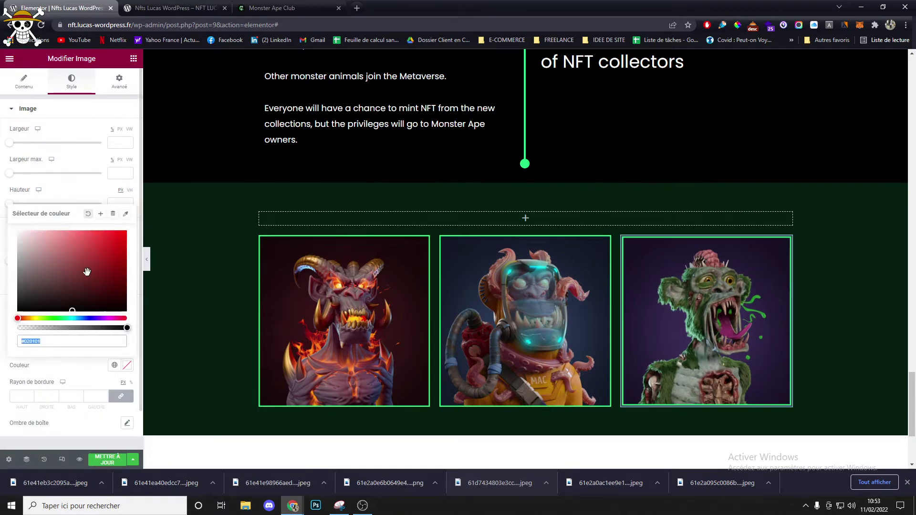
click(124, 232)
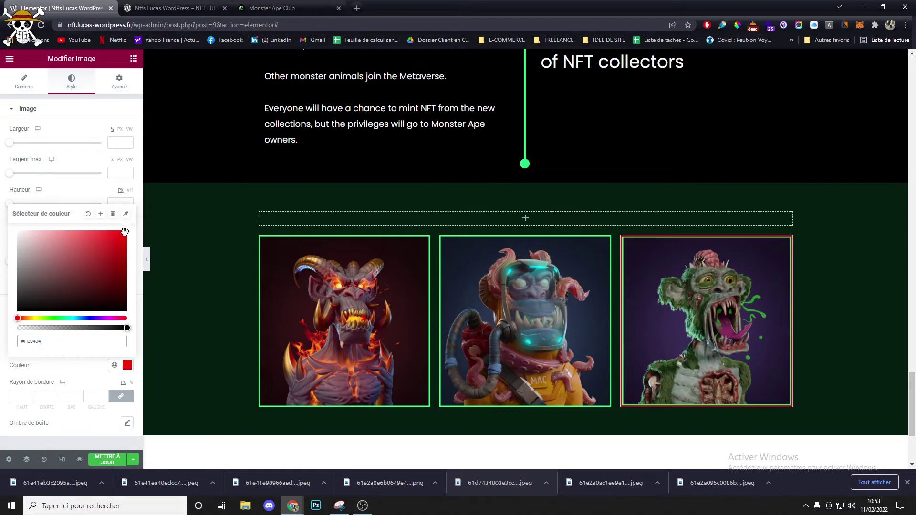
key(Escape)
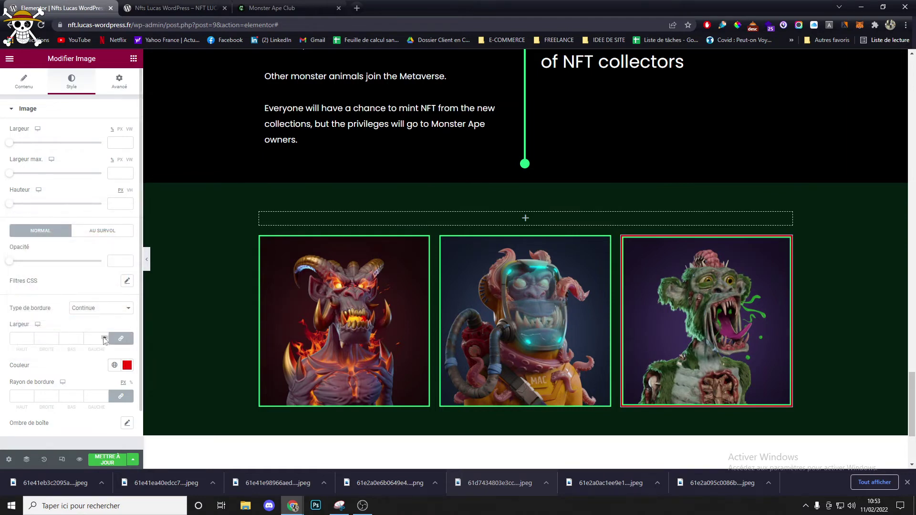
click(104, 338)
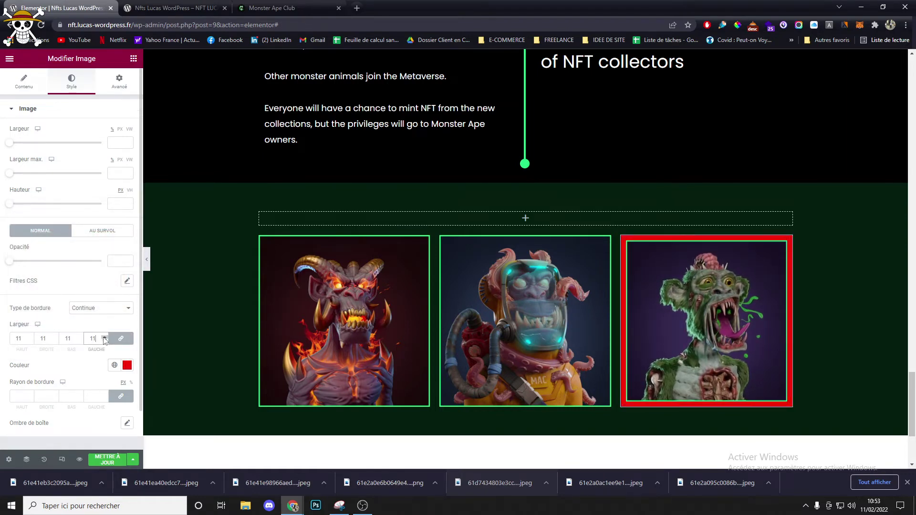
click(104, 337)
click(96, 309)
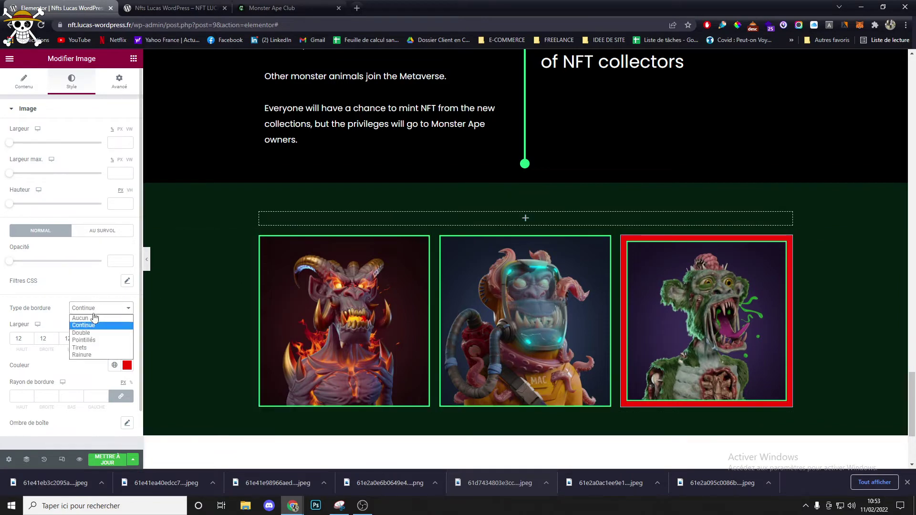
click(95, 318)
- Duplicate the "Roadmap" heading and move the copy into the one-column section above the team images
click(196, 5)
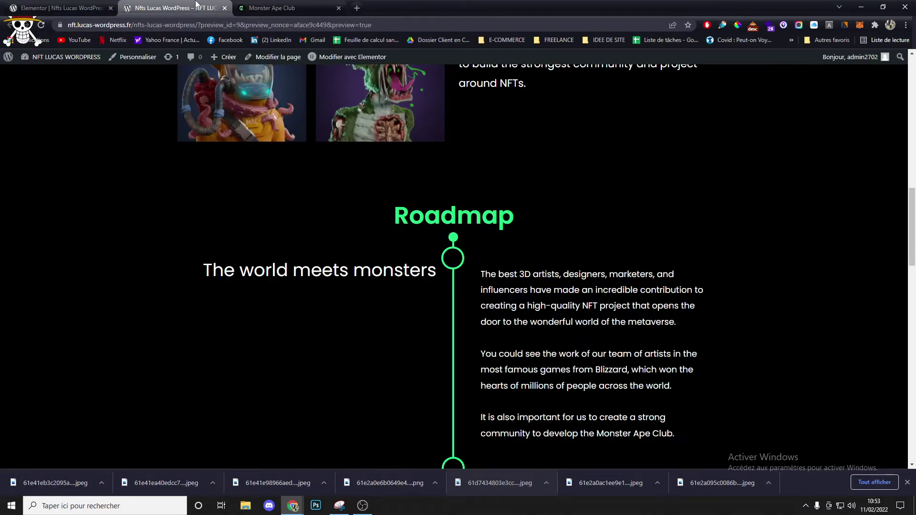
click(272, 7)
scroll(353, 273, down, 2)
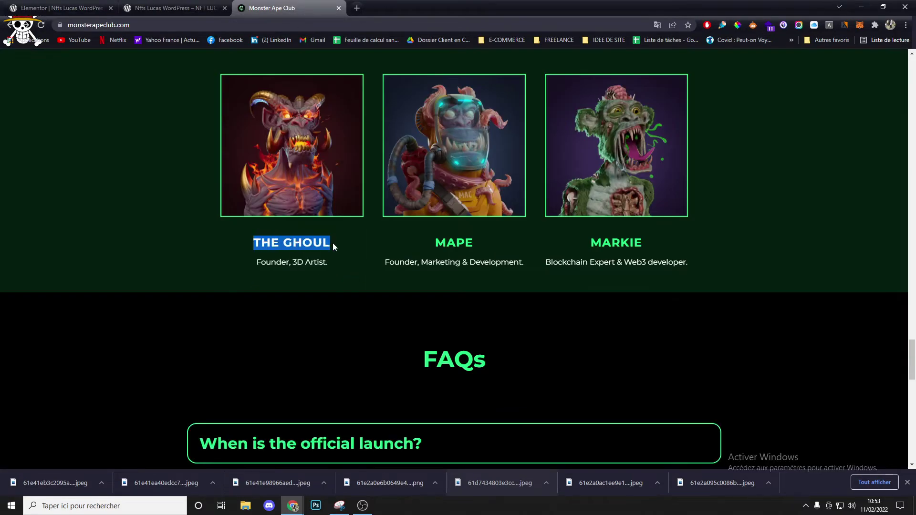
click(57, 8)
scroll(532, 245, up, 15)
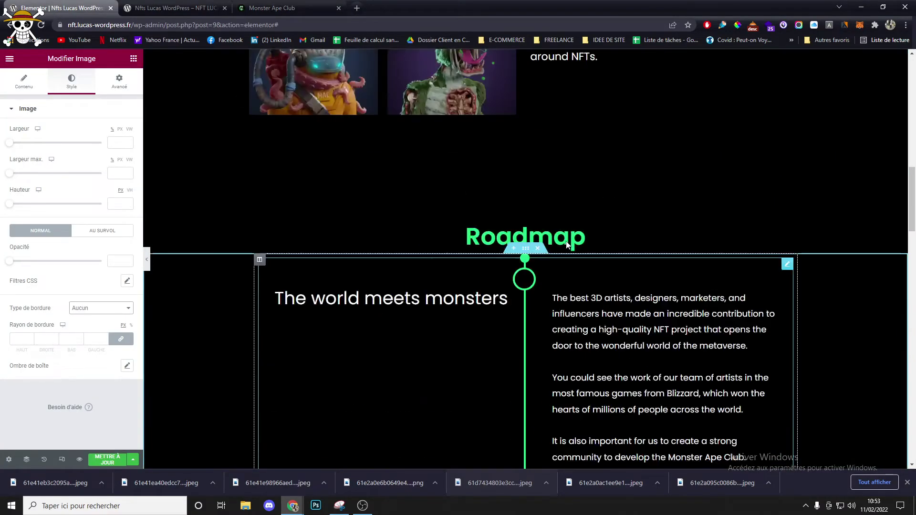
scroll(567, 244, up, 1)
right_click(568, 279)
click(589, 297)
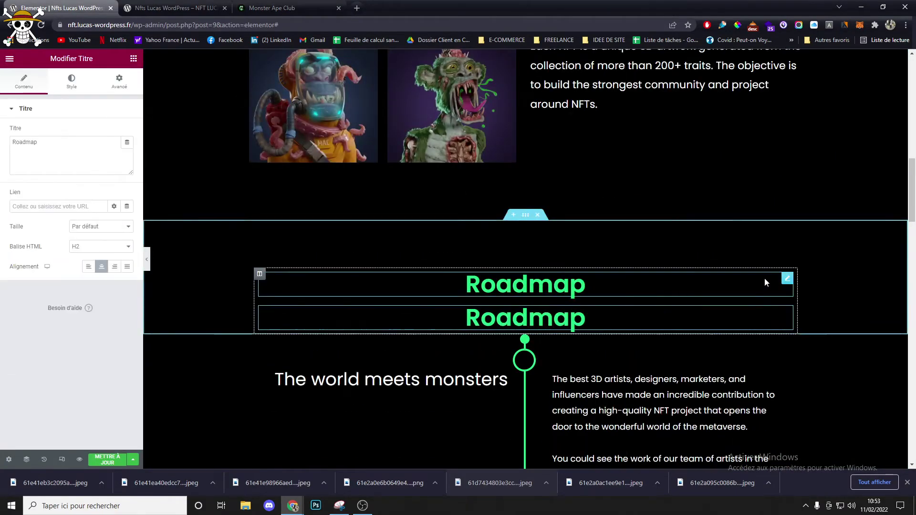
scroll(571, 313, down, 15)
drag(788, 285, 506, 233)
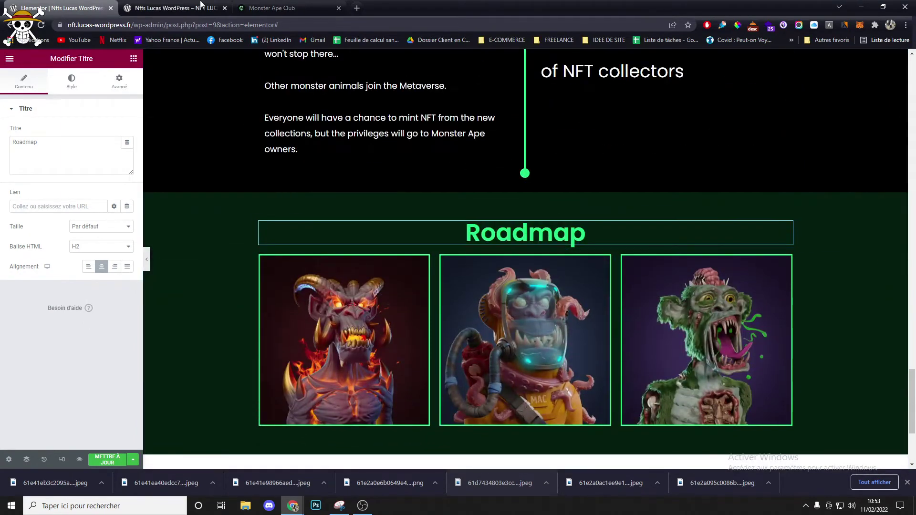
- Copy the "Our team" title from the reference site and use it as the text of the moved heading
key(ctrl+Tab)
click(313, 5)
scroll(440, 263, up, 5)
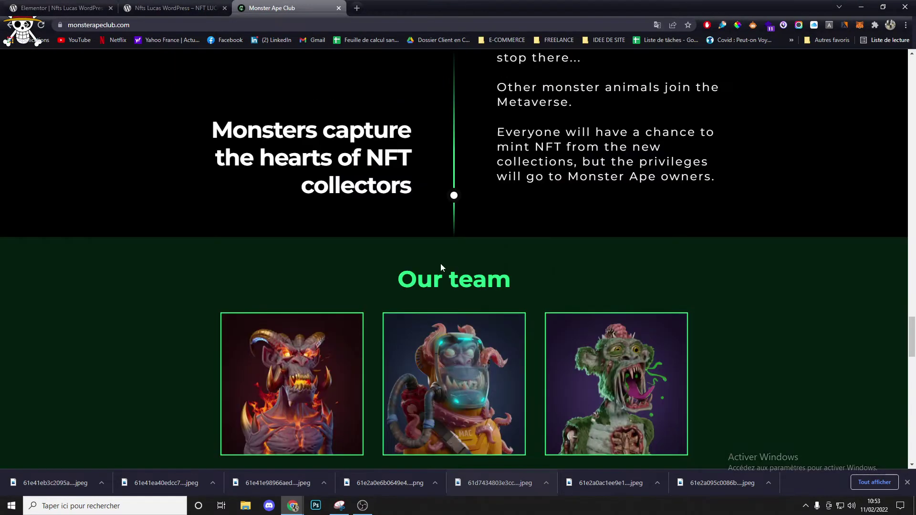
triple_click(443, 273)
key(ctrl+c)
key(ctrl+Tab)
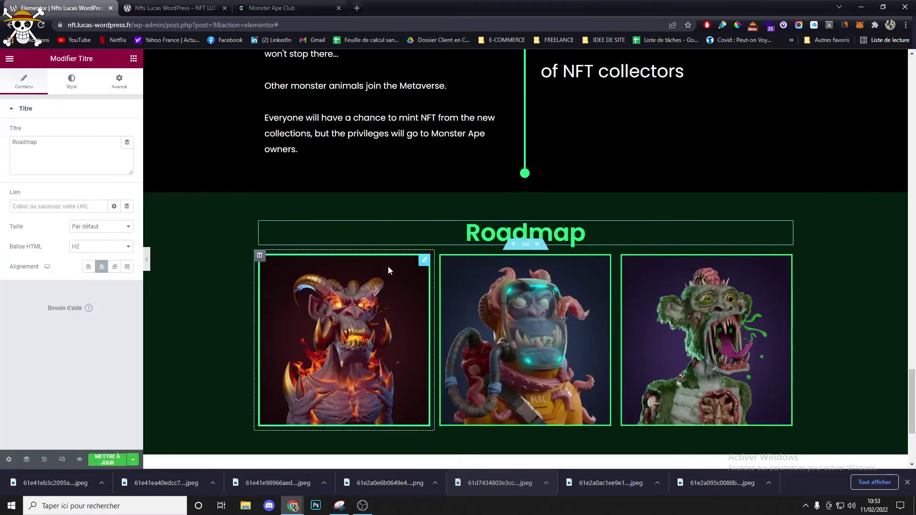
key(ctrl+v)
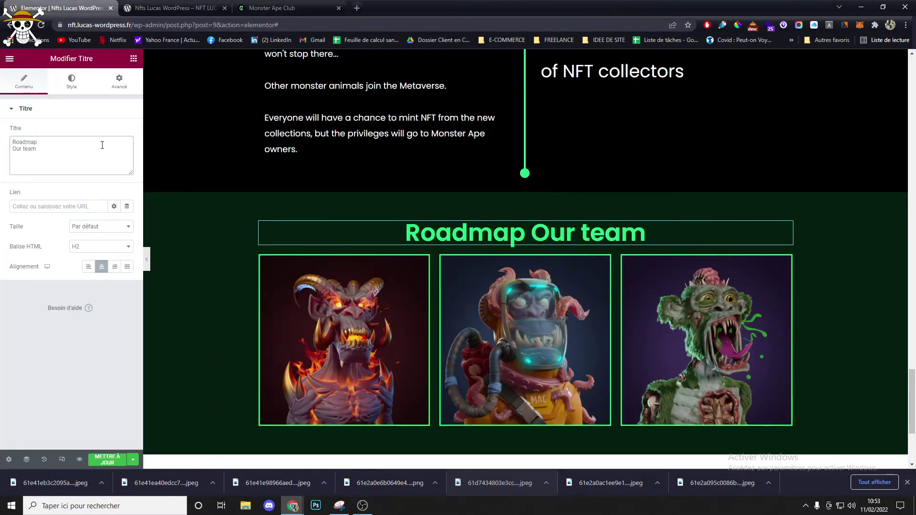
- Set the bottom padding of the section containing the "Our team" heading to 20 px
click(127, 84)
click(42, 76)
click(119, 81)
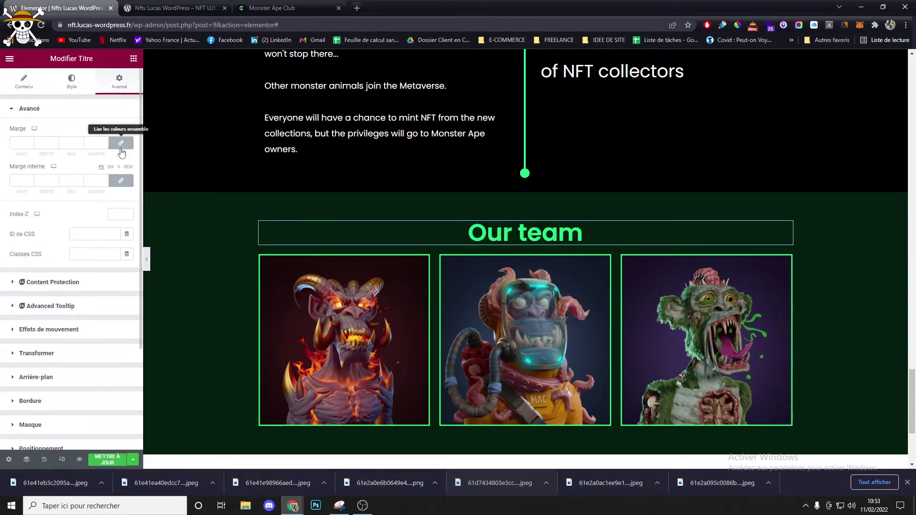
click(526, 187)
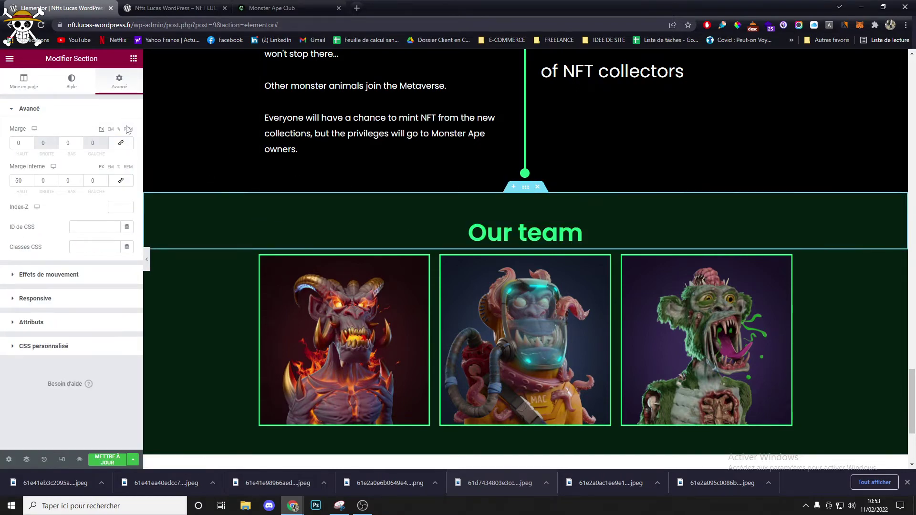
click(63, 178)
text(1)
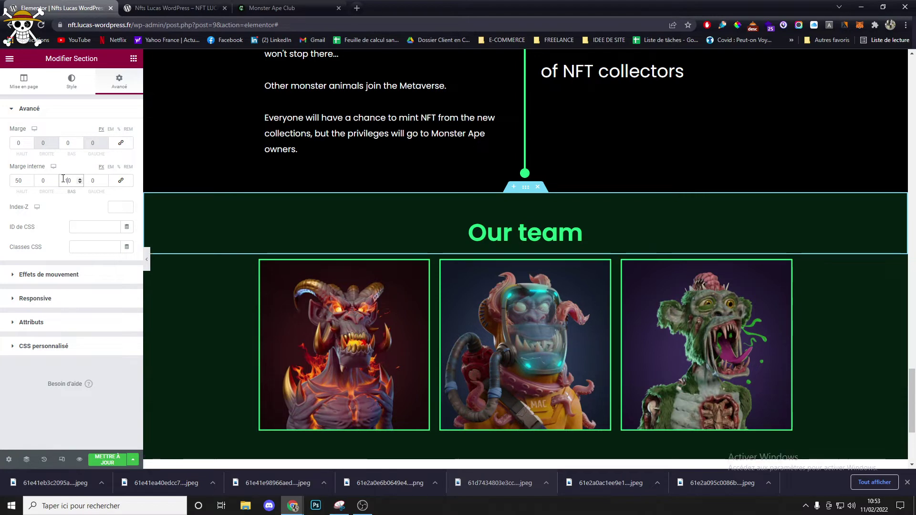
key(BackSpace)
text(2)
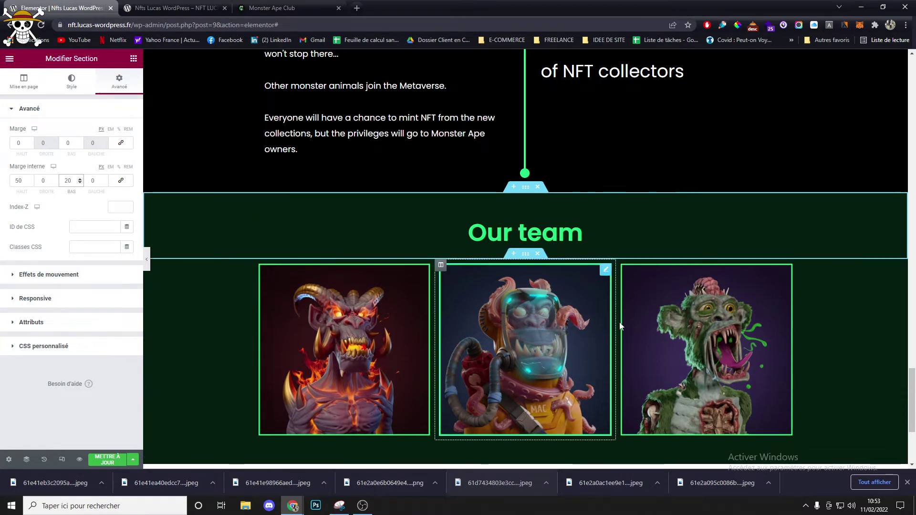
- Duplicate the "Our team" heading and move the copy below the image in the first team column
scroll(510, 323, down, 2)
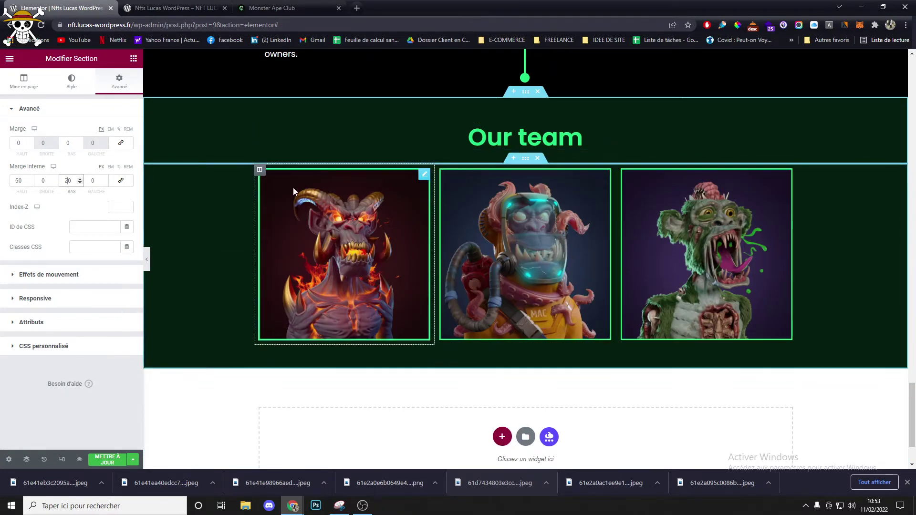
right_click(529, 136)
click(546, 157)
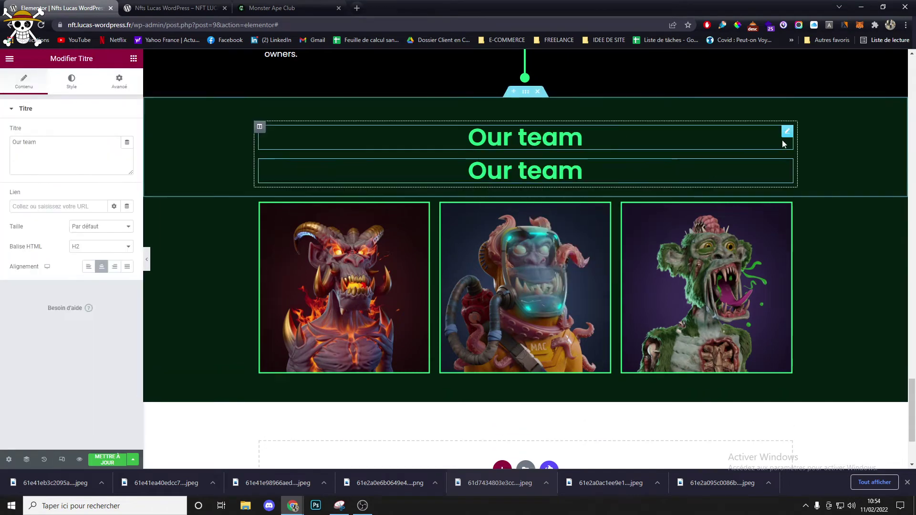
drag(786, 137, 400, 316)
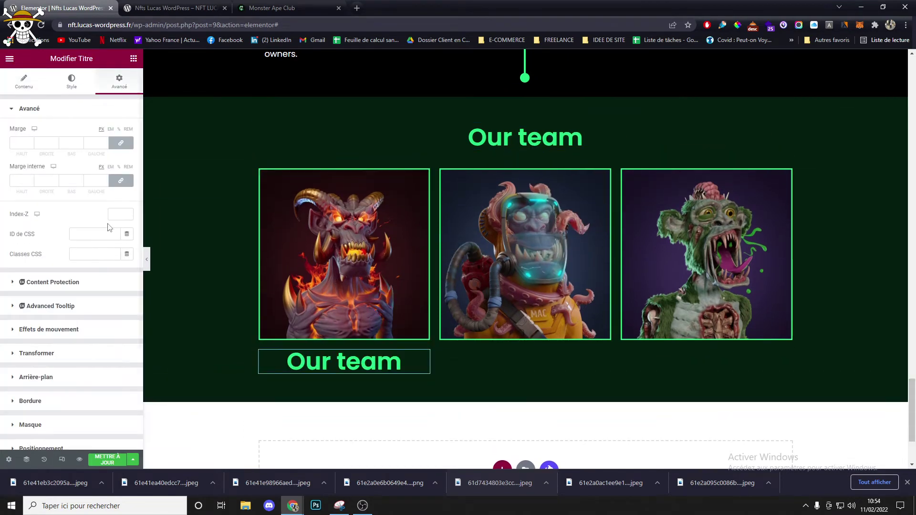
- Change the HTML tag of the heading below the first team image to H3 and open its style settings
click(23, 81)
click(93, 247)
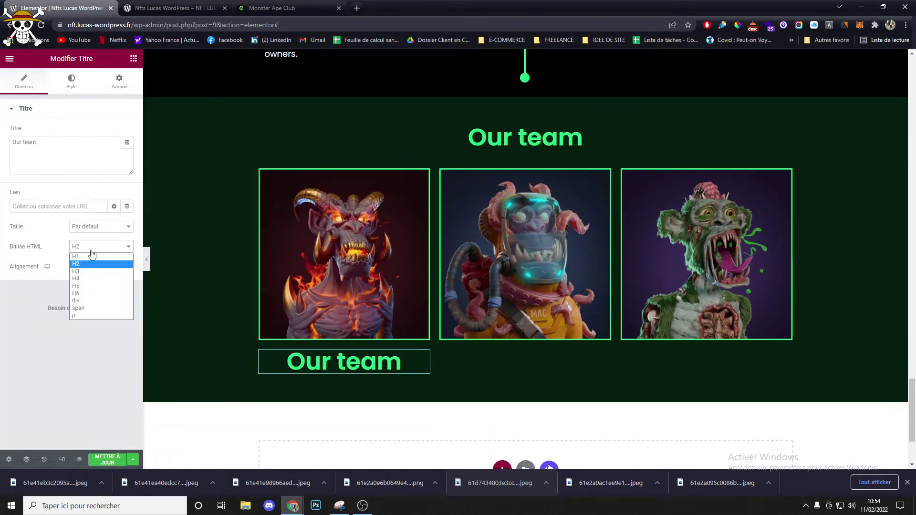
click(83, 272)
click(71, 85)
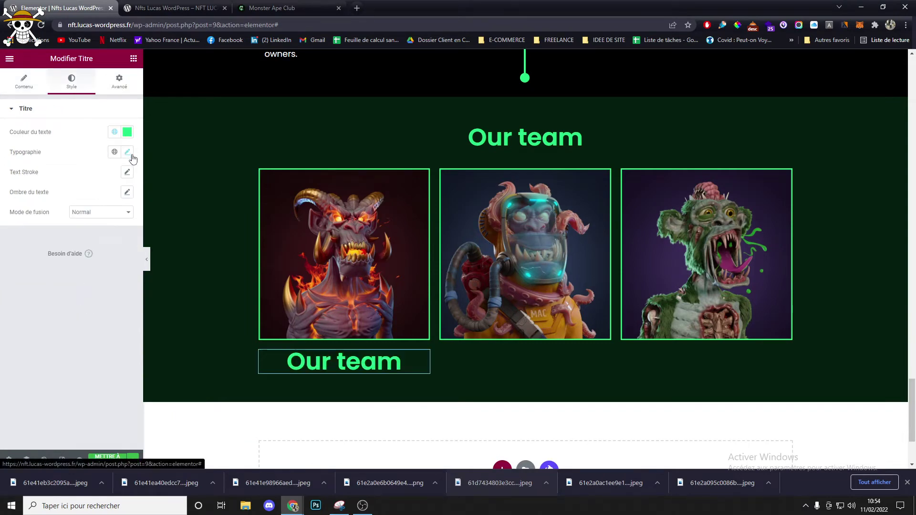
- Reduce the font size of the heading below the first team image to slightly under 33 px
click(127, 152)
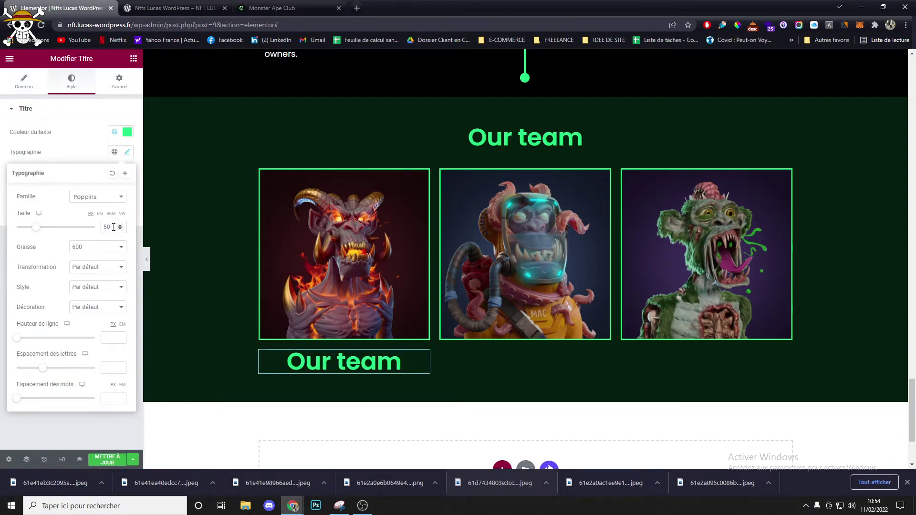
scroll(113, 227, down, 17)
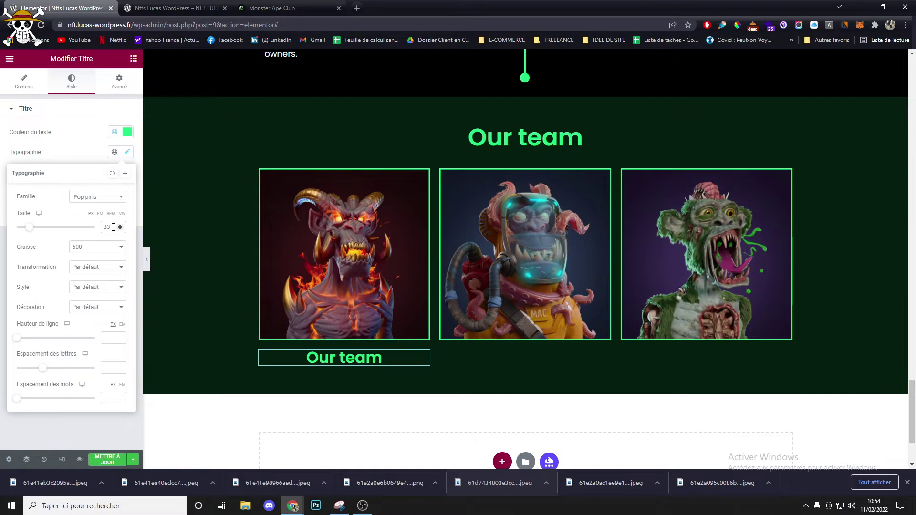
scroll(114, 227, down, 2)
- Copy "THE GHOUL" from the reference site and use it as the text of the heading below the first team image
click(216, 8)
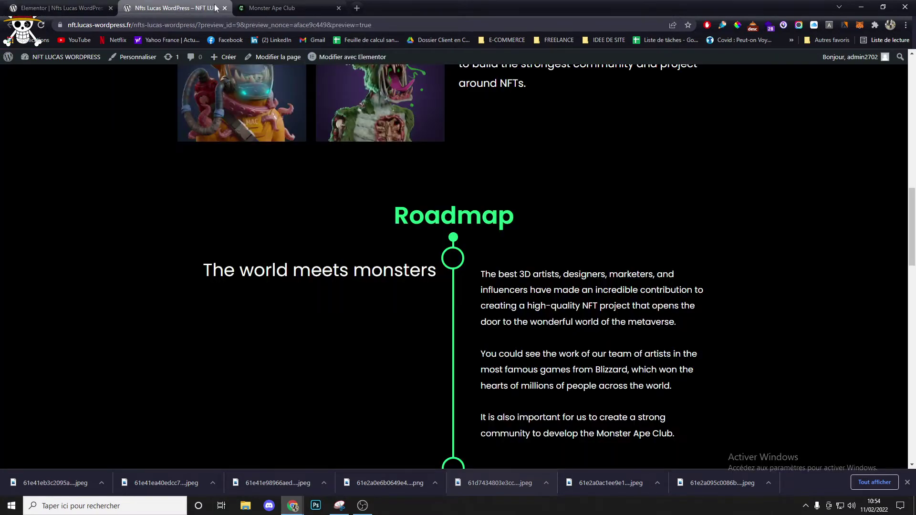
click(308, 10)
scroll(368, 315, down, 5)
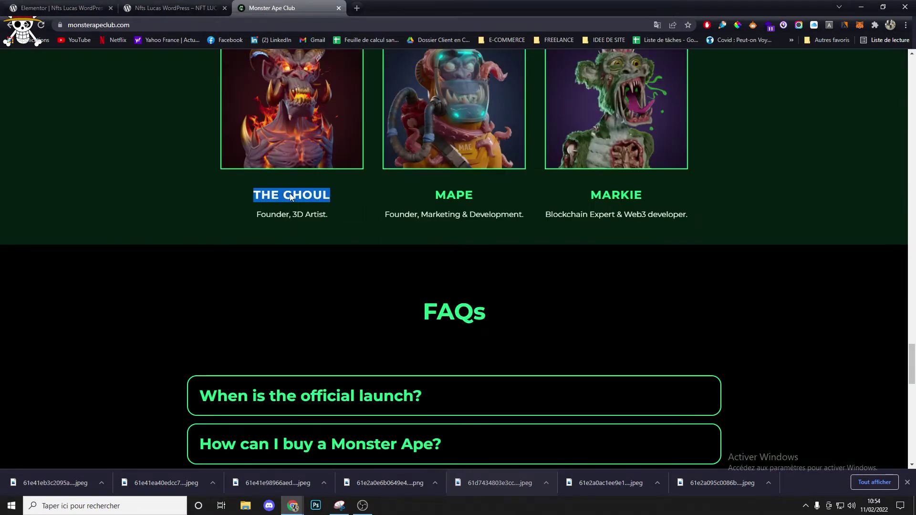
click(54, 4)
click(28, 82)
triple_click(67, 155)
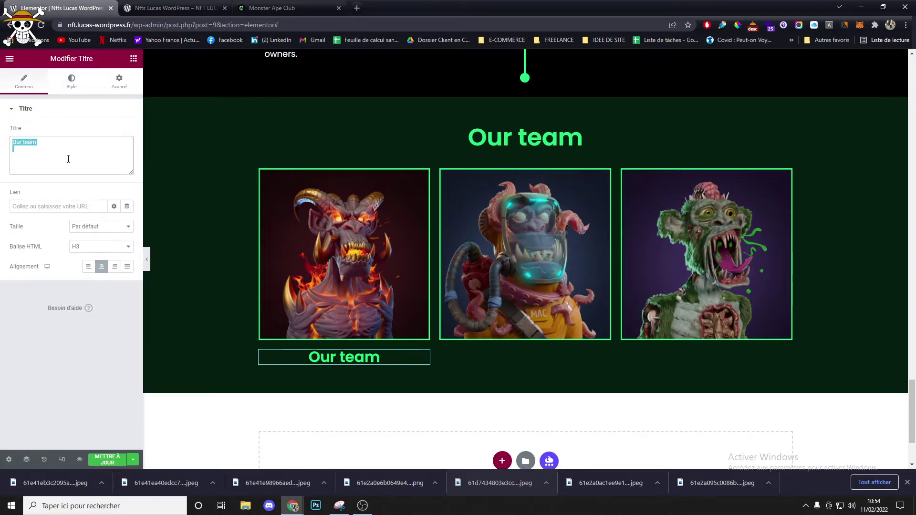
text(THE GHOUL)
- Duplicate the "THE GHOUL" heading below the second team image and replace the copy's text with "MAPE" from the reference site
right_click(372, 357)
click(399, 345)
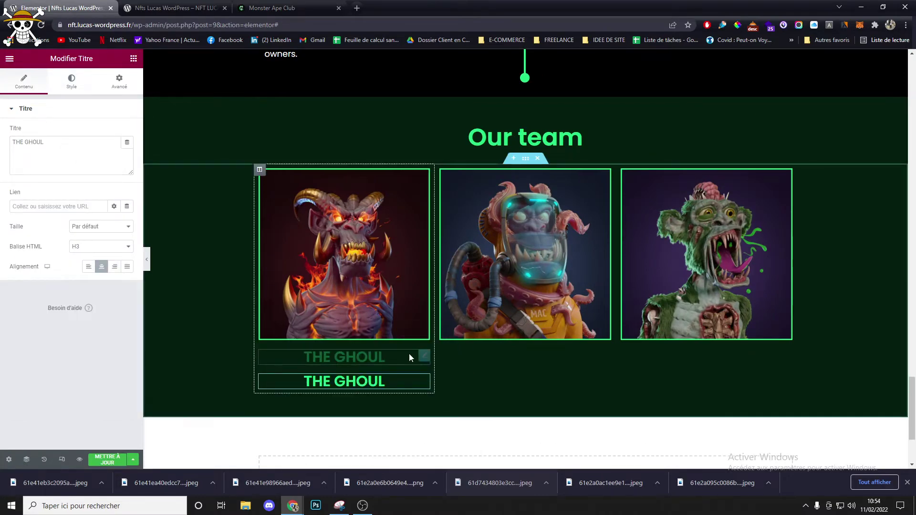
drag(424, 377, 477, 358)
click(172, 7)
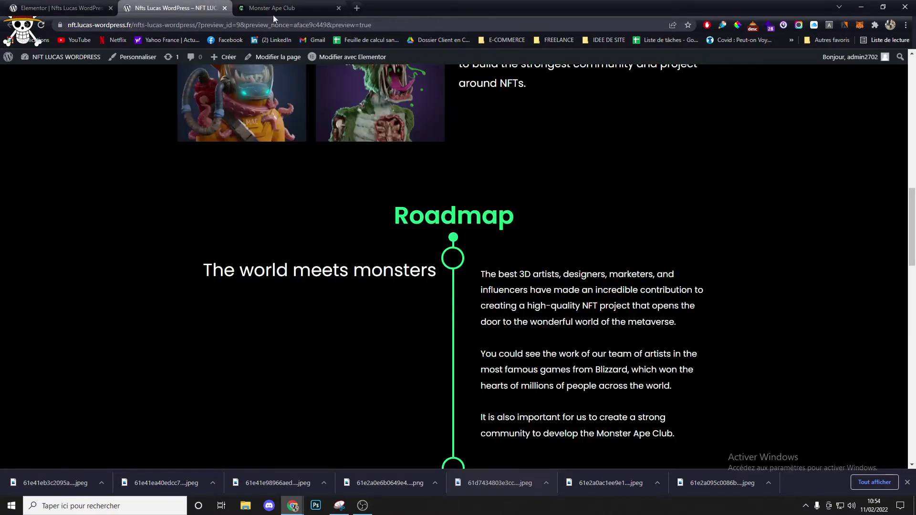
drag(273, 8, 174, 8)
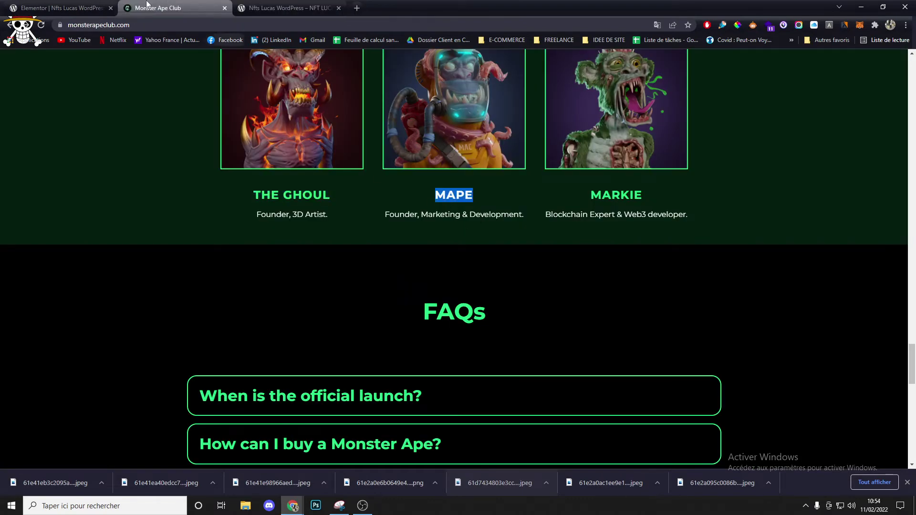
click(58, 8)
click(127, 6)
click(10, 5)
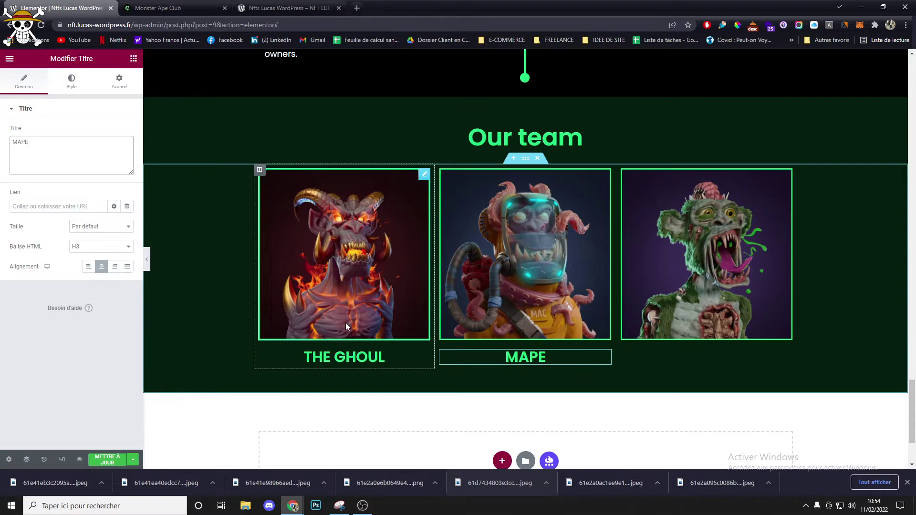
- Duplicate the "MAPE" heading below the third team image and replace the copy's text with "MARKIE" from the reference site
right_click(501, 356)
click(527, 348)
drag(603, 357, 687, 358)
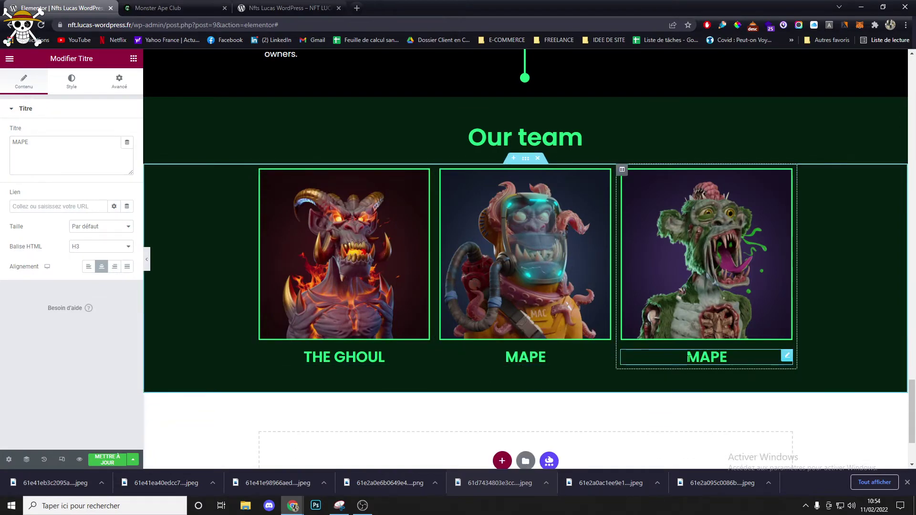
click(158, 6)
click(70, 6)
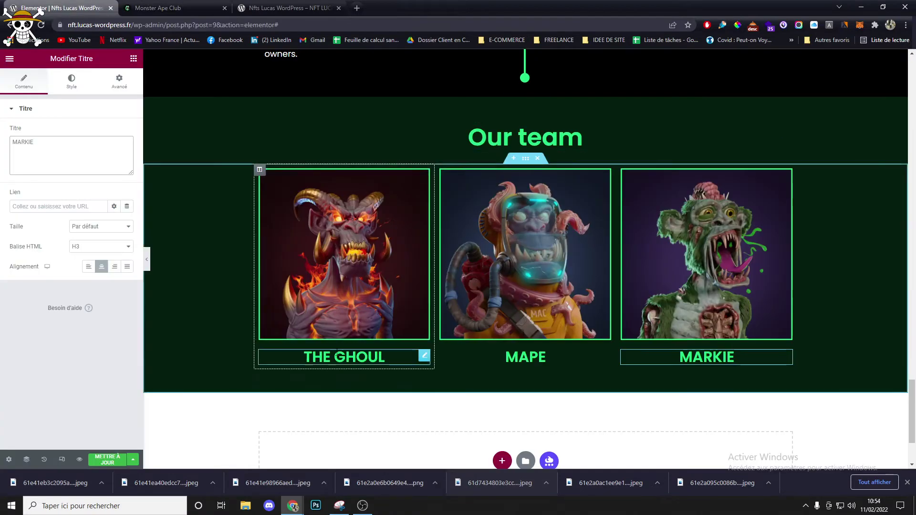
- Add a text editor widget below the "THE GHOUL" heading in the first team column
scroll(338, 55, up, 10)
scroll(584, 328, down, 10)
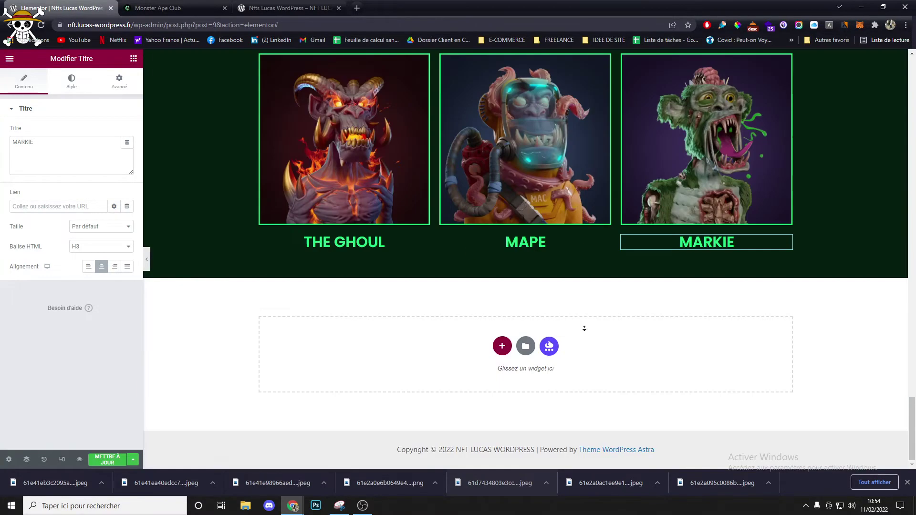
click(133, 58)
drag(117, 231, 344, 267)
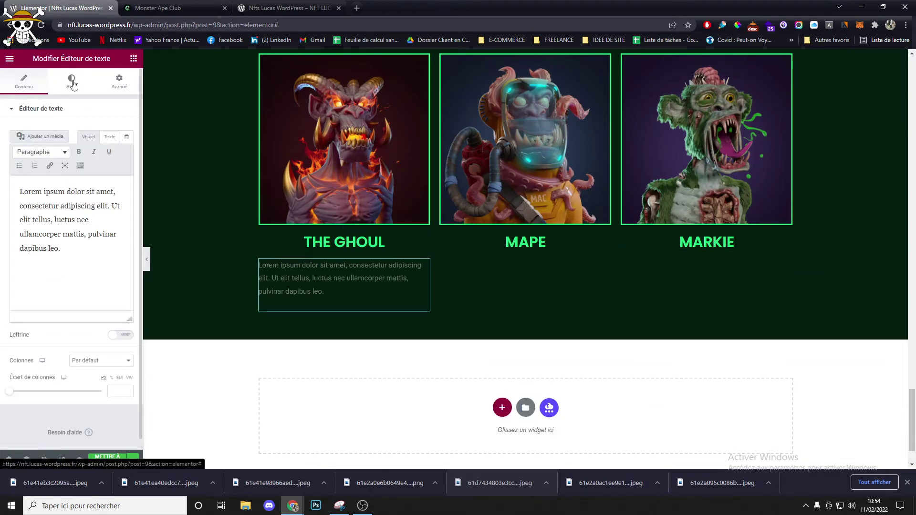
- Set the text colour of the new text widget below "THE GHOUL" to white (#FFFFFF)
click(72, 85)
click(127, 152)
click(19, 188)
click(74, 147)
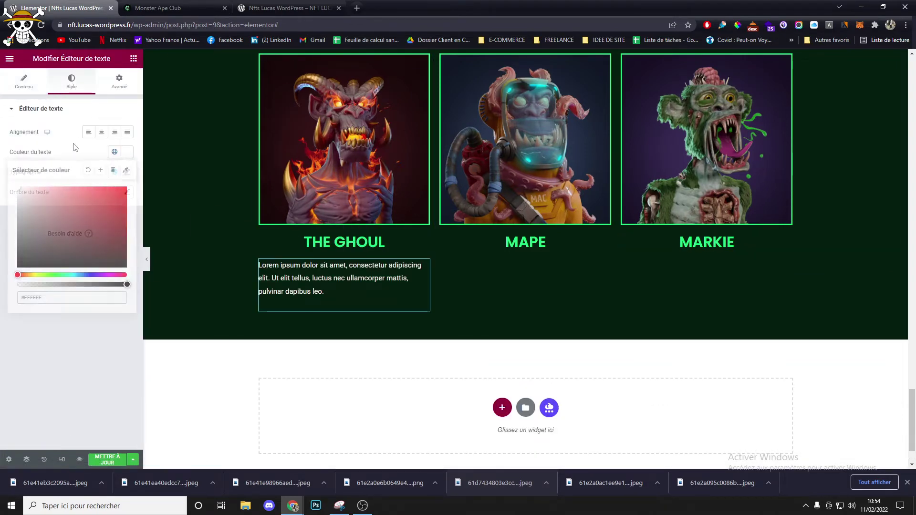
- Set the font family of the text below "THE GHOUL" to Poppins and centre the text
click(127, 172)
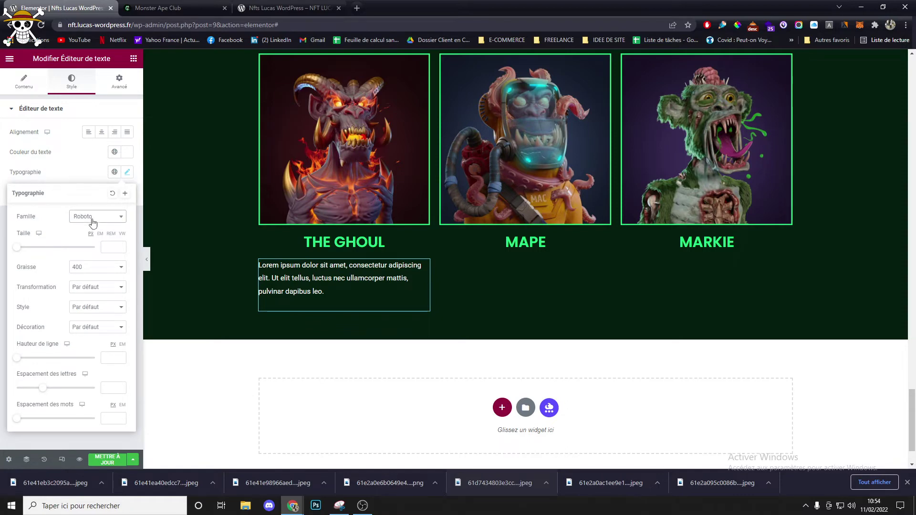
click(89, 228)
text(pop)
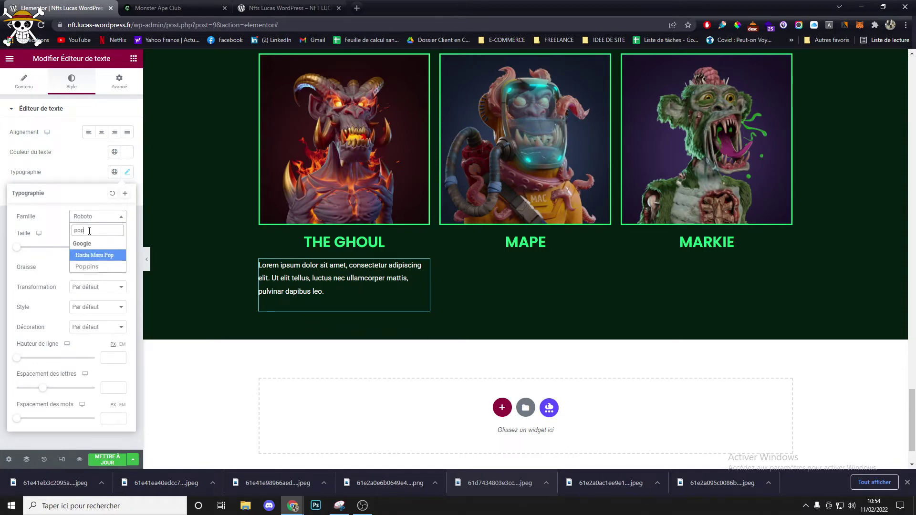
key(Return)
click(104, 135)
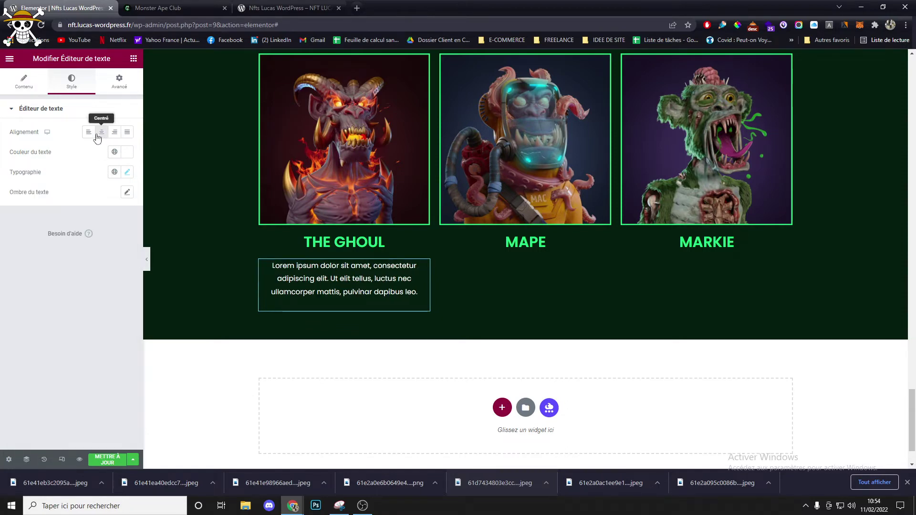
- Copy the role "Founder, 3D Artist." from the reference site and replace the placeholder text below "THE GHOUL" with it
key(ctrl+Tab)
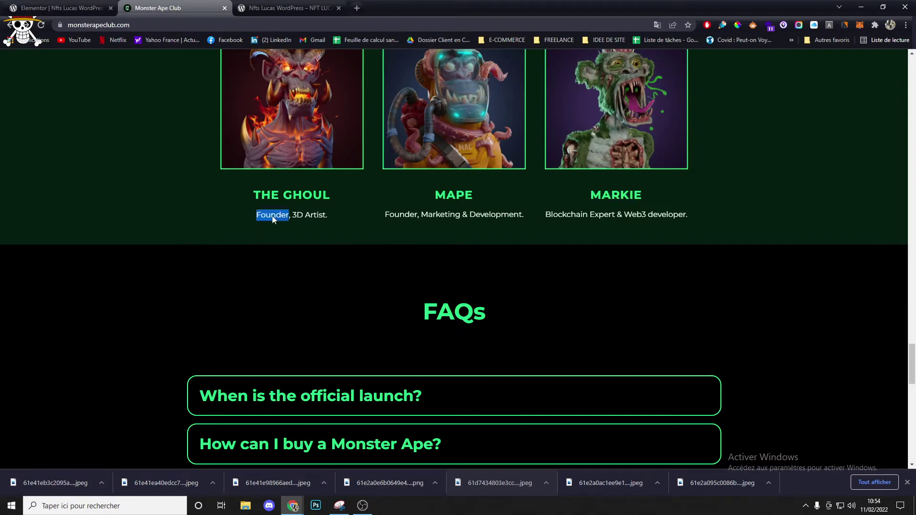
click(72, 7)
click(35, 82)
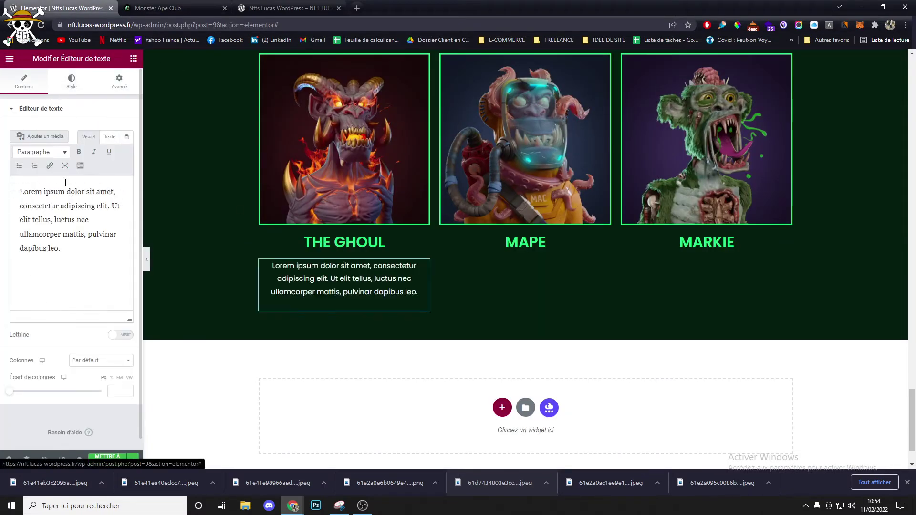
key(ctrl+a)
text(Founder, 3D Artist.)
click(71, 82)
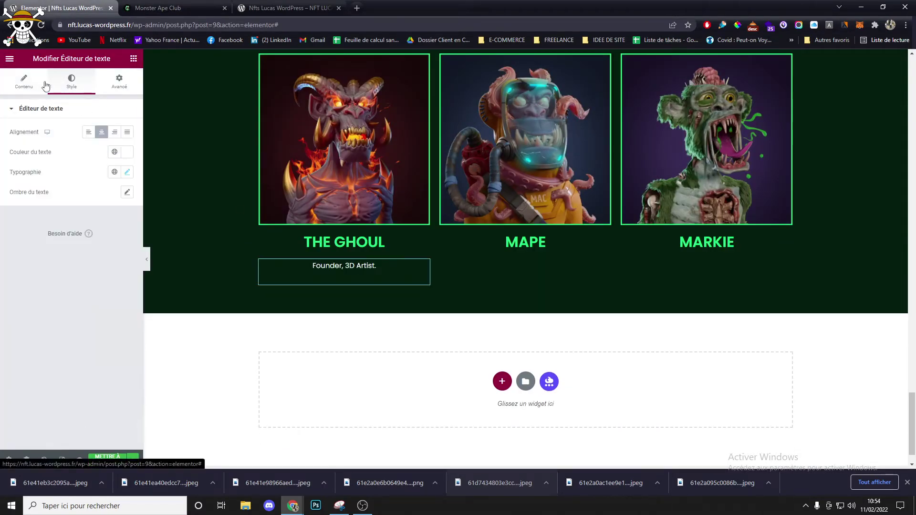
- Replace the pasted HTML markup in the first role text's source with the plain text "Founder, 3D Artist."
click(24, 82)
click(112, 139)
key(ctrl+a)
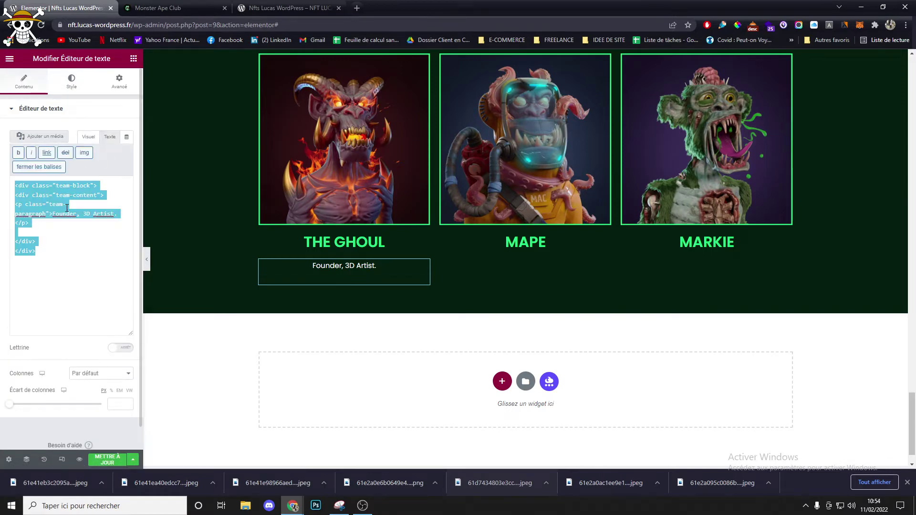
text(Founder, 3D Artist.)
click(88, 137)
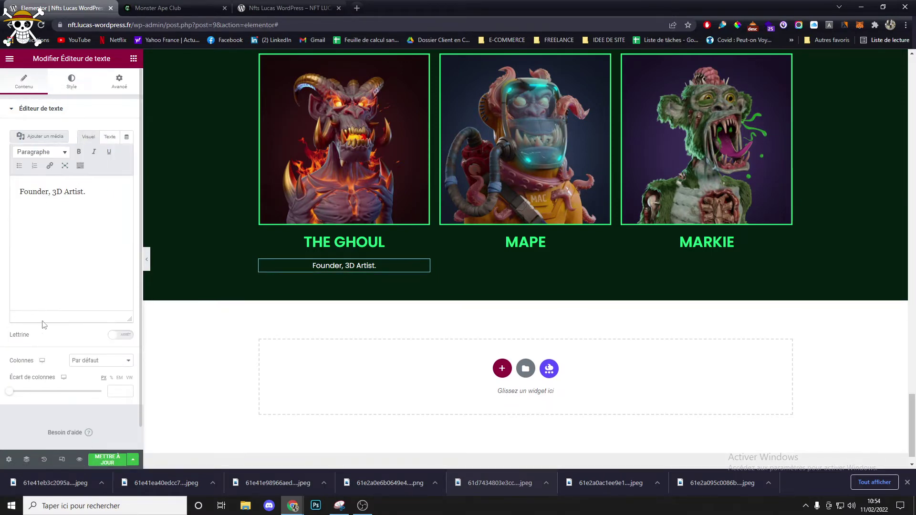
- Set the font size of the "Founder, 3D Artist." text to 18 px
click(74, 90)
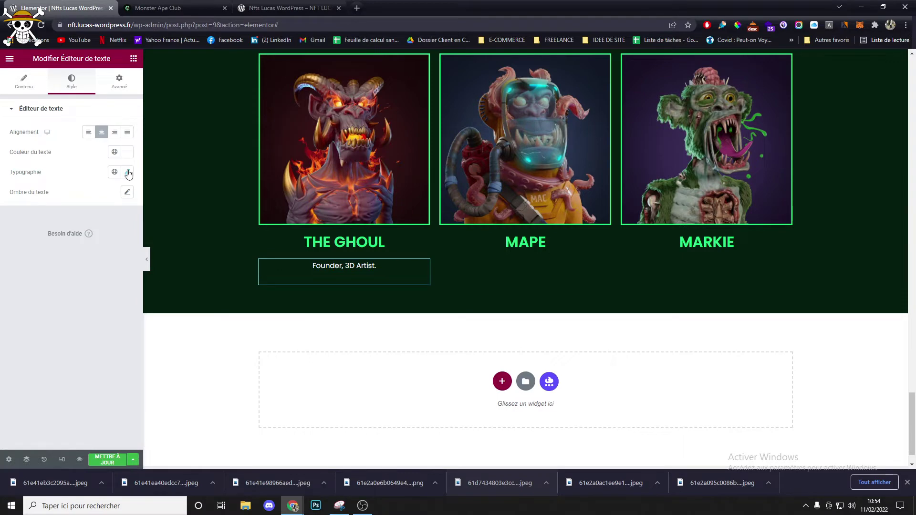
click(128, 173)
click(103, 246)
text(18)
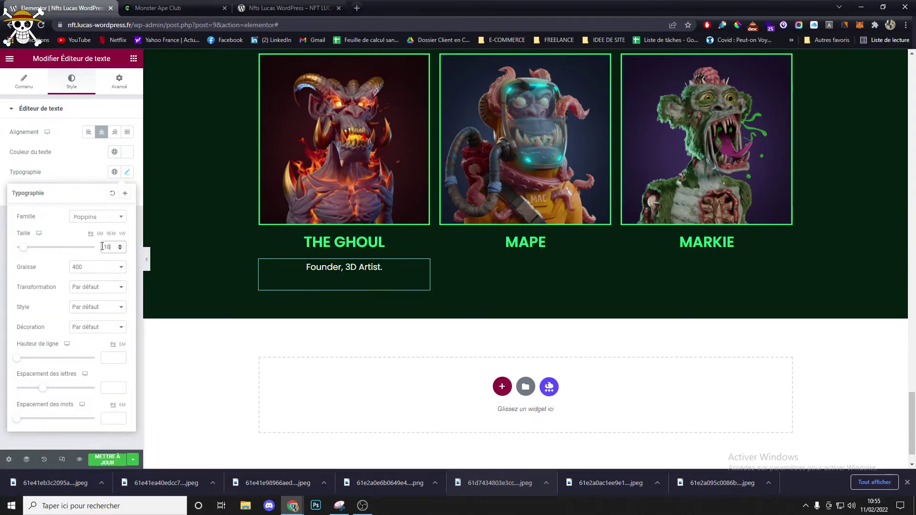
- Duplicate the "Founder, 3D Artist." text and place copies below the "MAPE" and "MARKIE" headings
right_click(413, 269)
click(411, 293)
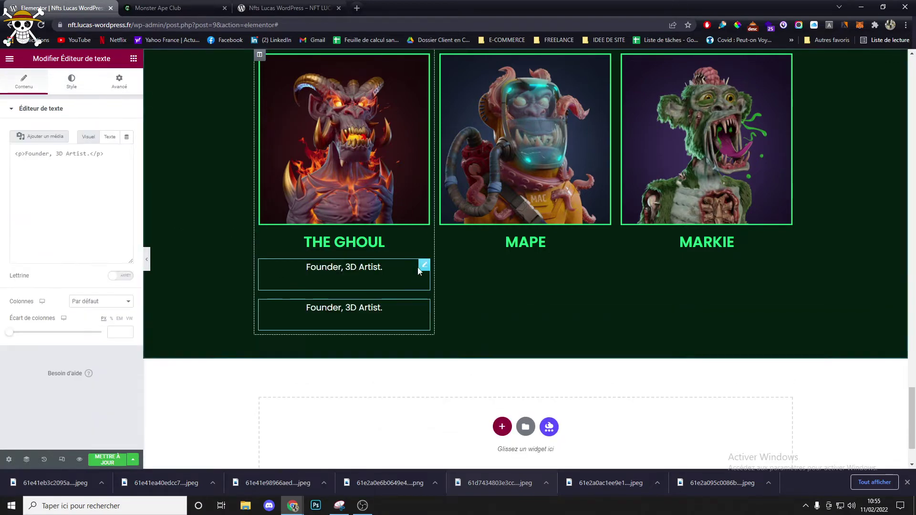
drag(422, 265, 673, 268)
right_click(553, 275)
click(585, 296)
- Copy MAPE's role from the reference site and select the whole source text of the widget below "MARKIE"
key(ctrl+Tab)
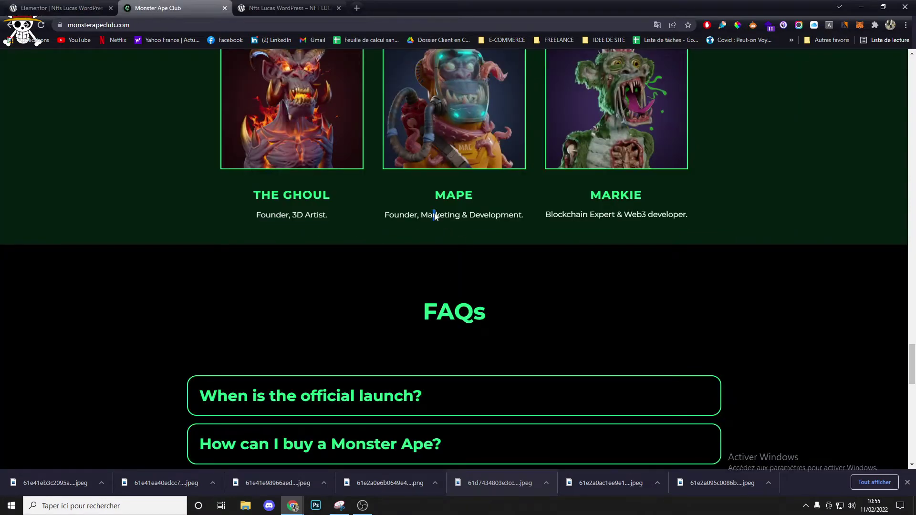
triple_click(423, 220)
click(95, 7)
click(31, 83)
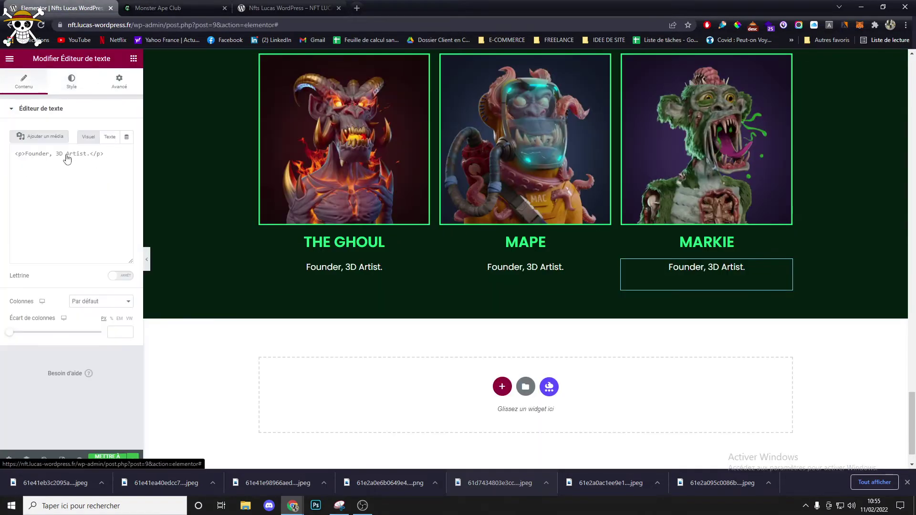
click(71, 174)
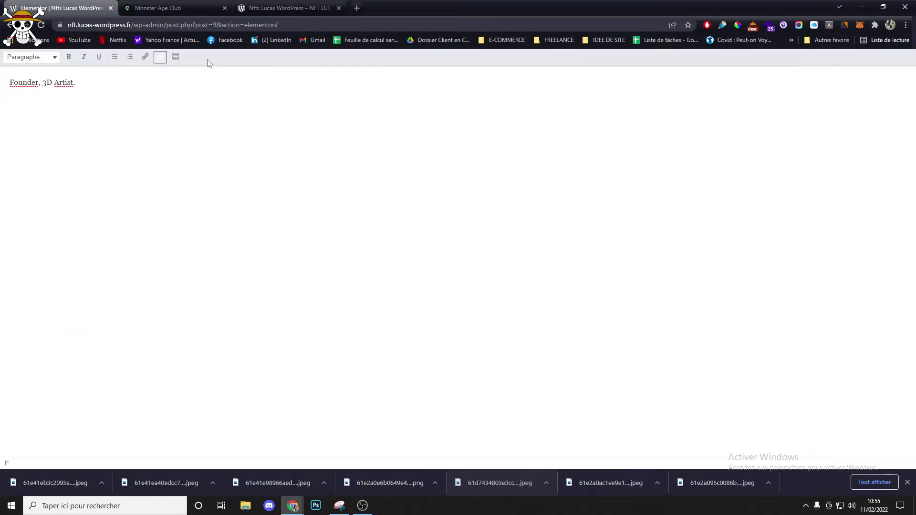
click(160, 57)
click(110, 136)
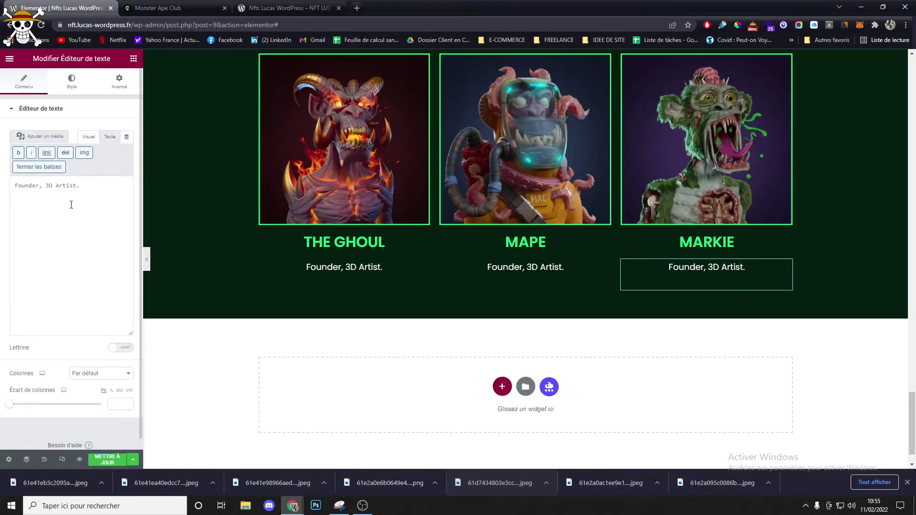
key(ctrl+a)
- Set the text below "MARKIE" to "Founder, Marketing & Development." and copy "Blockchain Expert & Web3 developer." from the reference site
click(176, 7)
triple_click(622, 214)
key(ctrl+c)
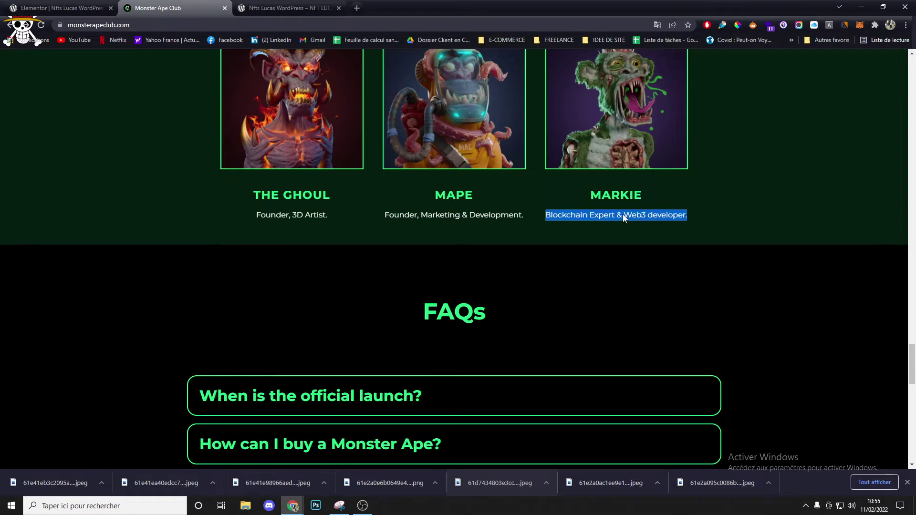
click(62, 8)
text(Founder, Marketing & Development.)
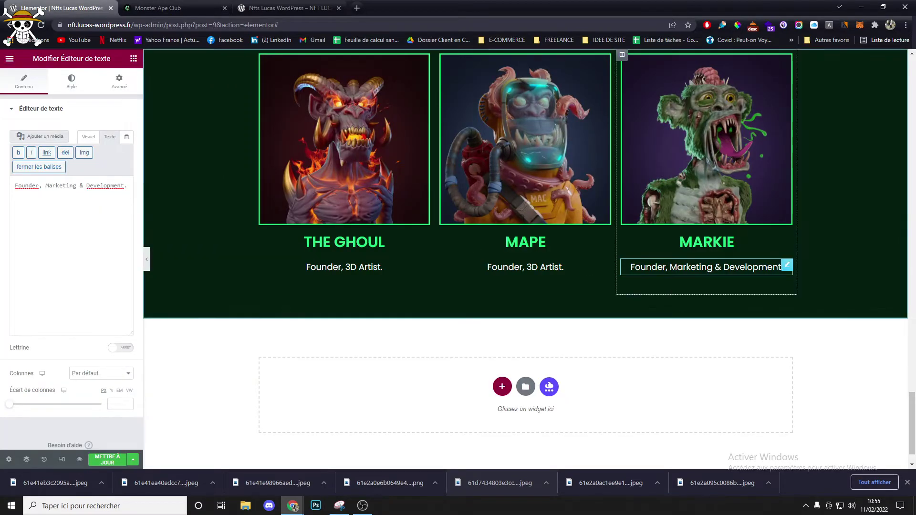
- Set the text below "MAPE" to "Blockchain Expert & Web3 developer.", swap it with the text below "MARKIE", and compare with the reference site
click(563, 267)
click(110, 137)
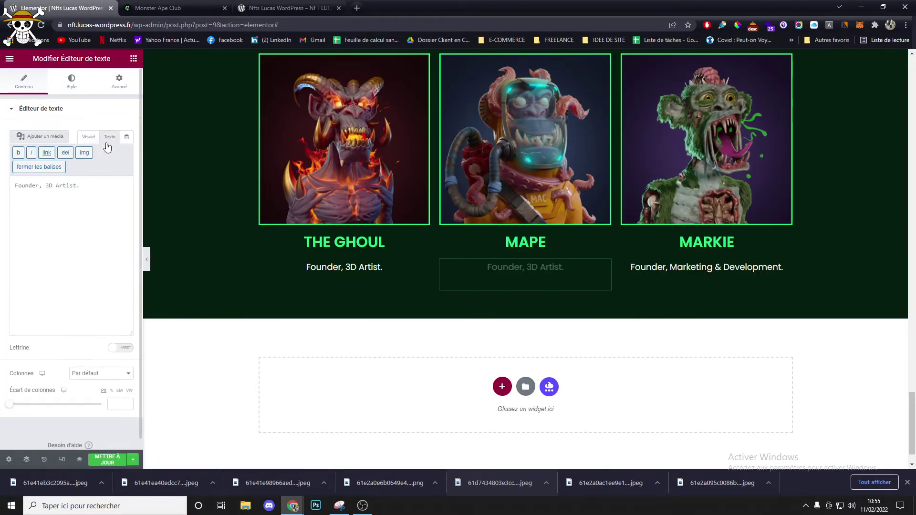
key(ctrl+a)
key(ctrl+v)
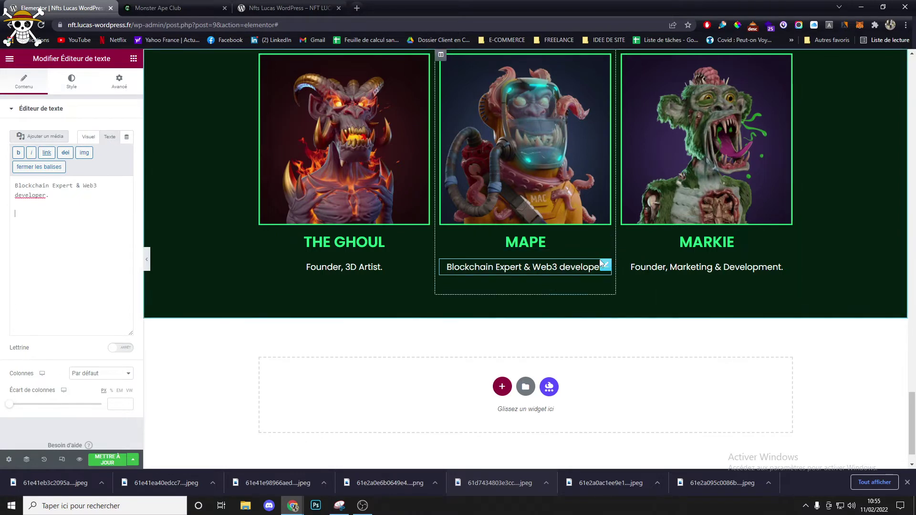
drag(615, 269, 531, 299)
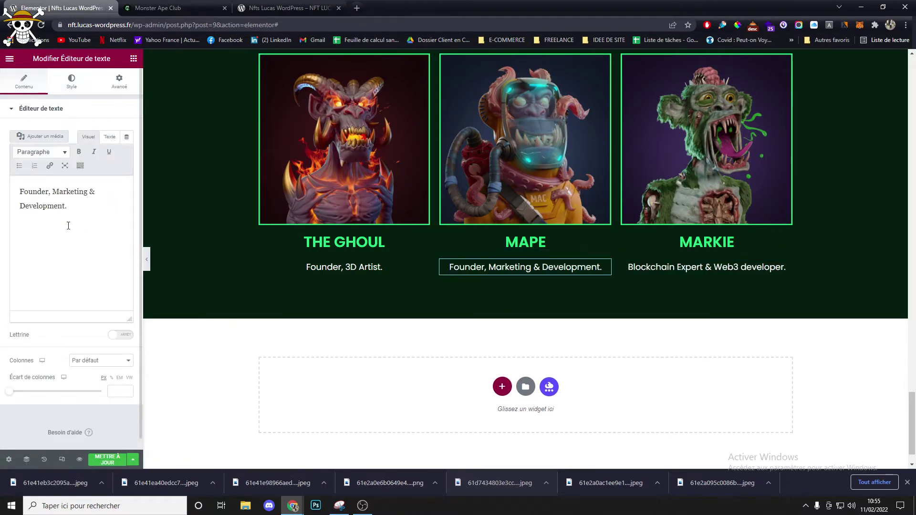
click(153, 7)
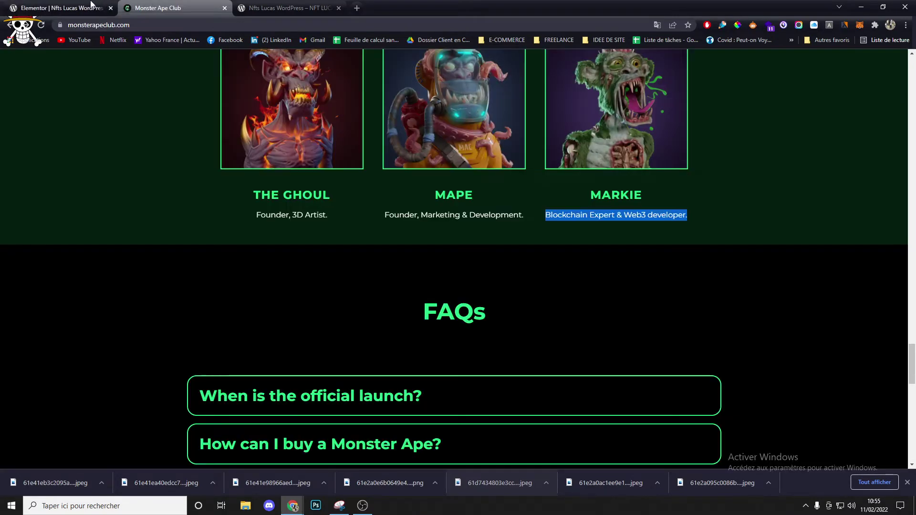
- Update the page and compare the "Our team" section in its preview with the one on the reference site
click(90, 6)
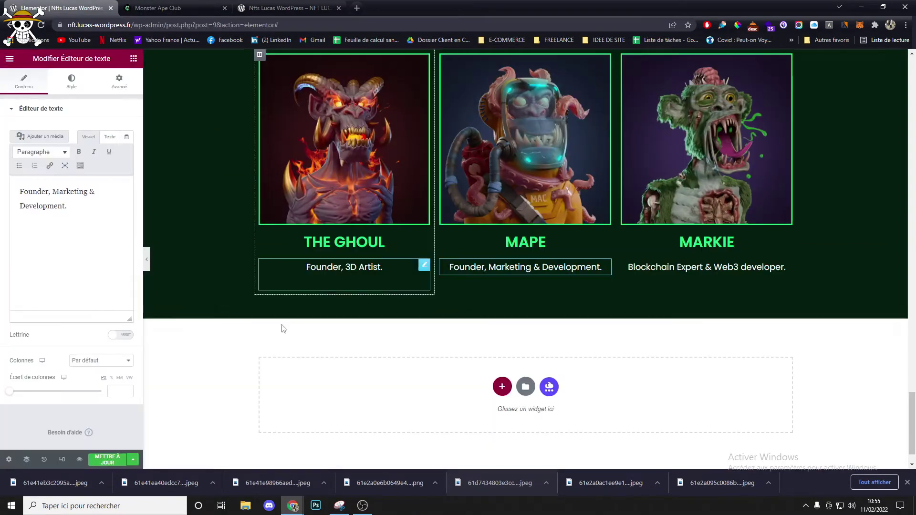
click(294, 7)
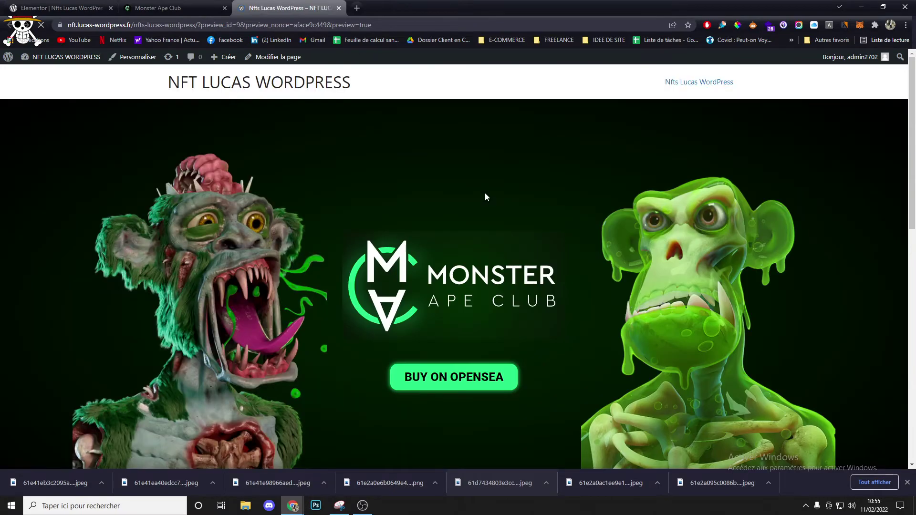
scroll(485, 195, down, 14)
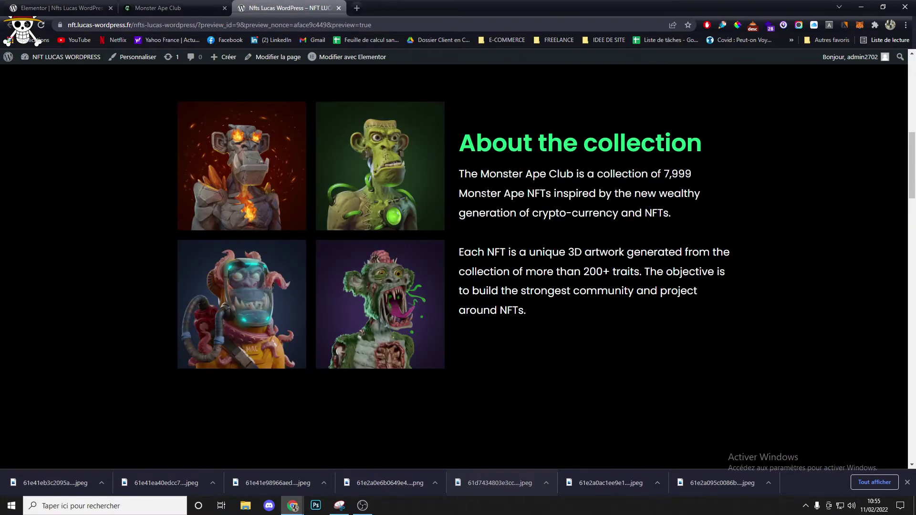
scroll(485, 193, down, 20)
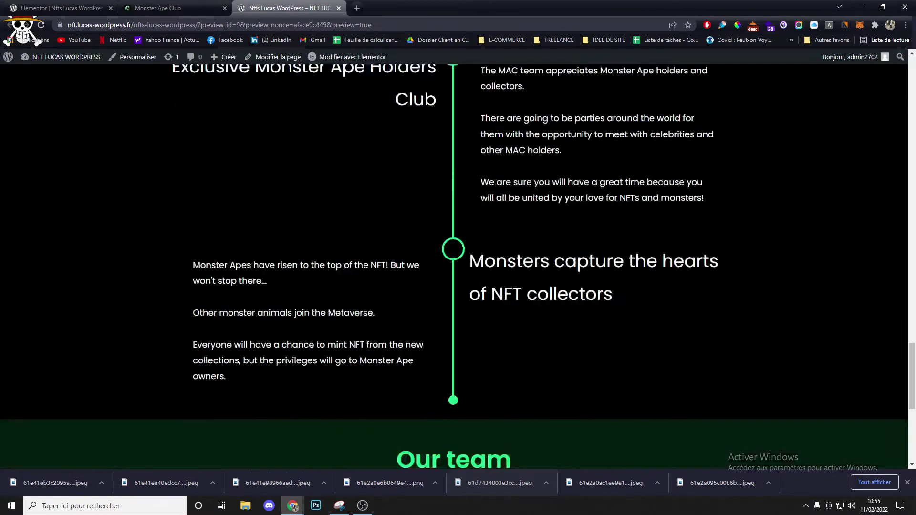
scroll(486, 193, down, 2)
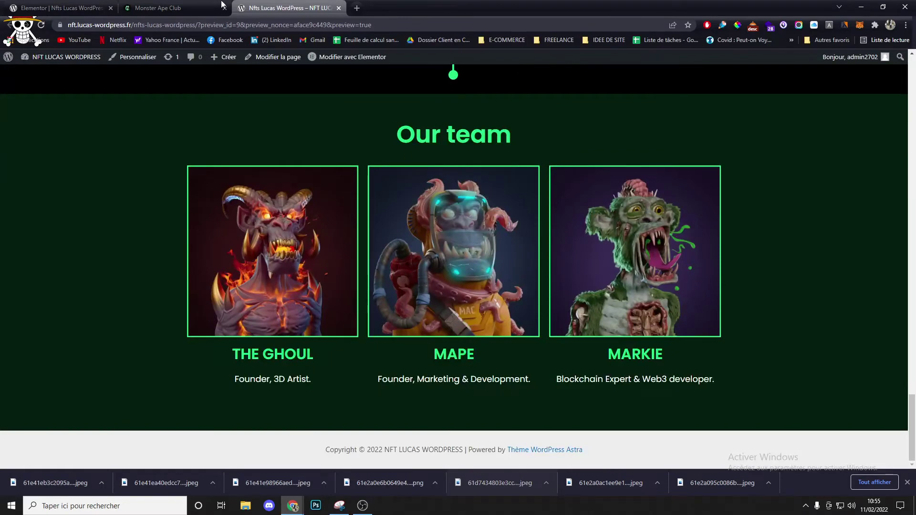
click(190, 8)
scroll(442, 202, up, 4)
scroll(442, 202, down, 1)
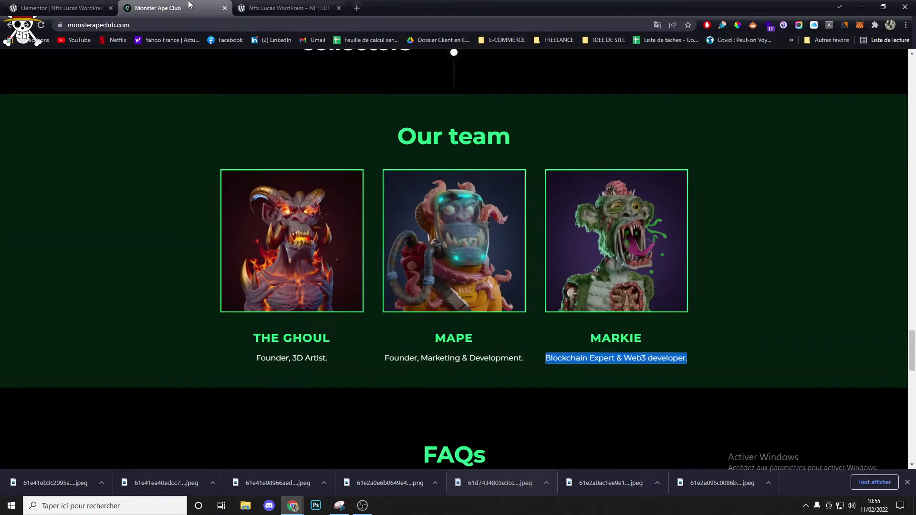
click(237, 5)
click(177, 4)
click(62, 7)
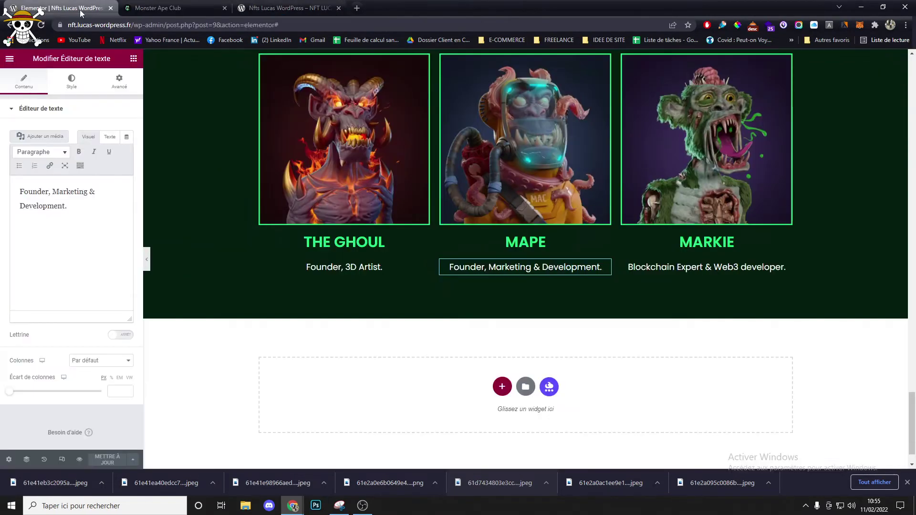
- Set the content width of the section holding the three team portraits to 1100 and update the page
scroll(525, 239, up, 3)
click(528, 189)
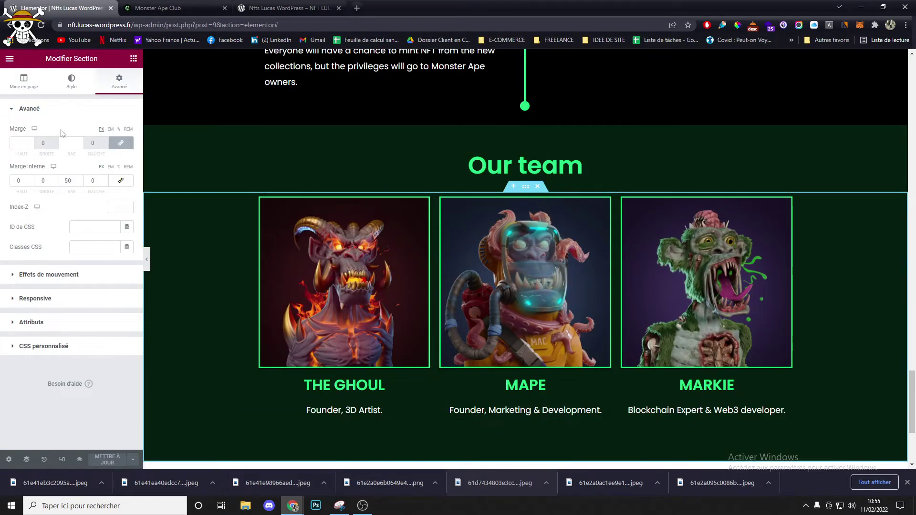
click(42, 91)
text(1100)
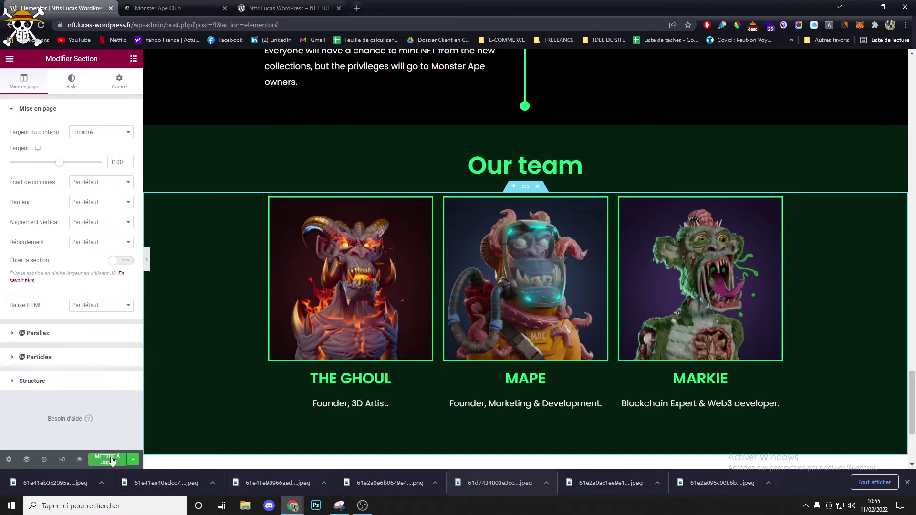
click(111, 461)
- Compare the portrait sizes and spacing of the previewed "Our team" section with the reference site
click(270, 6)
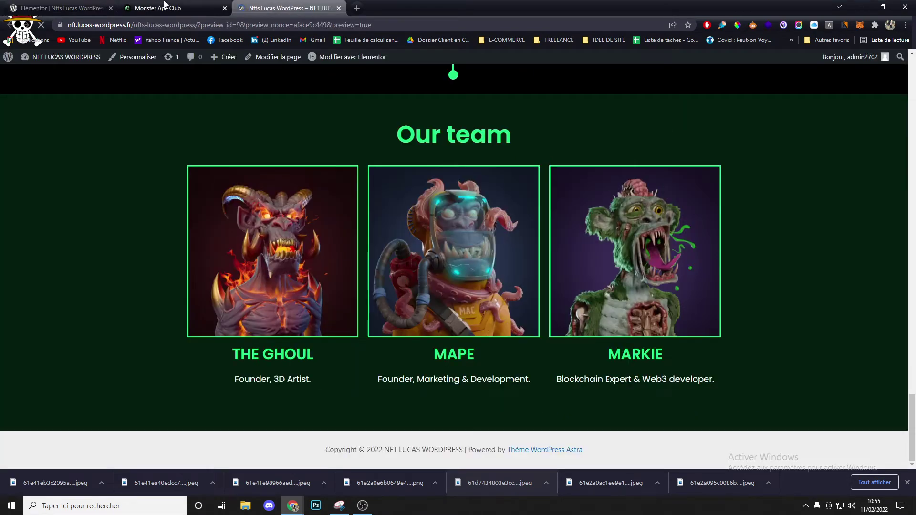
scroll(366, 194, down, 20)
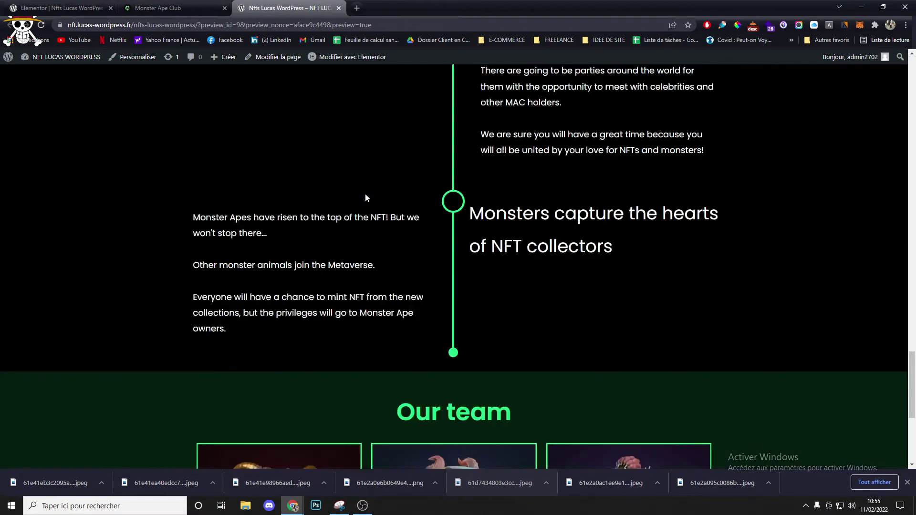
scroll(367, 198, down, 5)
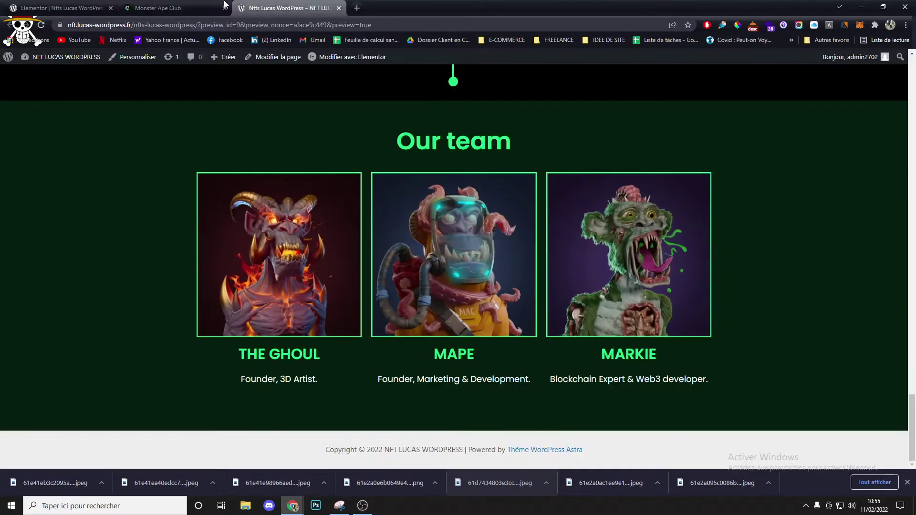
click(198, 8)
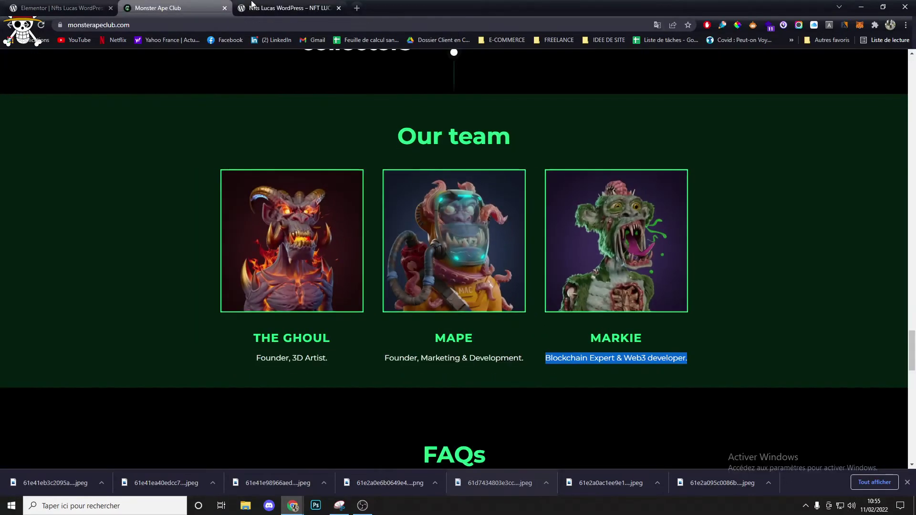
click(252, 6)
key(ctrl+shift+Tab)
click(243, 8)
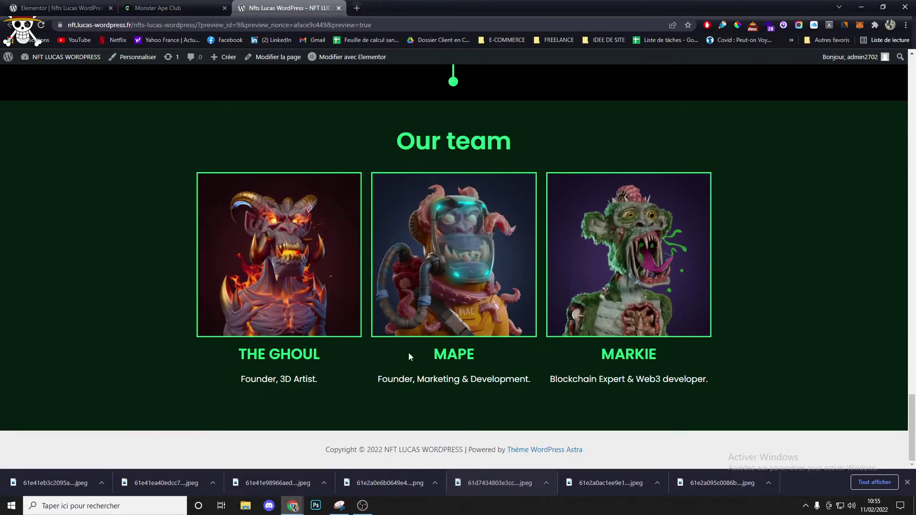
key(ctrl+shift+Tab)
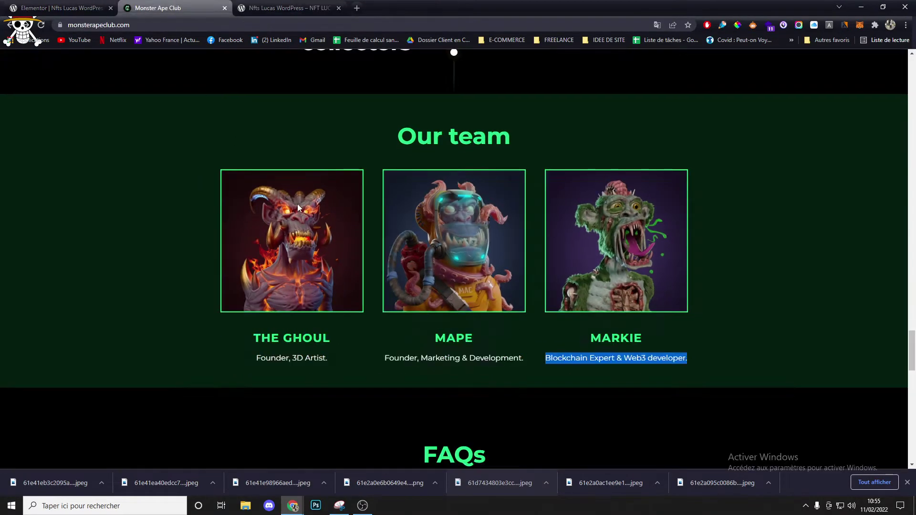
- Examine the layout of the FAQs section on the reference site
scroll(304, 214, down, 5)
scroll(304, 213, down, 8)
scroll(305, 214, up, 8)
scroll(305, 215, down, 2)
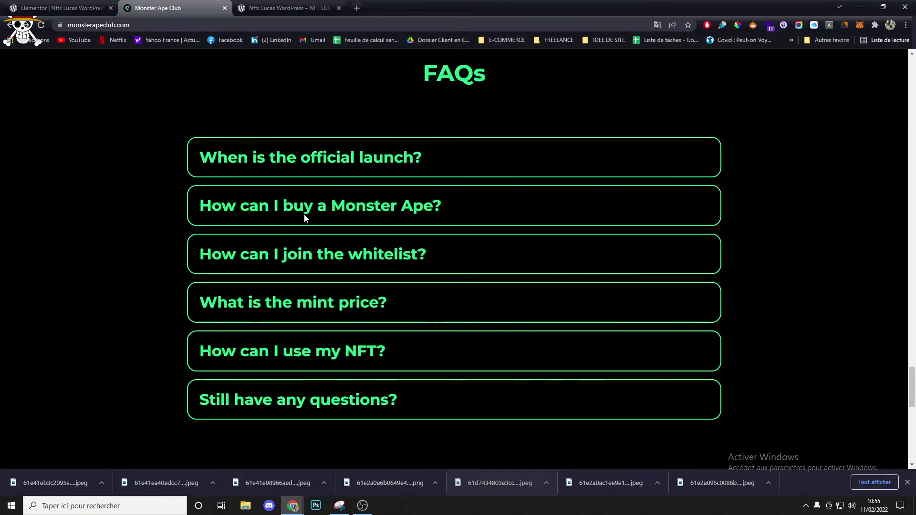
click(52, 6)
scroll(524, 257, down, 2)
key(ctrl+Tab)
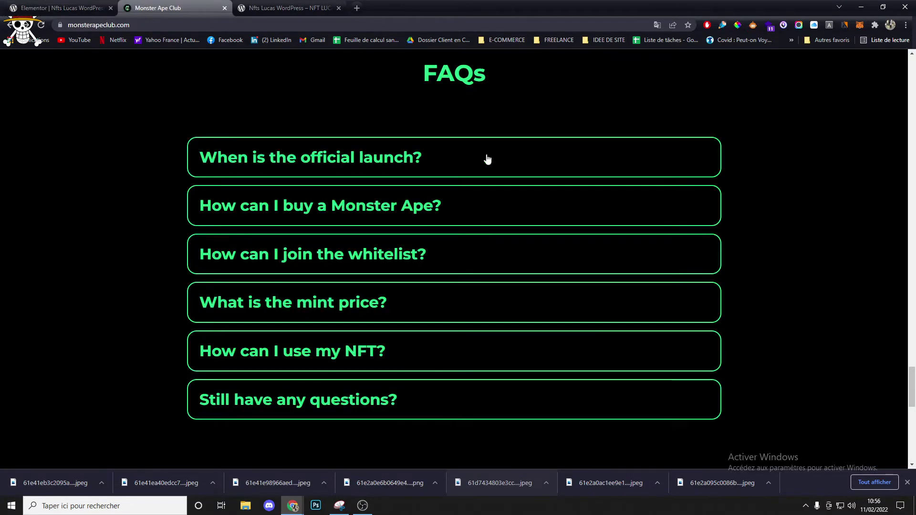
scroll(417, 91, up, 2)
- Add a single-column section below the team portraits and give it a classic black background
click(74, 4)
scroll(509, 305, down, 2)
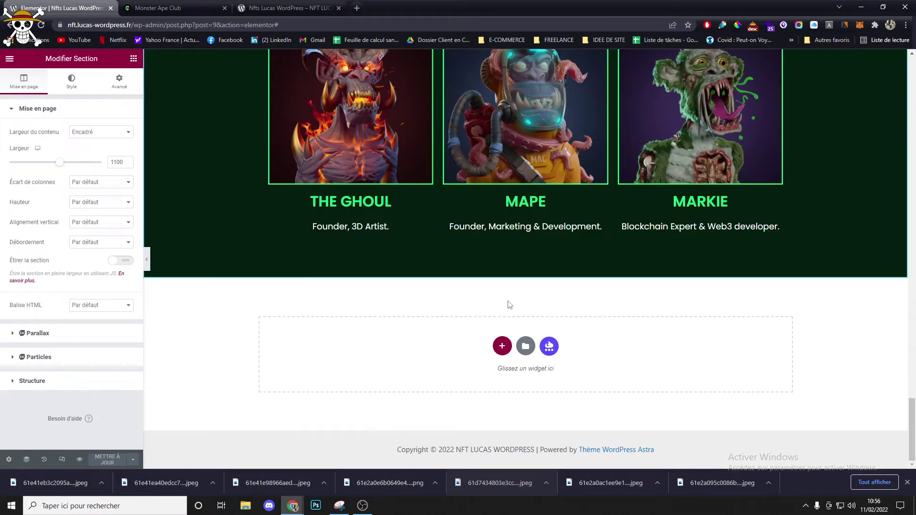
click(501, 347)
click(410, 361)
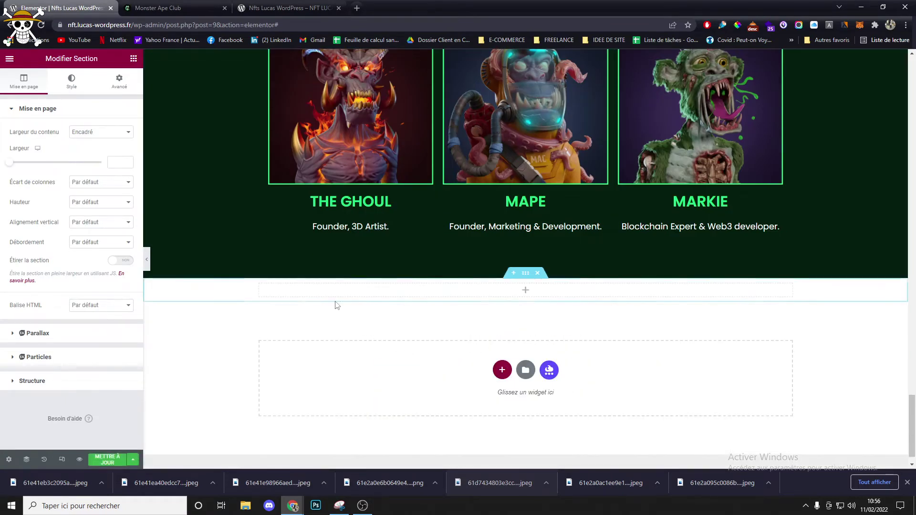
click(72, 81)
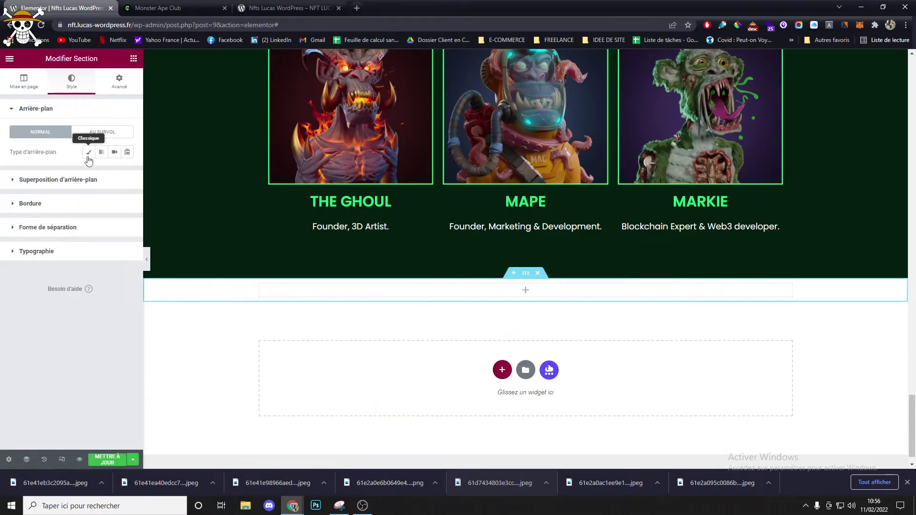
click(88, 152)
click(127, 171)
click(18, 286)
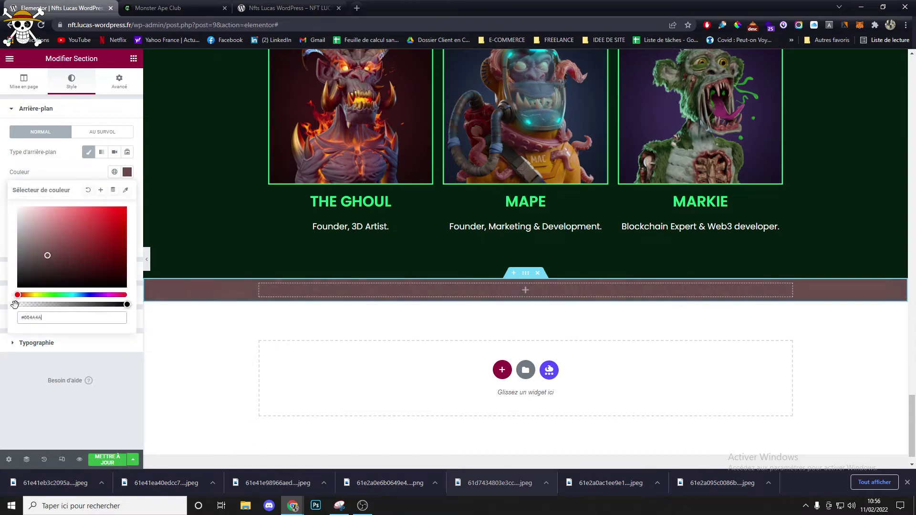
- Set the black section's top and bottom padding to 100 px each
click(119, 81)
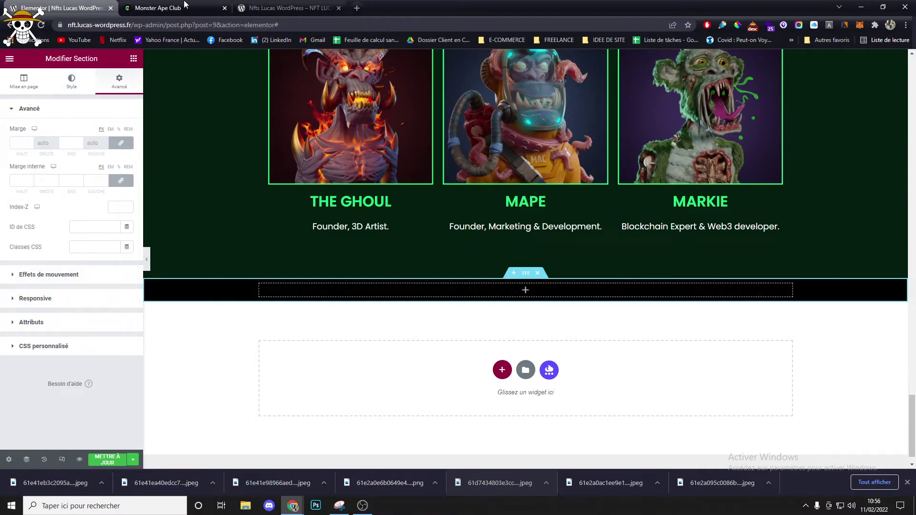
click(162, 8)
click(57, 8)
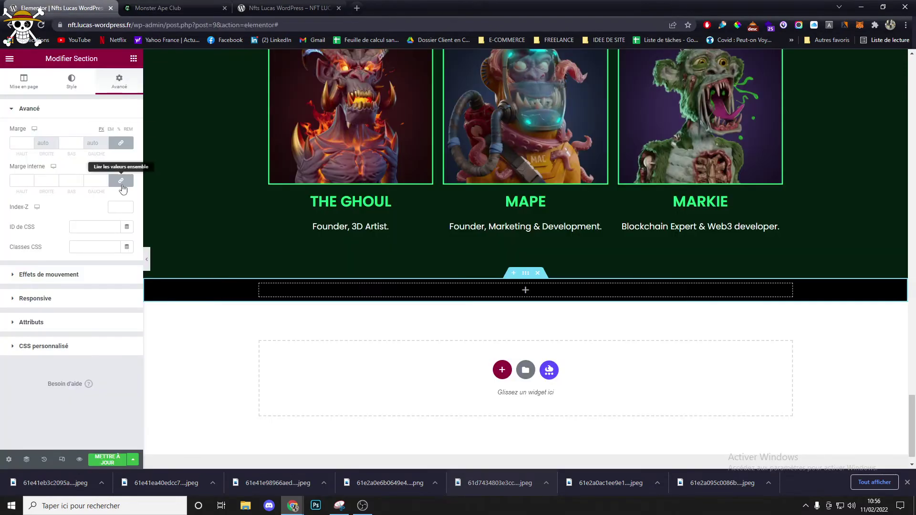
click(17, 180)
text(100)
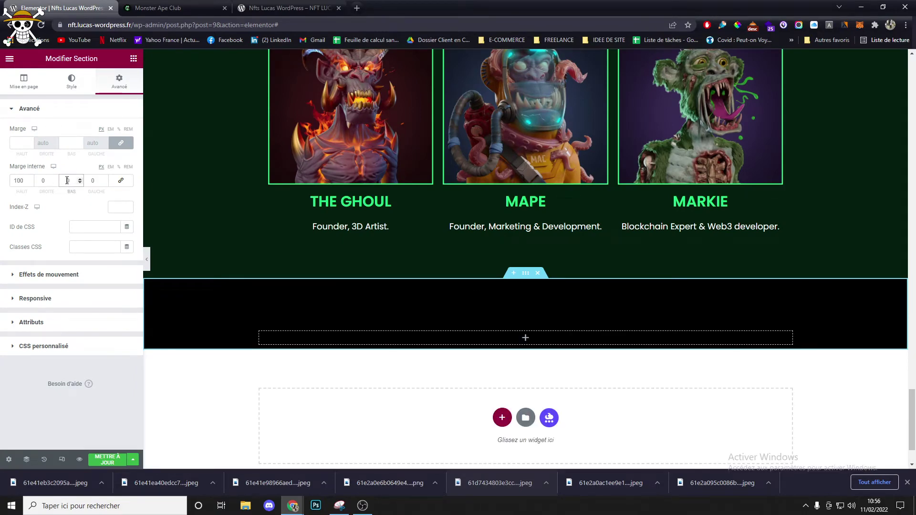
click(68, 180)
text(100)
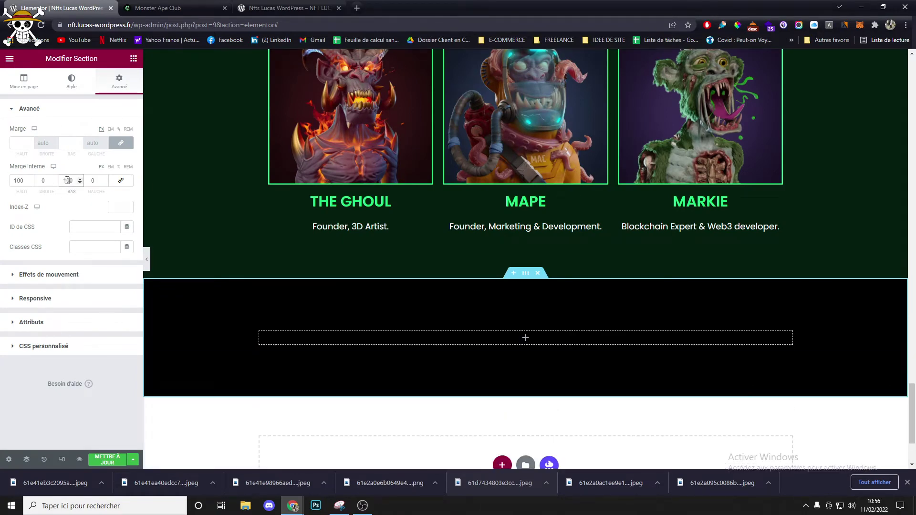
- Duplicate the "Our team" heading and move the copy into the empty black section
click(134, 59)
scroll(496, 149, up, 2)
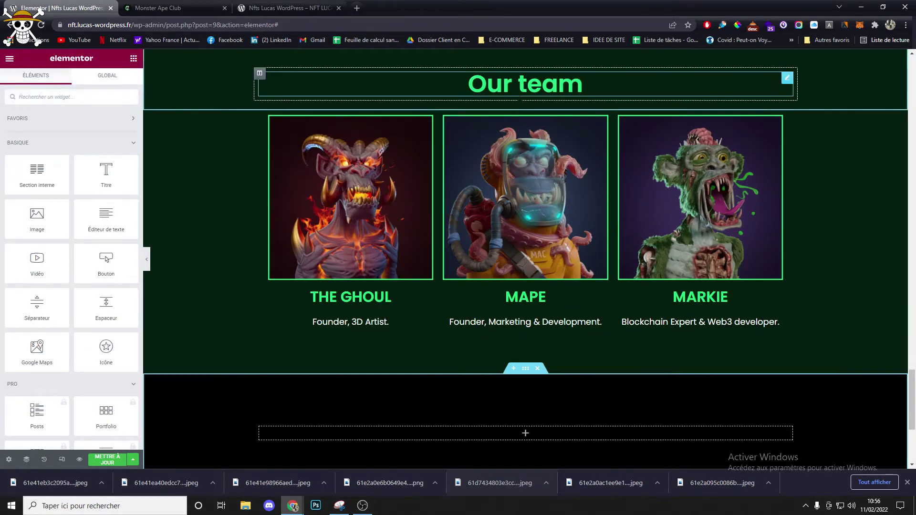
right_click(507, 88)
click(530, 109)
drag(787, 110, 518, 338)
- Replace the text of the heading in the black section with "FAQs" copied from the reference site
click(158, 7)
double_click(463, 174)
key(ctrl+c)
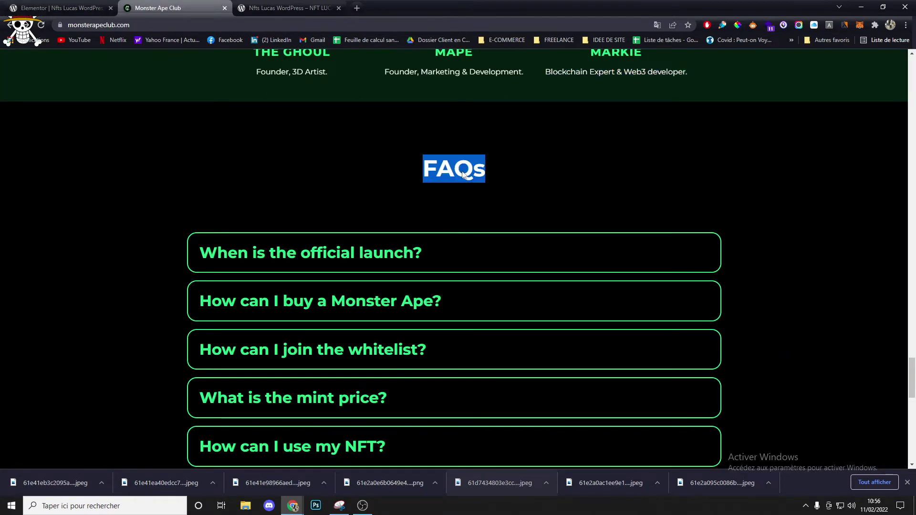
click(62, 8)
click(66, 161)
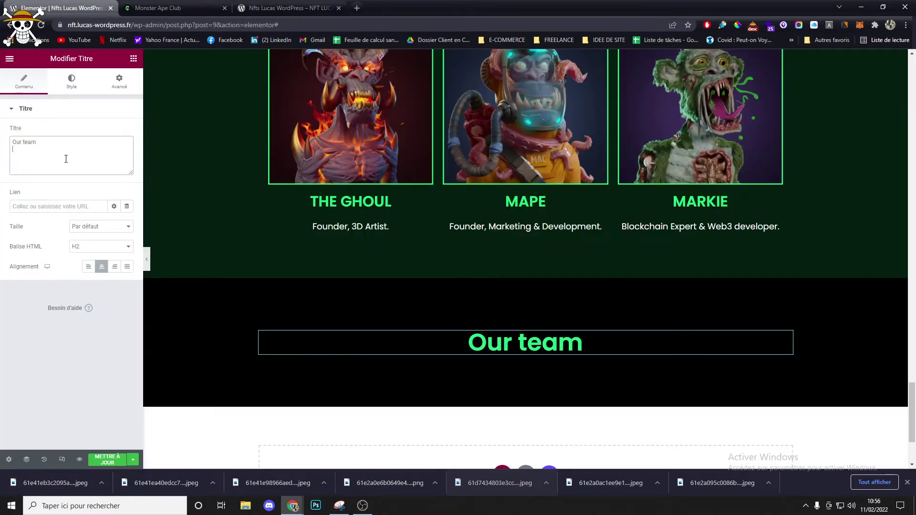
key(ctrl+v)
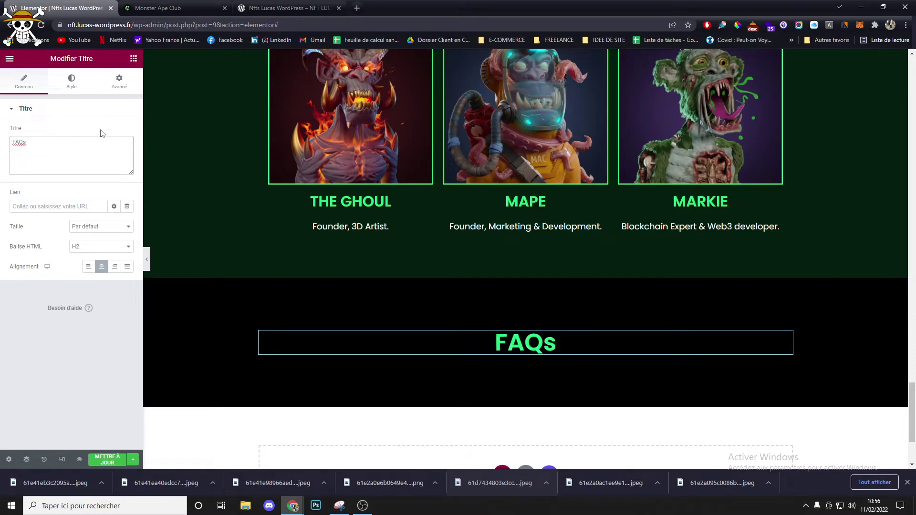
- Find the Va-et-vient widget and place it directly below the "FAQs" heading
click(133, 58)
text(va)
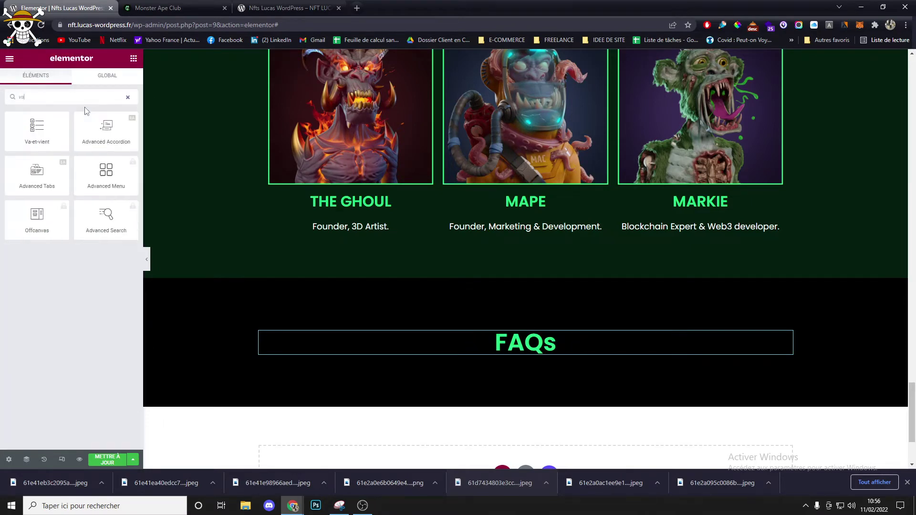
drag(45, 128, 525, 360)
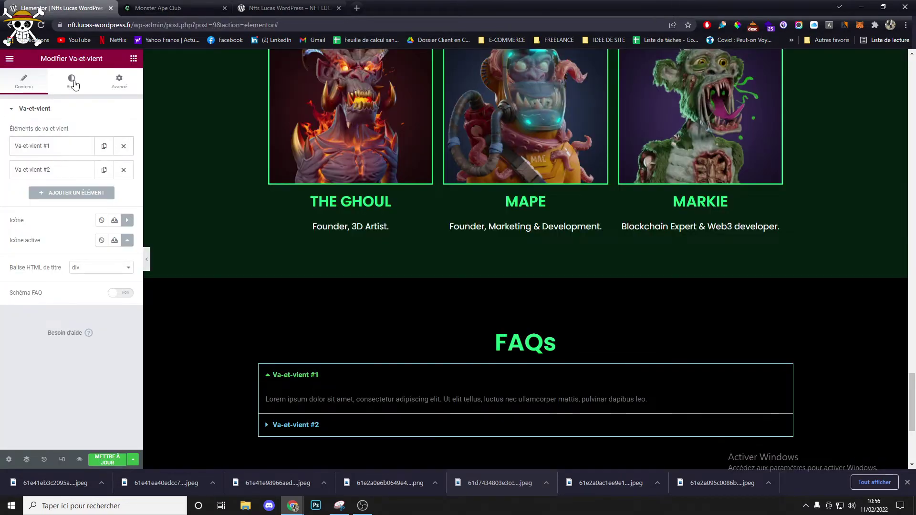
- Set the Va-et-vient titles' active and normal colours to the bright green global colour and check the FAQs on the reference site
click(72, 82)
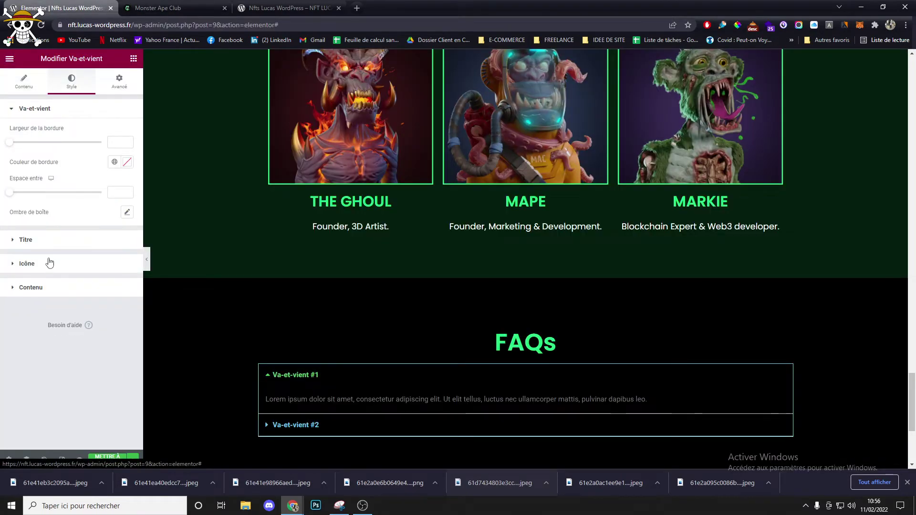
click(37, 241)
click(114, 196)
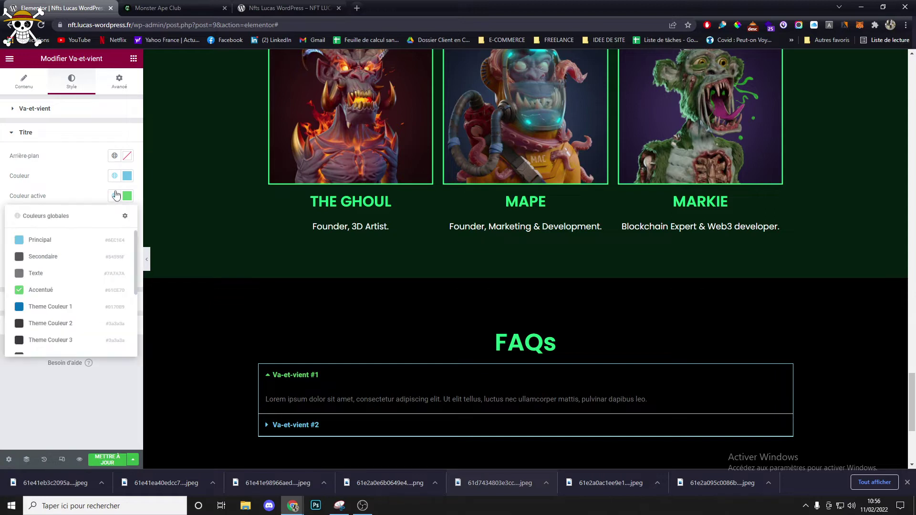
scroll(79, 270, down, 3)
click(45, 343)
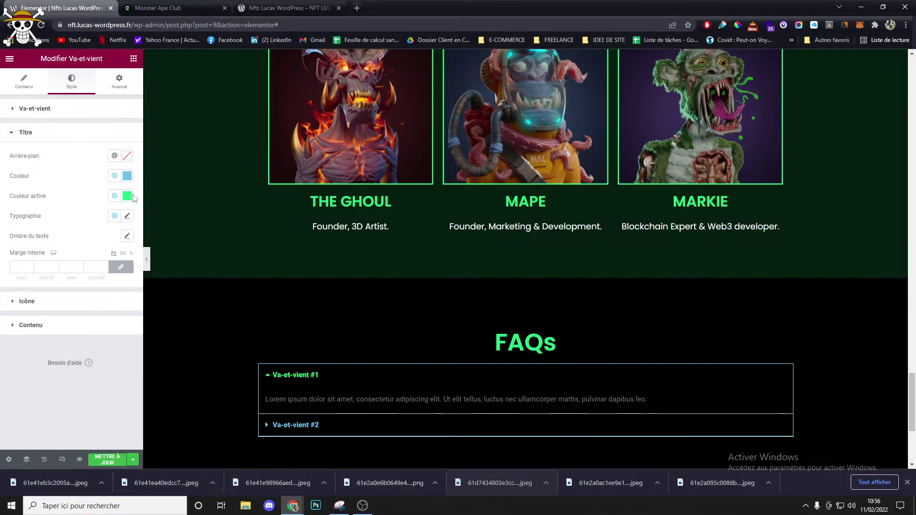
click(114, 176)
scroll(71, 305, down, 3)
click(67, 322)
click(157, 8)
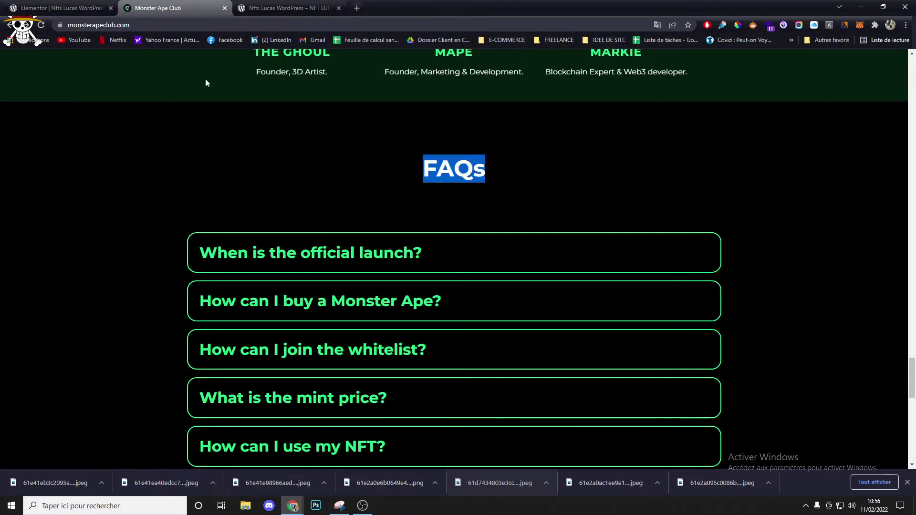
- Expand the launch question in the reference site's FAQs and set the Va-et-vient content text colour to white
click(330, 240)
click(88, 7)
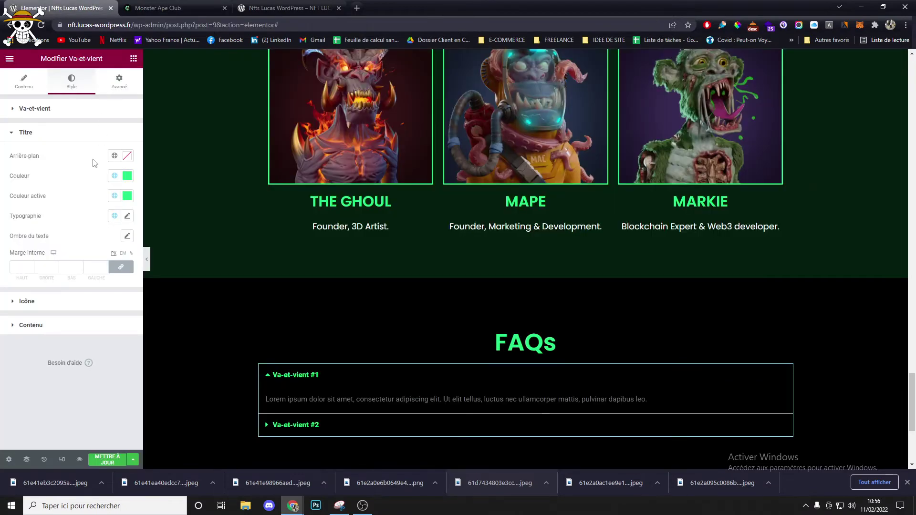
click(55, 329)
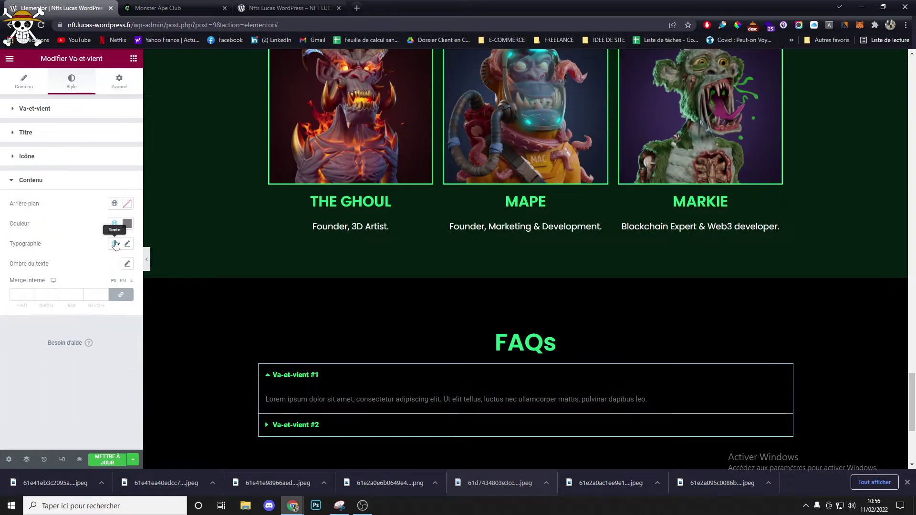
click(127, 223)
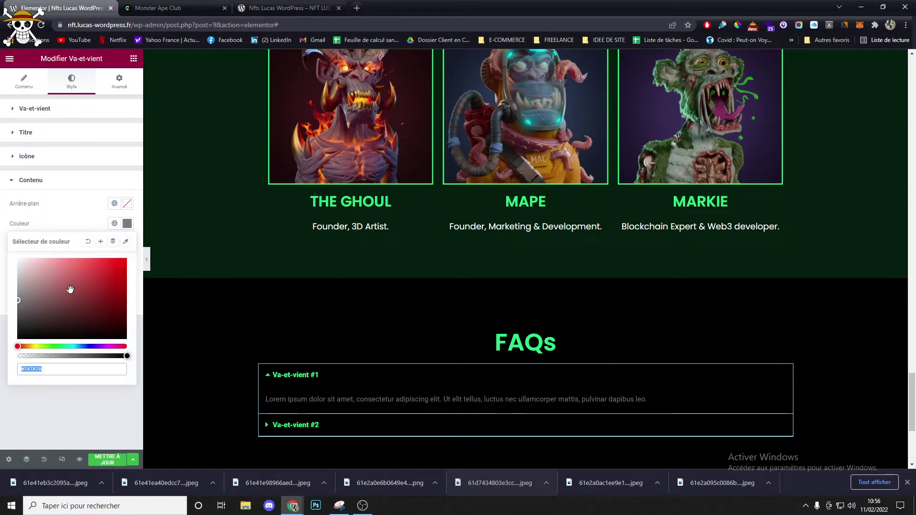
click(3, 191)
click(70, 189)
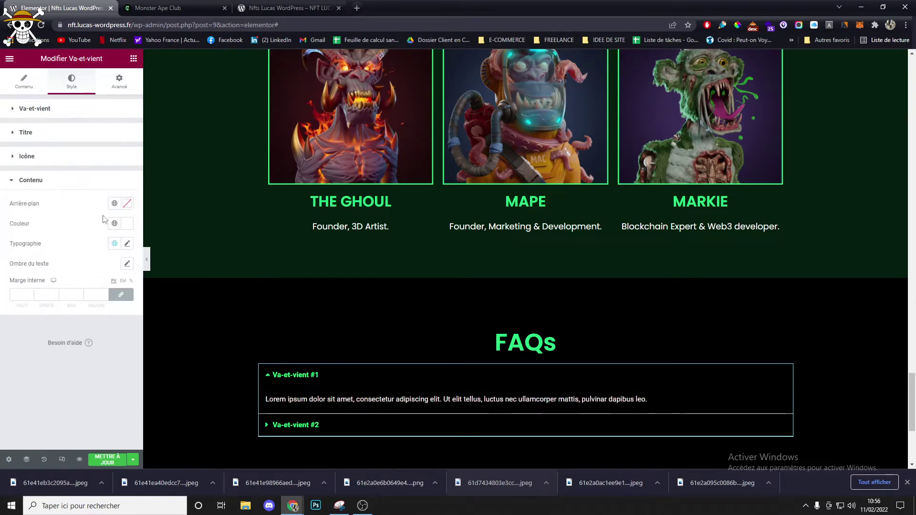
- Set the Va-et-vient content typography to Poppins at 25 px and compare it with the reference site
click(127, 245)
click(98, 288)
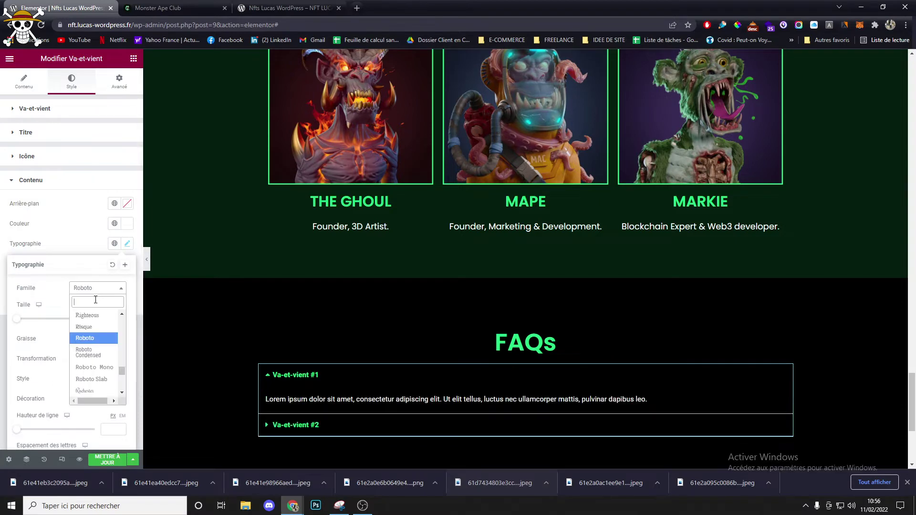
text(popp)
key(Return)
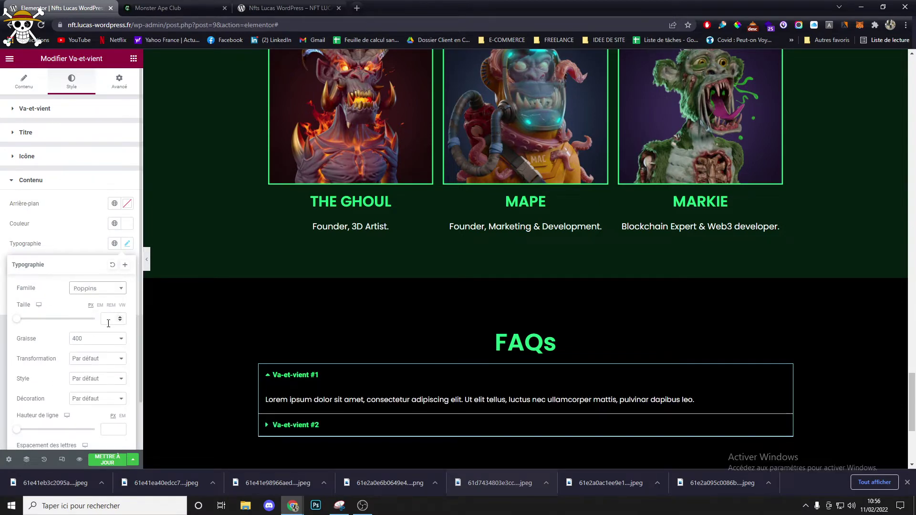
text(25)
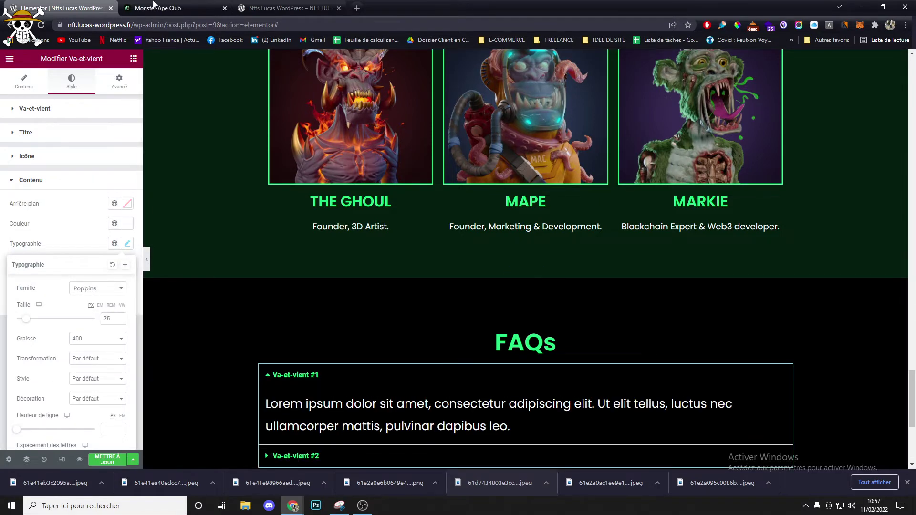
key(ctrl+Tab)
click(94, 5)
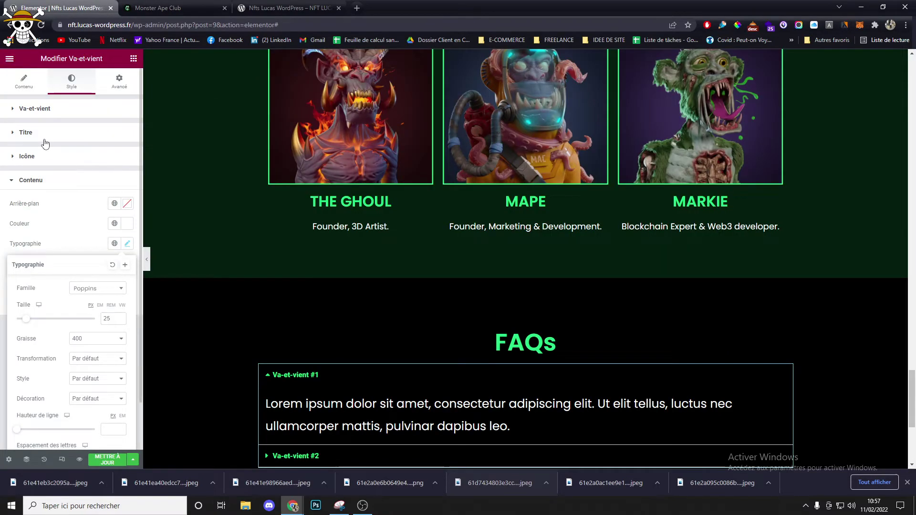
- Set the Va-et-vient title typography to Poppins at 35 px
click(71, 155)
click(127, 216)
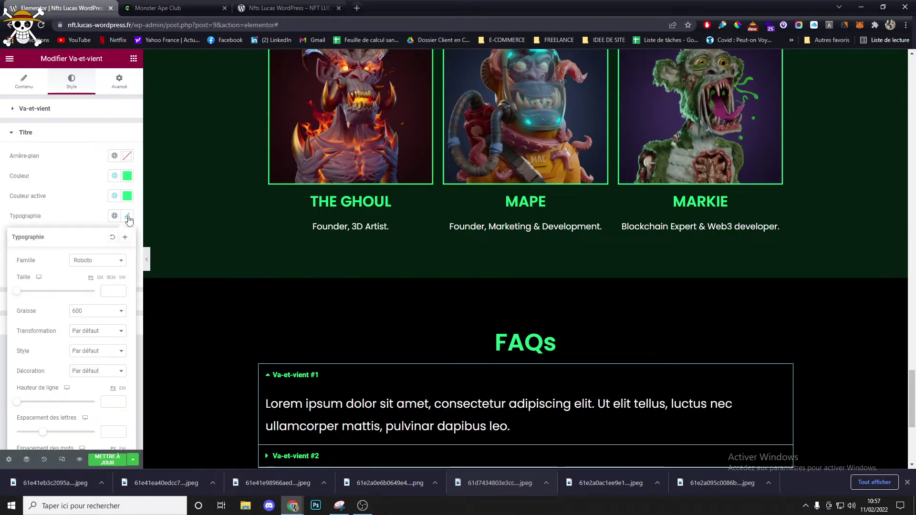
click(93, 260)
text(pop)
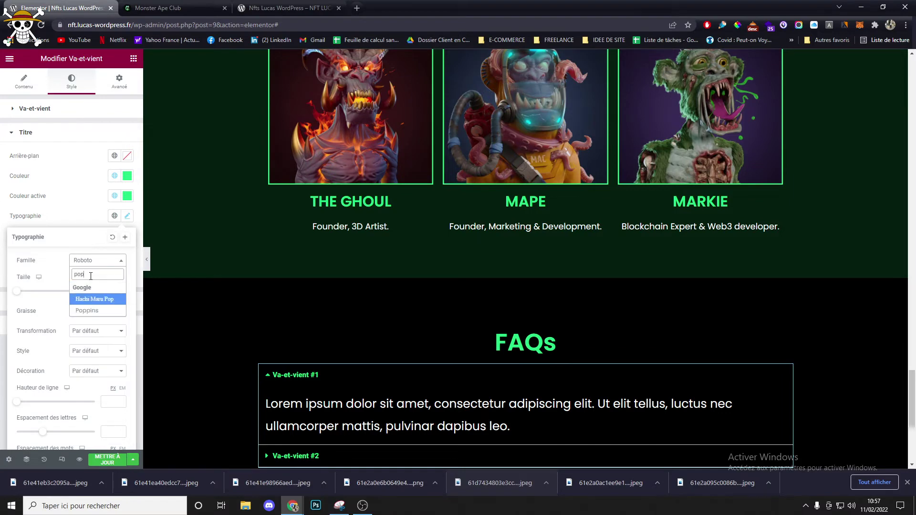
key(Return)
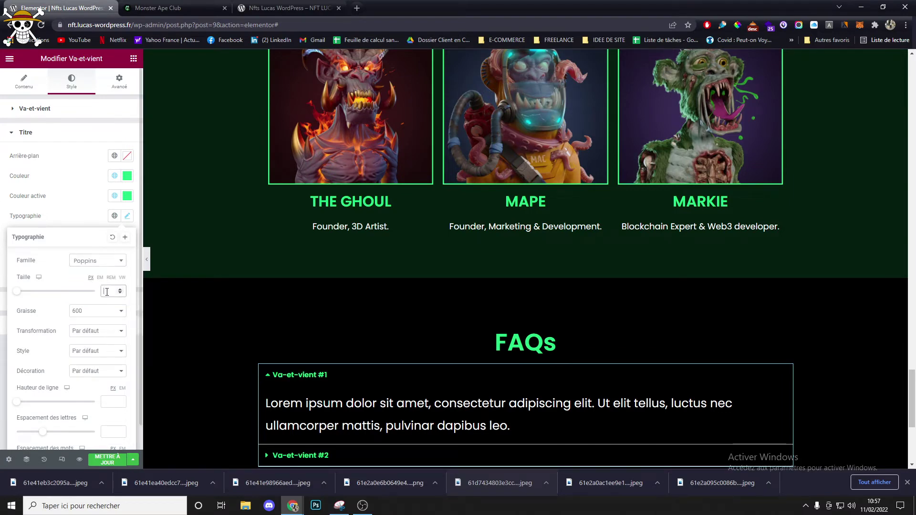
text(35)
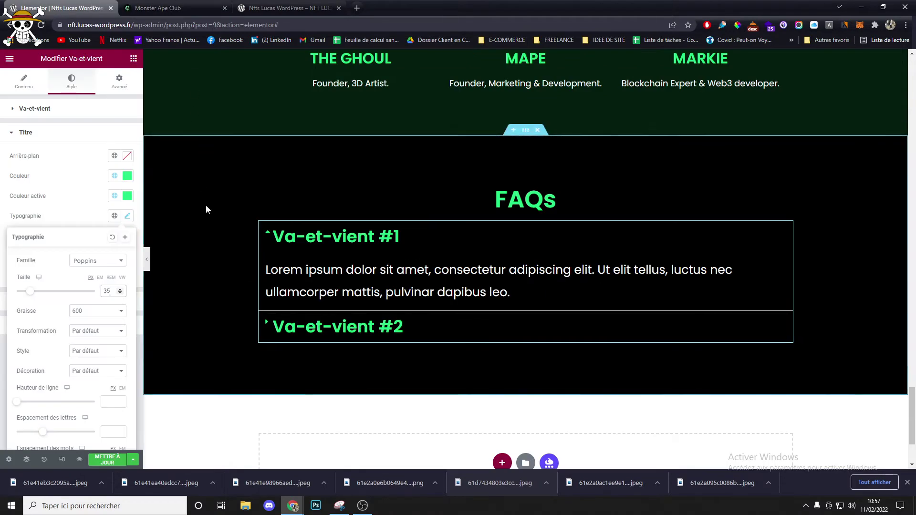
click(78, 185)
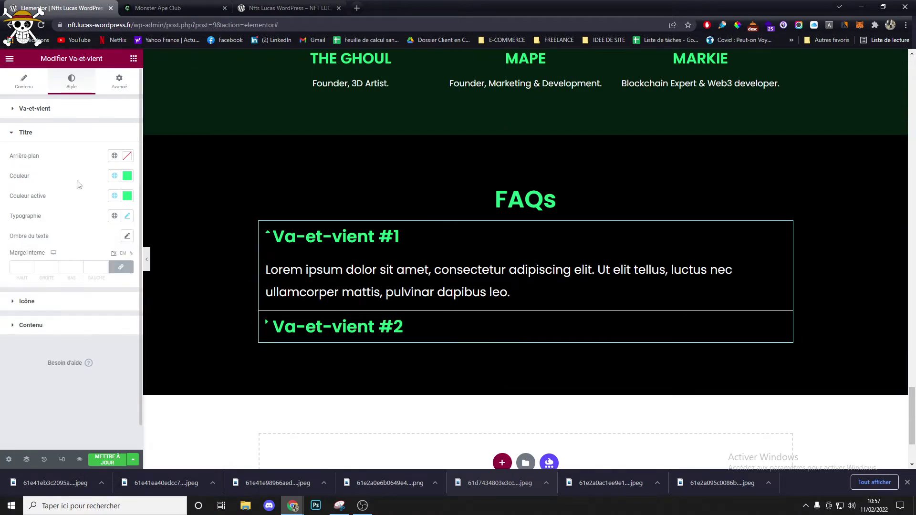
- Give the Va-et-vient widget a border width of 2 in the global colour "vert", checking the reference site's borders
click(59, 108)
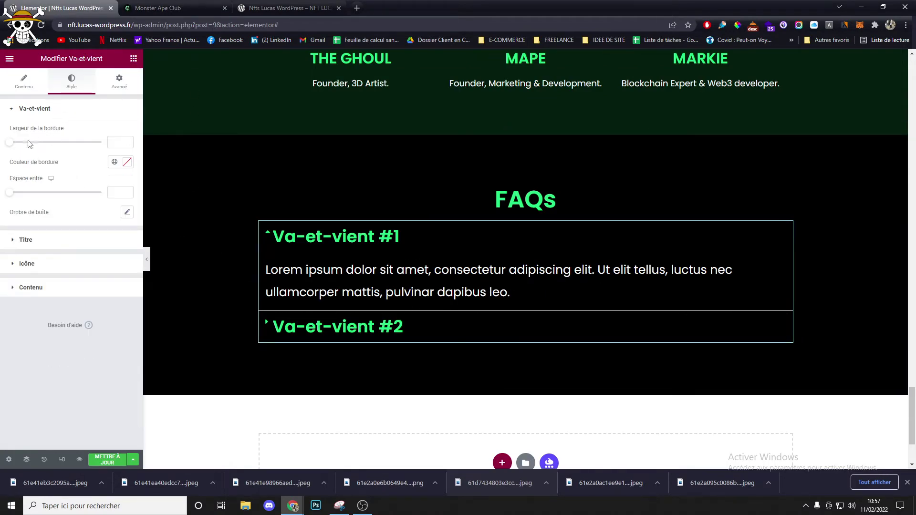
click(127, 141)
click(127, 141)
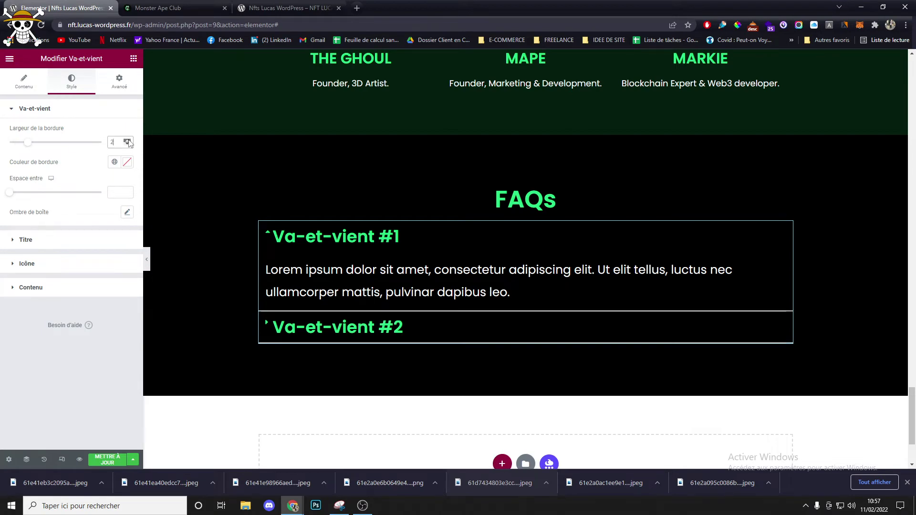
click(128, 141)
click(167, 5)
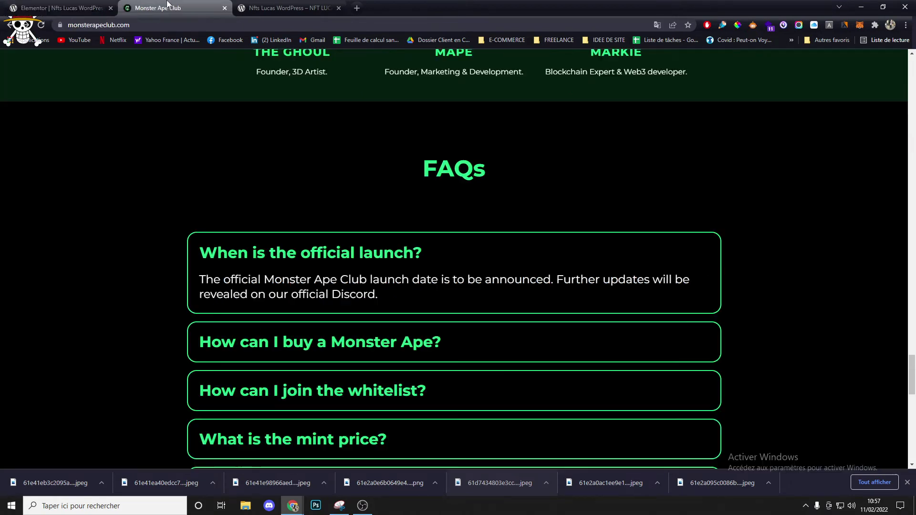
click(74, 6)
click(128, 144)
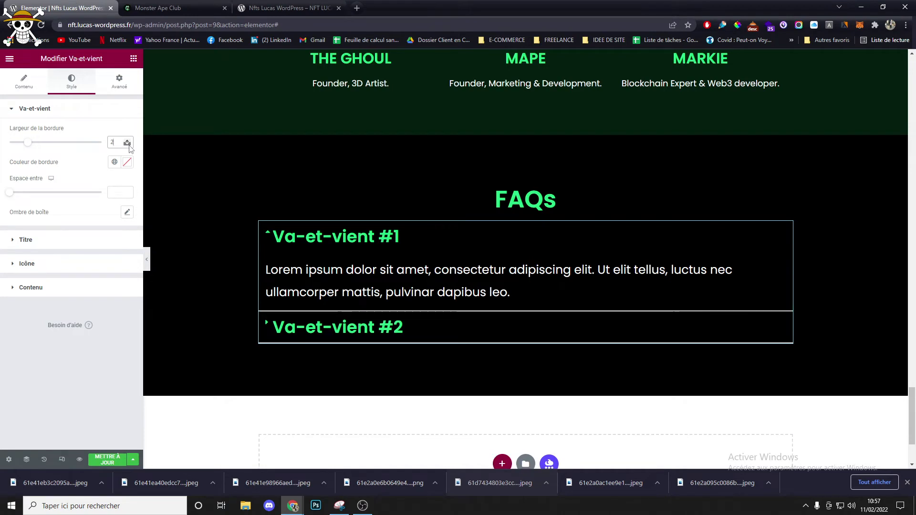
click(114, 161)
scroll(71, 258, down, 3)
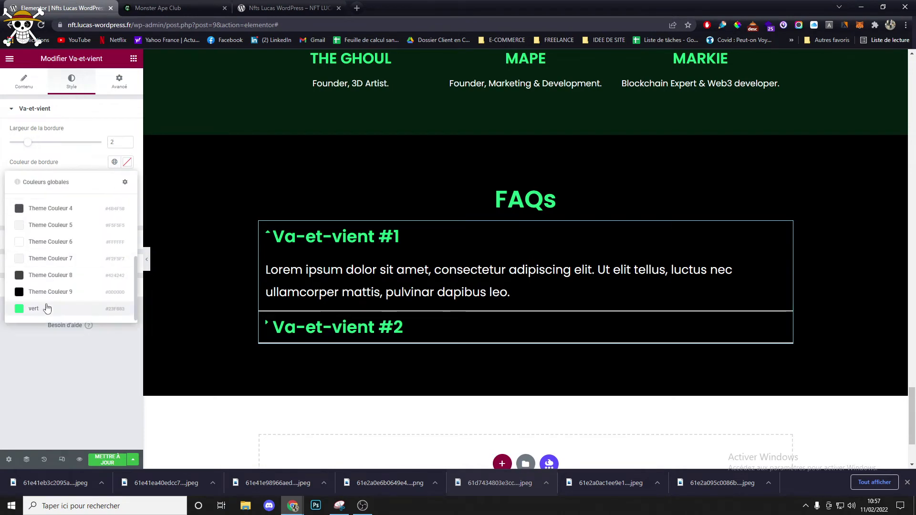
click(47, 308)
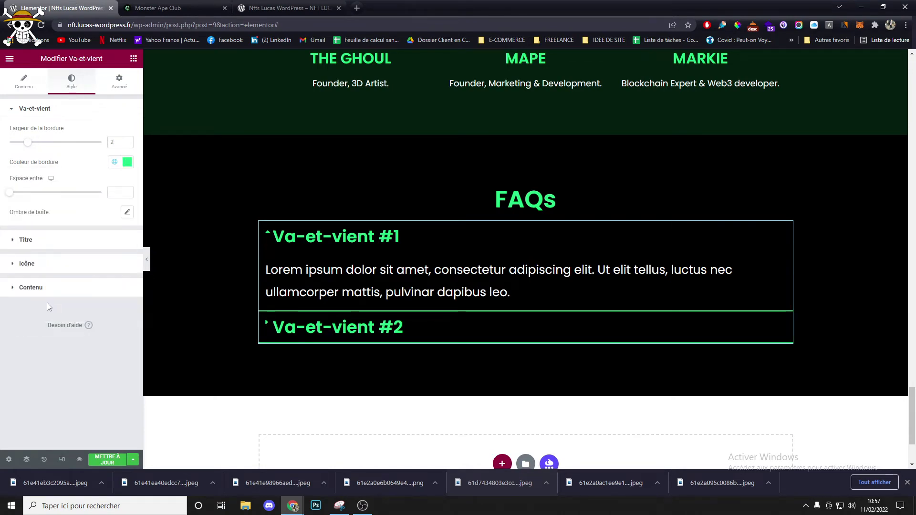
- Update the page and test opening and closing the first FAQs toggle item in the page preview
click(75, 267)
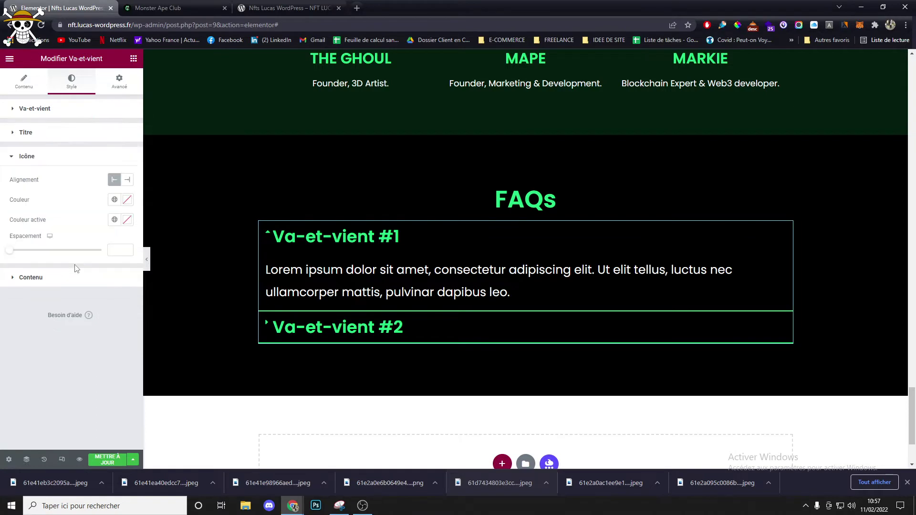
click(60, 137)
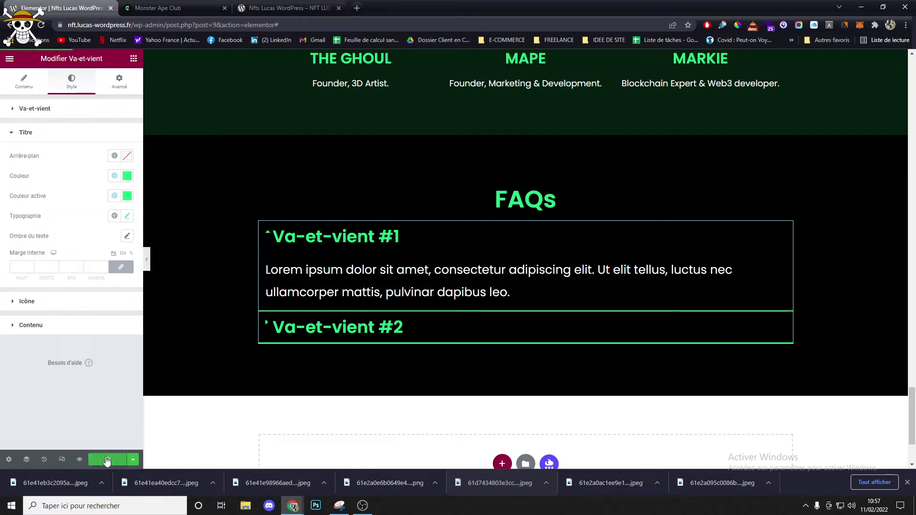
click(79, 459)
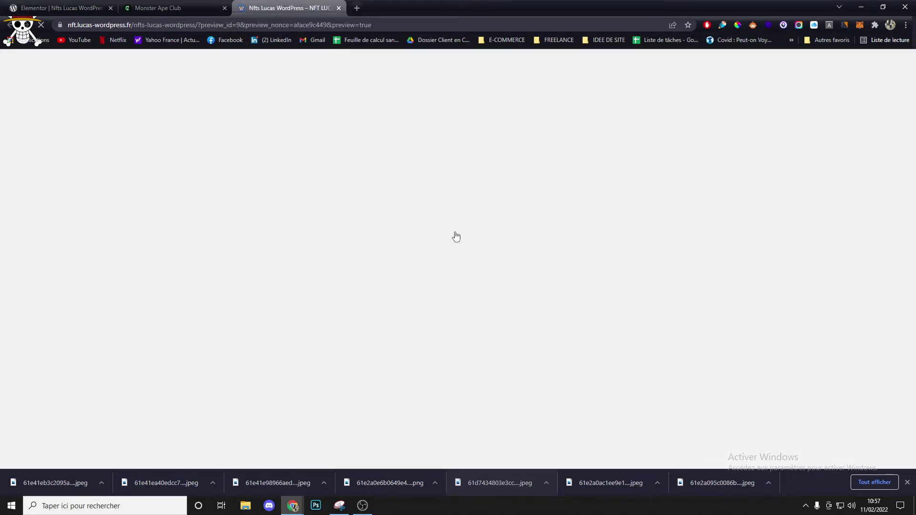
scroll(484, 178, down, 10)
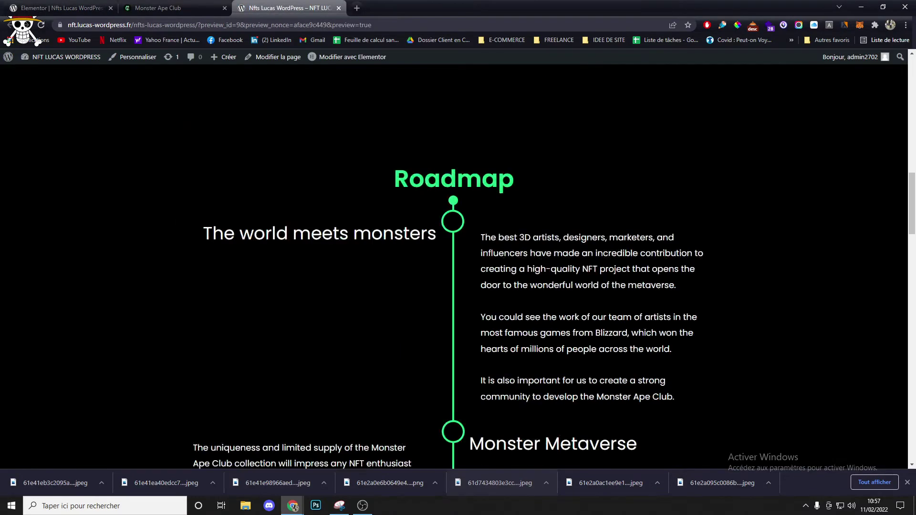
scroll(502, 242, down, 15)
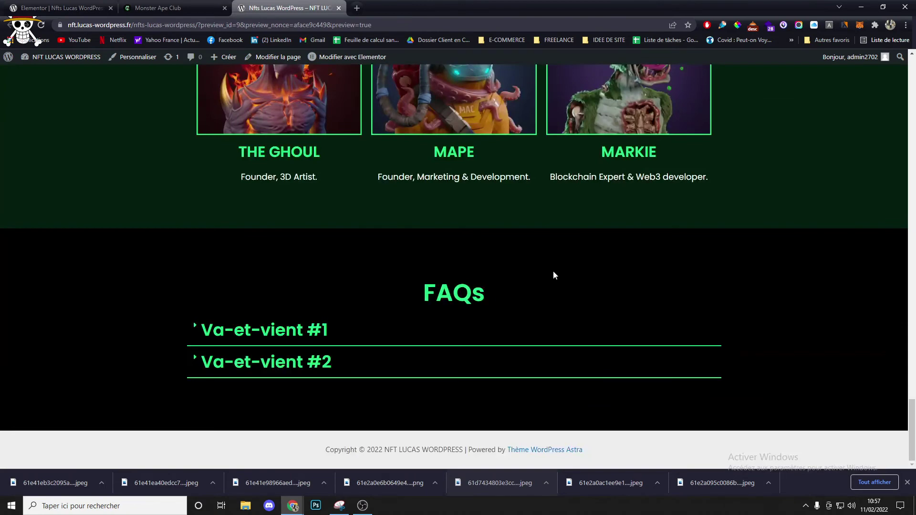
click(290, 334)
click(291, 332)
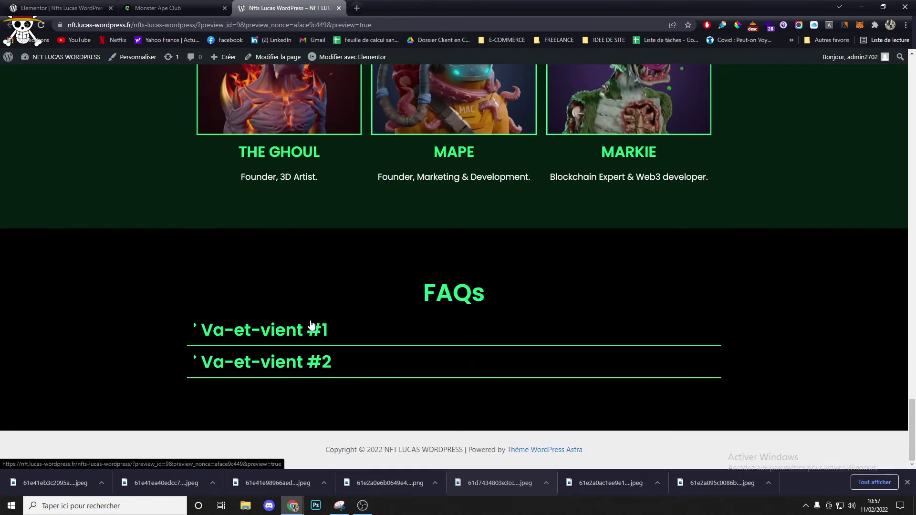
- Compare with the reference site and set the space between the Va-et-vient items to 15
click(161, 6)
click(39, 8)
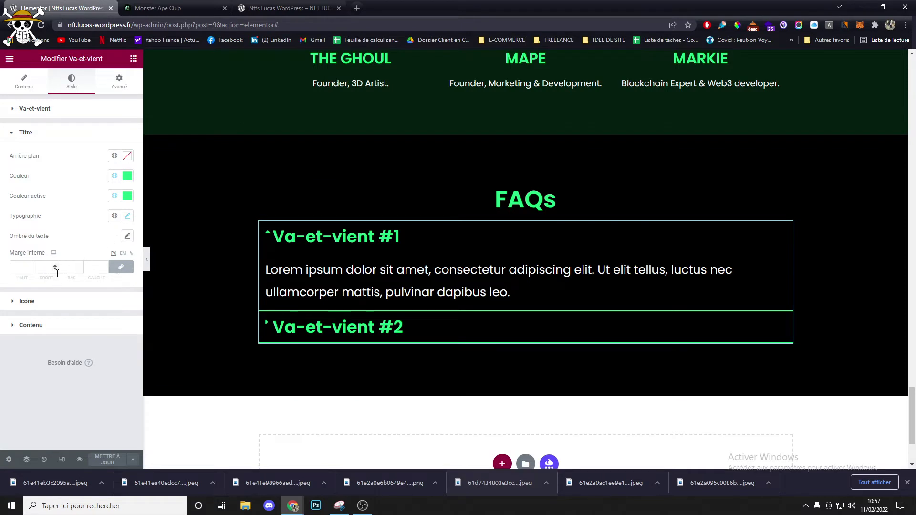
click(29, 109)
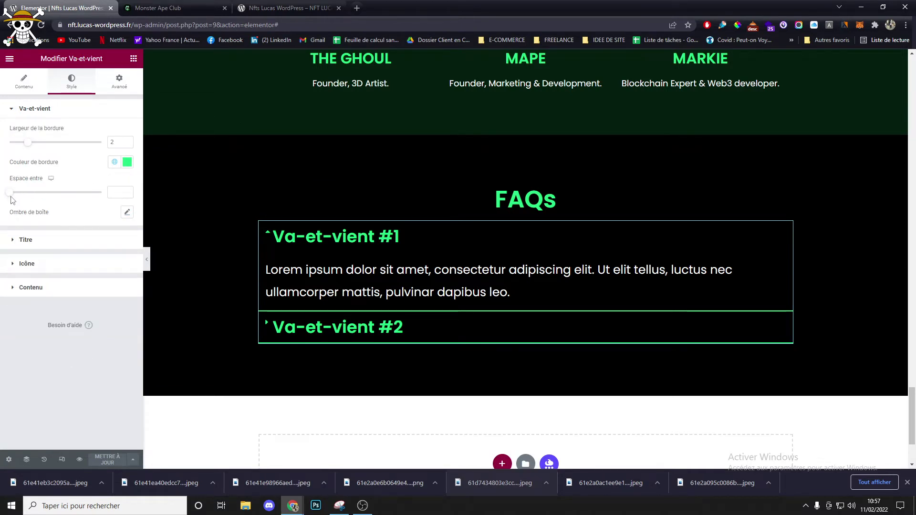
drag(9, 193, 23, 192)
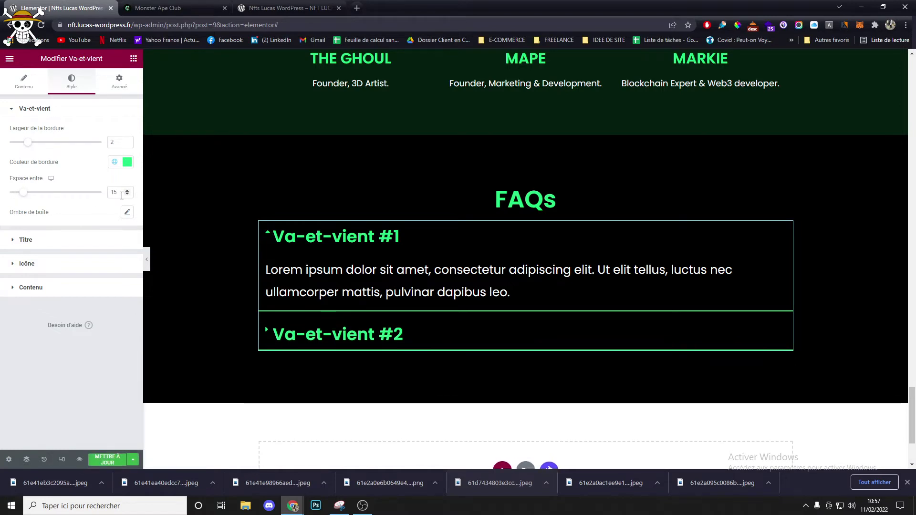
click(38, 288)
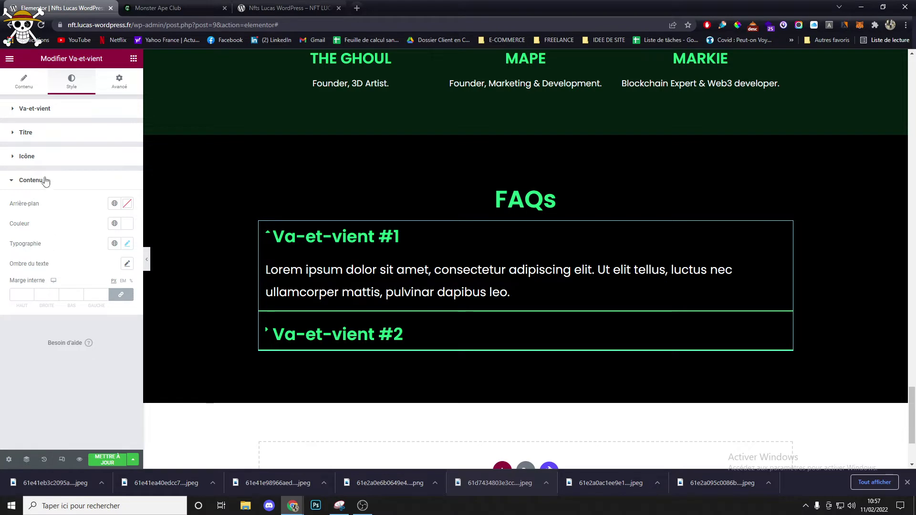
click(29, 157)
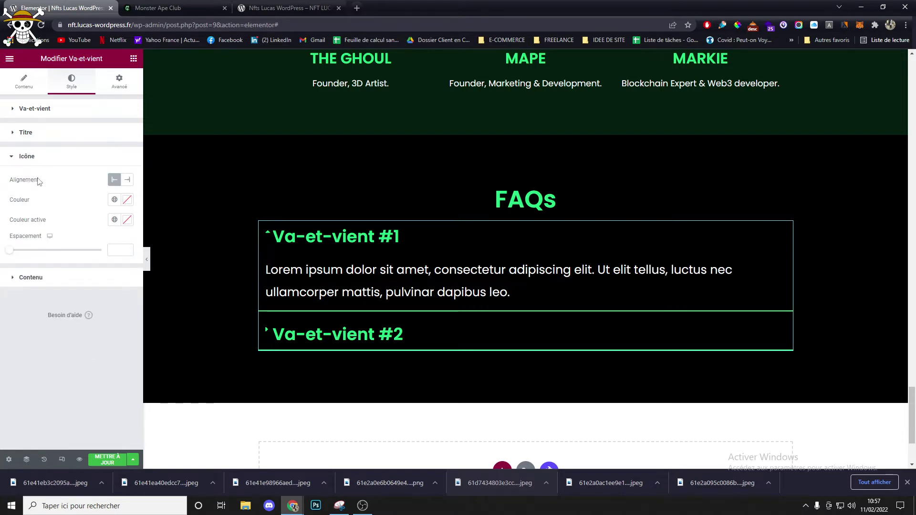
click(45, 137)
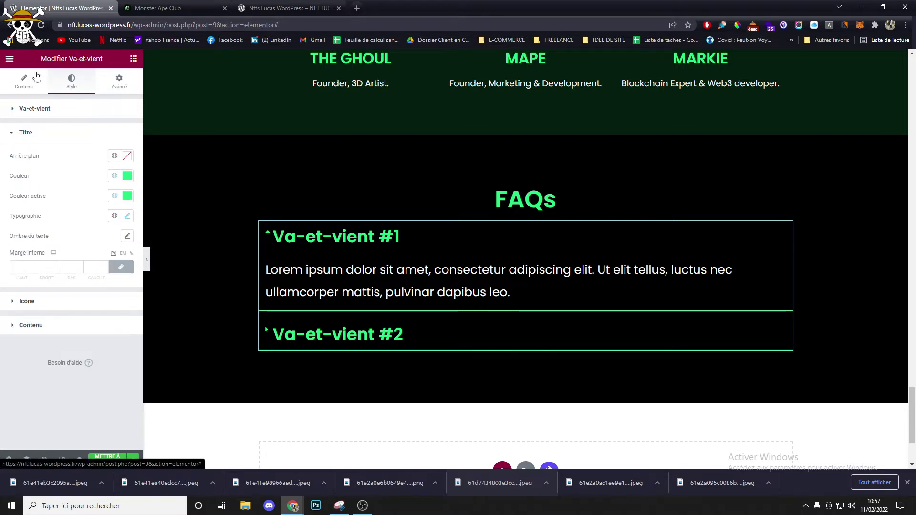
click(24, 80)
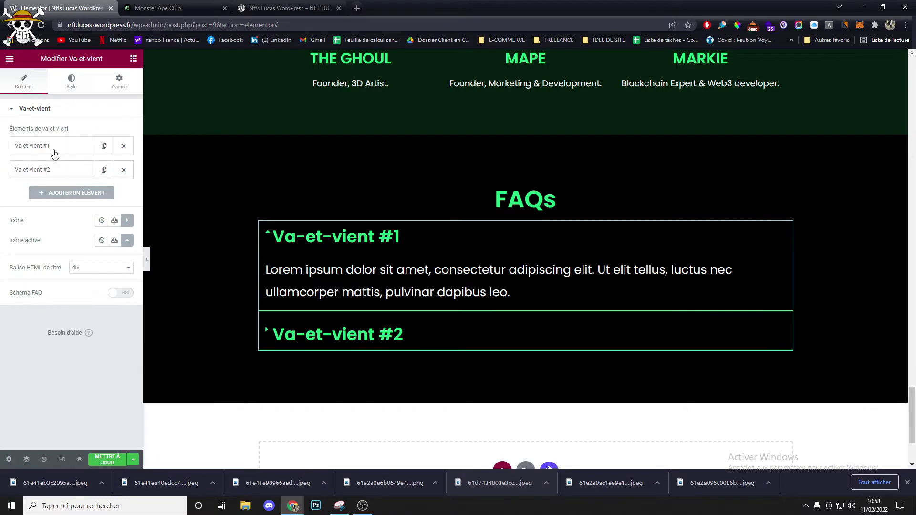
- Search the widgets for "va" and place an Advanced Accordion between the "FAQs" heading and the Va-et-vient widget
click(133, 58)
text(val)
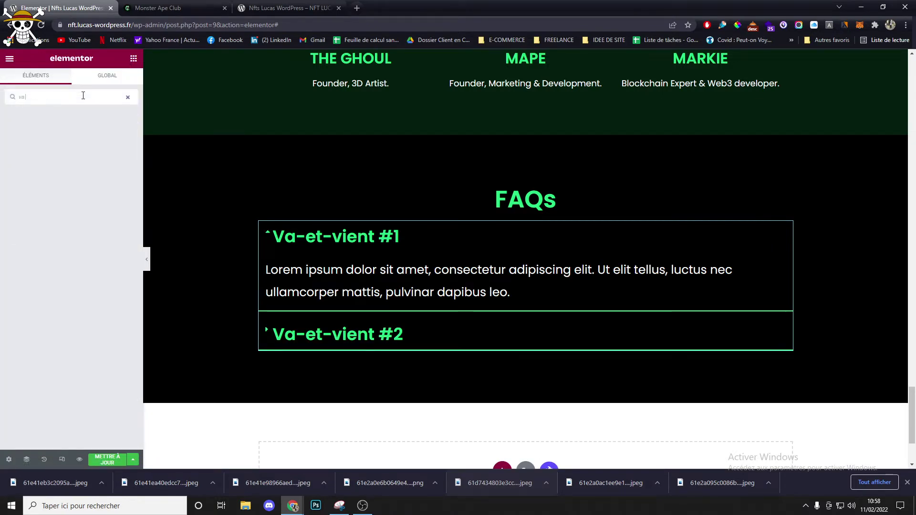
key(BackSpace)
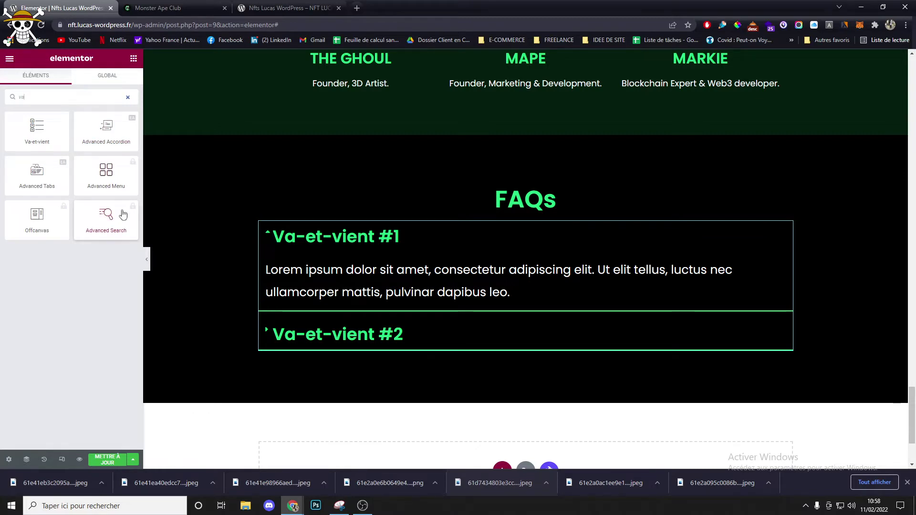
drag(111, 137, 308, 239)
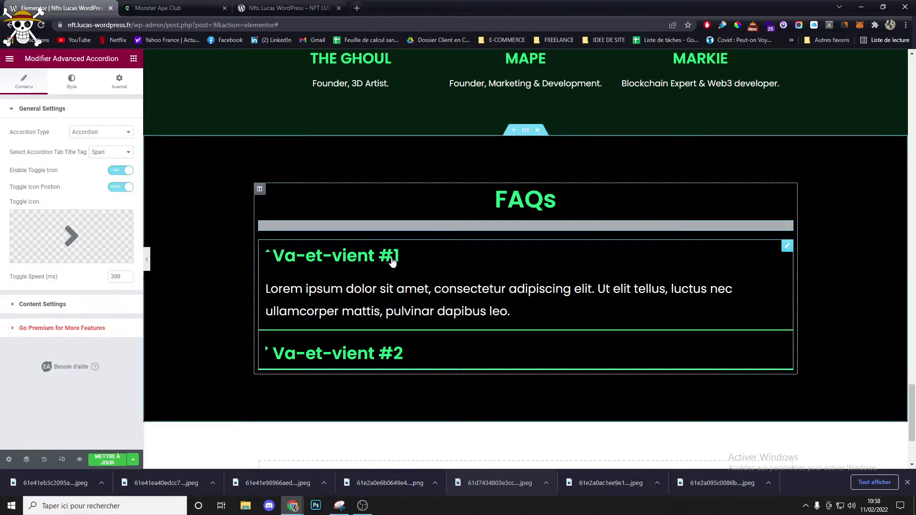
- Give the Advanced Accordion a continuous (Continue) outer border in the global colour "vert"
click(381, 238)
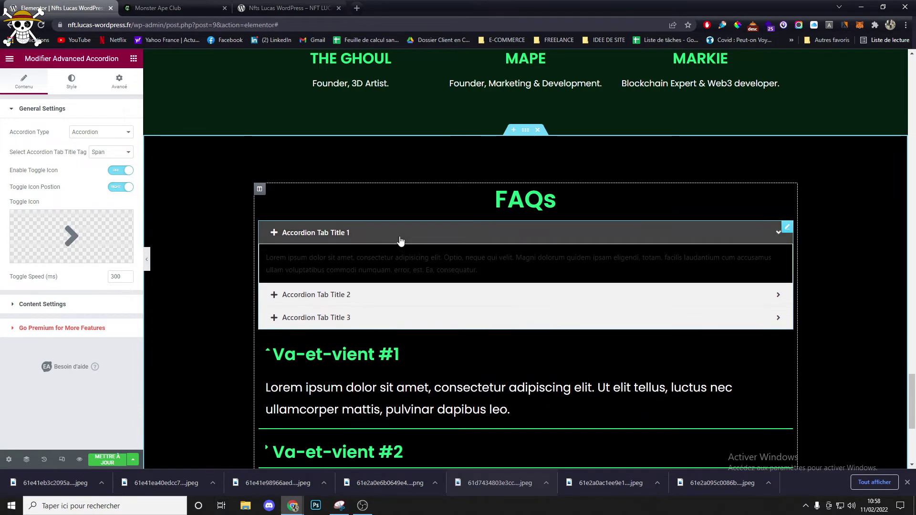
click(396, 241)
click(81, 84)
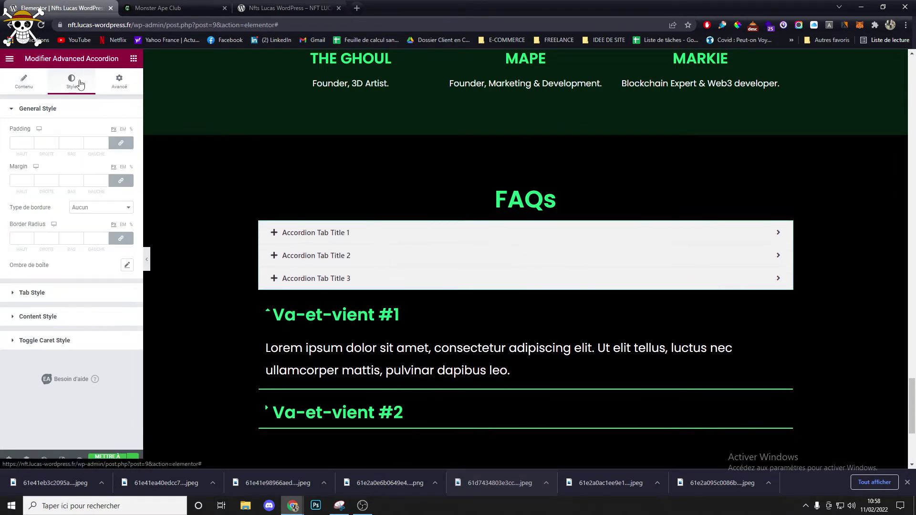
click(92, 210)
click(88, 227)
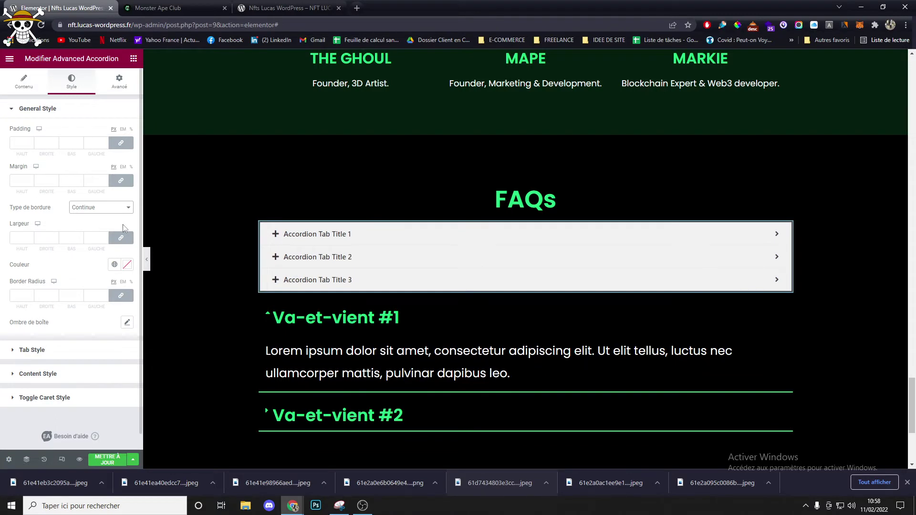
click(114, 264)
scroll(52, 372, down, 3)
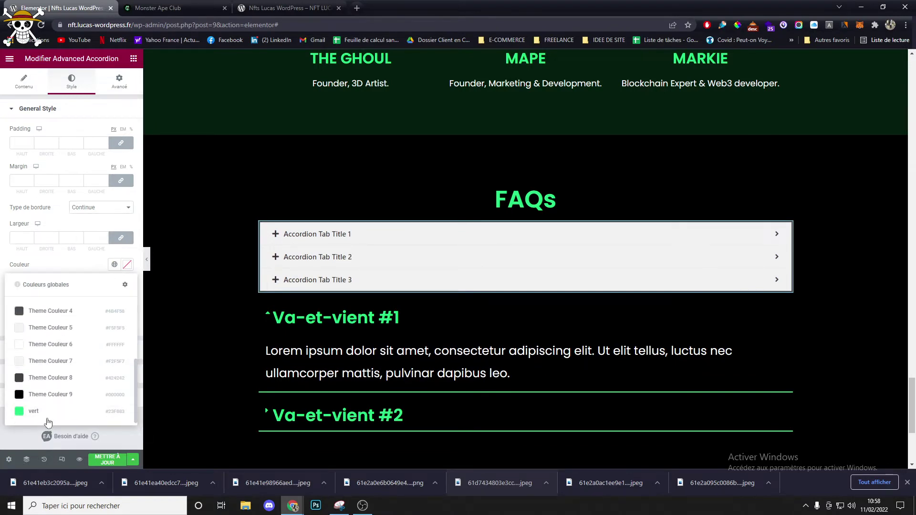
click(47, 417)
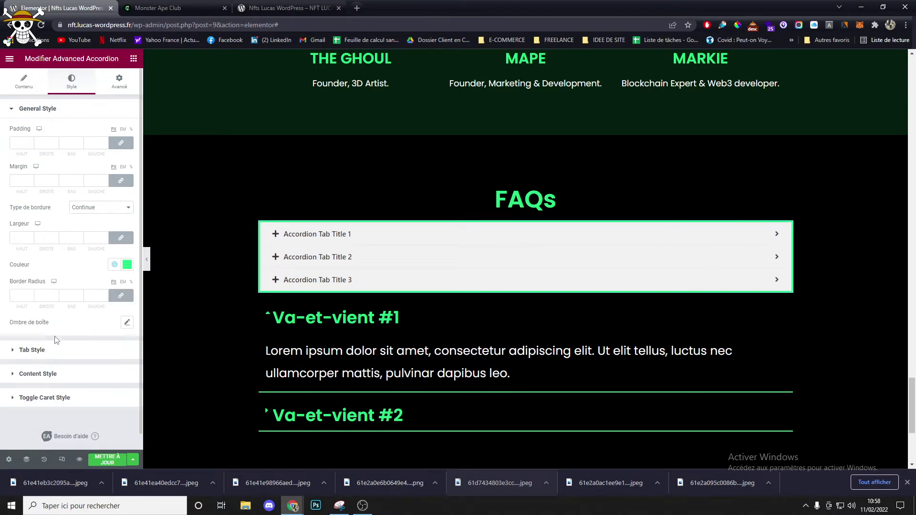
- Set the accordion tabs' normal text colour and icon colour to the global colour "vert"
click(33, 350)
scroll(82, 286, down, 2)
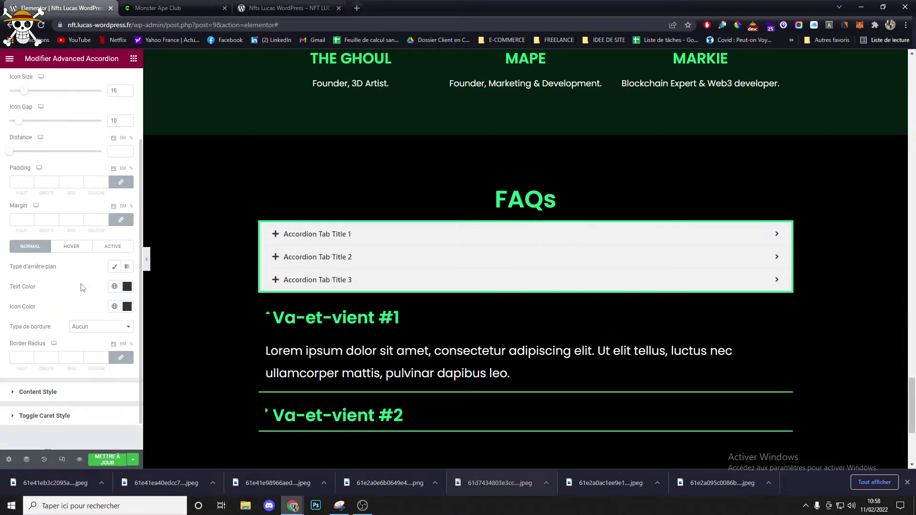
click(114, 286)
scroll(48, 405, down, 3)
click(34, 433)
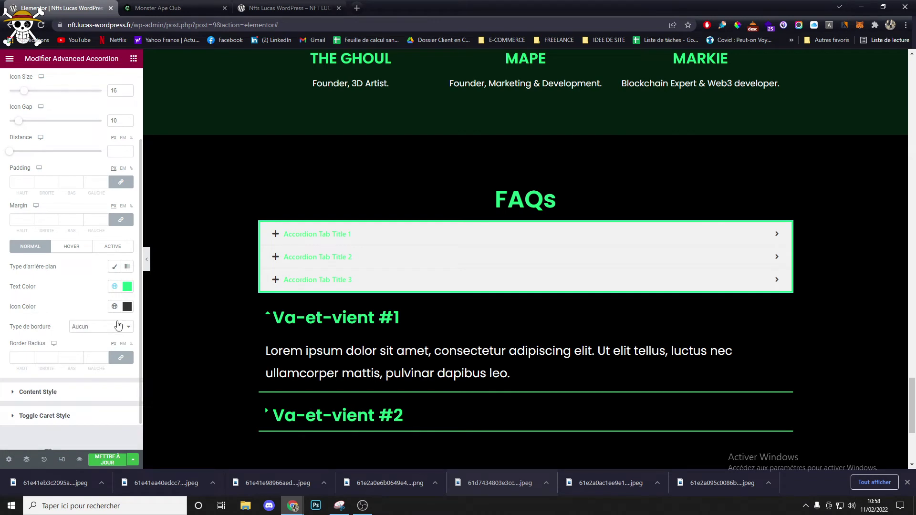
click(115, 307)
scroll(56, 429, down, 3)
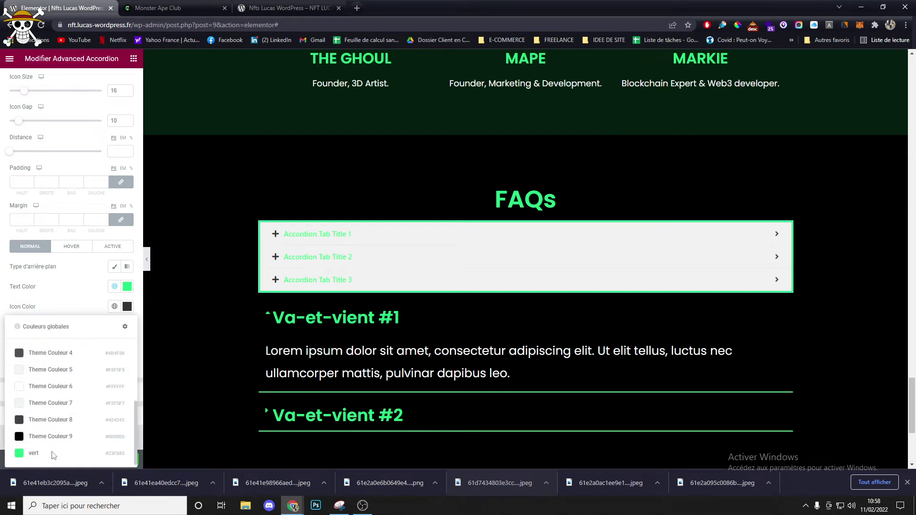
click(51, 456)
click(26, 459)
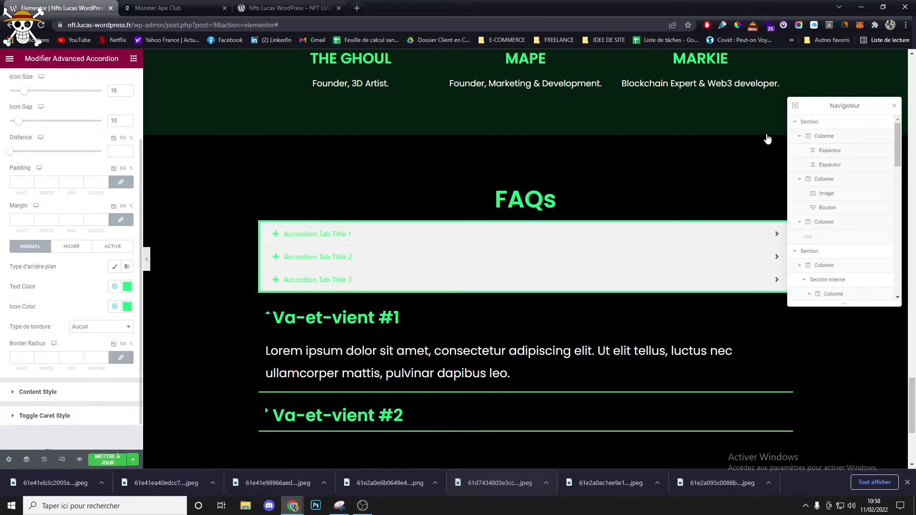
click(896, 105)
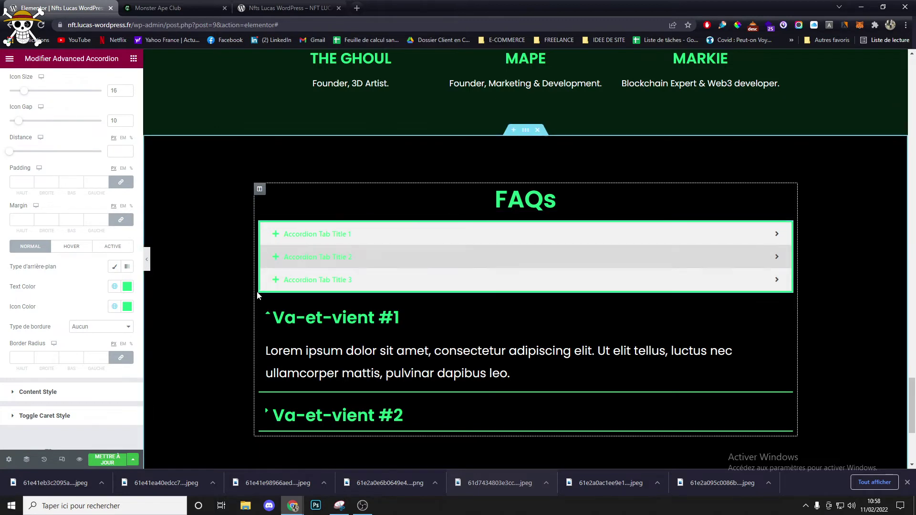
- Give the accordion tabs a classic black #000000 background in the normal state and expand the first item to check it
scroll(71, 260, up, 2)
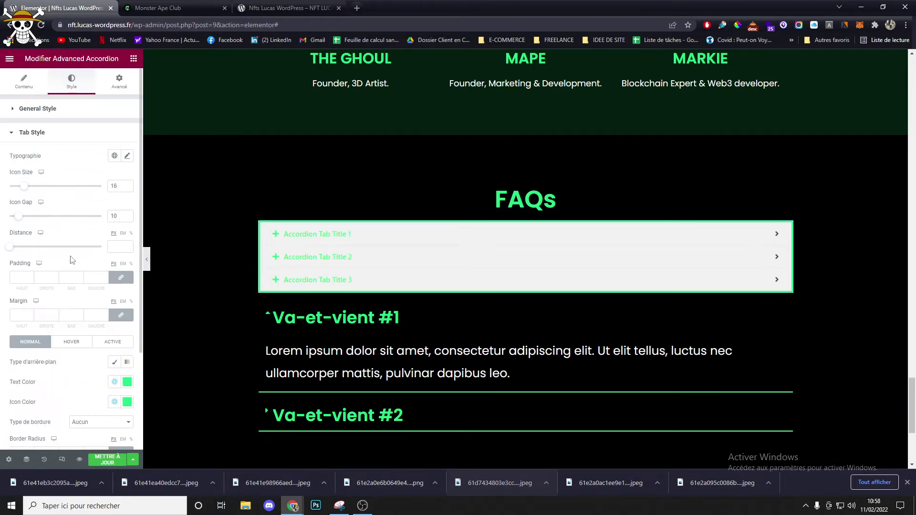
click(63, 112)
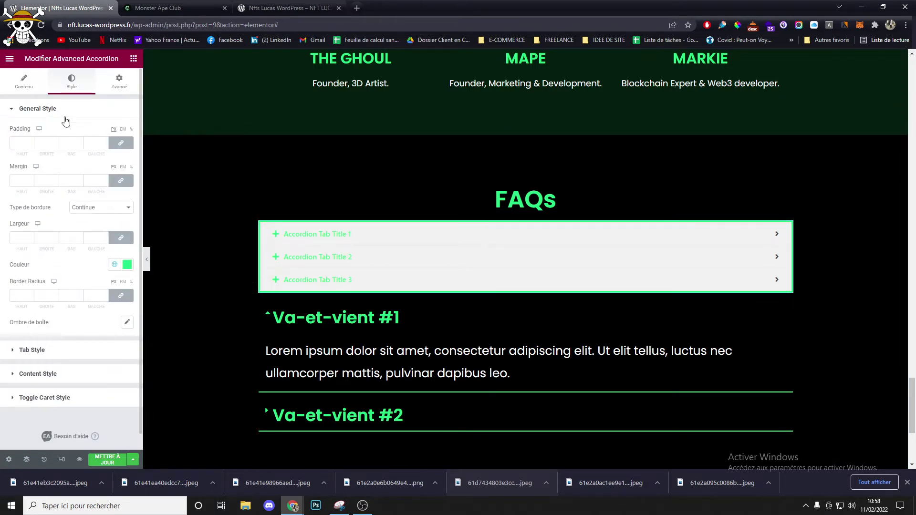
scroll(76, 229, down, 1)
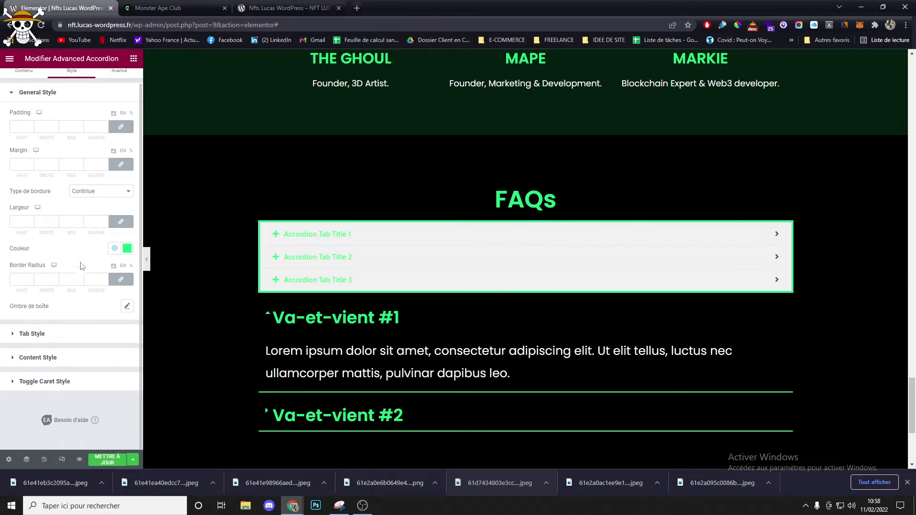
click(31, 334)
scroll(41, 329, down, 3)
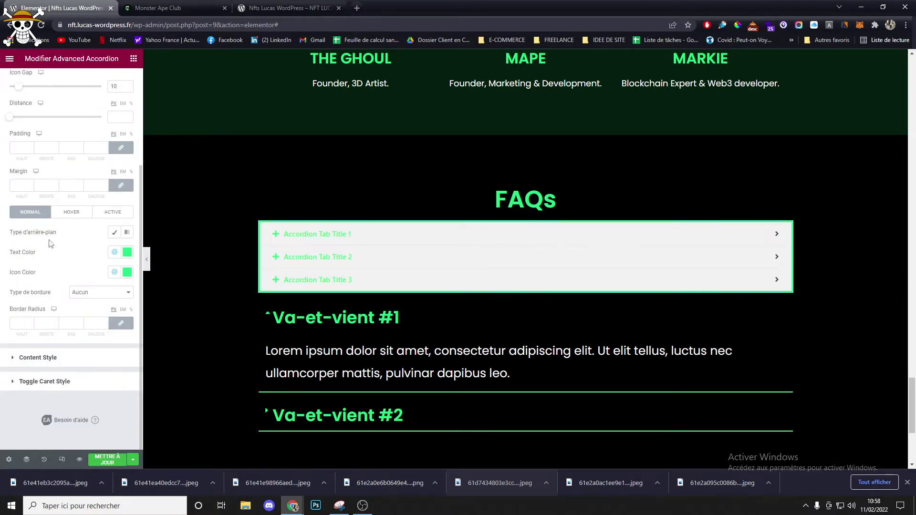
click(114, 231)
click(127, 252)
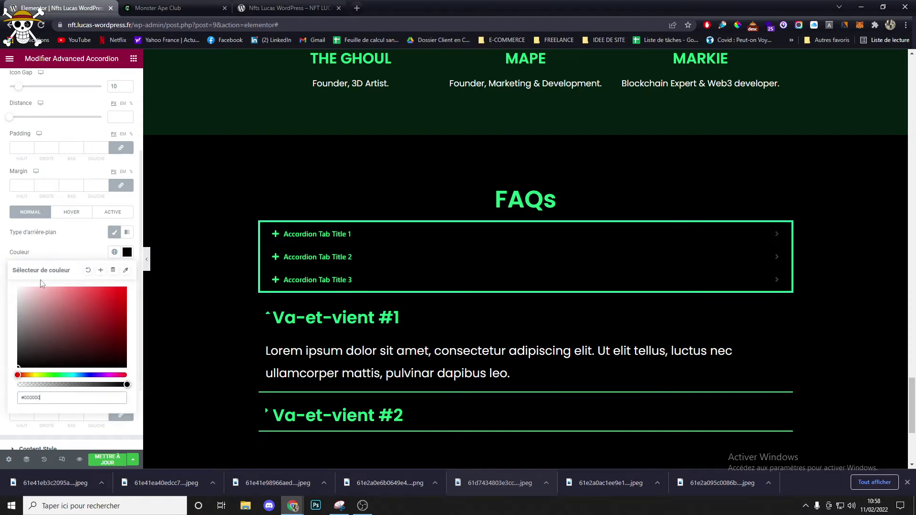
click(56, 261)
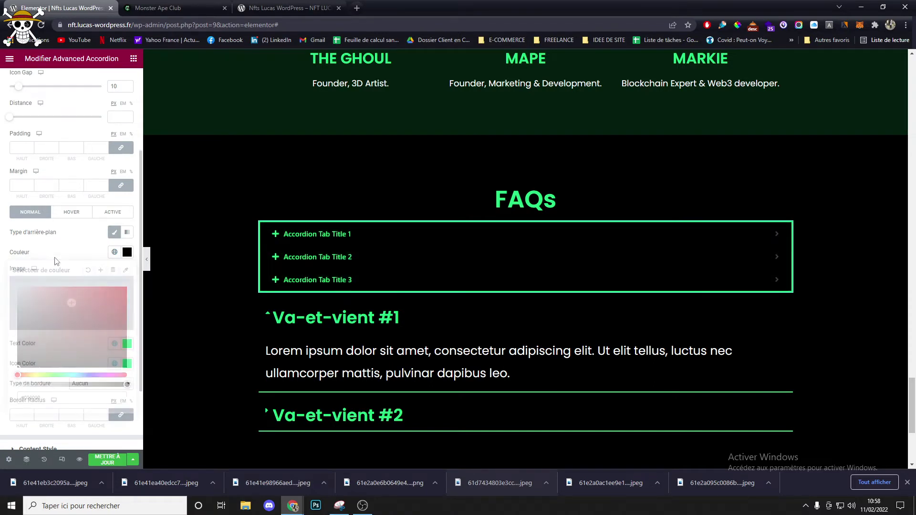
click(335, 240)
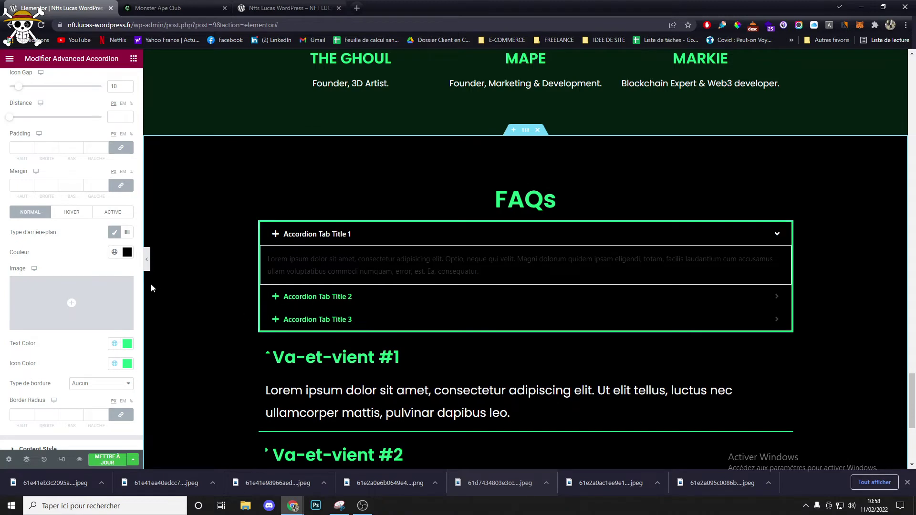
- Delete the Va-et-vient widget under the accordion and return to the Advanced Accordion's style settings
right_click(461, 406)
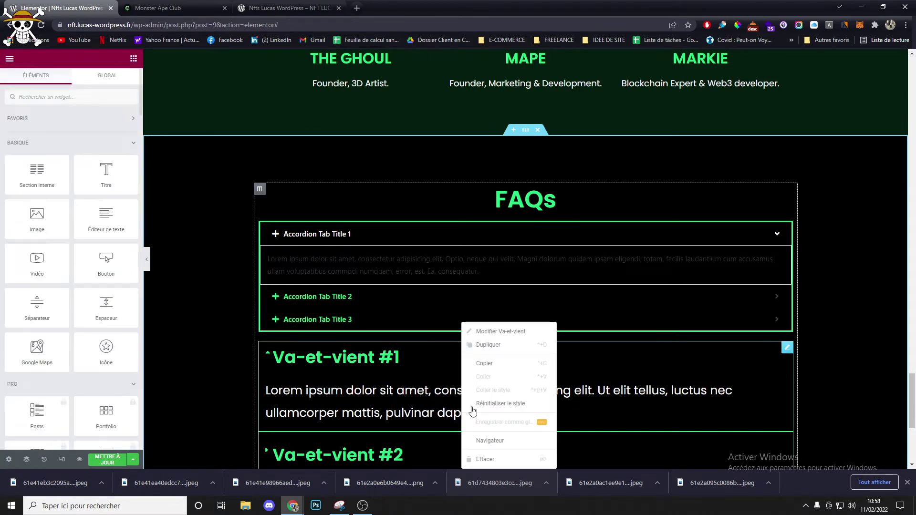
click(485, 459)
click(260, 190)
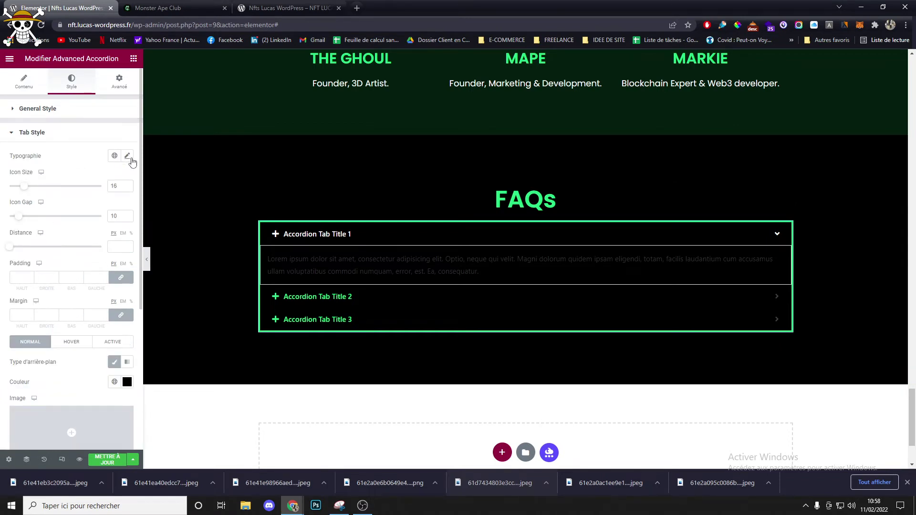
- Set the accordion tab titles' typography to the Poppins font at size 35 px
click(127, 157)
click(100, 204)
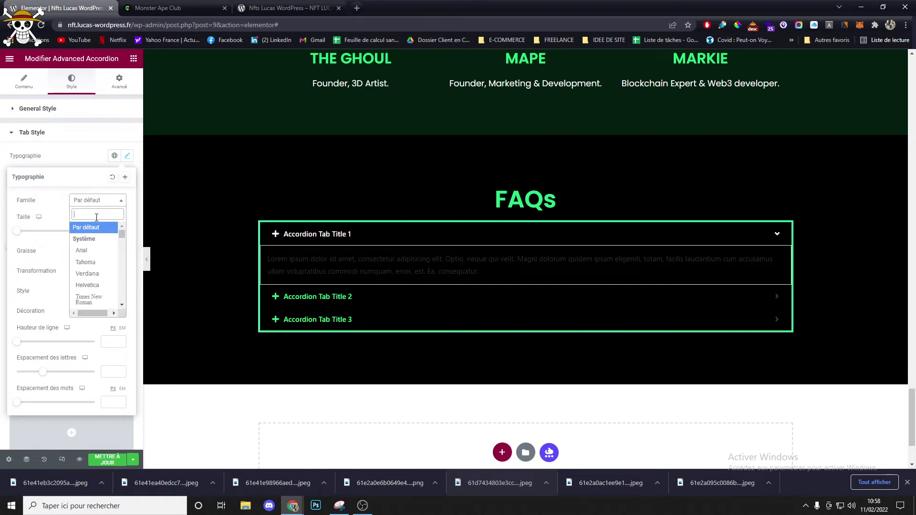
text(popp)
key(Return)
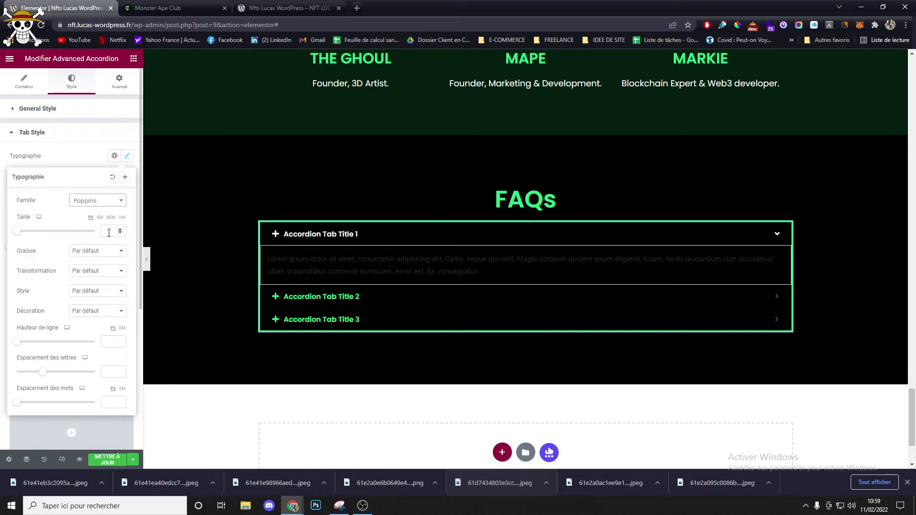
text(35)
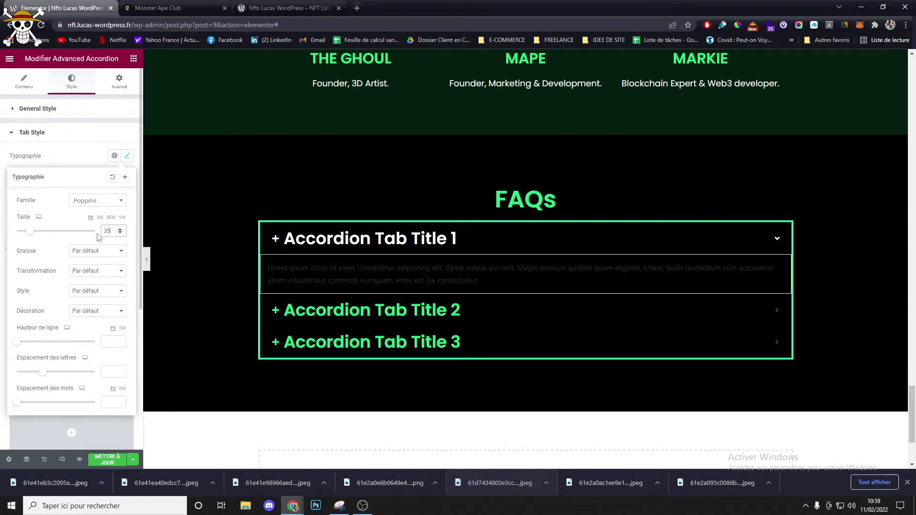
click(67, 158)
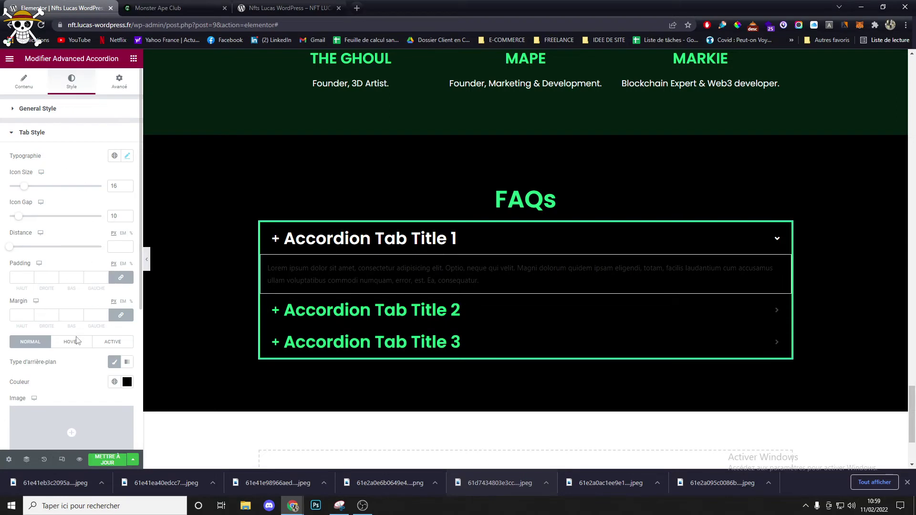
- Set the accordion tabs' active-state text colour and icon colour to the global colour "vert"
scroll(69, 370, down, 2)
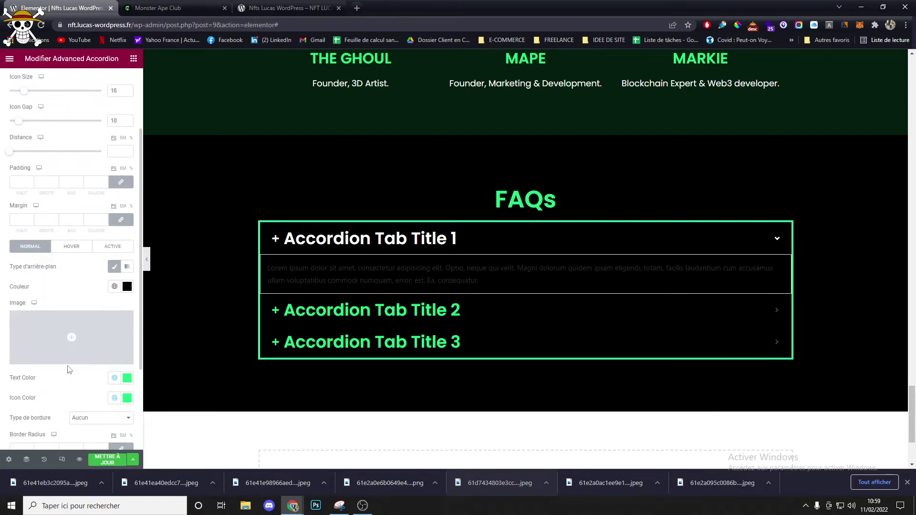
click(110, 248)
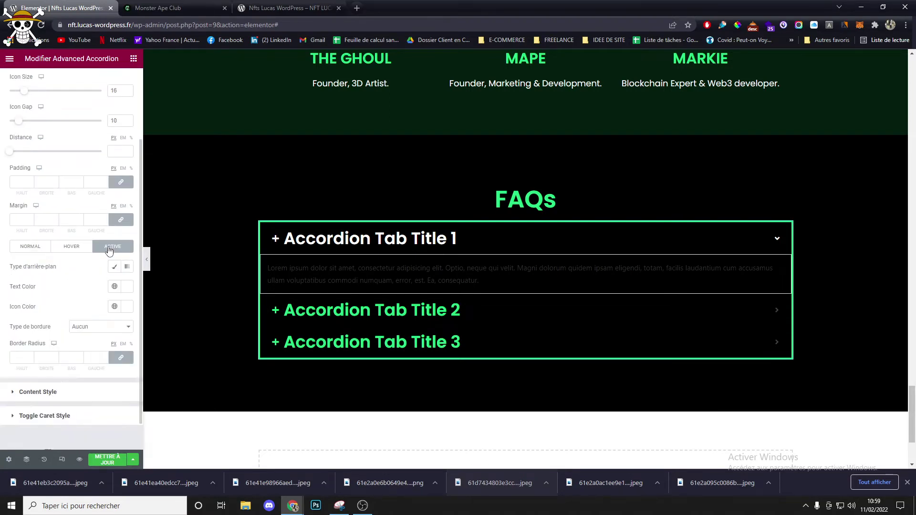
click(115, 286)
scroll(47, 381, down, 3)
click(36, 428)
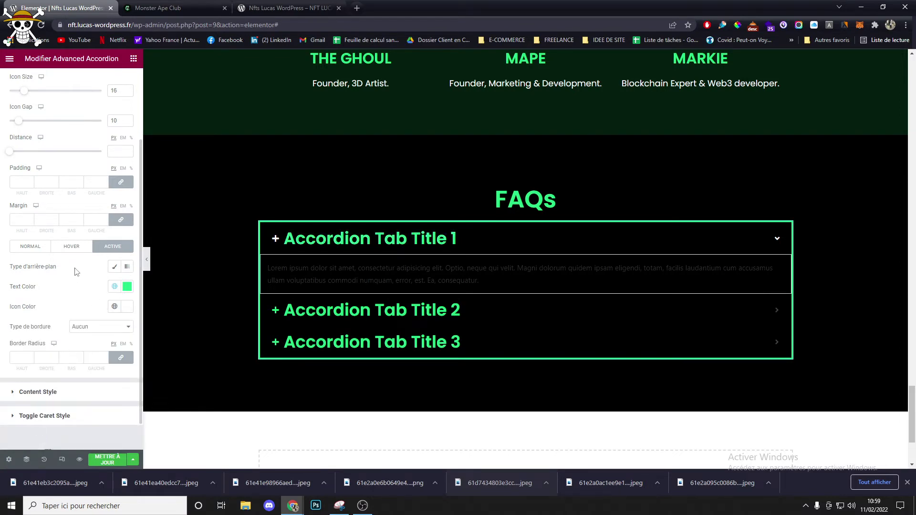
click(114, 306)
scroll(47, 382, down, 3)
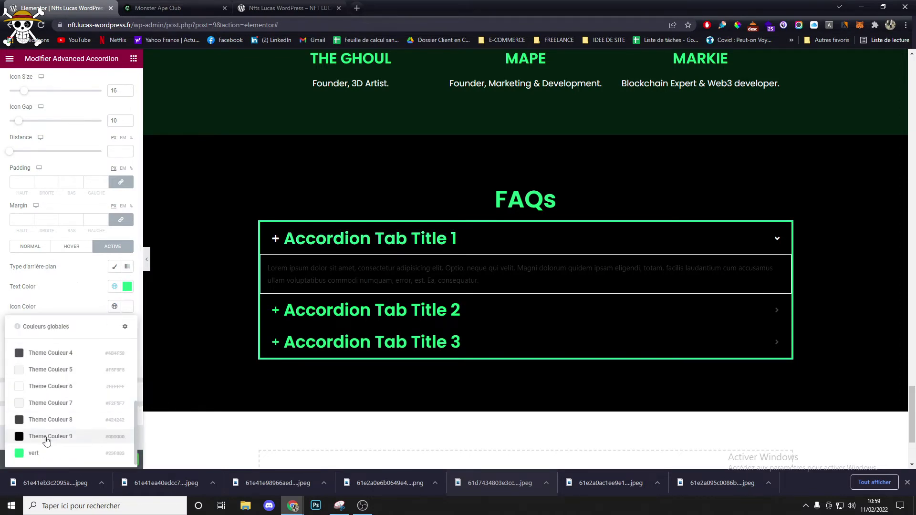
click(38, 451)
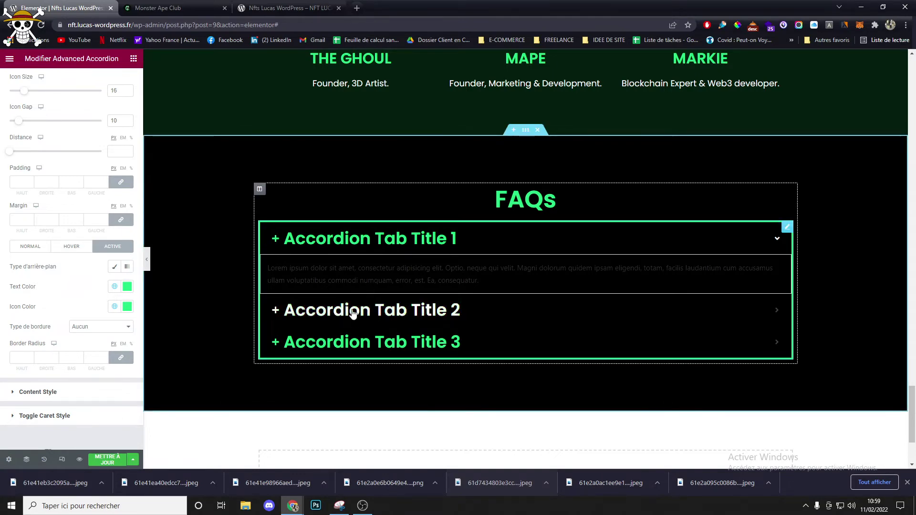
- Check the reference site's FAQs, and set the tabs' hover text and icon colours to the global colour "vert"
key(ctrl+Tab)
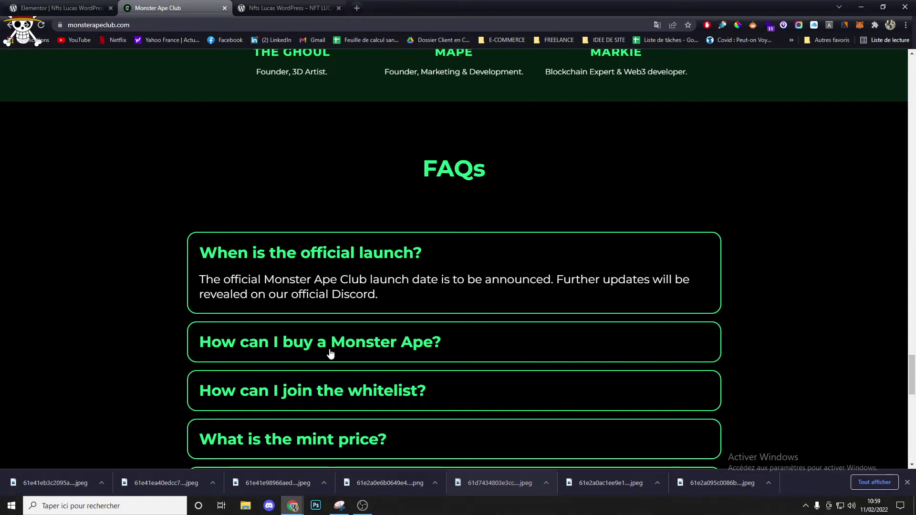
key(ctrl+shift+Tab)
click(77, 248)
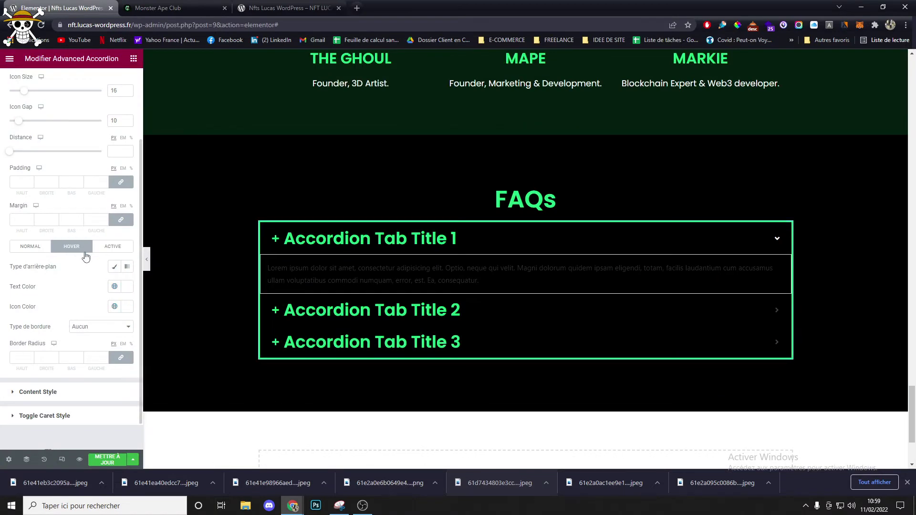
click(114, 287)
scroll(57, 406, down, 3)
click(37, 434)
click(115, 307)
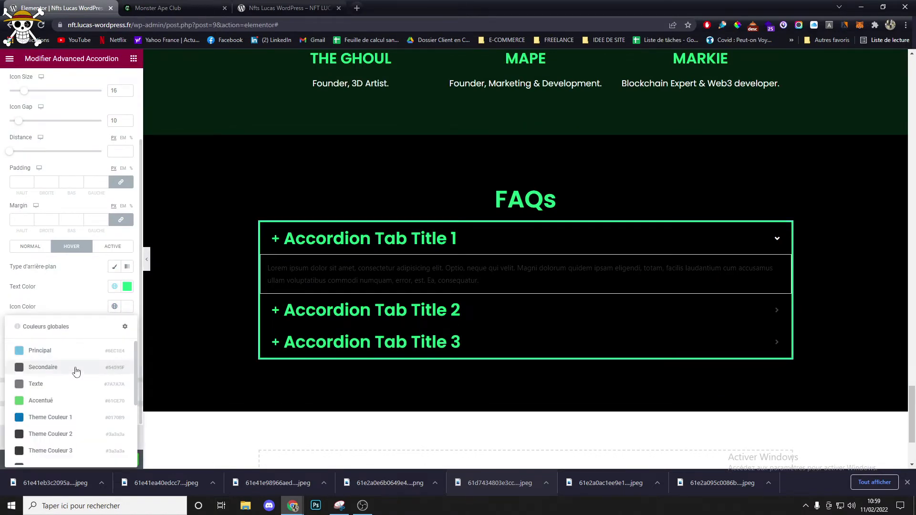
scroll(77, 372, down, 3)
click(40, 456)
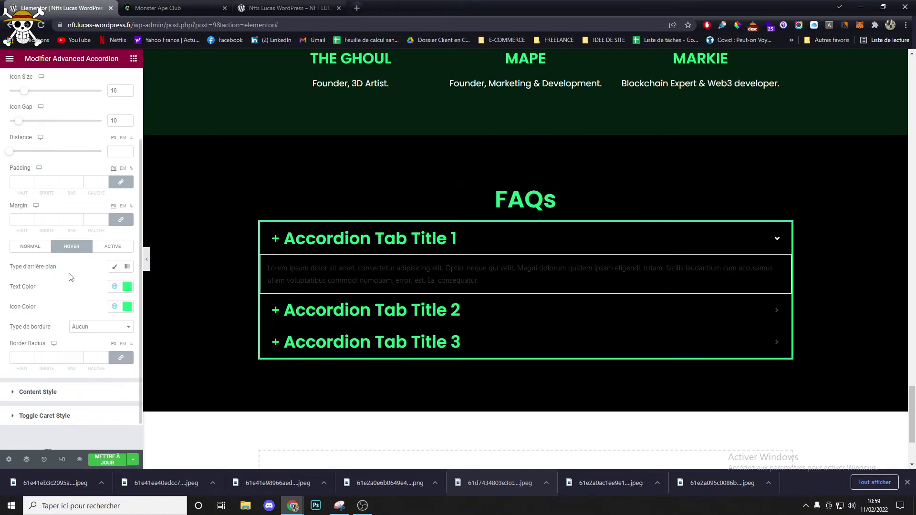
- Set the accordion content's typography to the Poppins font and its text colour to white
scroll(89, 274, down, 5)
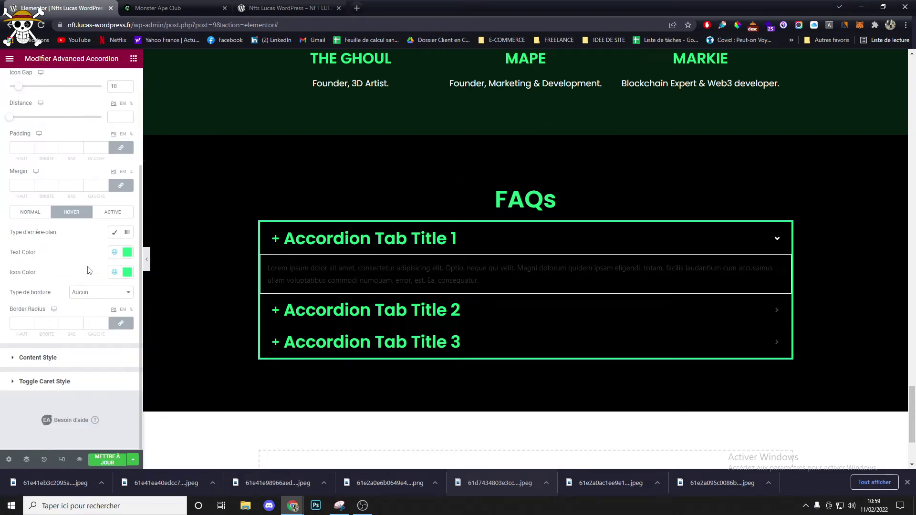
click(54, 362)
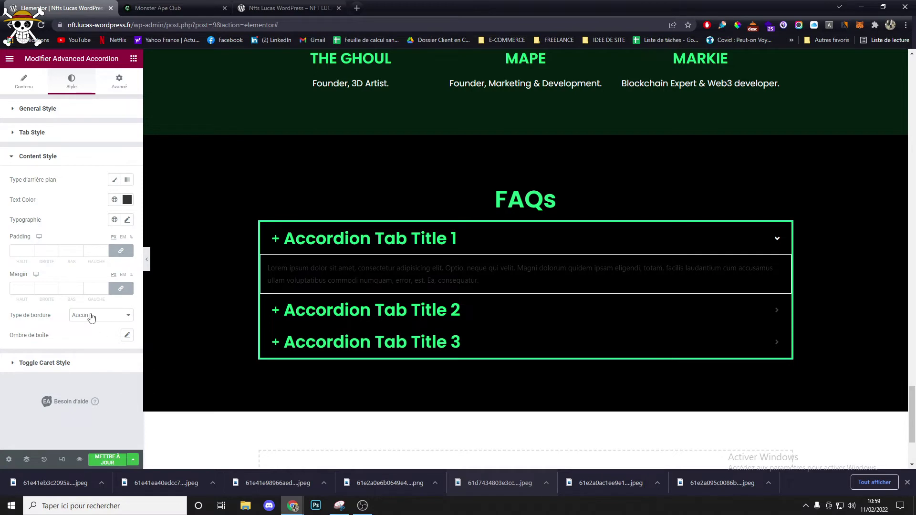
click(127, 221)
click(98, 264)
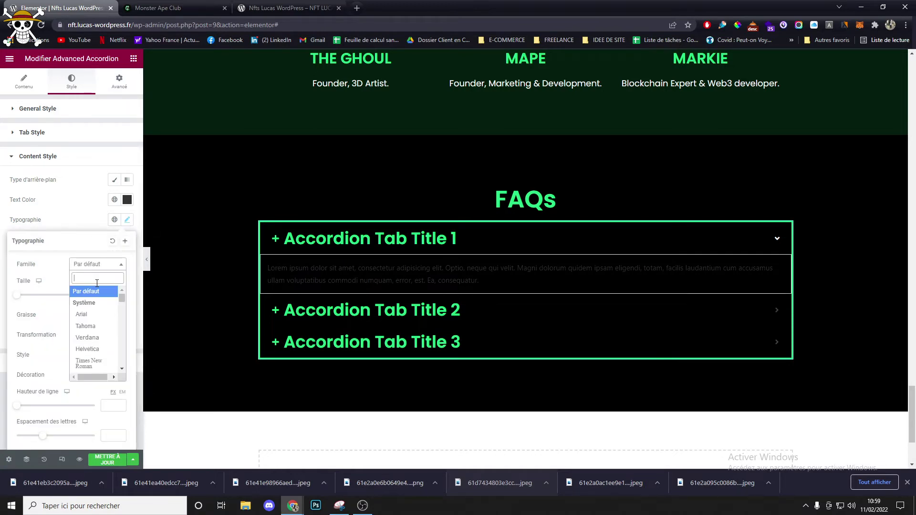
text(poppins)
key(Return)
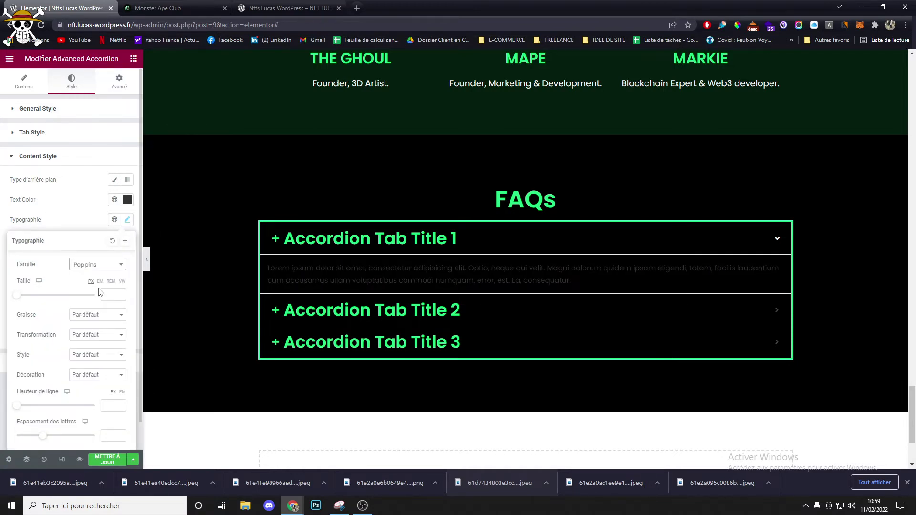
click(127, 200)
drag(44, 257, 6, 211)
click(63, 198)
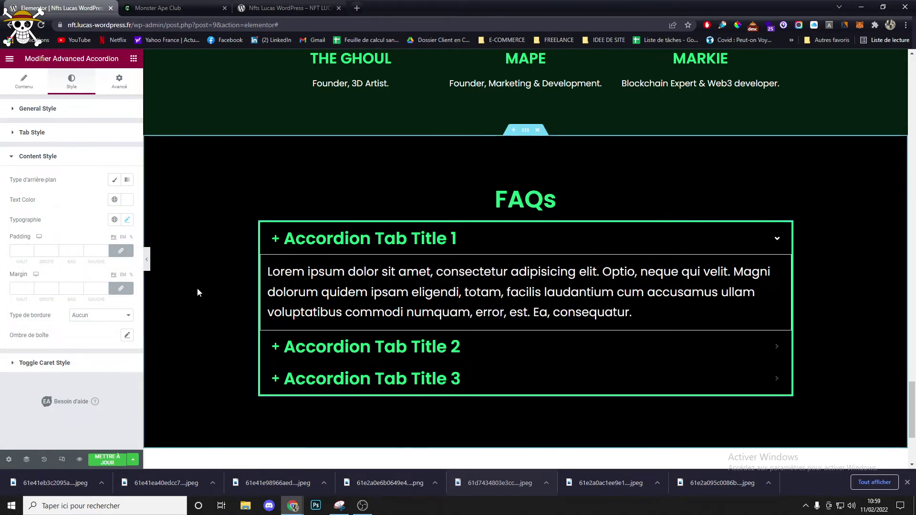
- Set the accordion's overall border width to 2 on all sides in the general style
click(50, 118)
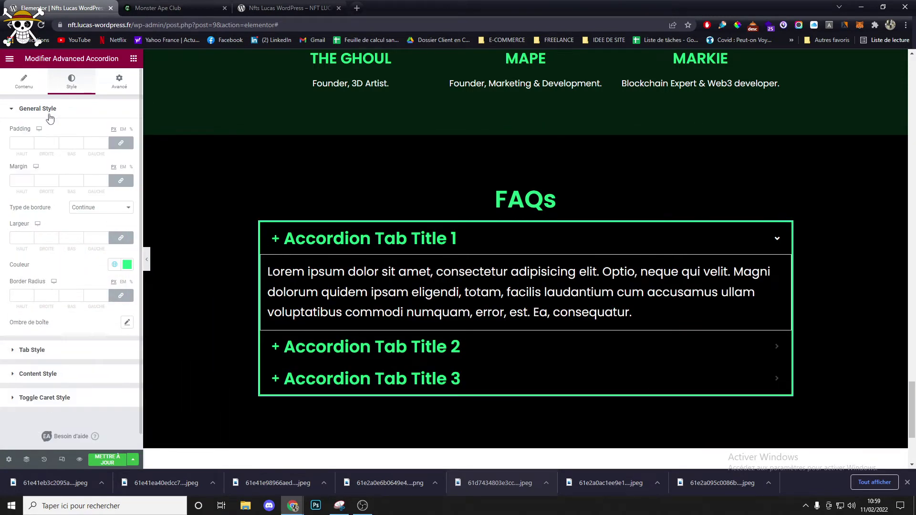
click(79, 237)
click(80, 238)
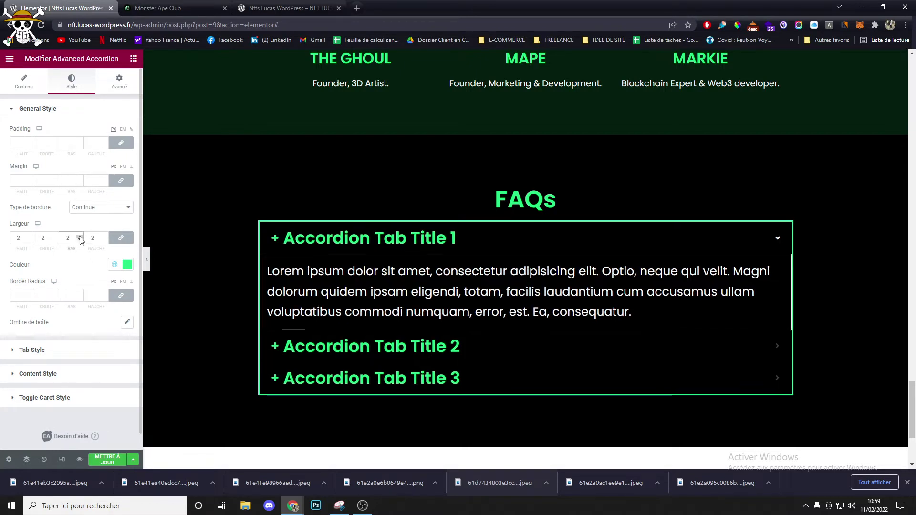
click(80, 237)
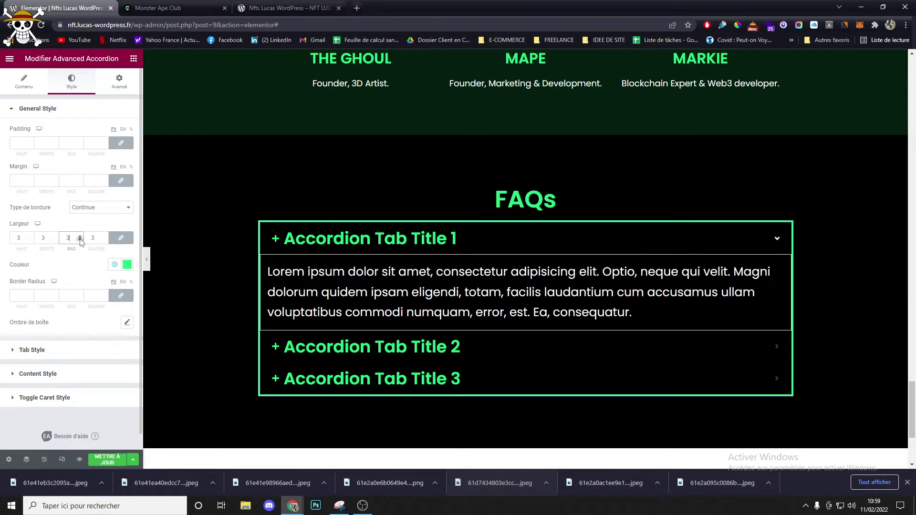
click(80, 239)
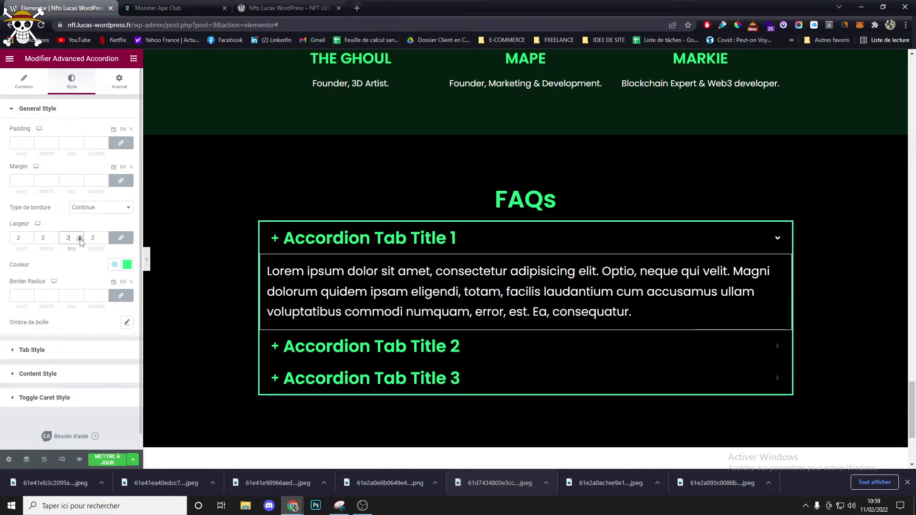
- Give the accordion tabs' normal state a "Continue" border with a width of 2 in the global colour "vert"
click(47, 352)
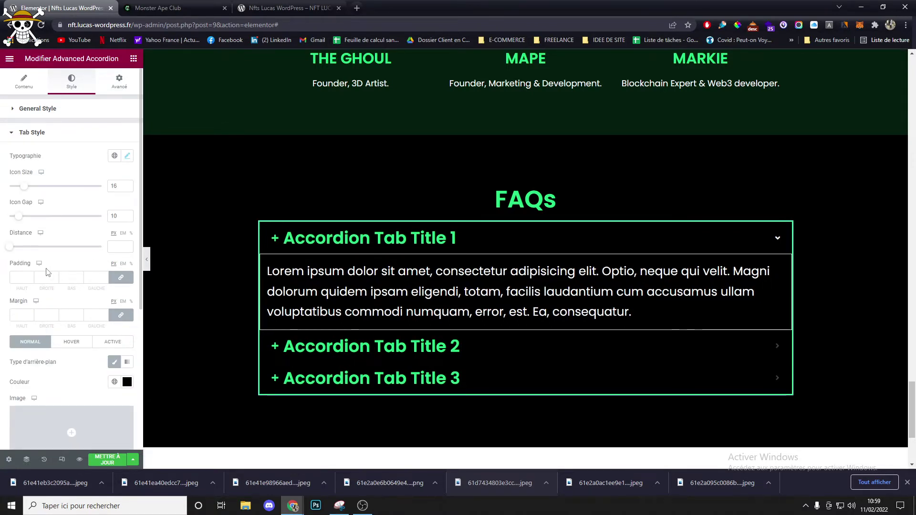
scroll(51, 329, down, 4)
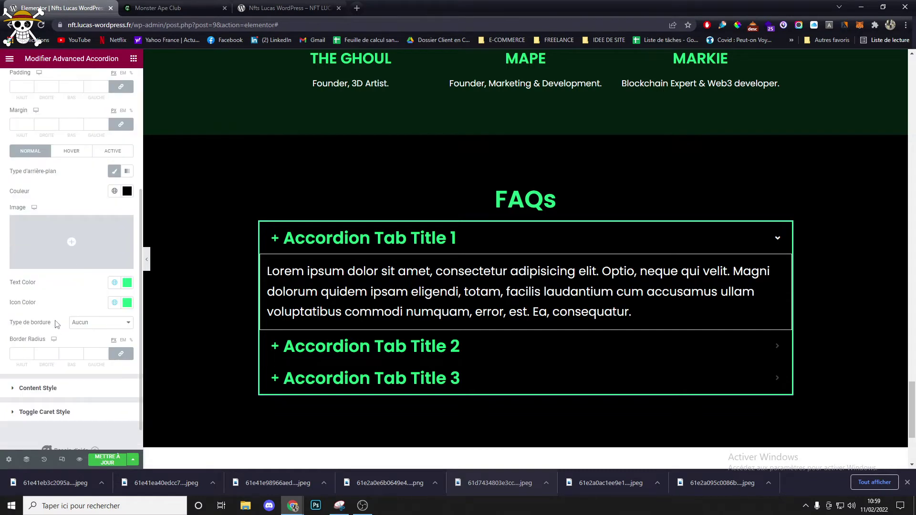
click(95, 325)
click(95, 340)
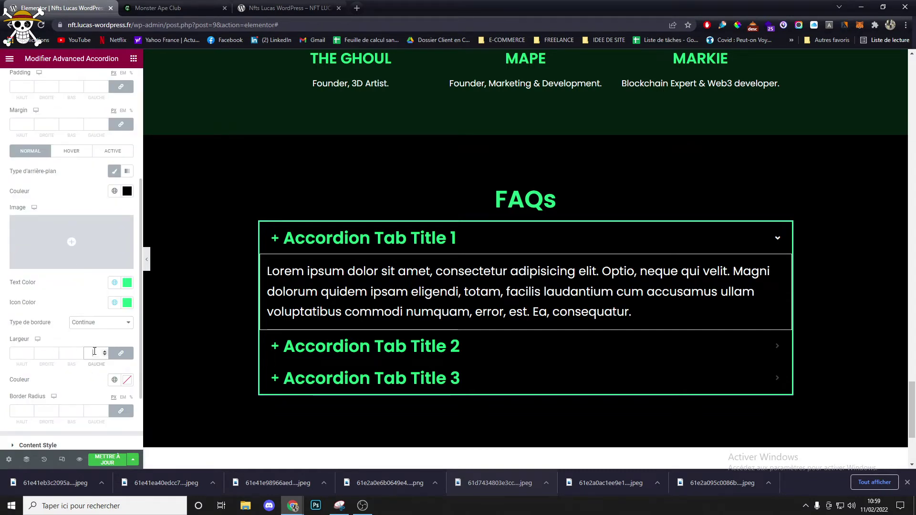
click(94, 351)
text(2)
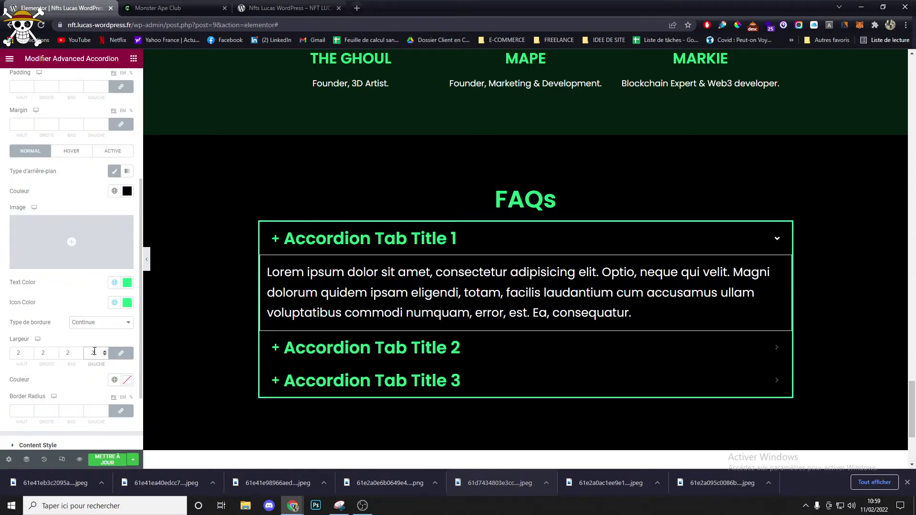
click(115, 380)
scroll(43, 329, down, 3)
click(37, 354)
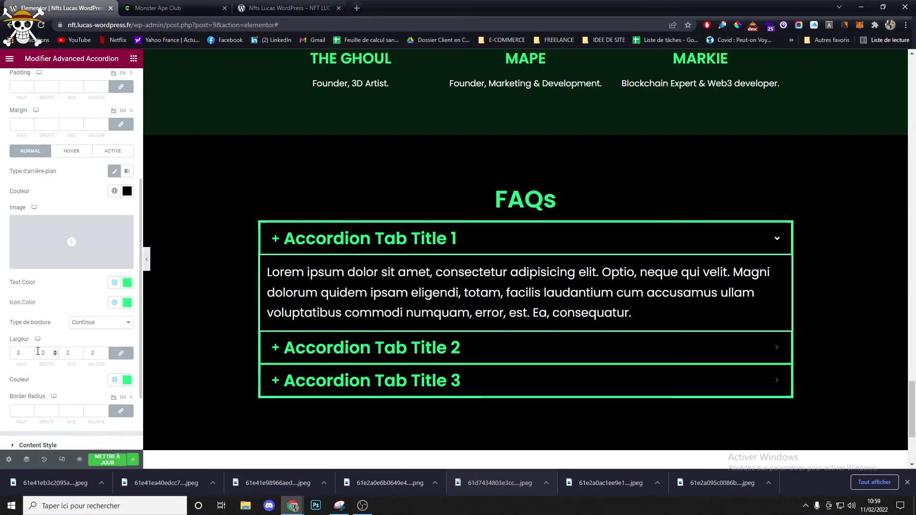
- Check the reference site's FAQ boxes and set the accordion tabs' normal border radius to 15
click(158, 8)
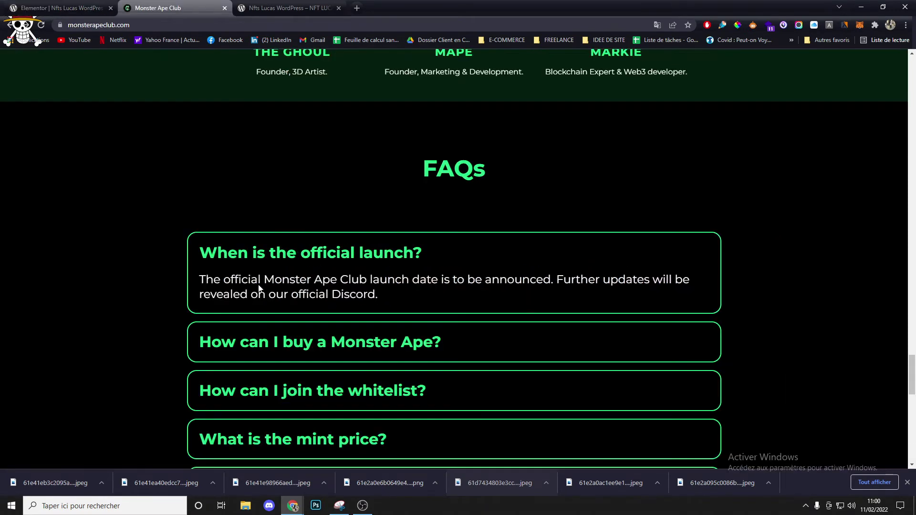
click(81, 4)
scroll(60, 334, down, 3)
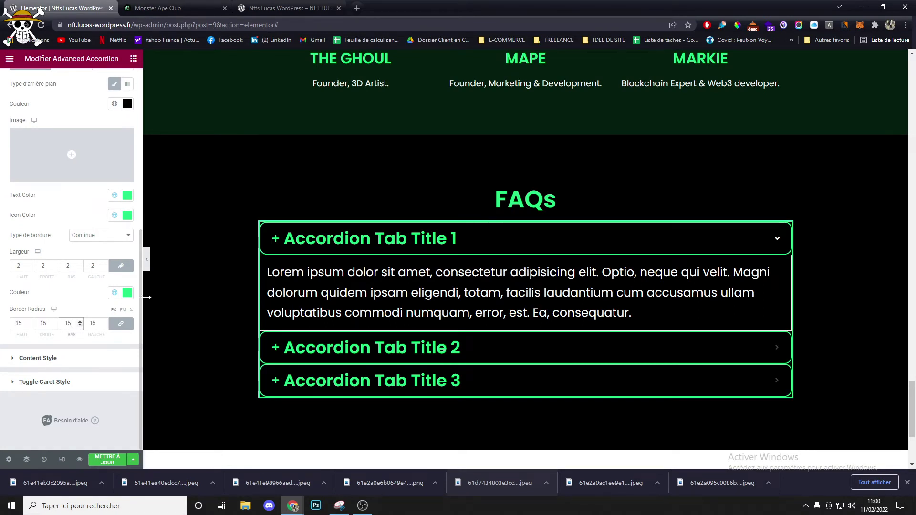
- Set the accordion's general border type to "Aucun" and update the page
scroll(101, 156, up, 5)
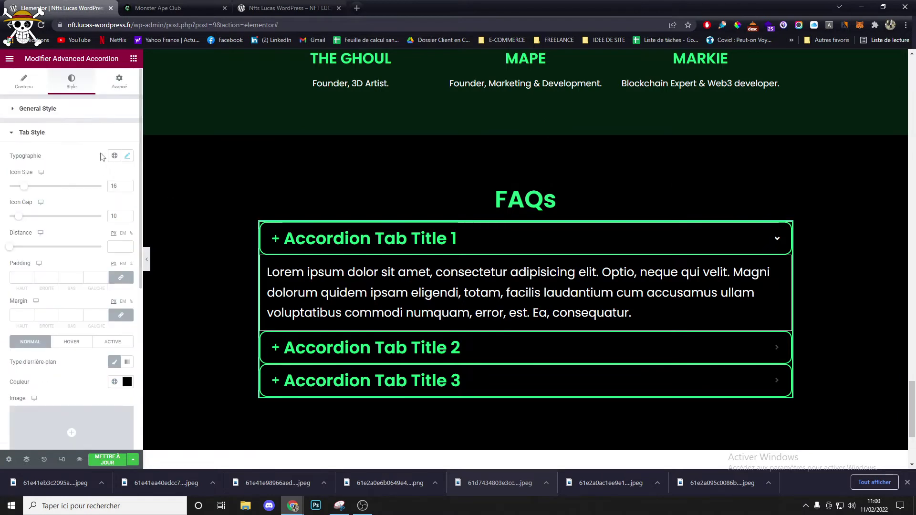
click(51, 114)
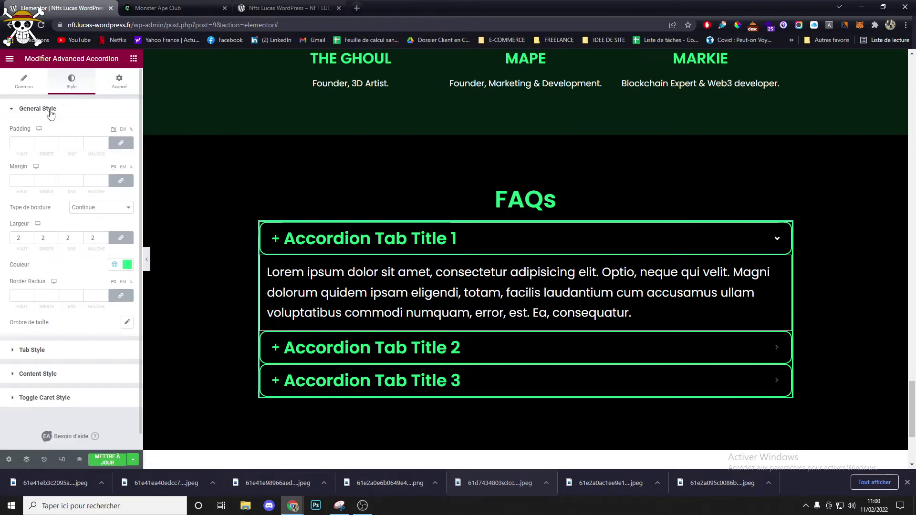
click(88, 213)
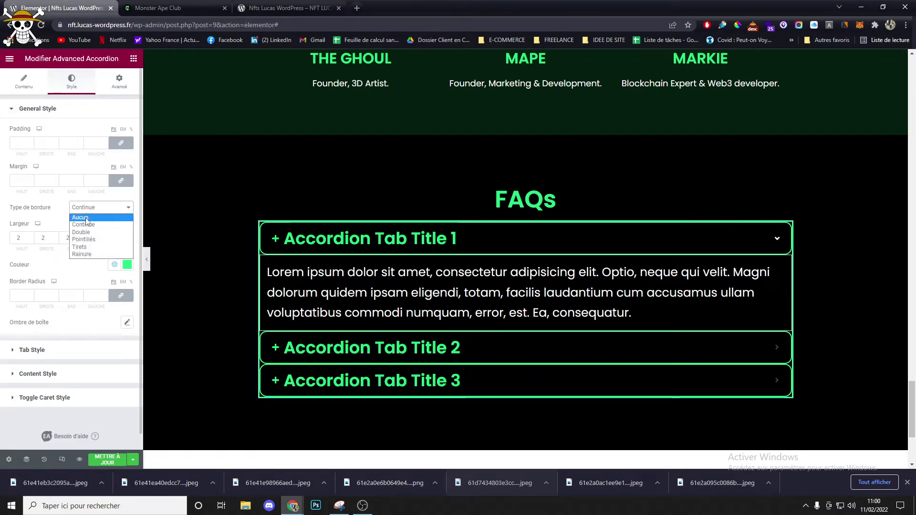
click(88, 218)
click(107, 459)
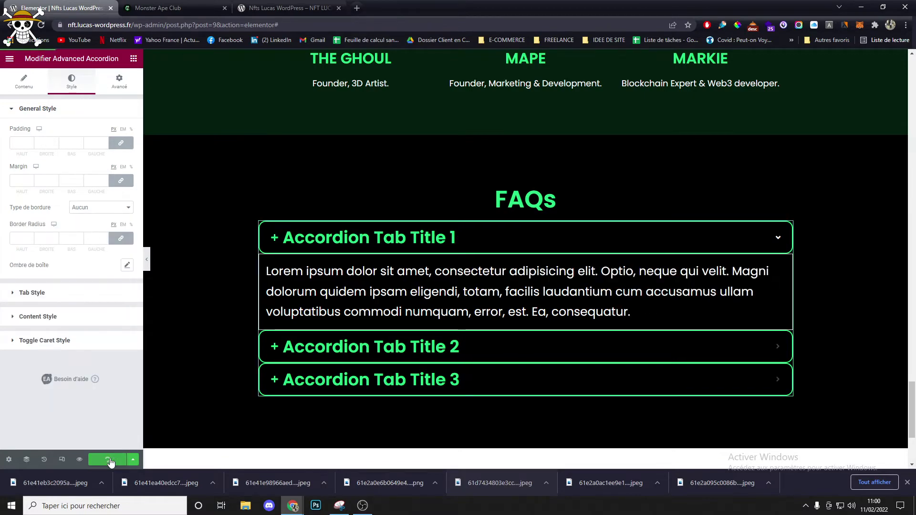
- Check the FAQs section on the page preview, and collapse the first accordion tab in the editor
click(286, 8)
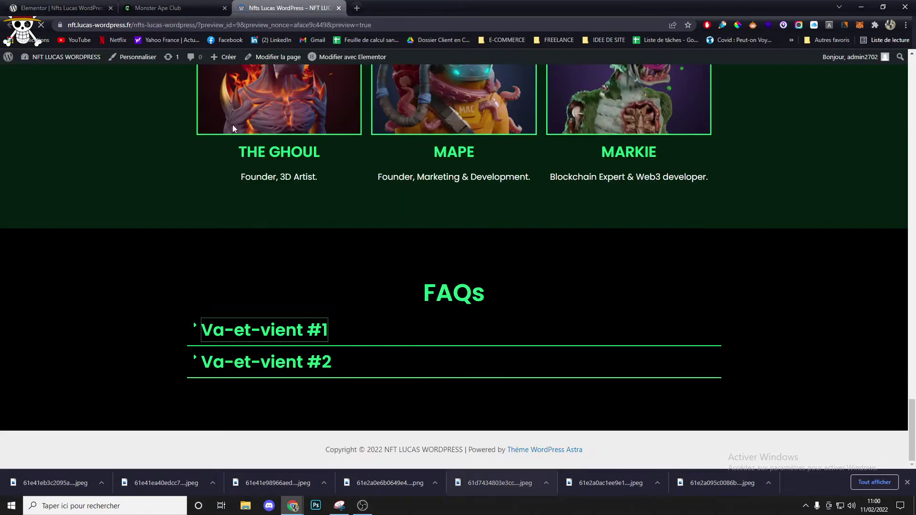
scroll(395, 310, down, 20)
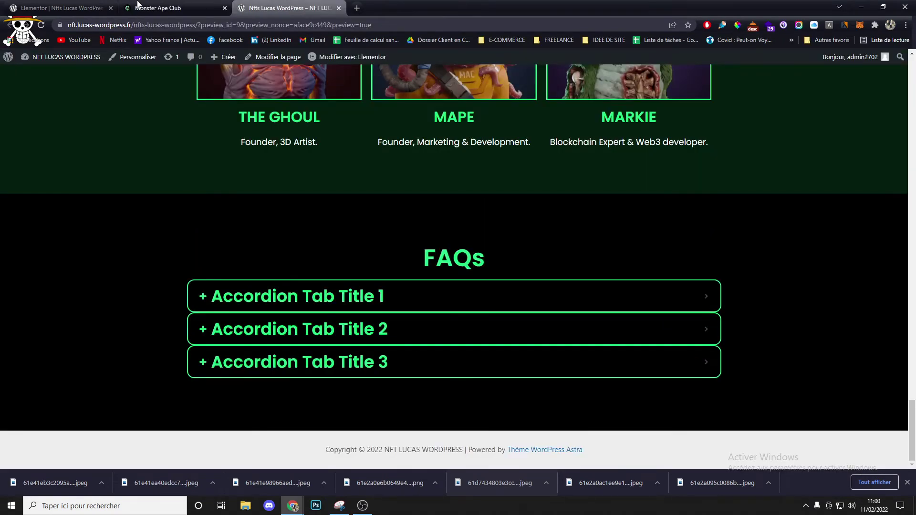
click(50, 6)
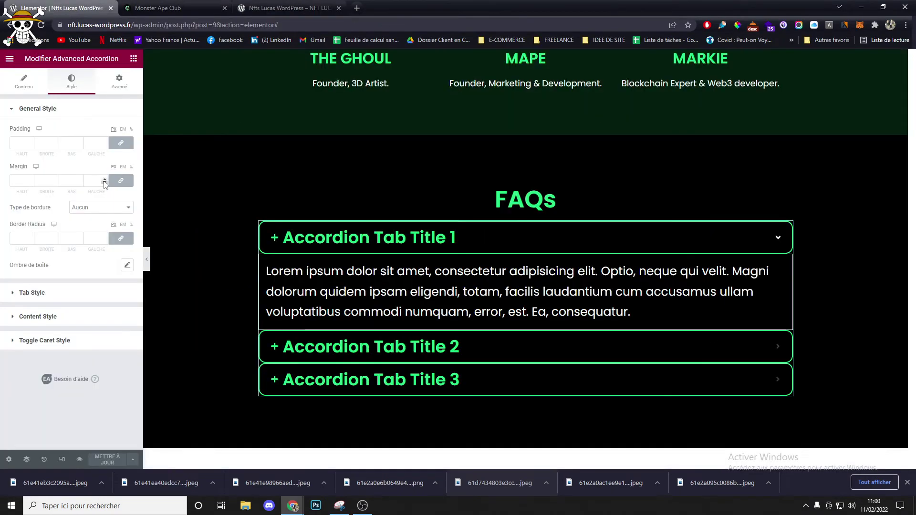
click(780, 234)
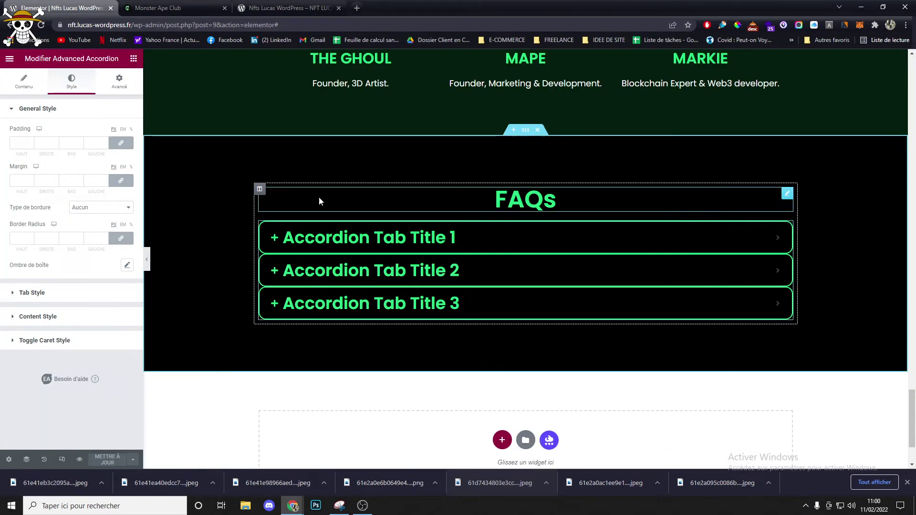
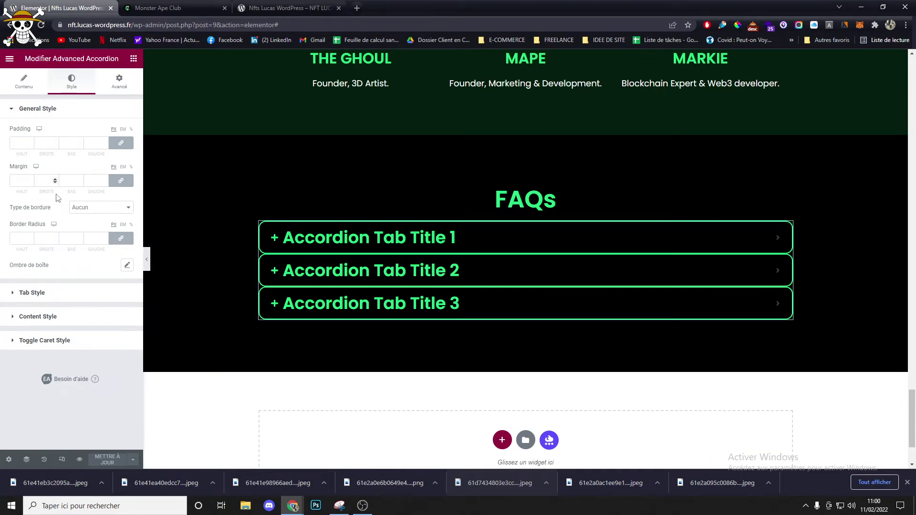
- Set the distance between the accordion tabs to 15, comparing the spacing with the reference site's FAQs
click(54, 293)
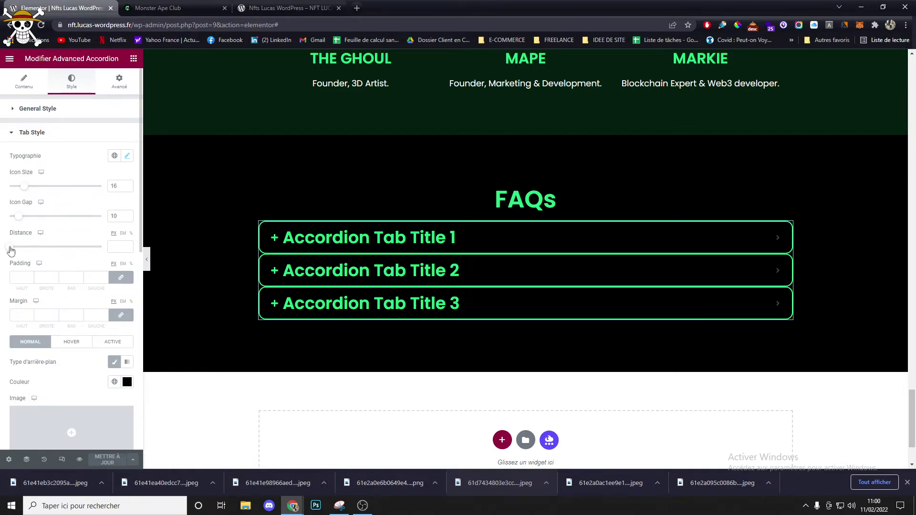
drag(12, 251, 25, 248)
click(157, 8)
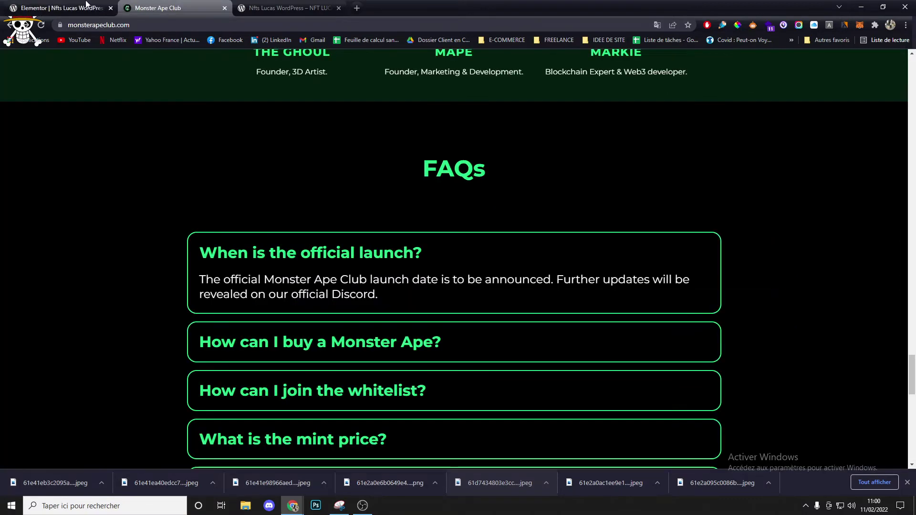
click(86, 4)
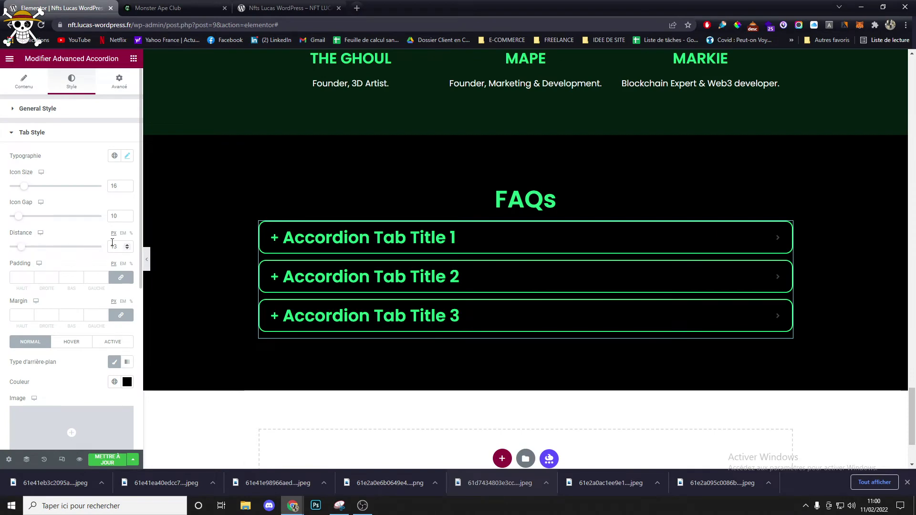
click(128, 247)
- Copy the question "When is the official launch?" from the reference site into the first accordion tab's title
click(170, 5)
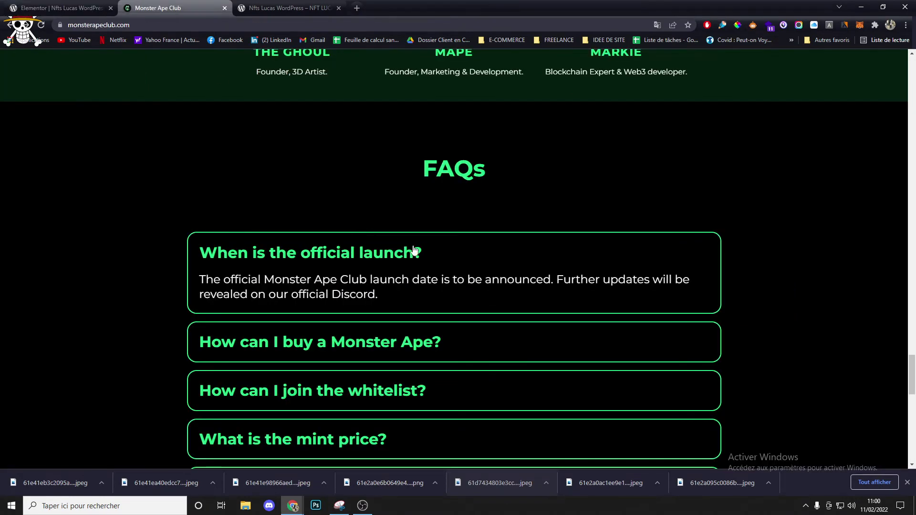
drag(421, 252, 201, 254)
key(ctrl+c)
click(77, 8)
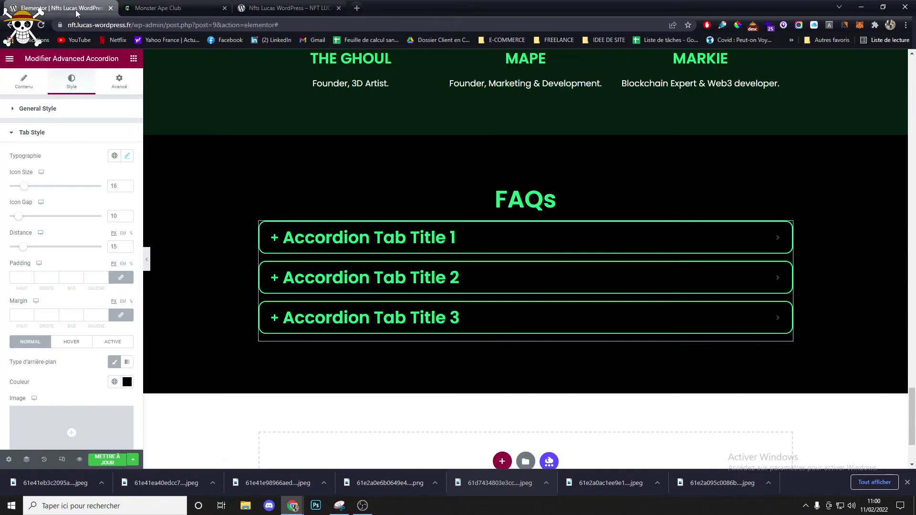
click(38, 87)
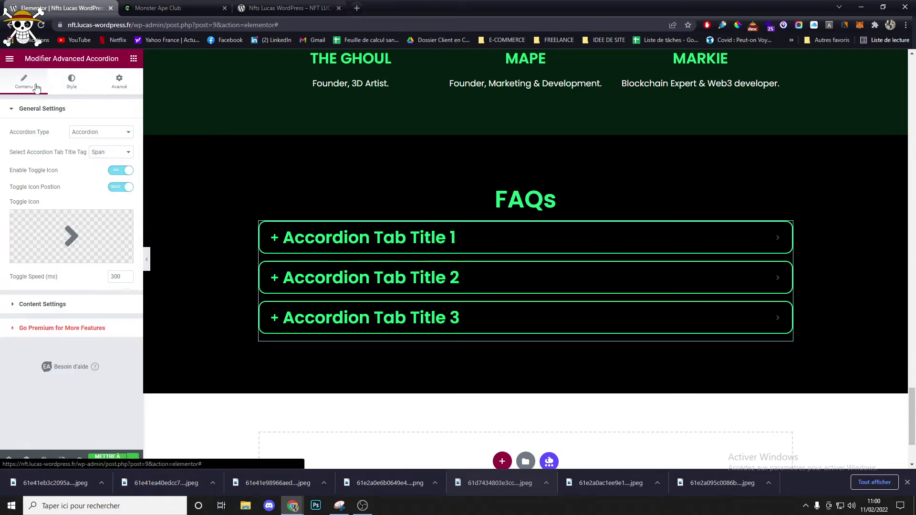
click(42, 303)
click(58, 171)
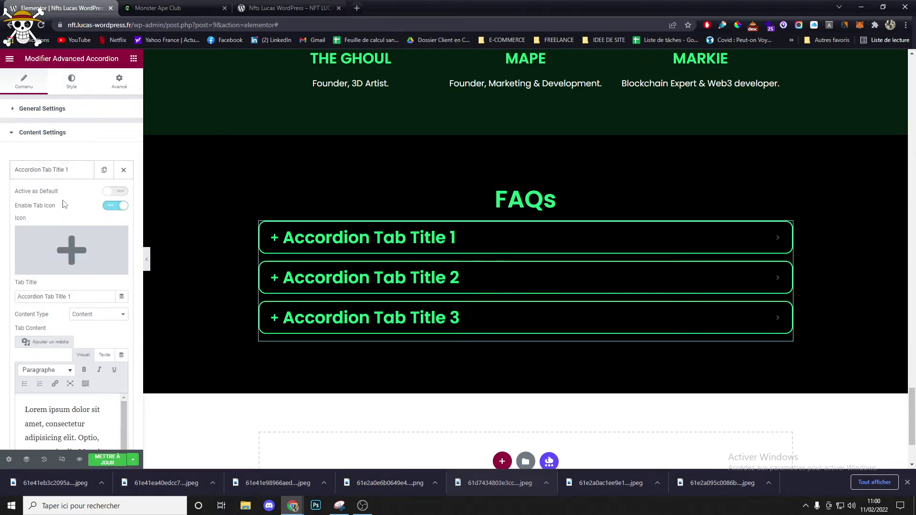
triple_click(67, 298)
key(ctrl+v)
- Compare with the reference FAQs, disable the first accordion item's tab icon, and return to the reference site
click(144, 8)
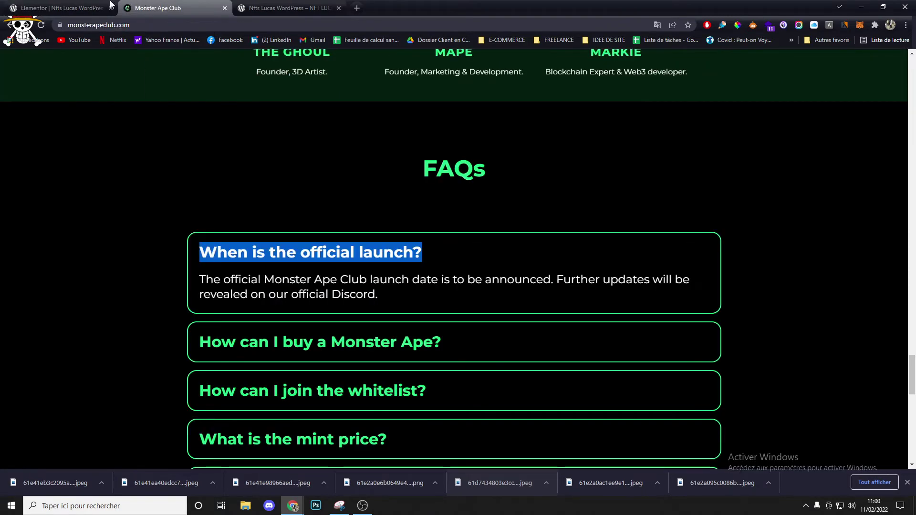
click(111, 4)
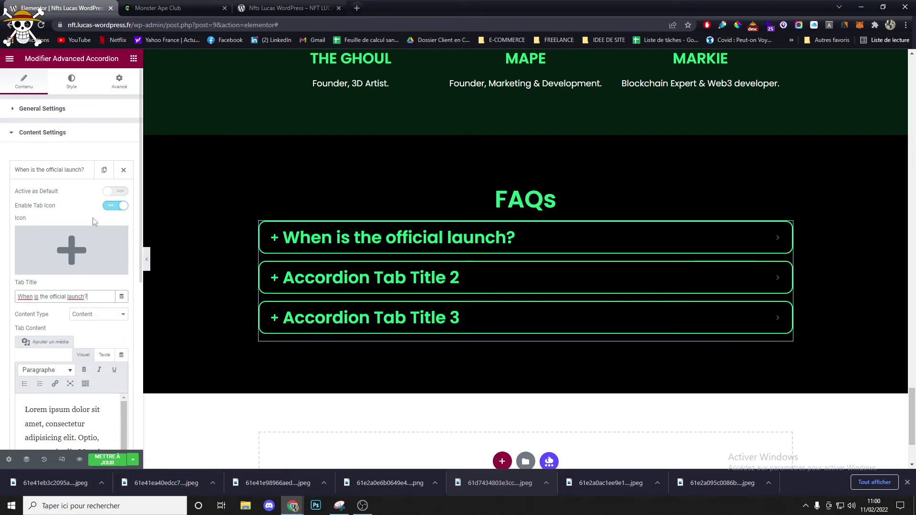
click(119, 208)
click(143, 7)
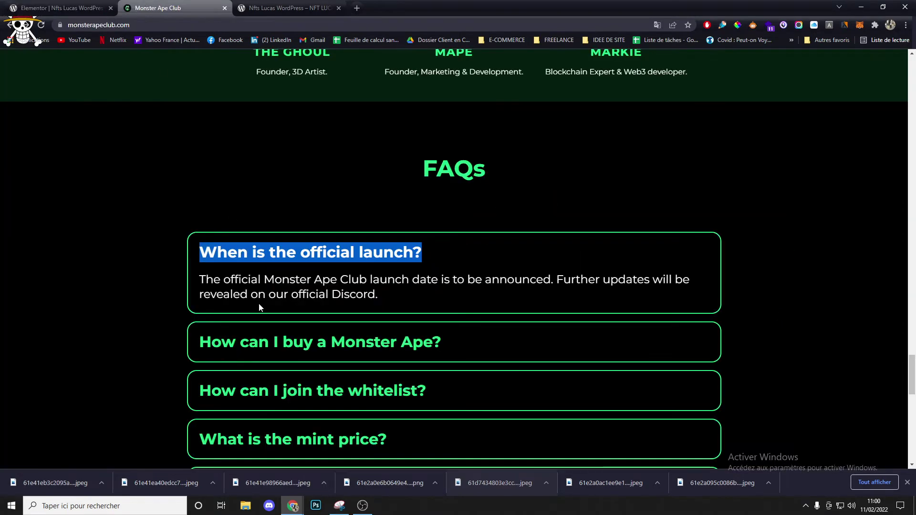
- Copy the official launch answer from the reference site into the first accordion tab's content, replacing the placeholder text
triple_click(219, 282)
key(ctrl+c)
click(62, 8)
click(67, 372)
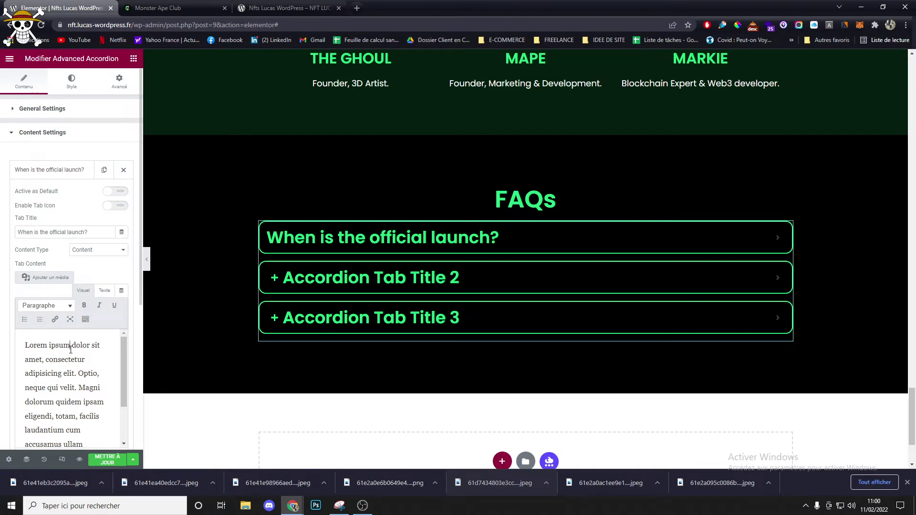
key(ctrl+a)
key(ctrl+v)
click(70, 175)
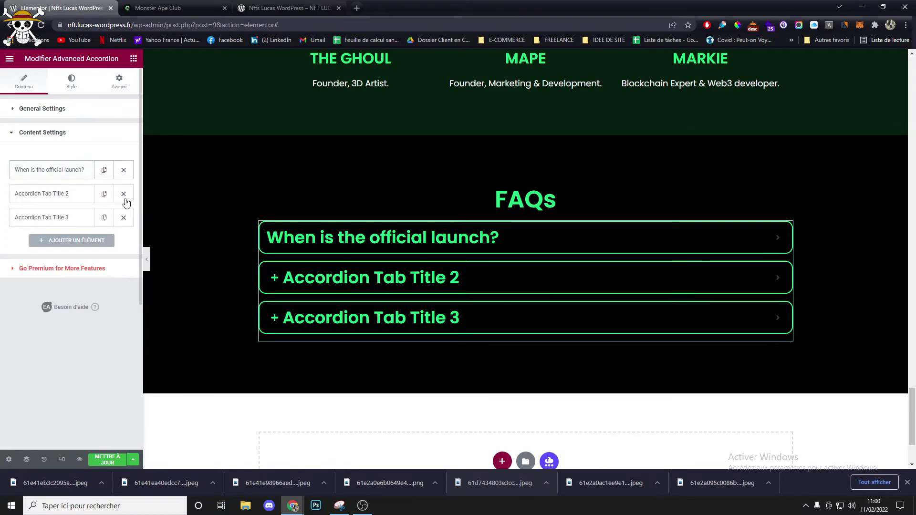
- Delete the second and third placeholder accordion tabs, and duplicate the first tab until there are six, matching the reference site's FAQs
click(124, 193)
click(123, 193)
click(158, 7)
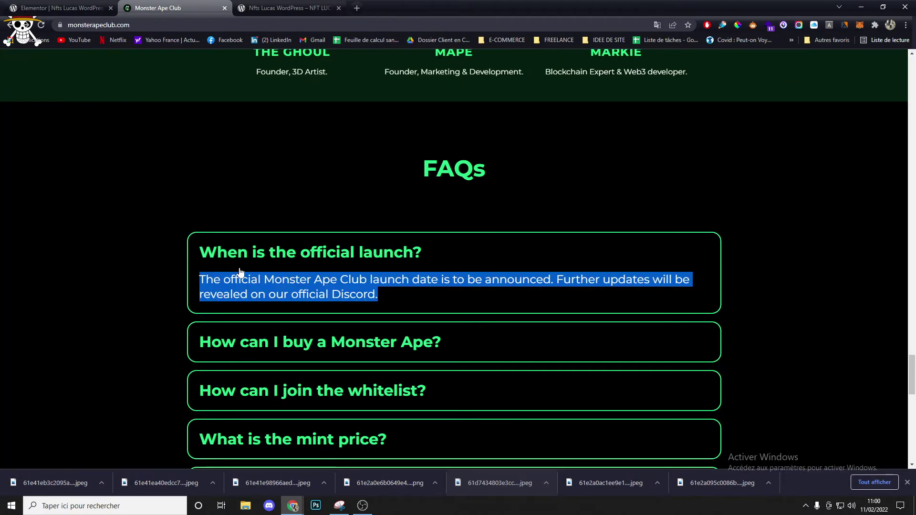
scroll(229, 229, down, 3)
click(81, 4)
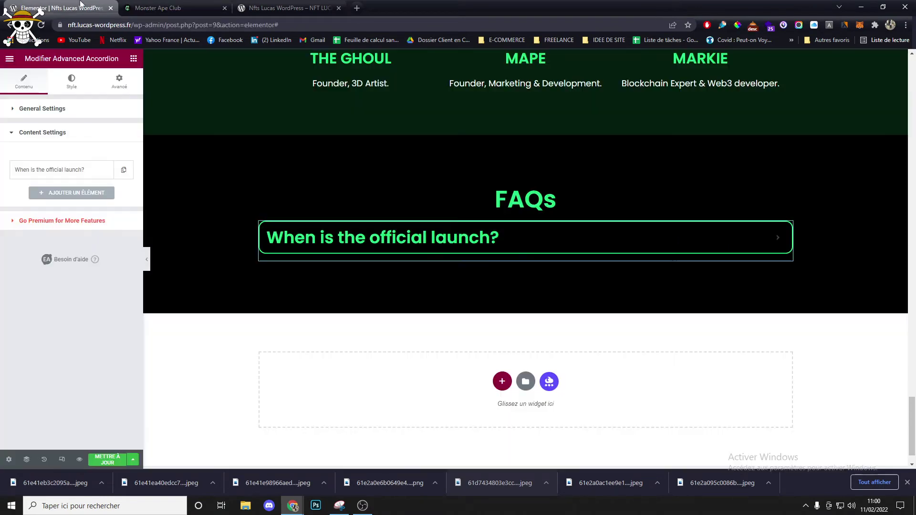
click(118, 171)
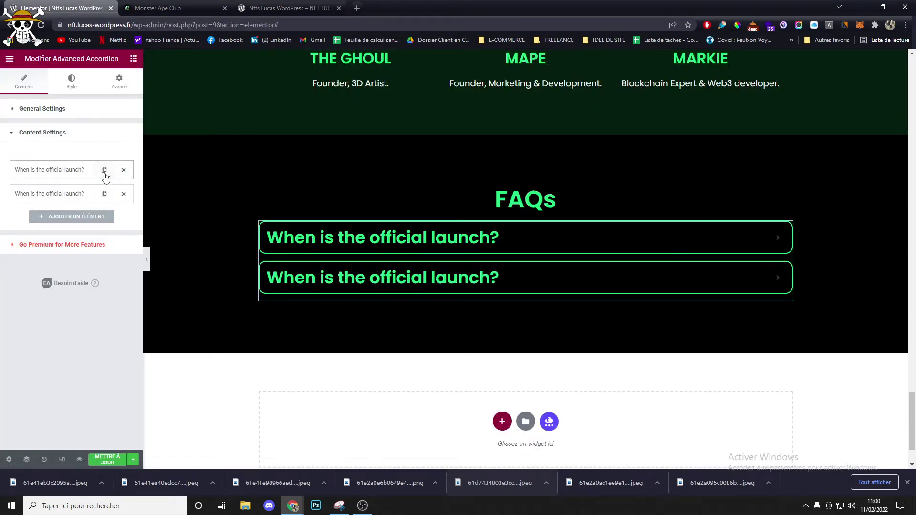
click(105, 173)
- Copy the question "How can I buy a Monster Ape?" from the reference site into the second accordion tab's title
click(158, 8)
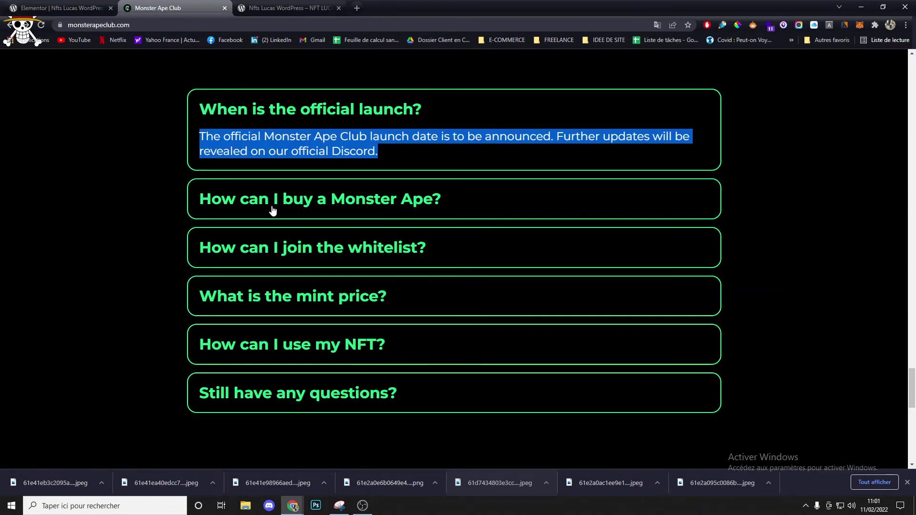
double_click(273, 210)
click(273, 210)
click(58, 7)
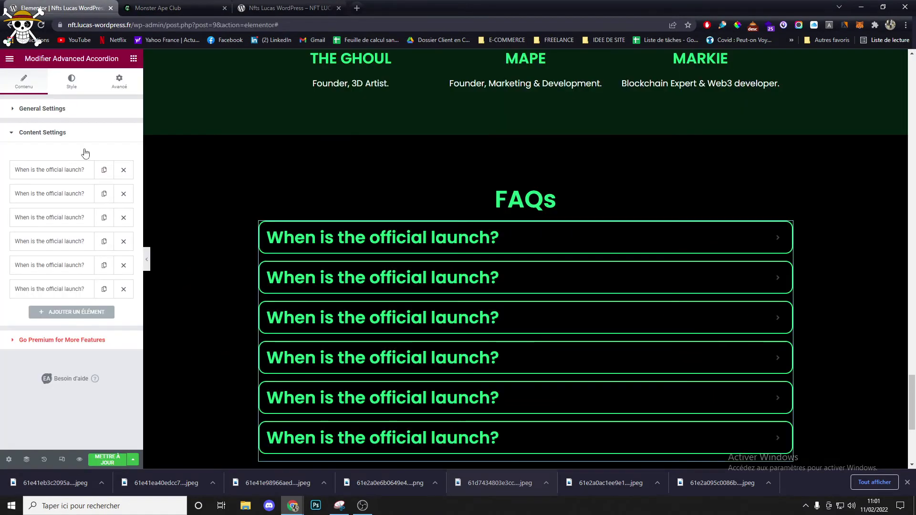
click(72, 196)
triple_click(65, 256)
key(ctrl+v)
- Copy the reference answer on buying a Monster Ape into the second accordion tab's content, and collapse the tab's settings
click(157, 7)
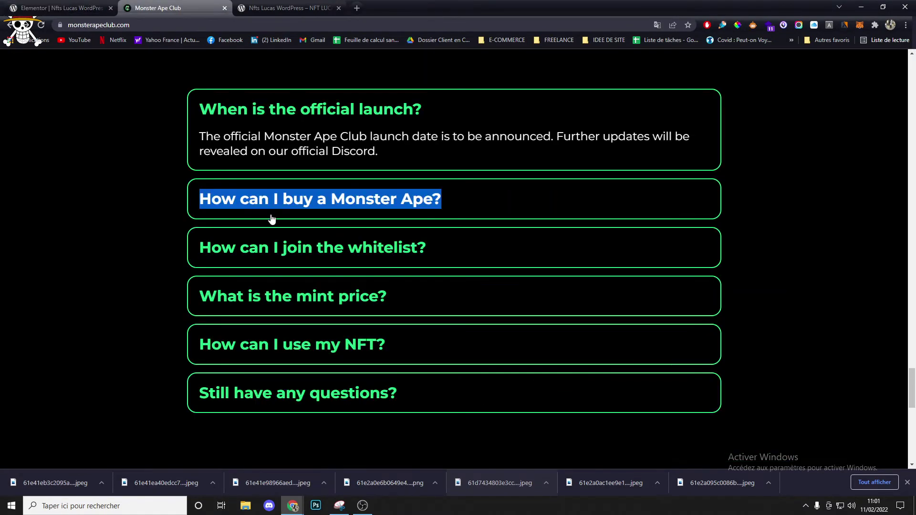
click(270, 215)
double_click(254, 242)
triple_click(253, 241)
click(57, 8)
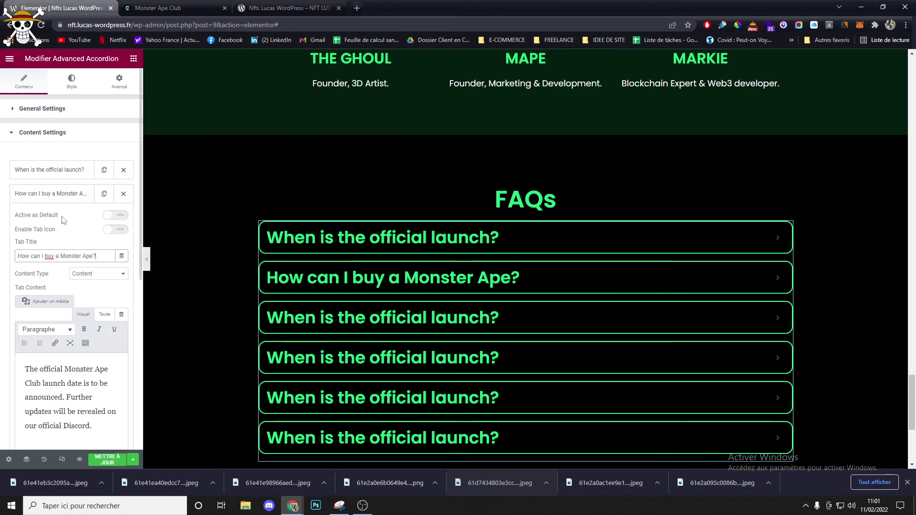
triple_click(46, 377)
key(ctrl+v)
click(53, 193)
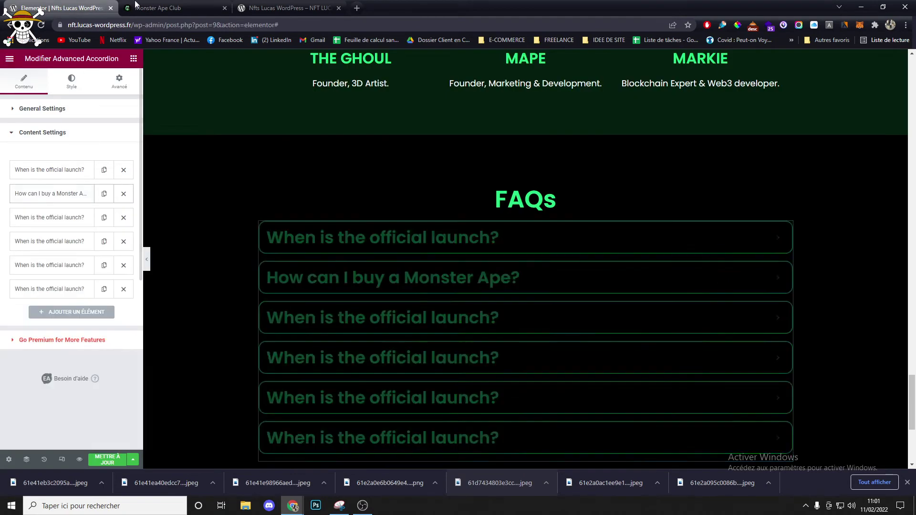
- Copy the question "How can I join the whitelist?" from the reference site into the third accordion tab's title
click(158, 7)
scroll(329, 244, down, 2)
triple_click(340, 97)
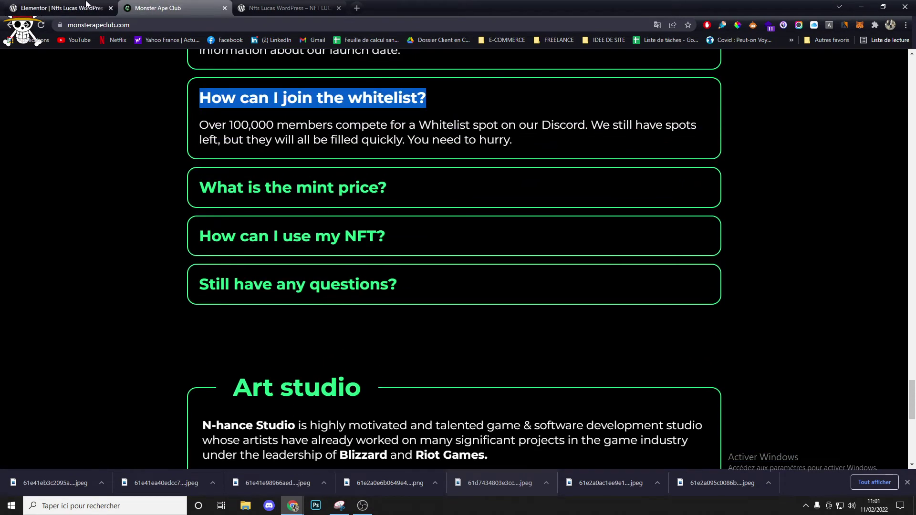
click(57, 8)
click(60, 224)
triple_click(48, 282)
key(ctrl+v)
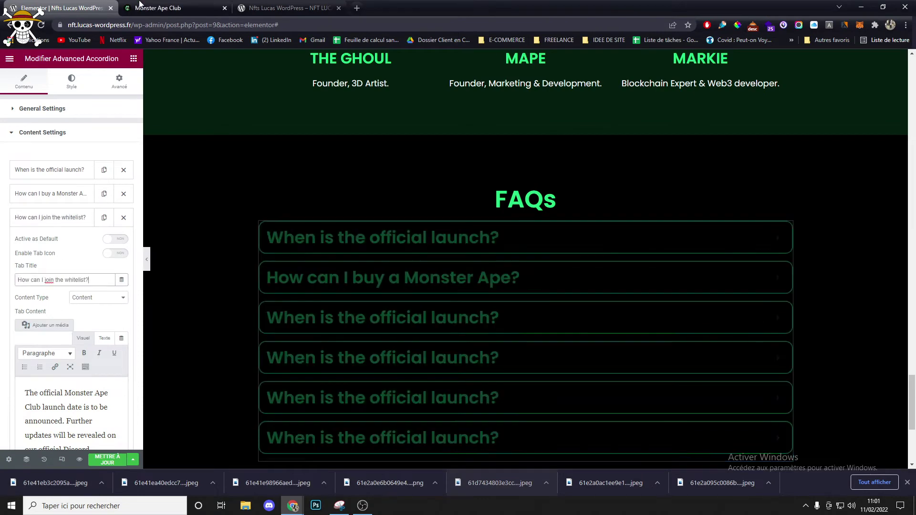
- Copy the reference answer about the Whitelist spots into the third accordion tab's content, and collapse the tab's settings
click(157, 7)
triple_click(307, 139)
click(58, 8)
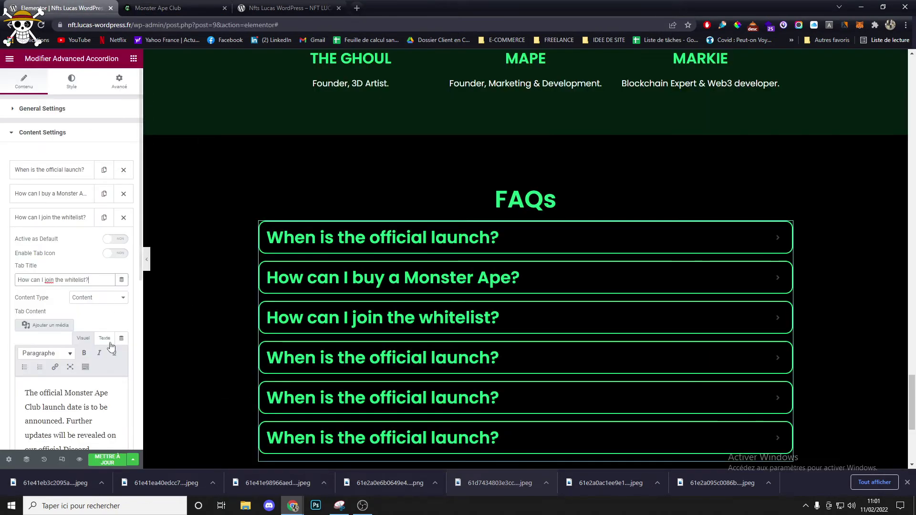
triple_click(87, 407)
key(ctrl+v)
scroll(72, 334, down, 3)
scroll(72, 181, up, 2)
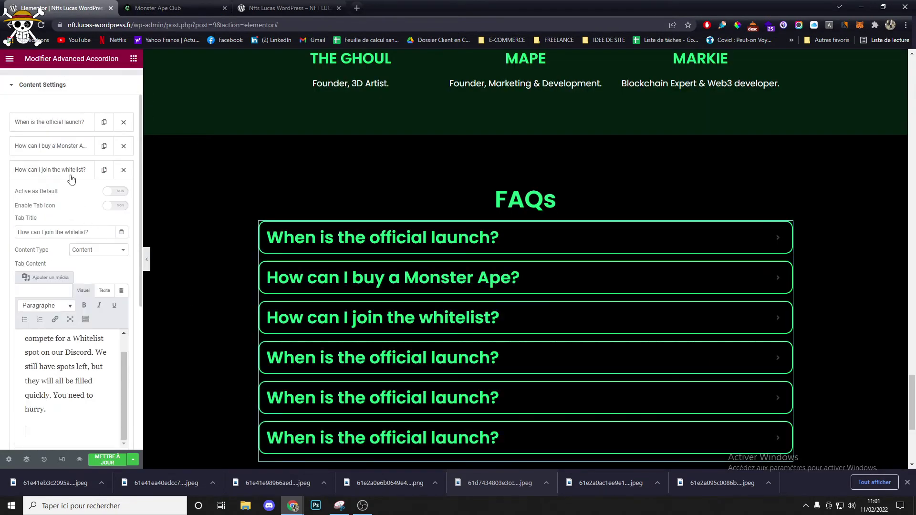
click(69, 171)
- Copy the question "What is the mint price?" from the reference site into the fourth accordion tab's title
click(53, 194)
click(158, 8)
triple_click(292, 188)
key(ctrl+c)
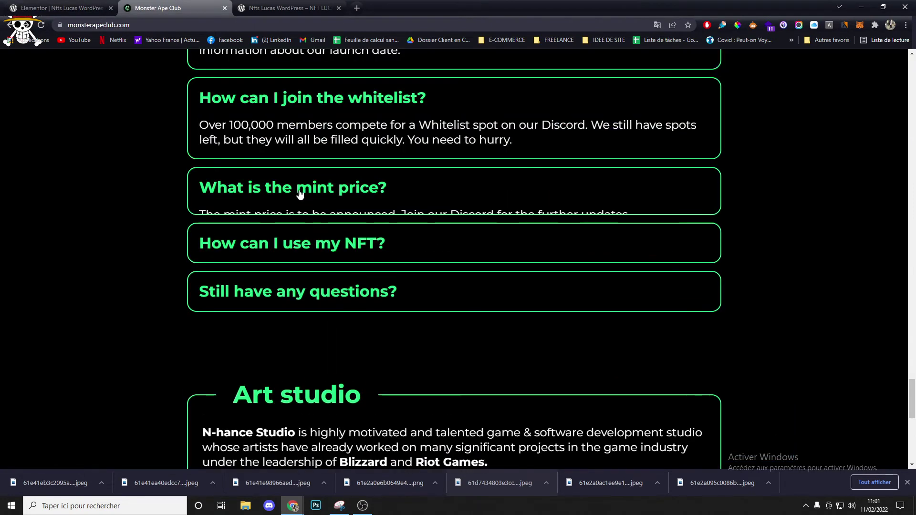
click(57, 8)
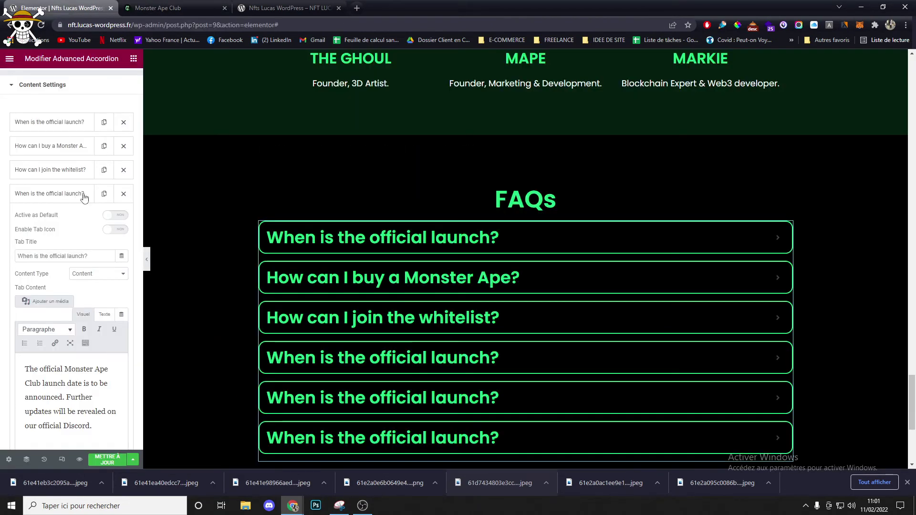
triple_click(81, 258)
key(ctrl+v)
- Copy the reference answer about the mint price into the fourth accordion tab's content, and collapse the tab's settings
key(ctrl+Tab)
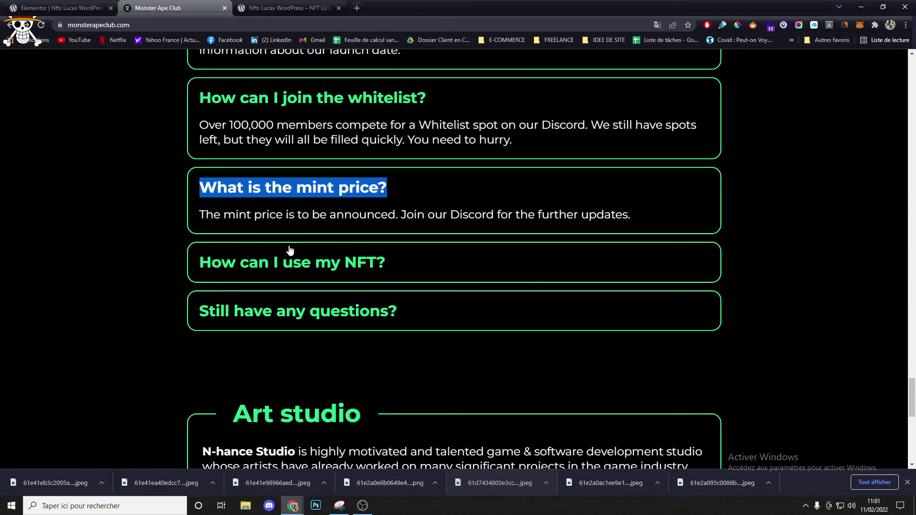
click(320, 220)
triple_click(320, 217)
key(ctrl+c)
click(57, 7)
triple_click(62, 377)
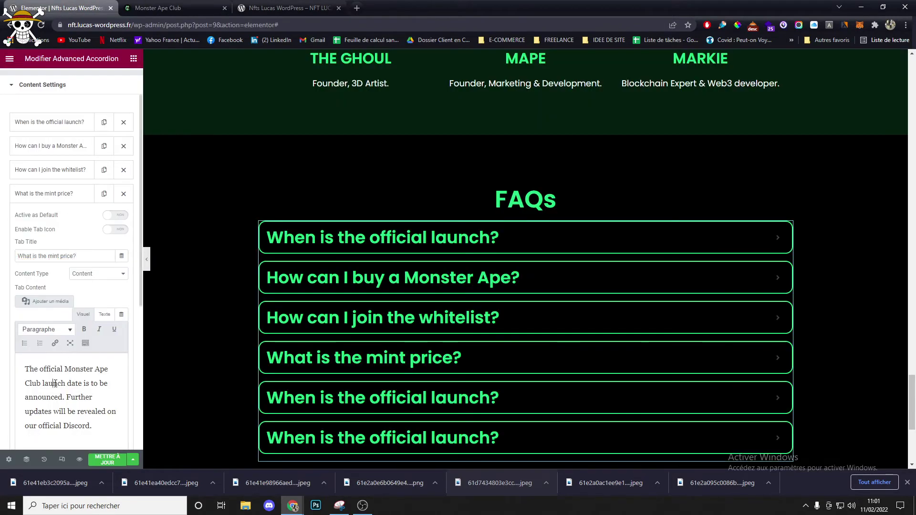
key(ctrl+v)
click(61, 194)
- Copy the question "How can I use my NFT?" from the reference site into the fifth accordion tab's title
click(61, 217)
key(ctrl+Tab)
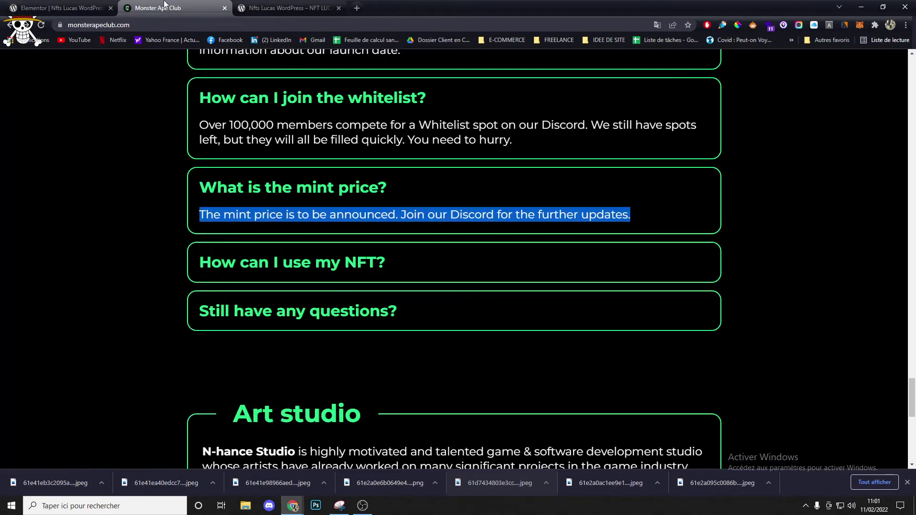
click(280, 263)
triple_click(280, 264)
key(ctrl+c)
click(57, 8)
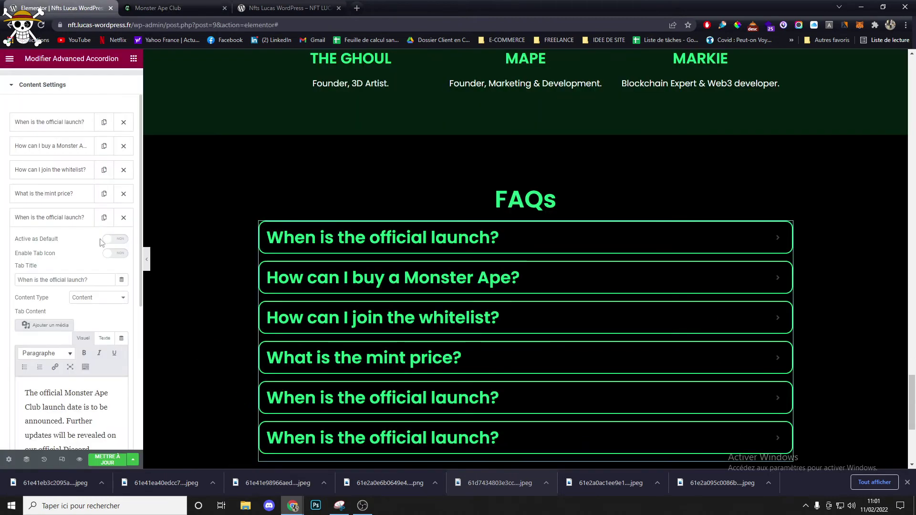
triple_click(65, 277)
- Copy the reference answer on using the NFT into the fifth accordion tab's content, and collapse the tab's settings
click(158, 6)
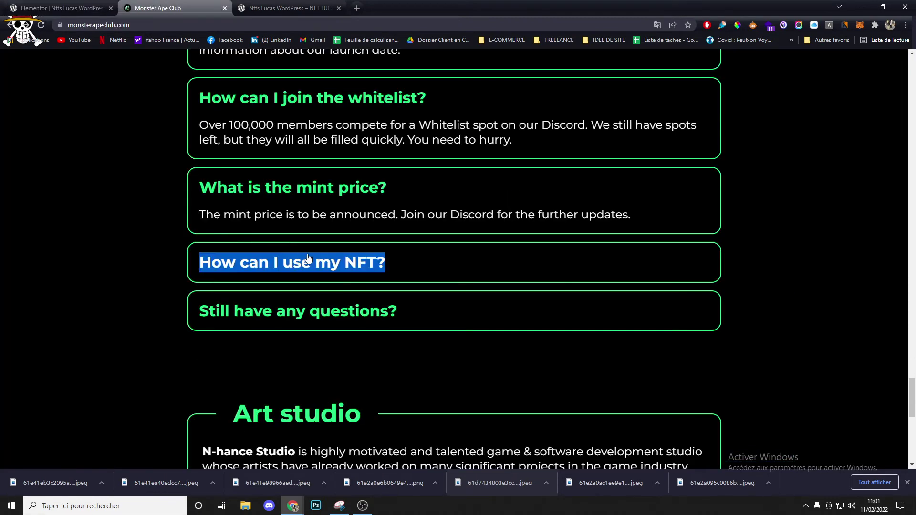
click(374, 265)
triple_click(310, 292)
click(95, 7)
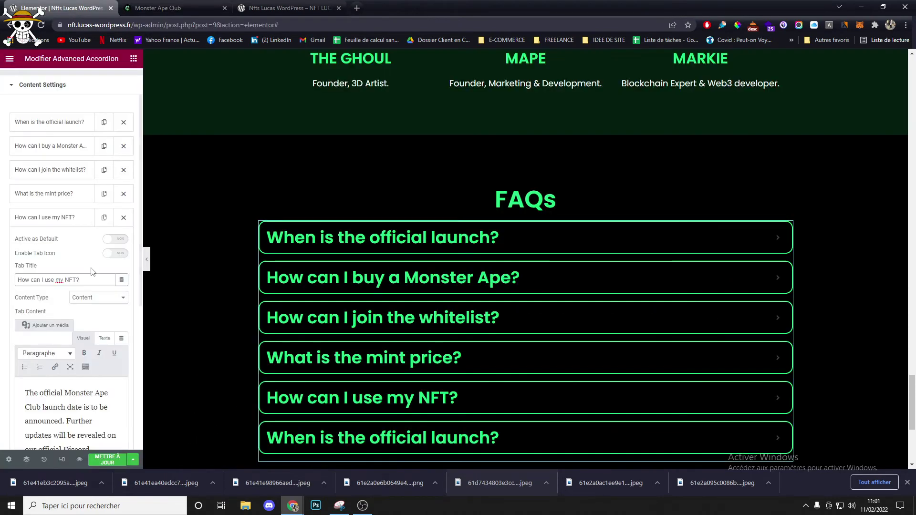
click(76, 219)
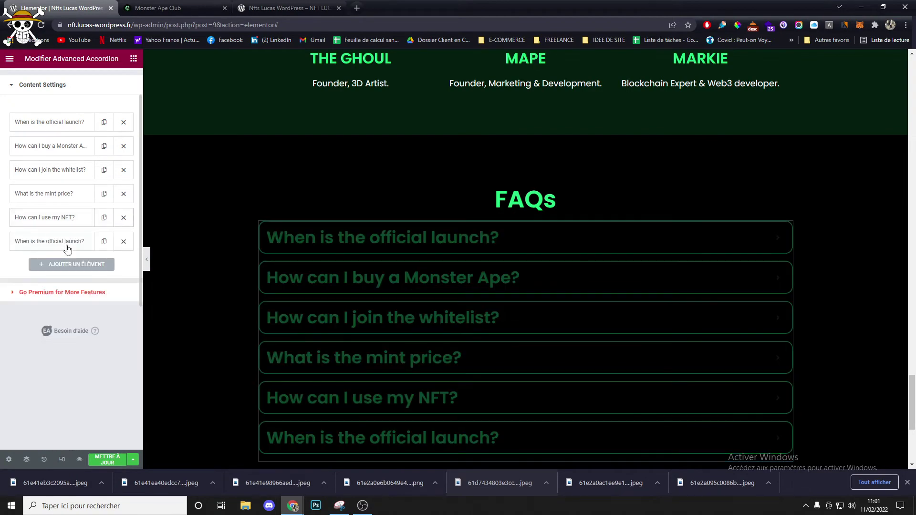
- Copy the question "Still have any questions?" from the reference site into the sixth accordion tab's title
click(74, 242)
click(178, 10)
scroll(296, 191, down, 3)
triple_click(296, 160)
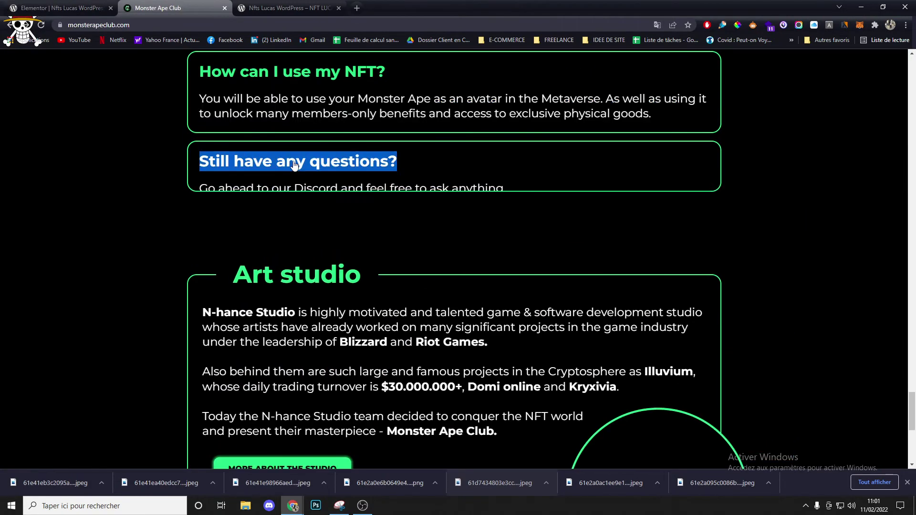
click(51, 6)
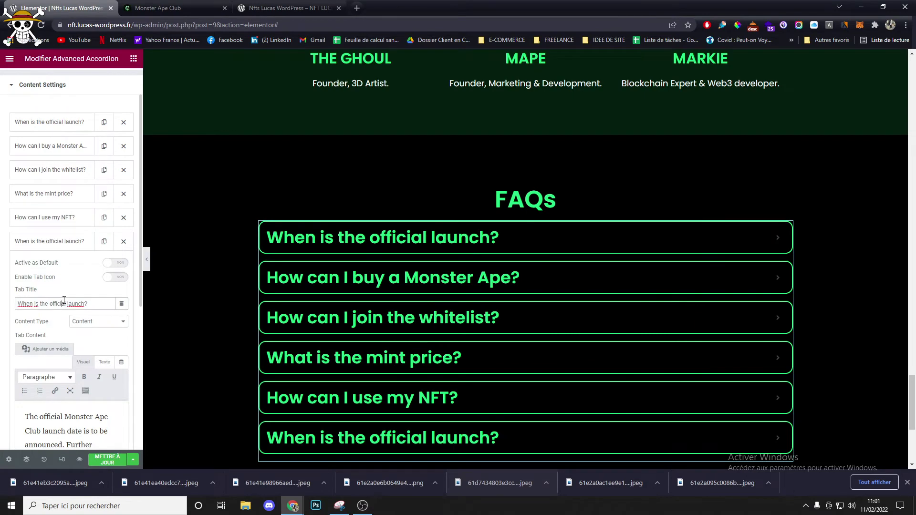
- Copy the answer "Go ahead to our Discord and feel free to ask anything." into the sixth accordion tab's content
click(158, 8)
triple_click(350, 193)
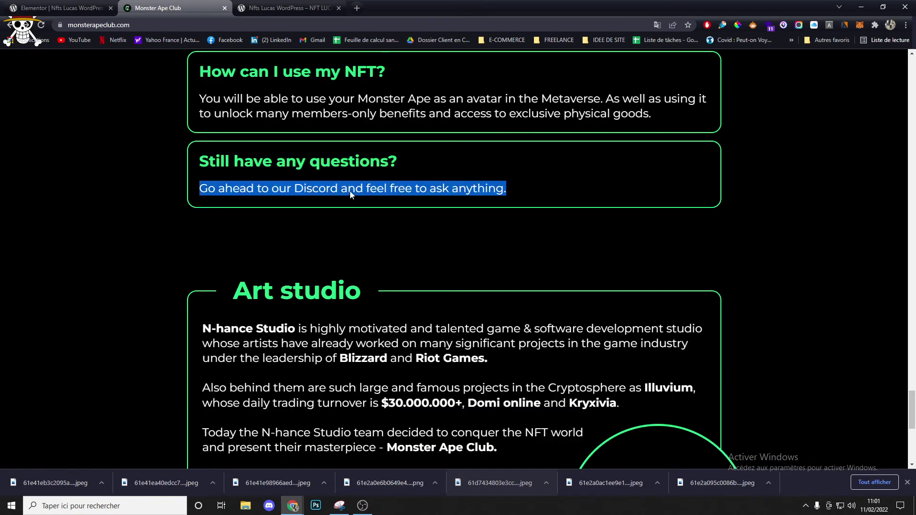
click(38, 9)
triple_click(68, 377)
key(ctrl+v)
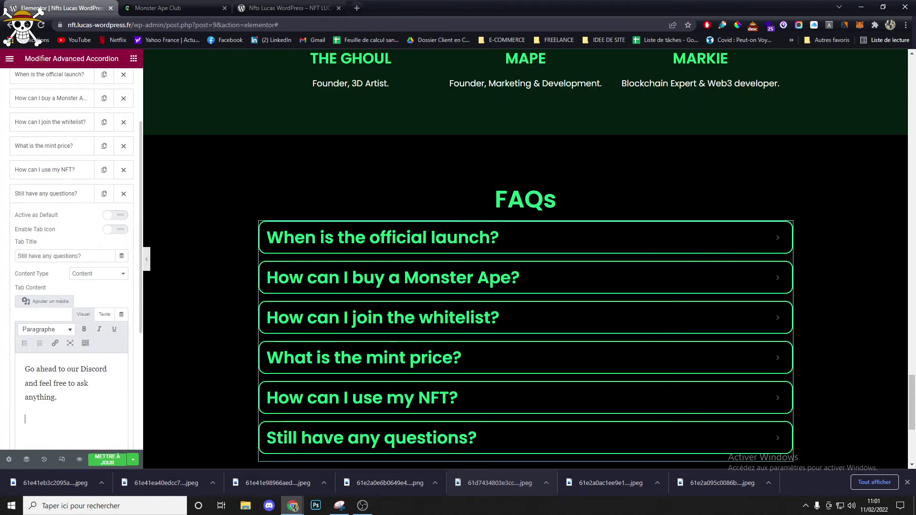
scroll(189, 214, down, 3)
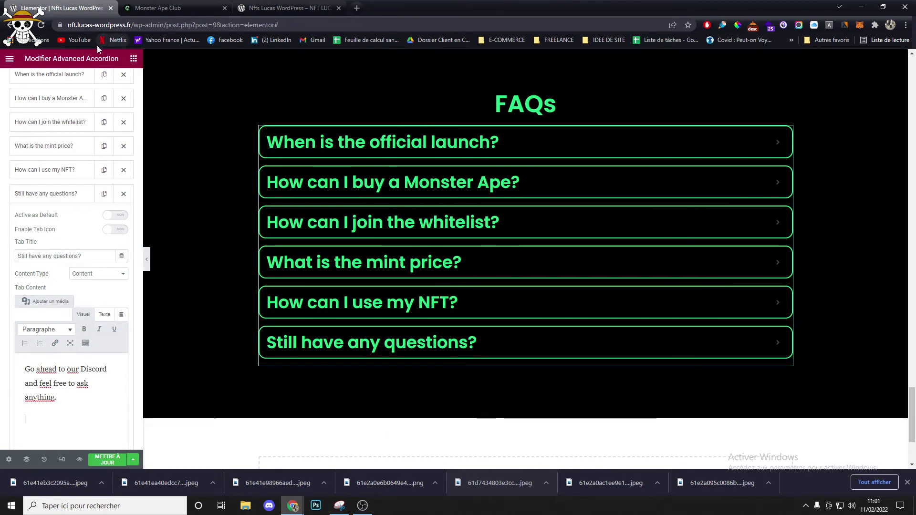
- Compare with the reference FAQs, remove the accordion's toggle icon in the general settings, and update the page
click(205, 7)
scroll(486, 157, up, 3)
click(487, 157)
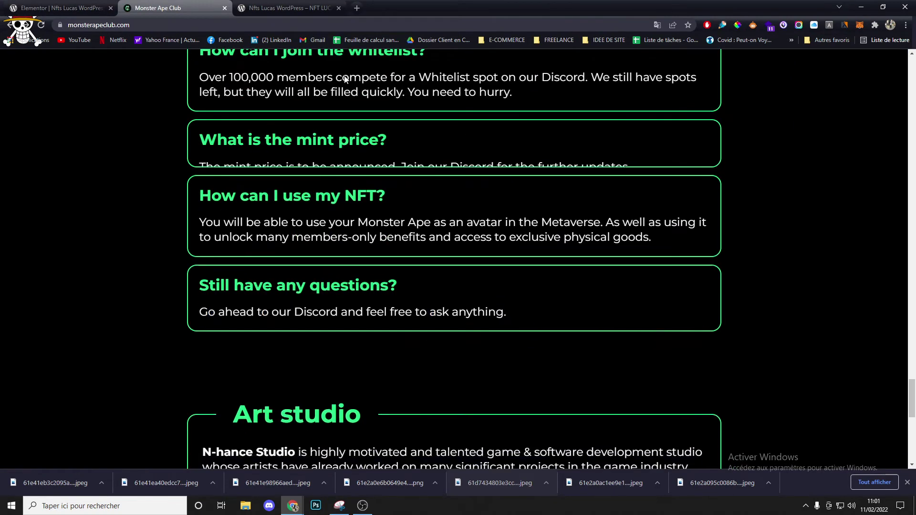
click(63, 6)
click(72, 82)
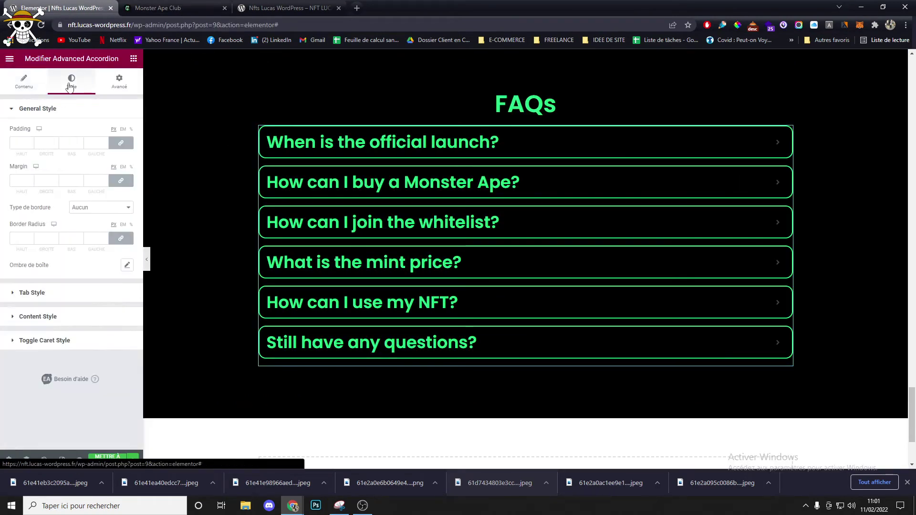
click(24, 81)
click(123, 220)
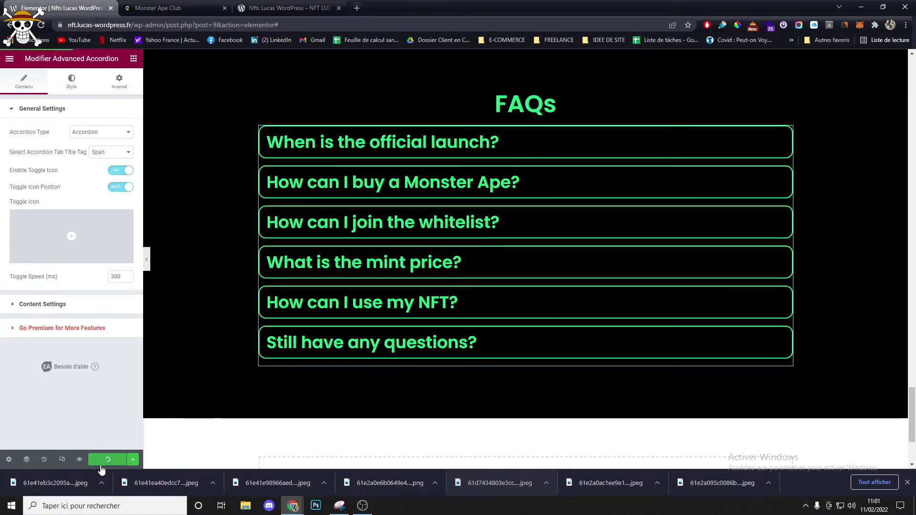
- Preview the page's FAQs section and compare its tabs with the collapsed questions on the reference site
click(79, 460)
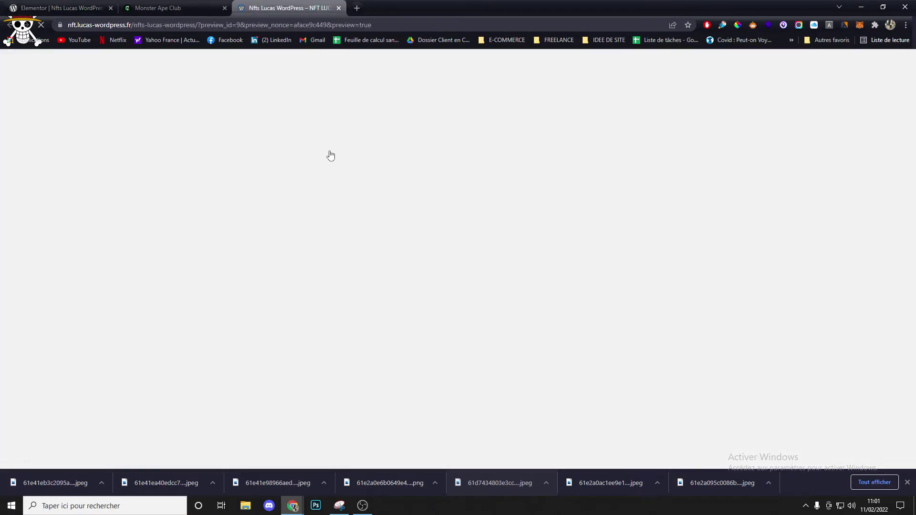
scroll(433, 365, down, 20)
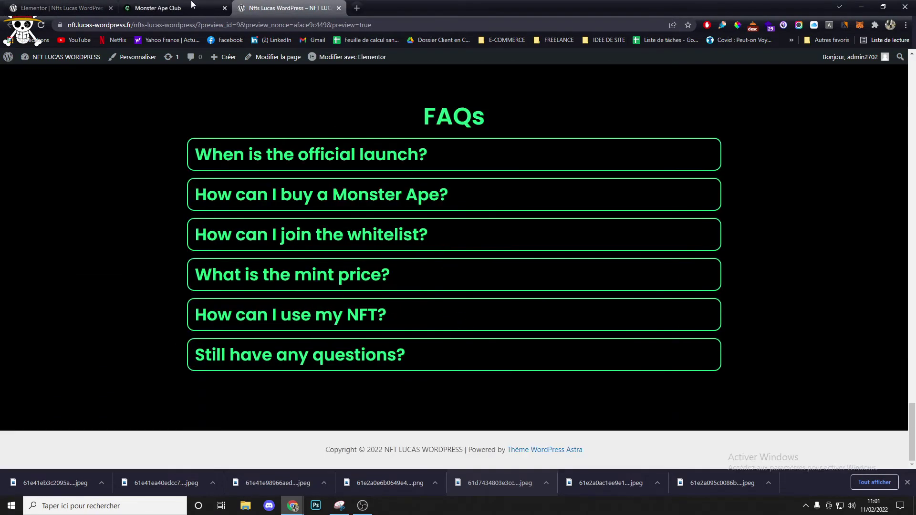
click(193, 4)
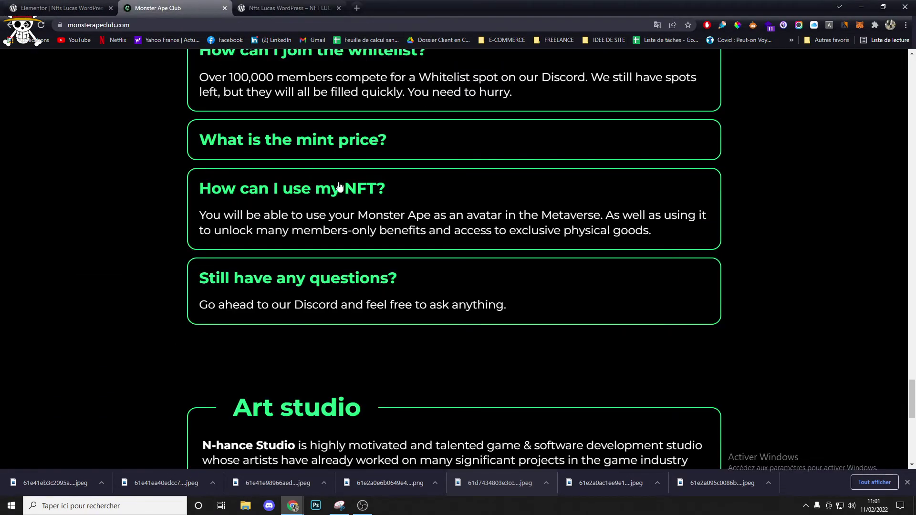
scroll(423, 201, up, 10)
click(418, 258)
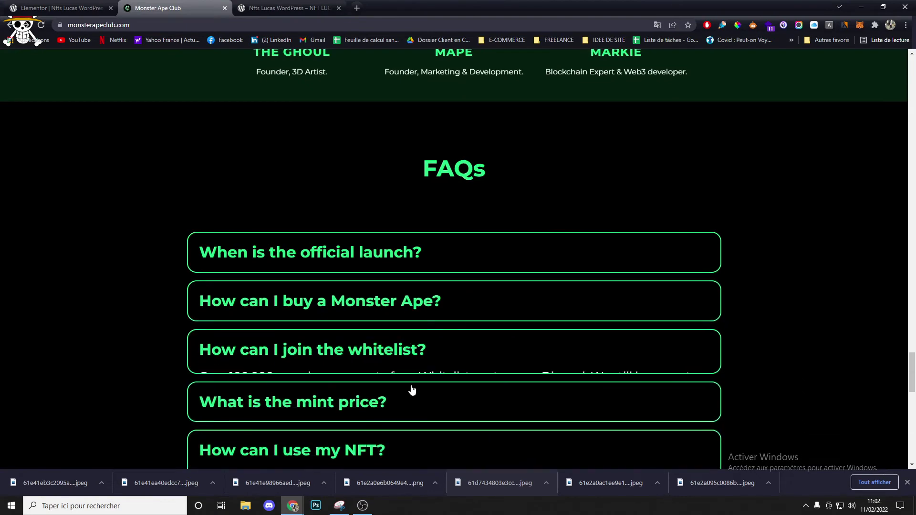
- Collapse the questions on the reference site and compare the spacing around its FAQs heading and tabs with the previewed page
click(413, 403)
click(415, 413)
click(426, 437)
scroll(426, 437, down, 1)
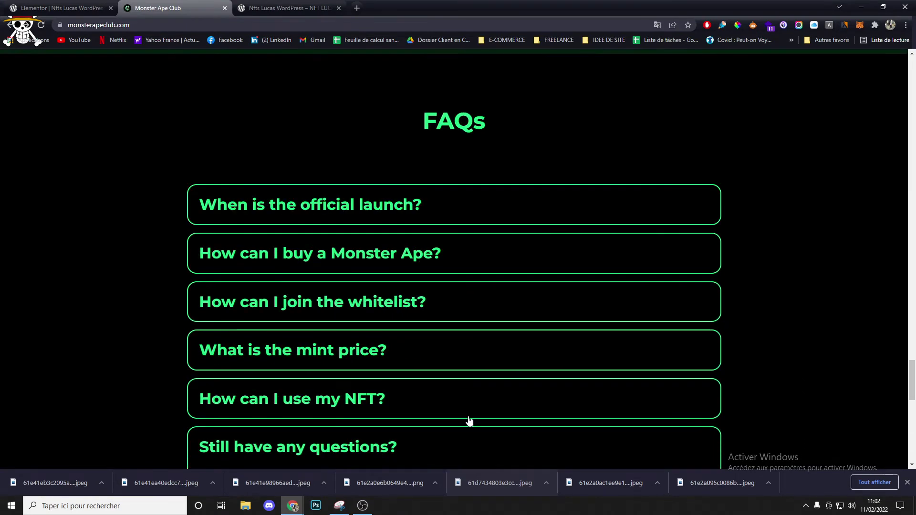
scroll(762, 276, down, 1)
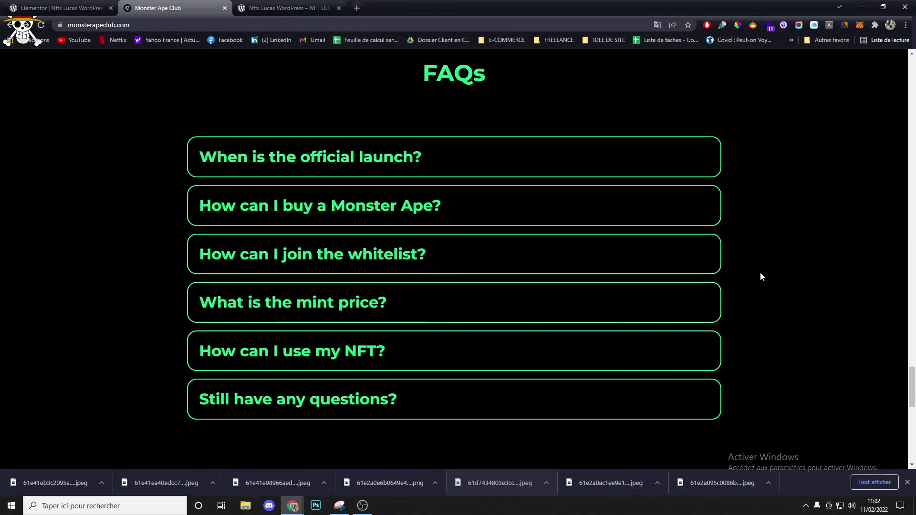
click(292, 4)
click(158, 8)
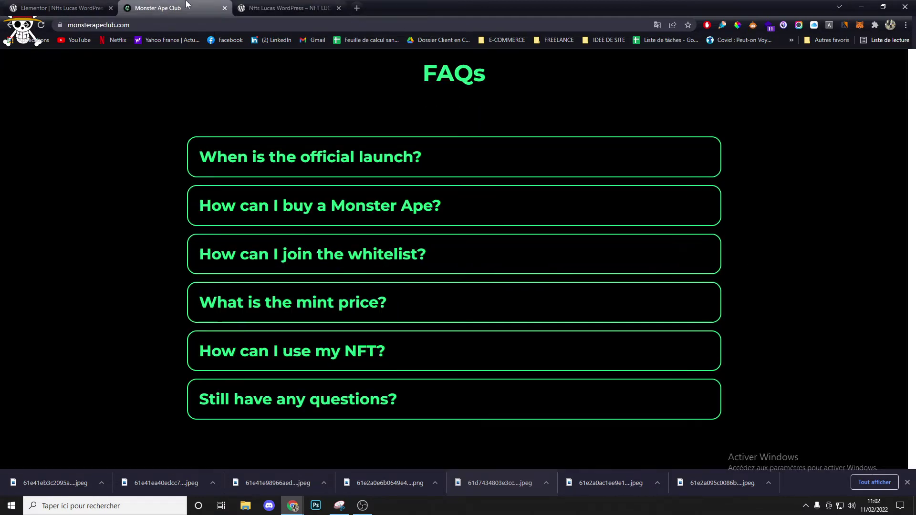
click(286, 7)
click(157, 8)
scroll(315, 116, up, 2)
scroll(311, 114, down, 1)
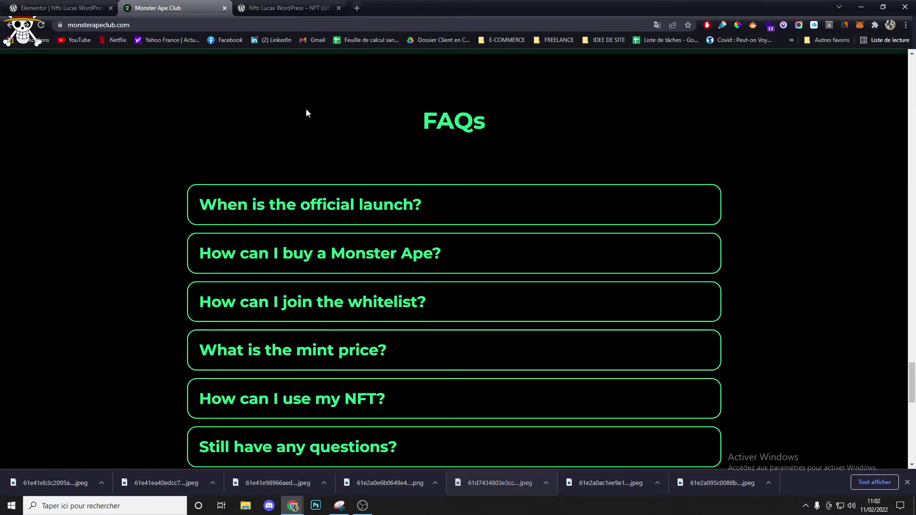
- Unlink the FAQs heading's margin values and set its bottom margin to 50 px
click(95, 5)
scroll(635, 198, up, 2)
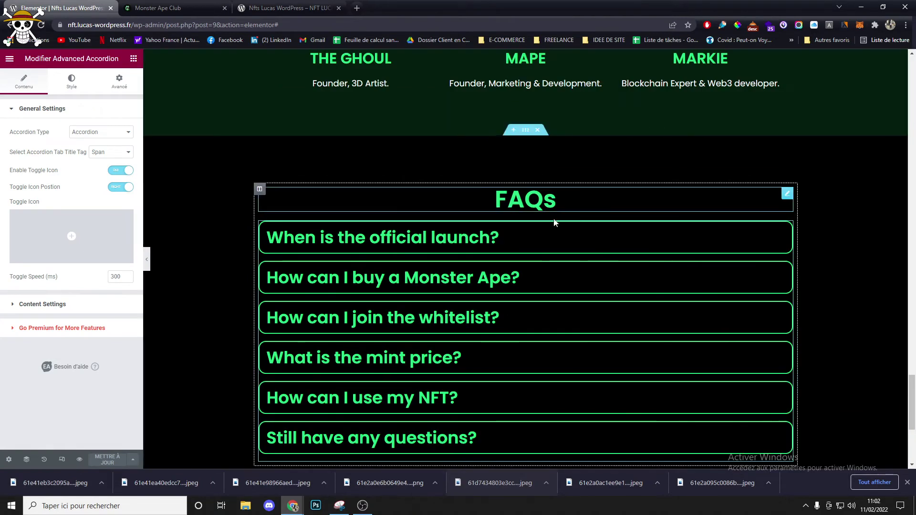
click(634, 193)
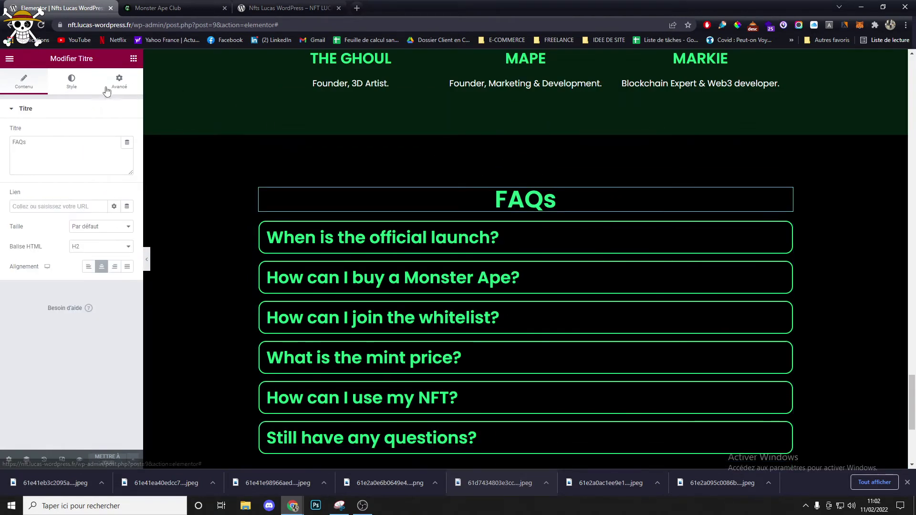
click(118, 84)
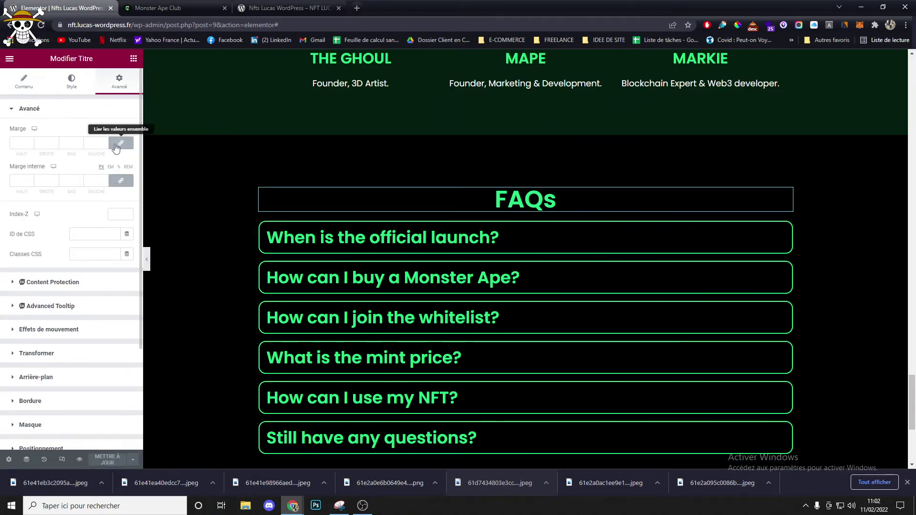
click(116, 148)
click(65, 144)
text(50)
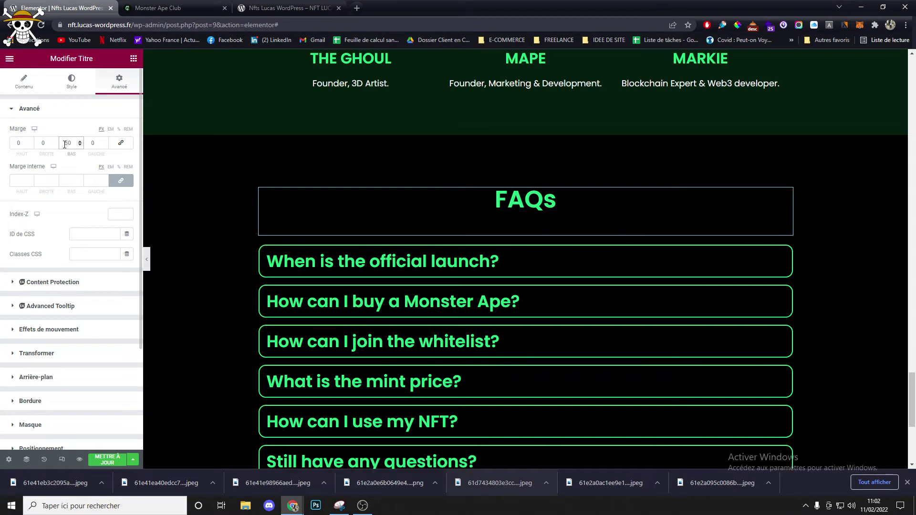
- Preview the FAQs section and compare its heading spacing and tab height with the reference site
click(274, 5)
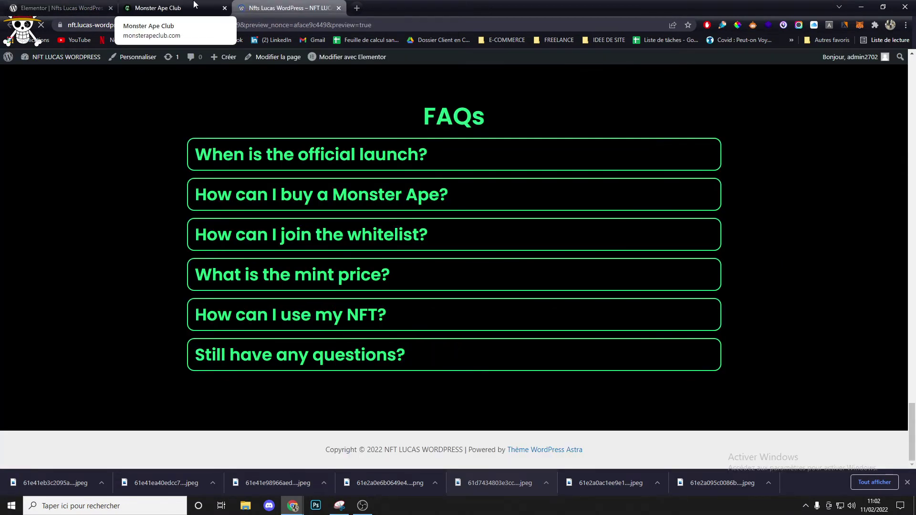
scroll(370, 205, down, 10)
scroll(387, 361, down, 10)
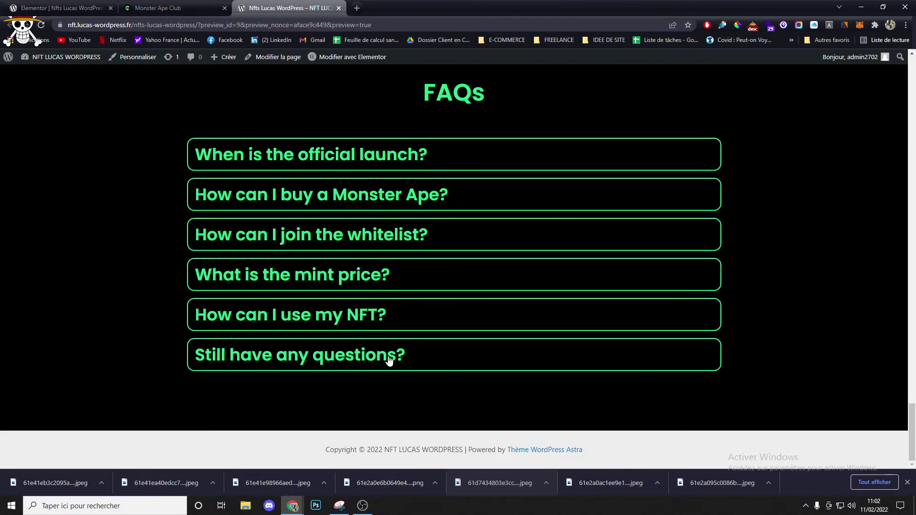
scroll(386, 333, up, 1)
click(157, 7)
scroll(270, 123, down, 1)
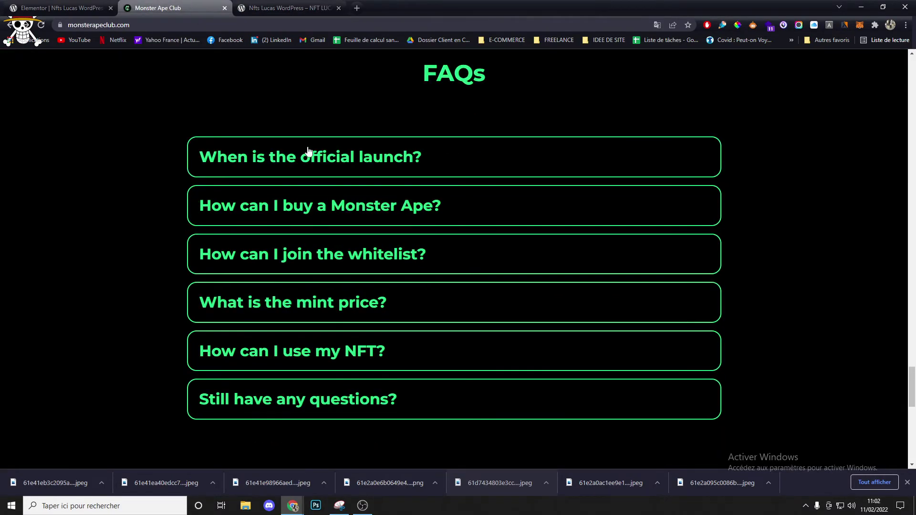
click(274, 6)
click(192, 4)
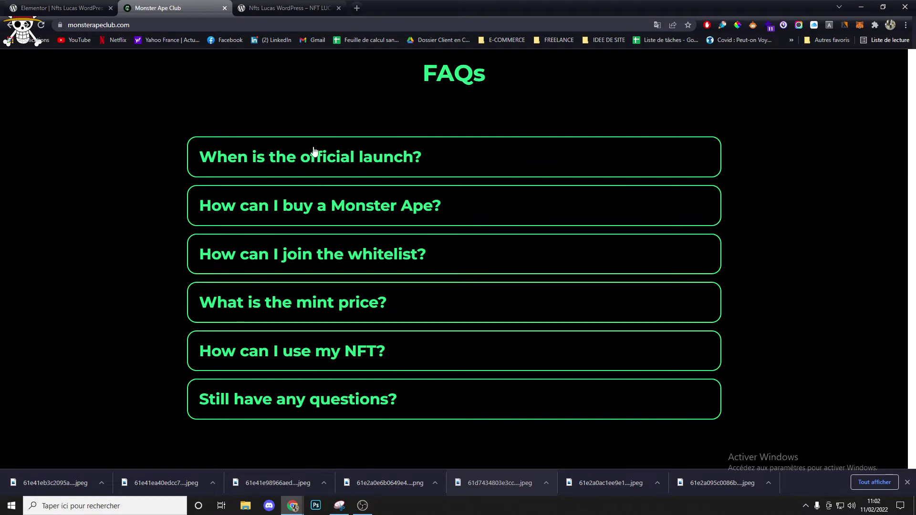
click(286, 7)
- Try a general padding of 15 px on the FAQs Advanced Accordion and clear it
click(103, 4)
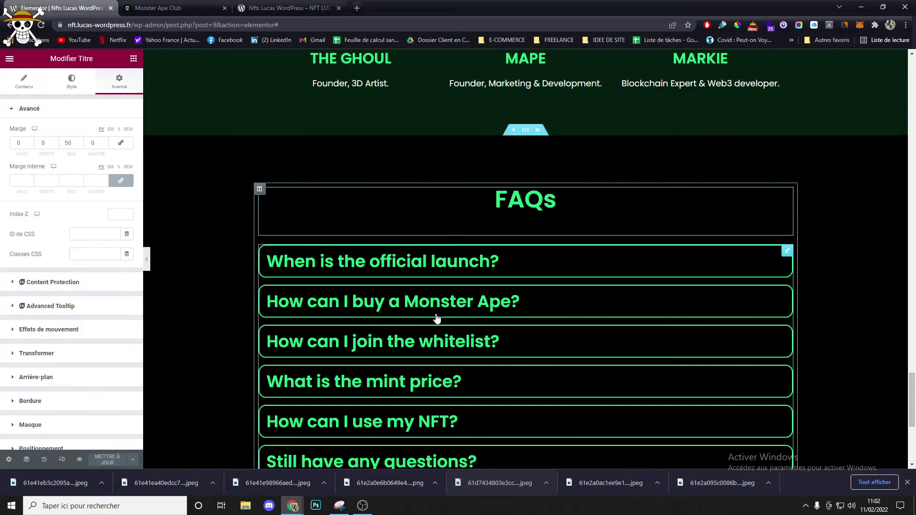
click(86, 87)
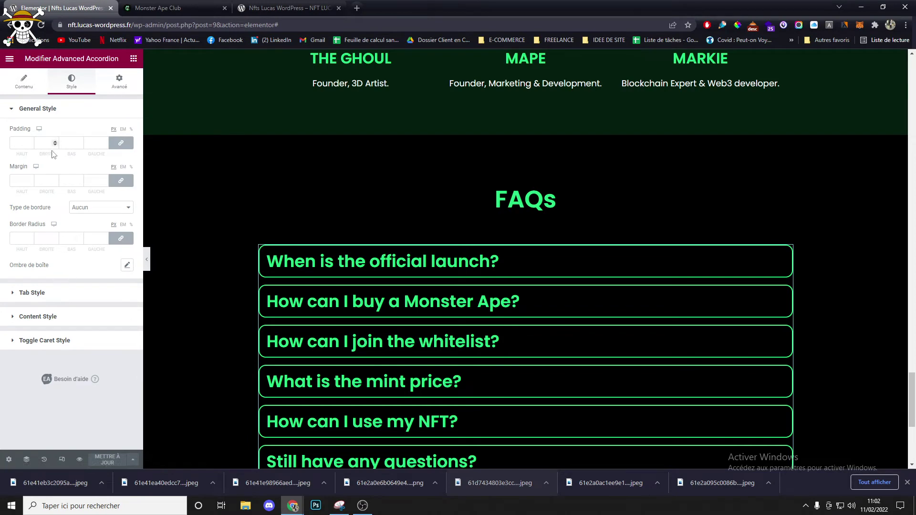
text(15)
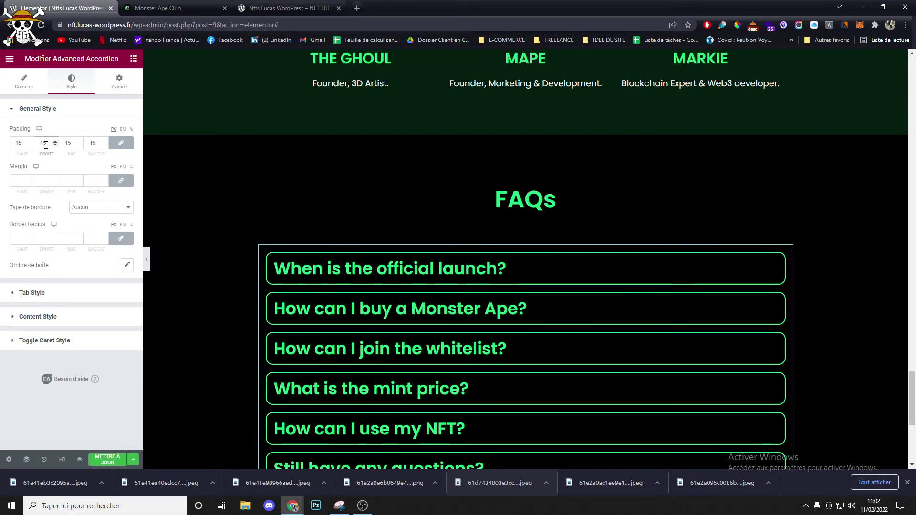
key(BackSpace)
key(BackSpace)
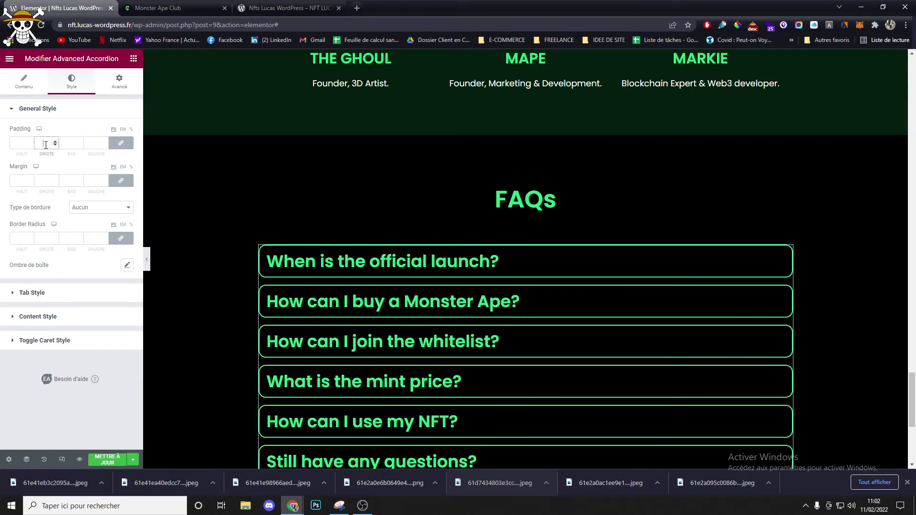
- Link the accordion's tab padding values, set them to 20 px on all sides, and update the page
click(44, 304)
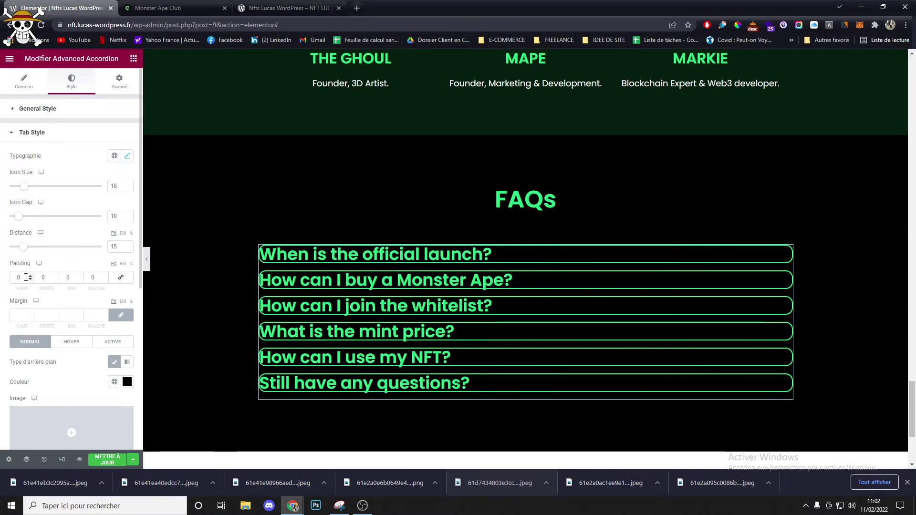
click(119, 278)
click(96, 277)
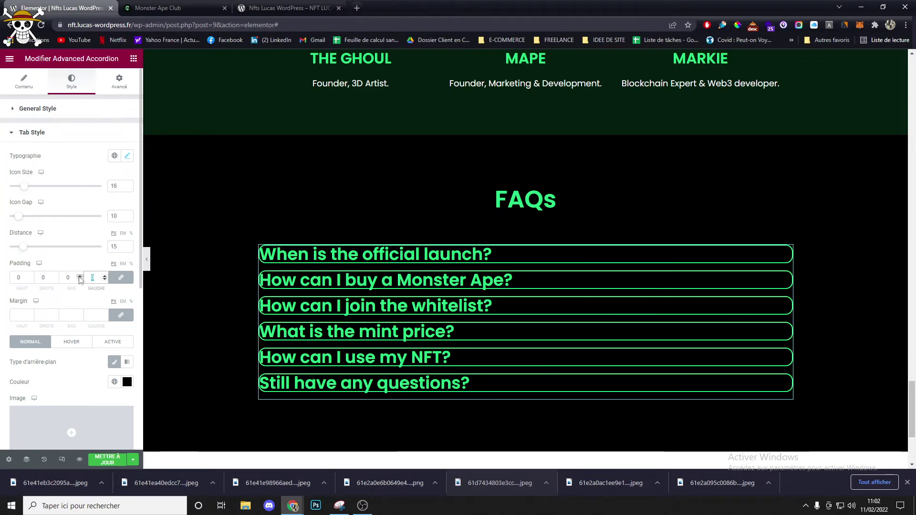
text(15)
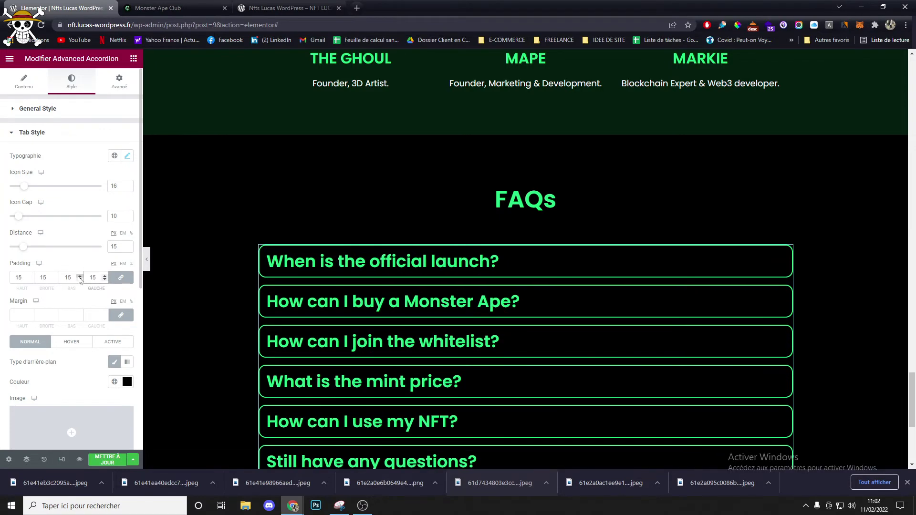
key(Up)
key(Up)
key(Up)
key(Up)
key(Up)
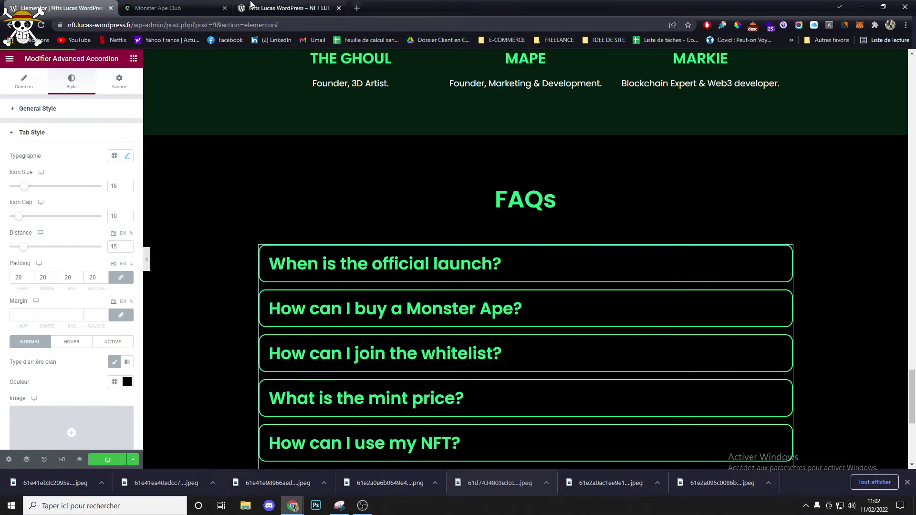
- Preview the page's FAQs section and compare the padding of its tabs with the reference site
click(251, 6)
scroll(273, 102, down, 5)
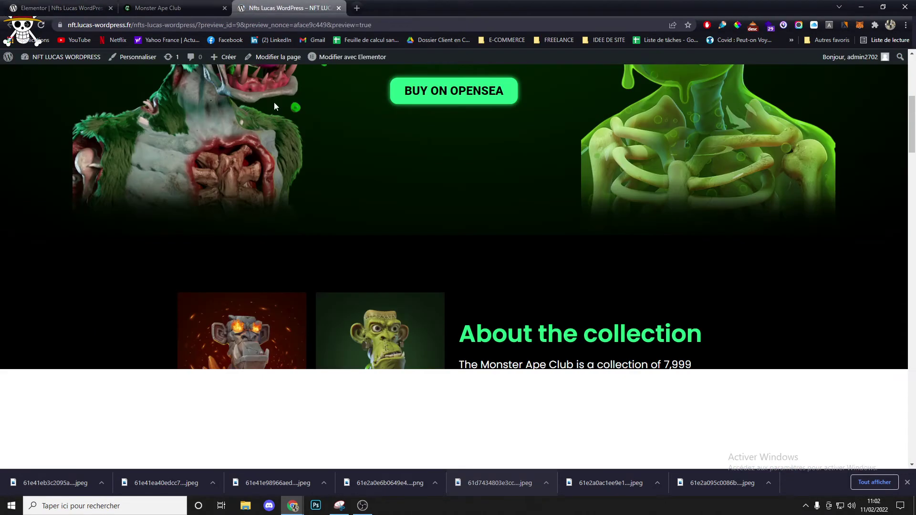
scroll(415, 153, down, 10)
scroll(415, 301, up, 2)
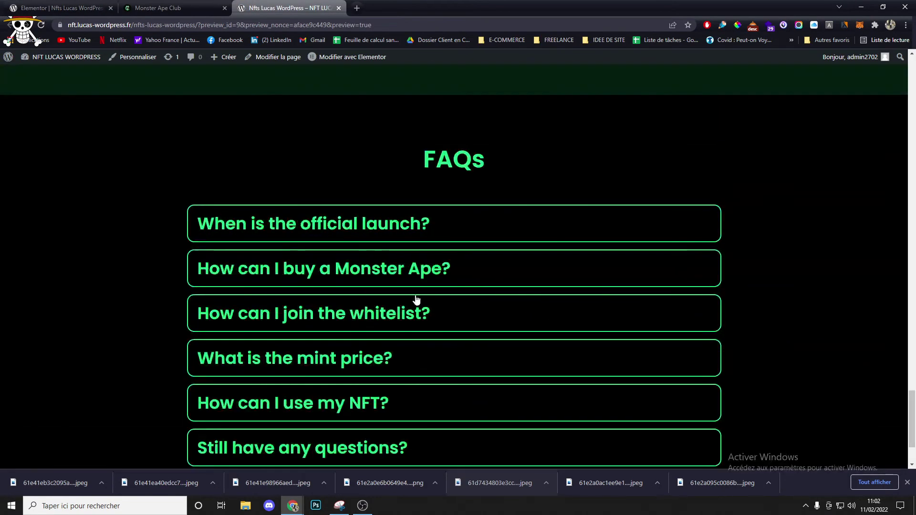
scroll(411, 298, down, 2)
click(204, 6)
click(296, 4)
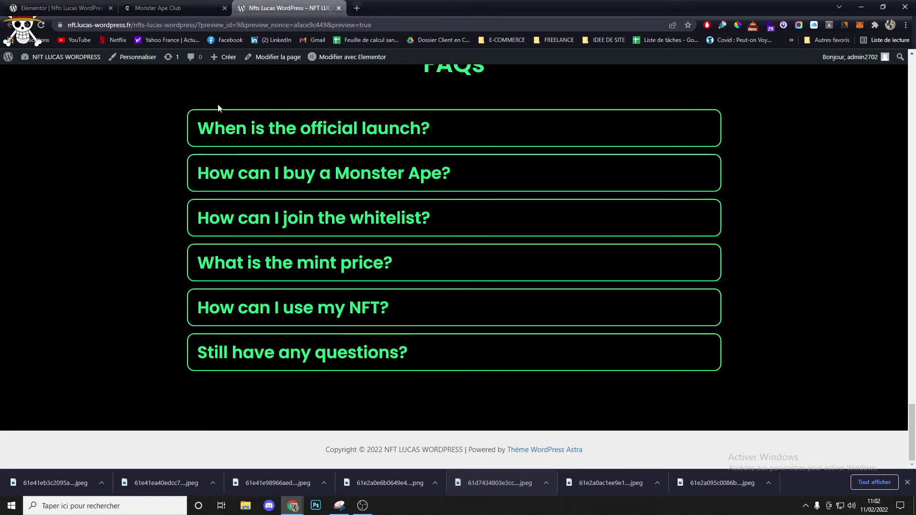
- Save the N-hance Studio logo image from the Art studio section of the reference site
key(ctrl+shift+Tab)
scroll(377, 217, down, 7)
scroll(378, 219, down, 3)
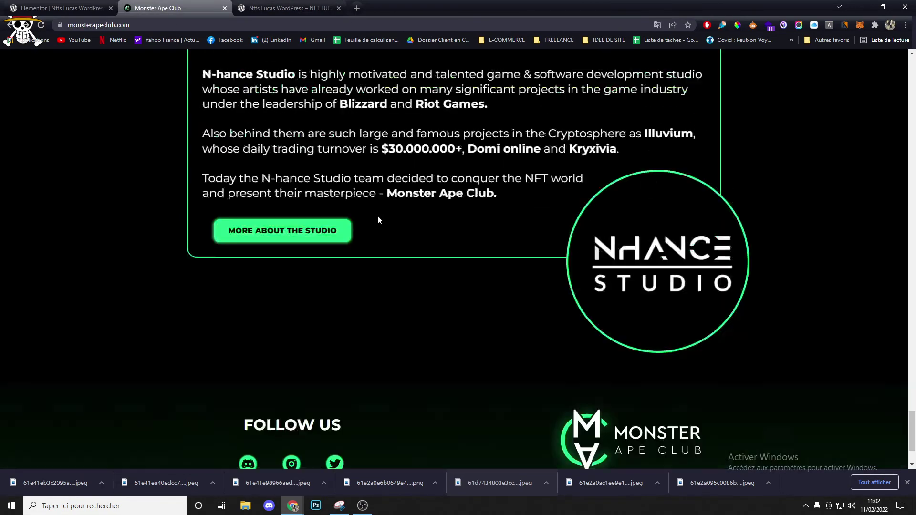
scroll(254, 114, up, 3)
key(ctrl+a)
click(136, 176)
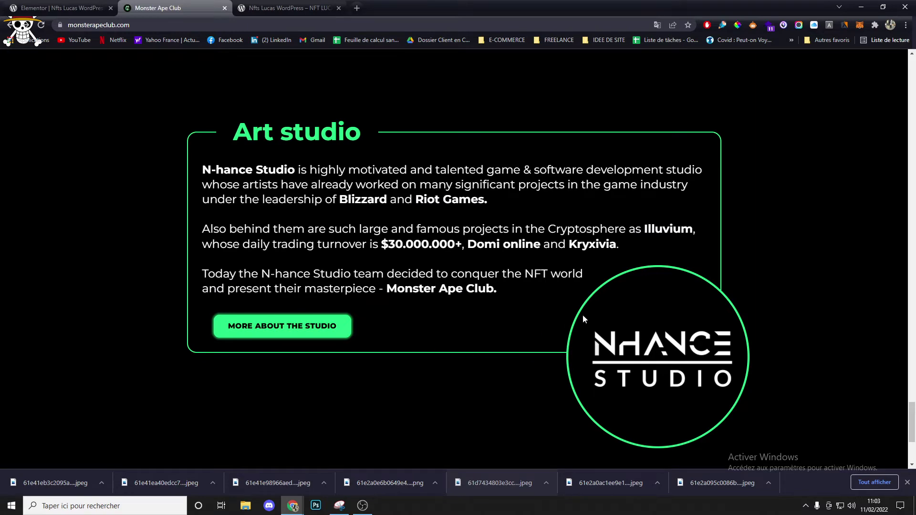
right_click(618, 327)
click(641, 346)
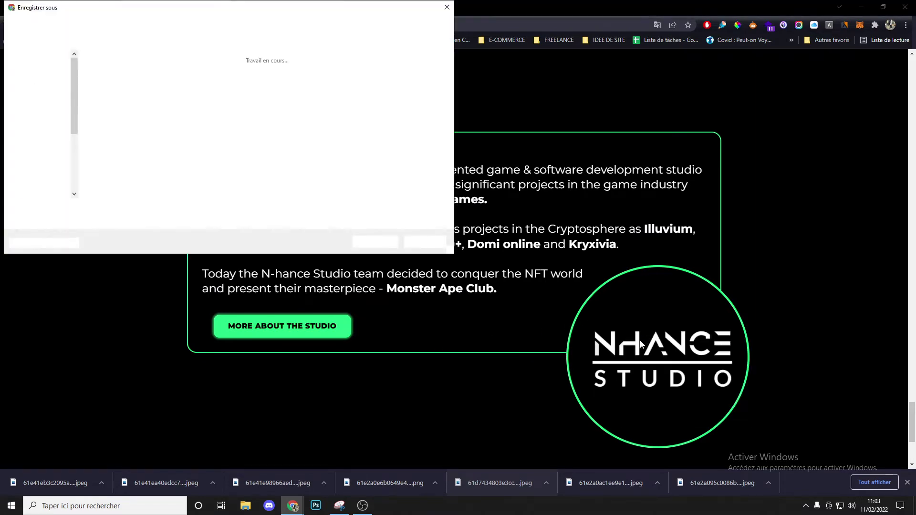
key(Return)
- Add a single-column section below the FAQs in the Elementor page and set its background color to black
click(62, 7)
scroll(435, 296, down, 3)
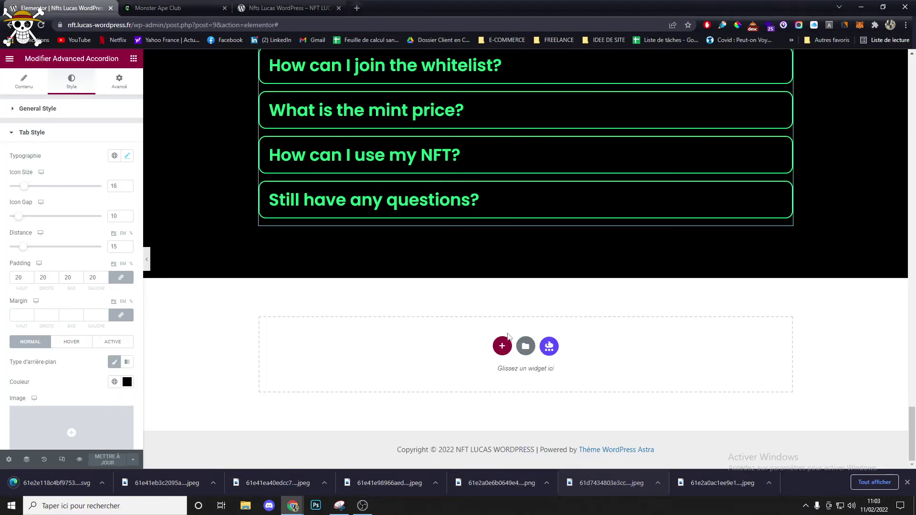
click(396, 369)
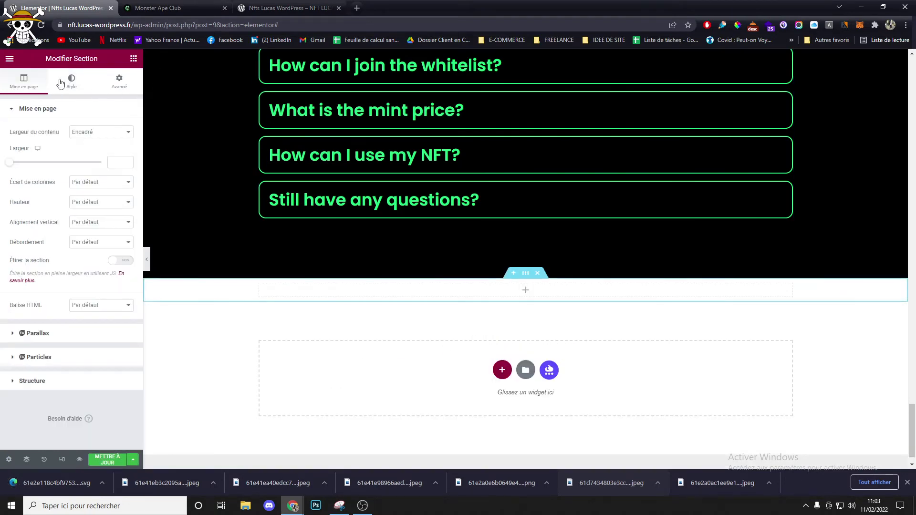
click(72, 81)
click(127, 172)
click(45, 260)
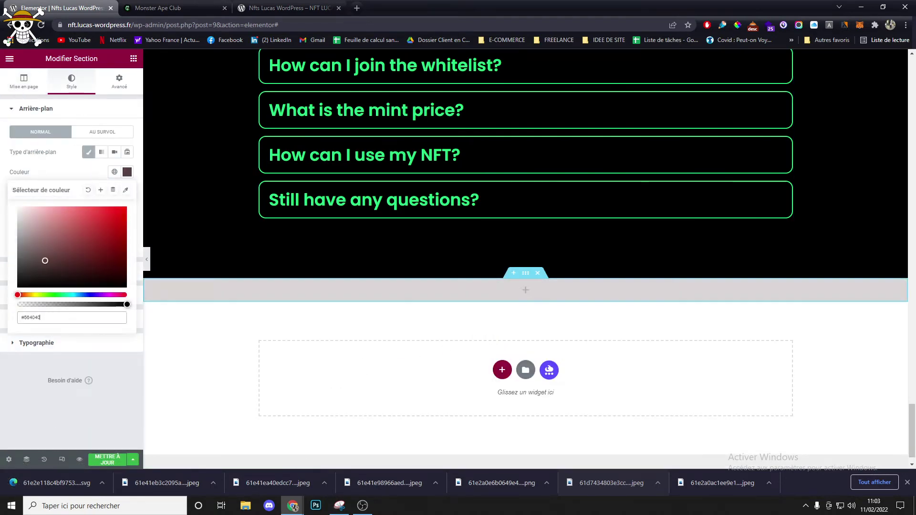
- Check the spacing above Art studio on the reference site and set the new section's top padding to 1000 px
click(158, 8)
scroll(253, 176, up, 3)
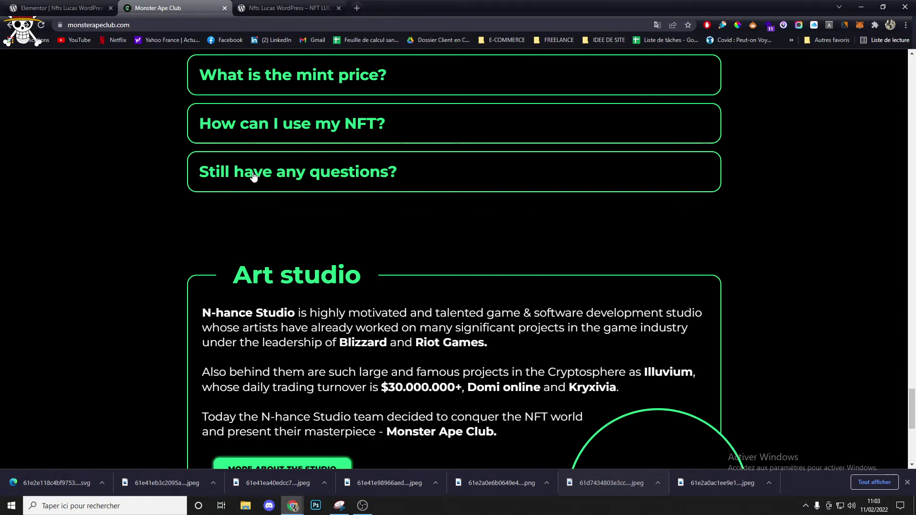
click(82, 3)
click(119, 81)
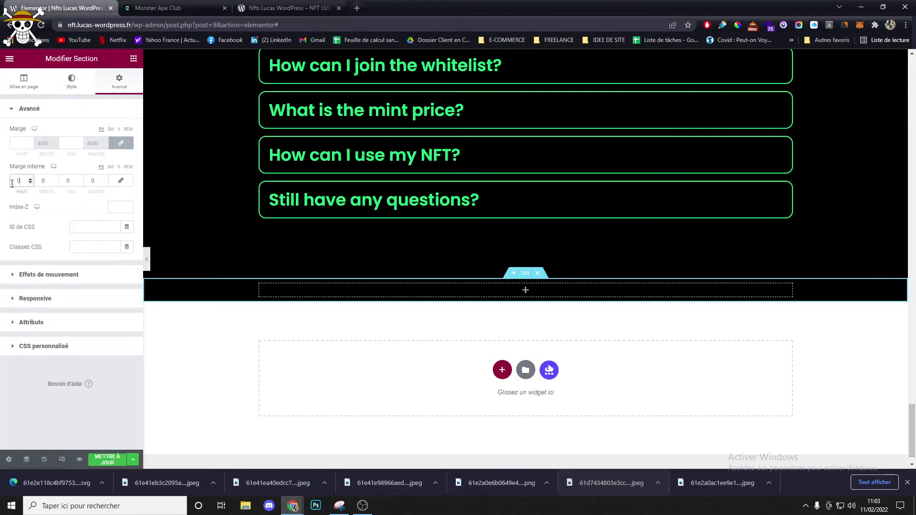
text(1000)
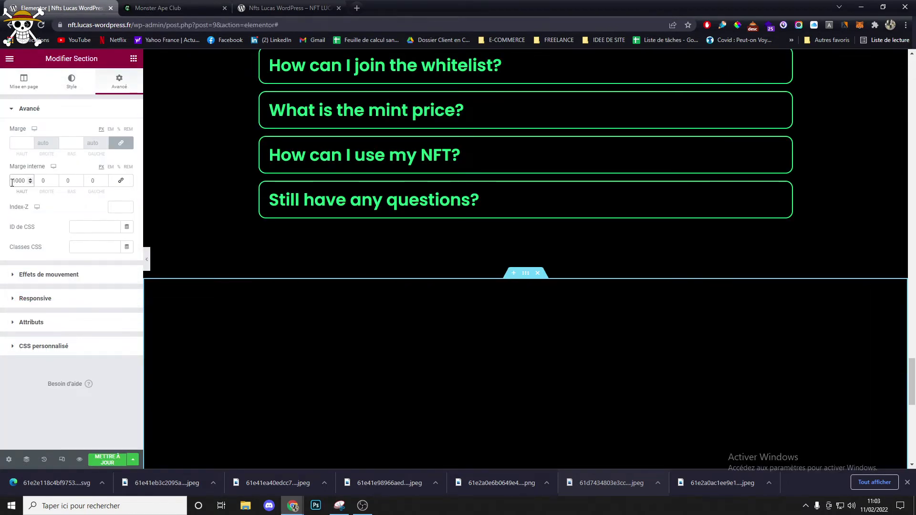
- Set the new empty section's top and bottom padding to 100 px
key(BackSpace)
text(100)
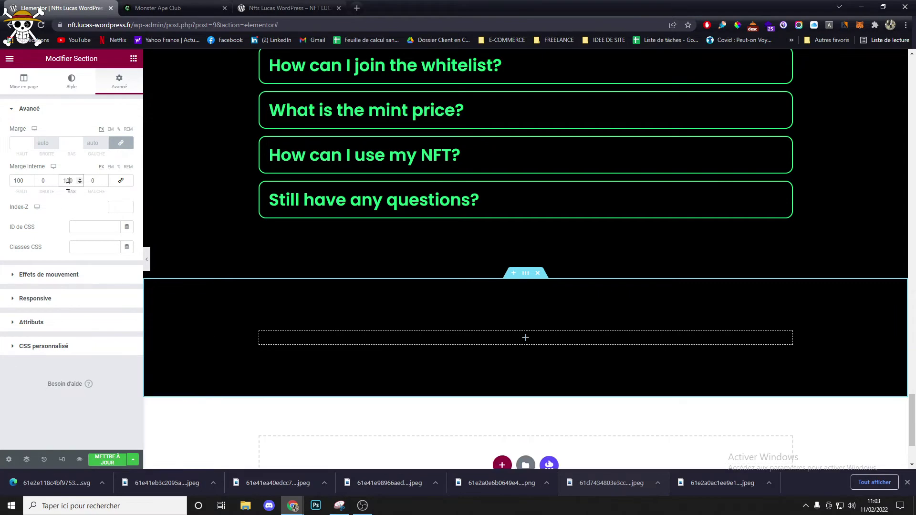
- Copy the "Art studio" heading text from the Monster Ape Club site and return to the Elementor editor
click(171, 4)
scroll(223, 168, down, 2)
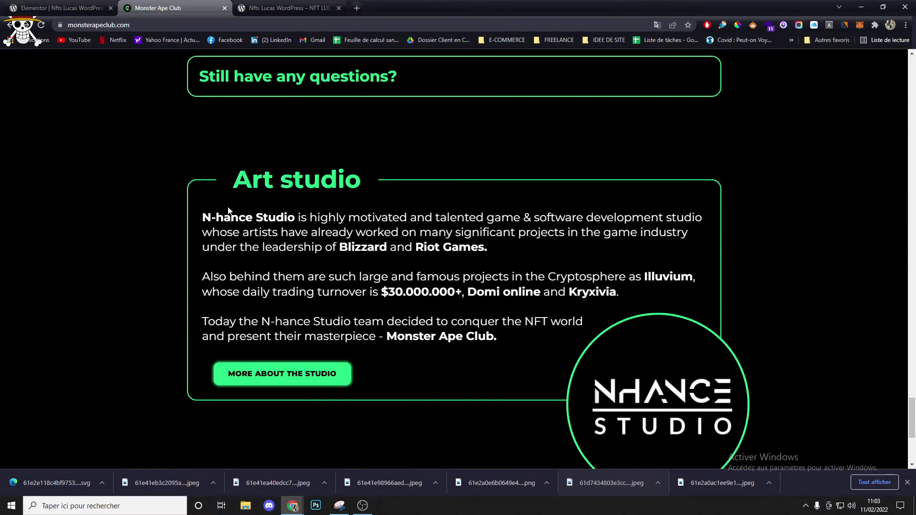
drag(244, 187, 328, 193)
key(ctrl+c)
click(75, 4)
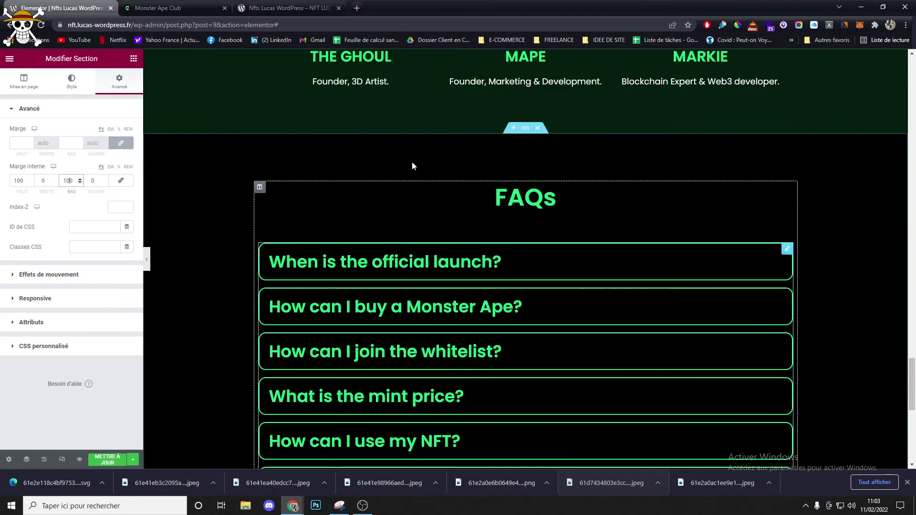
- Duplicate the FAQs heading and move the copy into the new empty section below the questions
scroll(411, 164, down, 2)
right_click(507, 115)
click(528, 138)
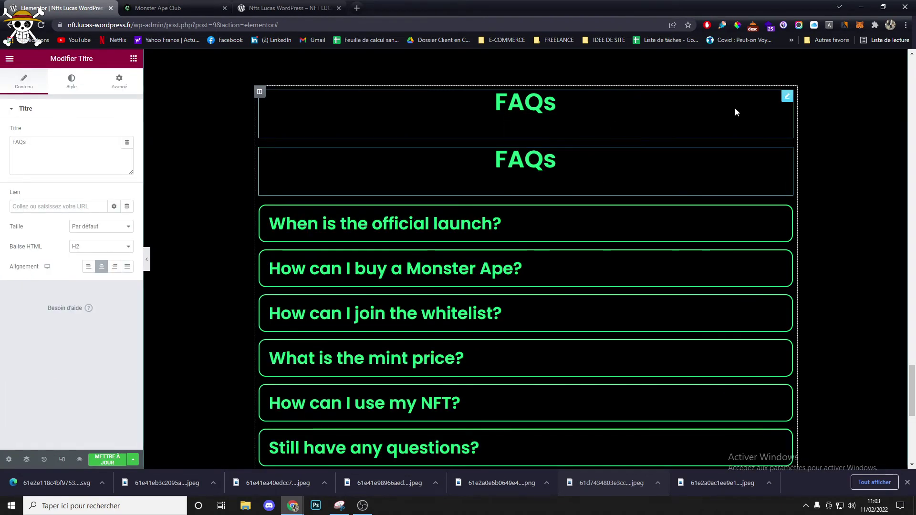
drag(785, 95, 293, 254)
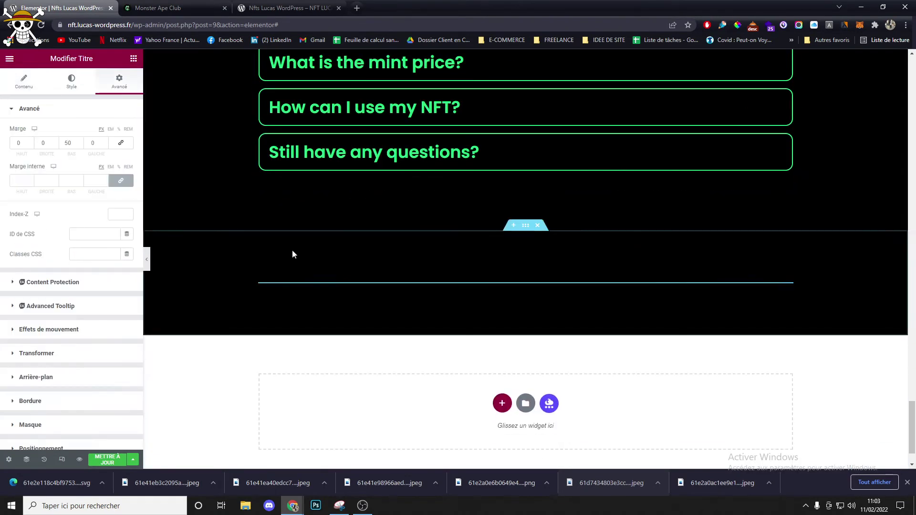
click(158, 7)
click(68, 5)
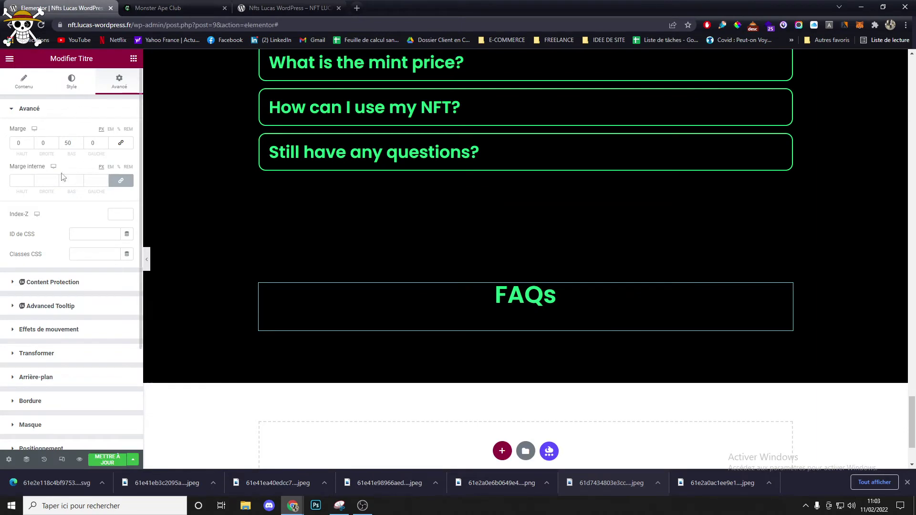
- Replace the moved heading's text with "Art studio"
click(24, 80)
click(67, 161)
key(ctrl+a)
key(ctrl+v)
- Copy the three N-hance Studio description paragraphs from the Monster Ape Club site and return to the editor
click(162, 7)
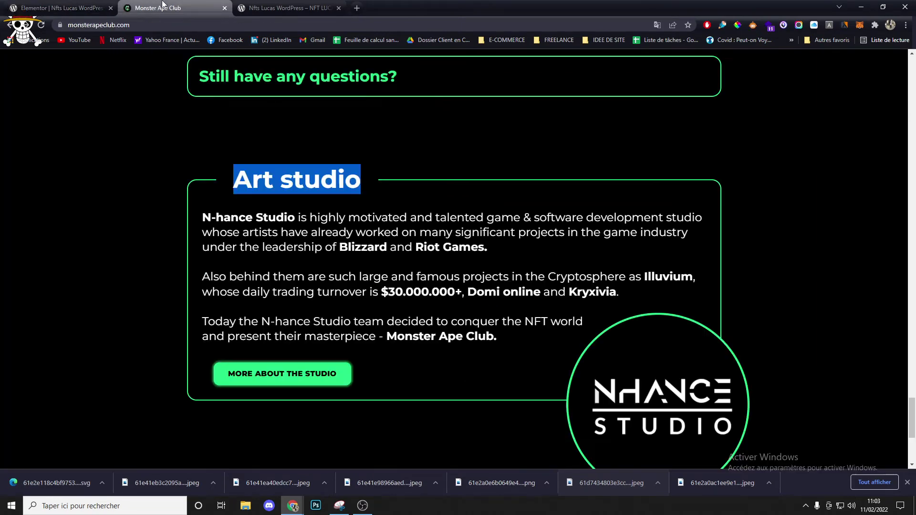
double_click(214, 224)
drag(205, 219, 506, 346)
click(110, 3)
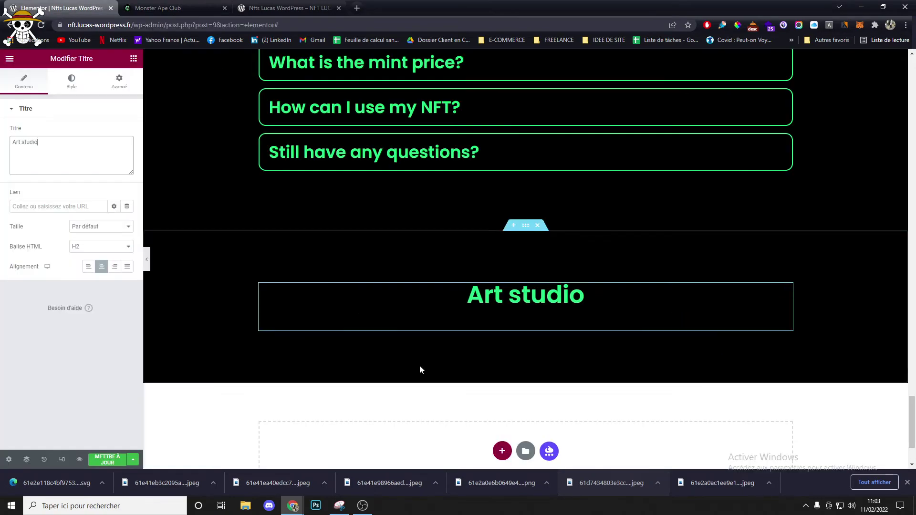
- Duplicate the "About the collection" text block and move the copy below the "Art studio" heading
scroll(420, 367, up, 15)
scroll(525, 181, down, 5)
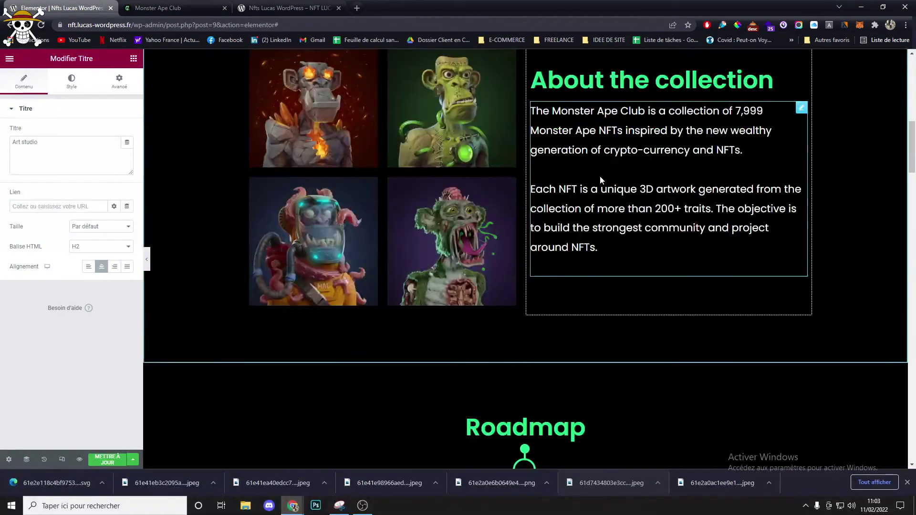
right_click(605, 191)
click(613, 197)
scroll(524, 238, down, 20)
drag(801, 73, 489, 211)
scroll(442, 244, down, 15)
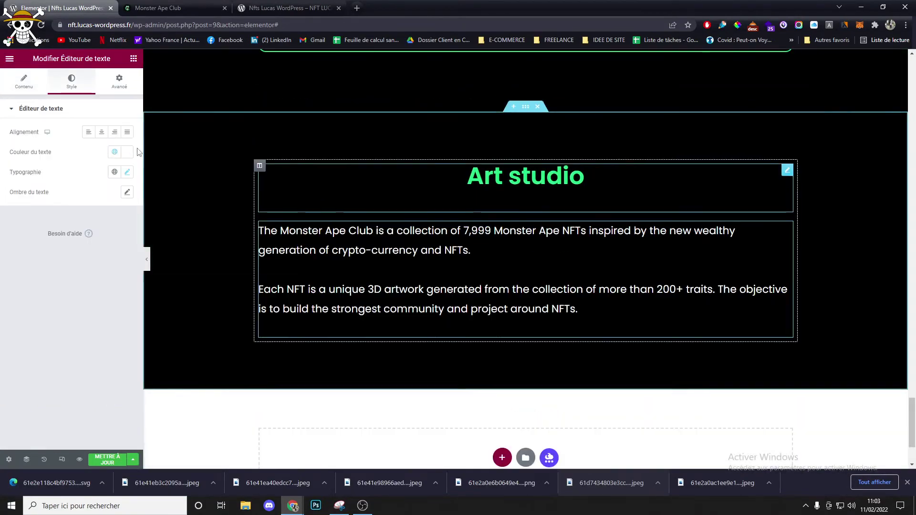
- Replace the duplicated text with the copied N-hance Studio description, split into three paragraphs as on the Monster Ape Club site
click(24, 81)
click(109, 138)
click(90, 138)
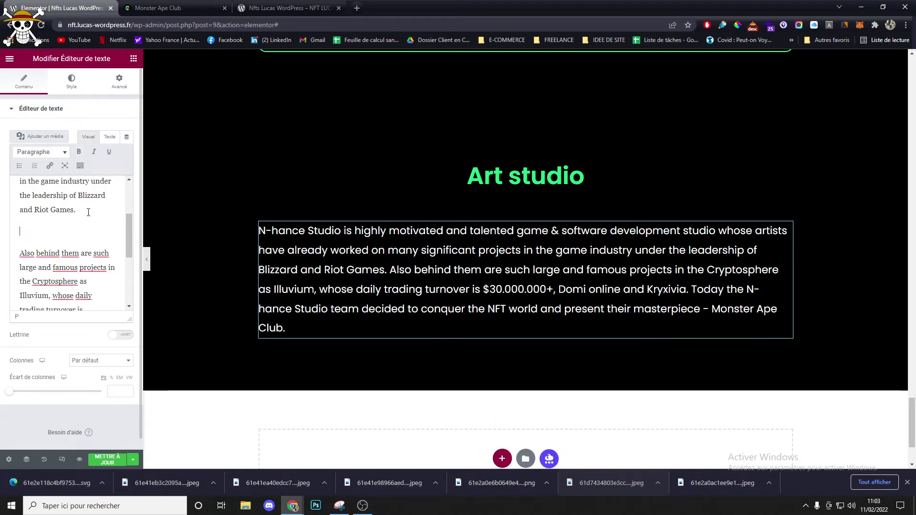
click(138, 6)
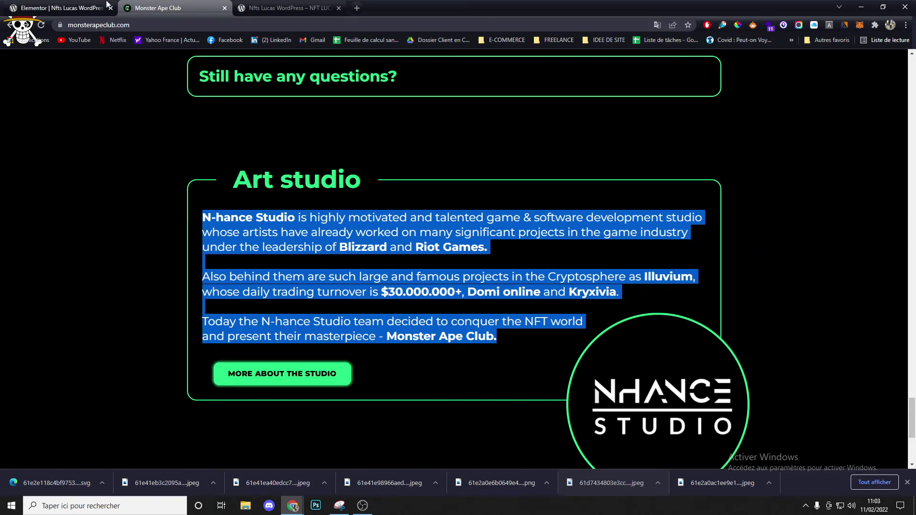
click(57, 7)
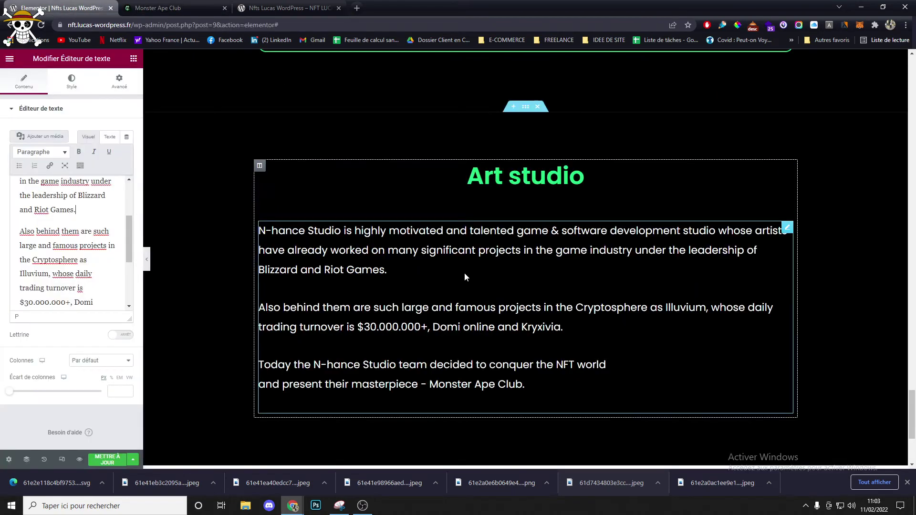
- Duplicate the hero section's "Buy On OpenSea" button and move the copy below the Art studio text
scroll(841, 310, up, 20)
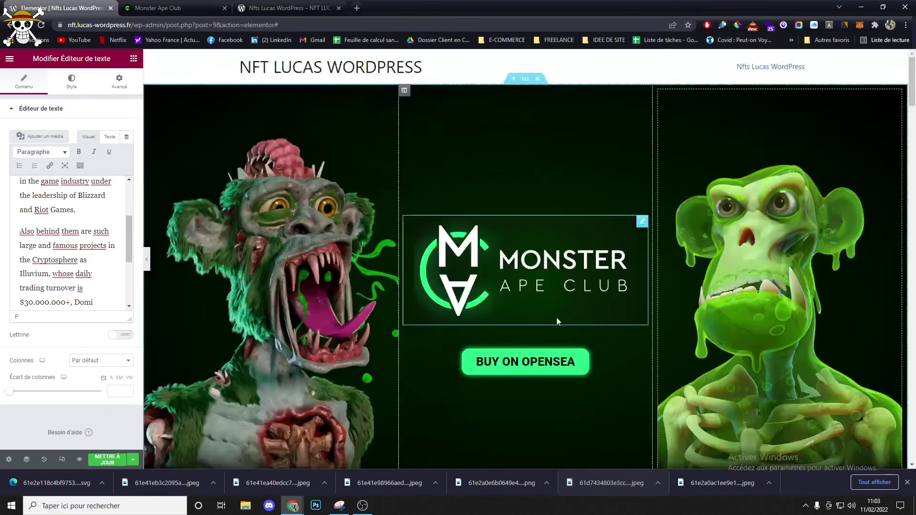
right_click(612, 364)
click(636, 352)
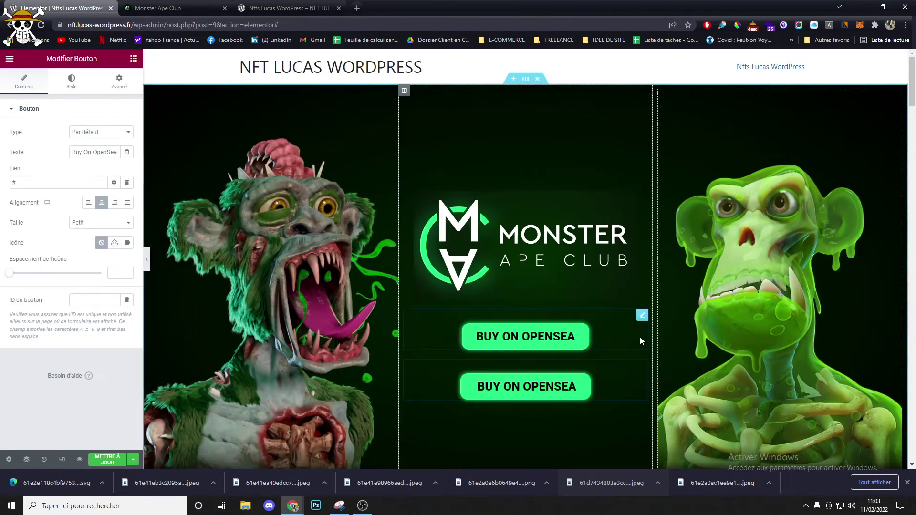
scroll(618, 317, down, 15)
scroll(494, 367, down, 15)
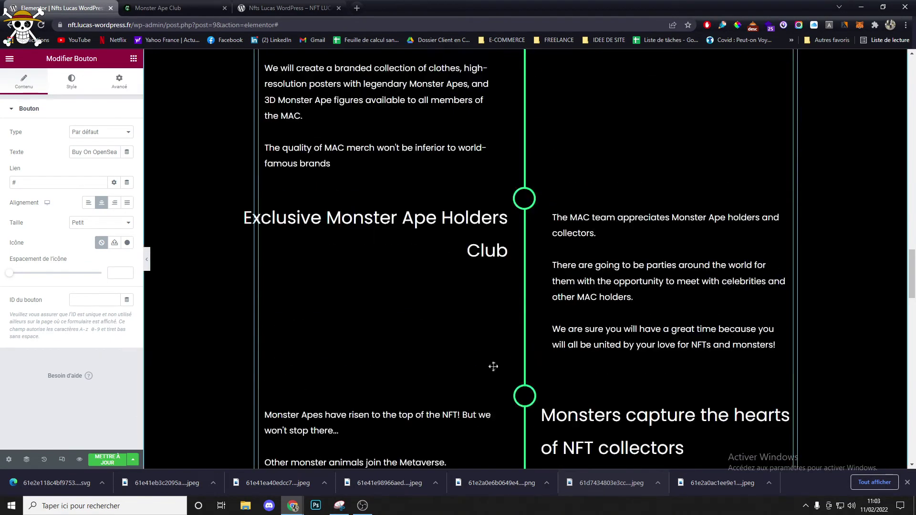
drag(495, 370, 384, 310)
- Align the Art studio button to the left and clear all of its margins
click(19, 86)
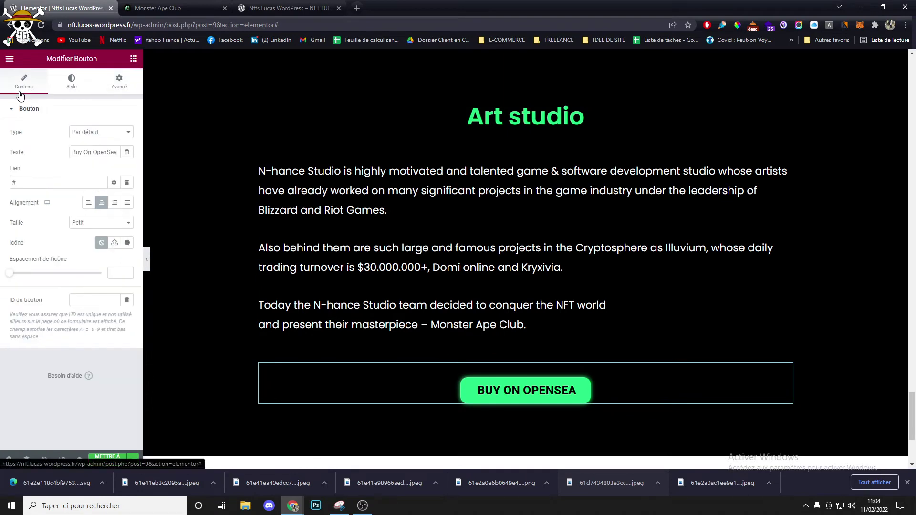
click(88, 203)
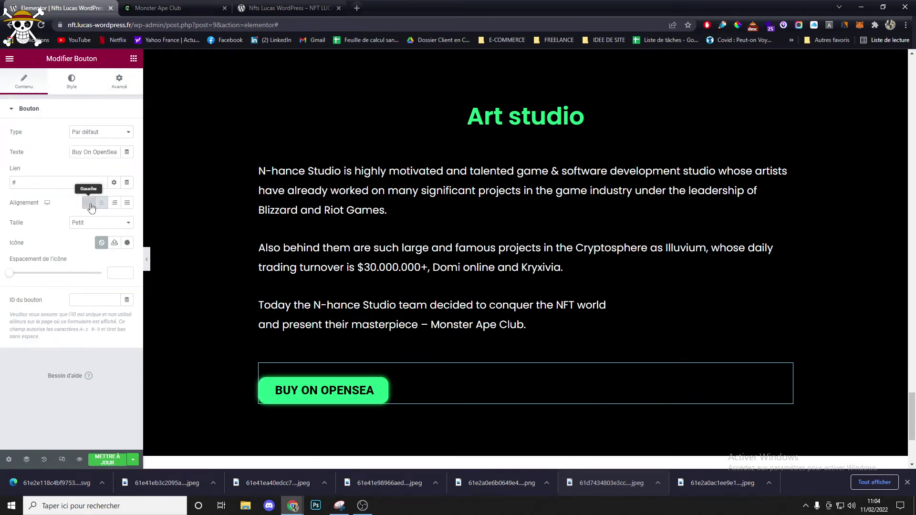
click(119, 81)
click(99, 144)
text(30)
key(BackSpace)
key(BackSpace)
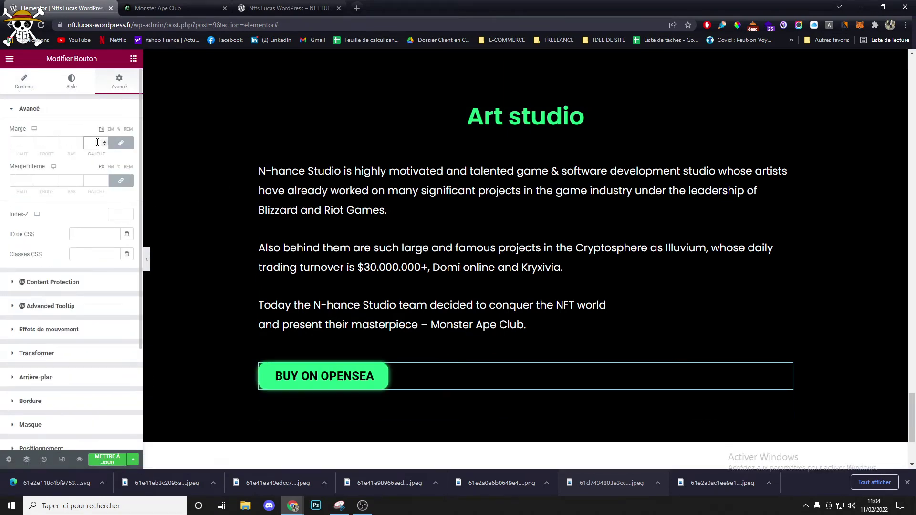
- Add a two-column inner section below the Art studio text and move the button into its left column
click(193, 6)
click(107, 5)
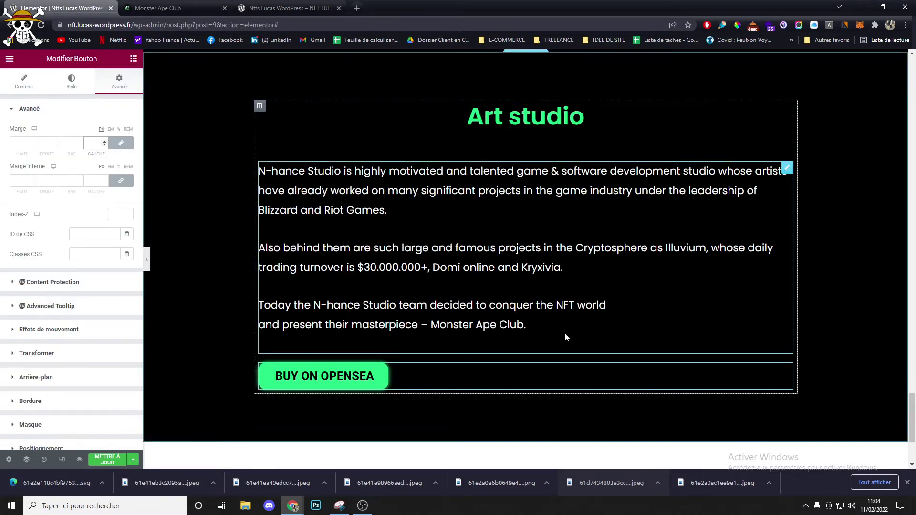
click(134, 58)
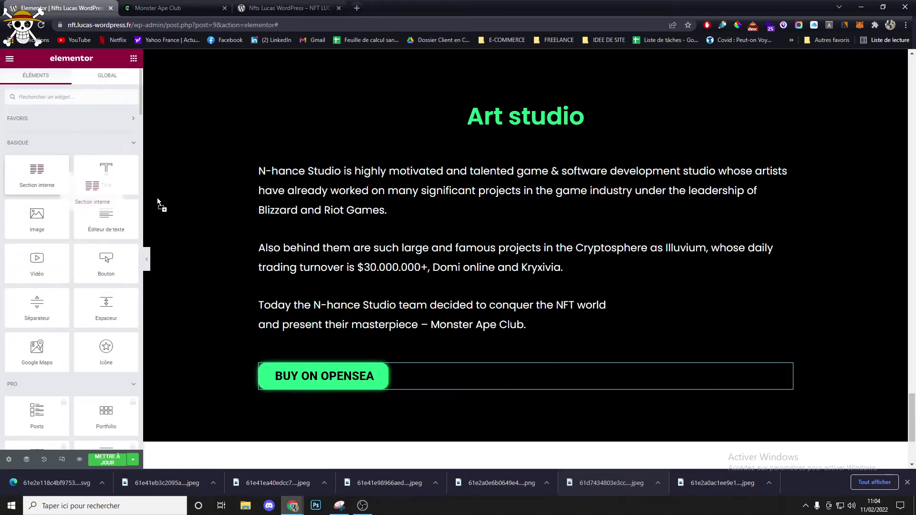
drag(158, 201, 543, 351)
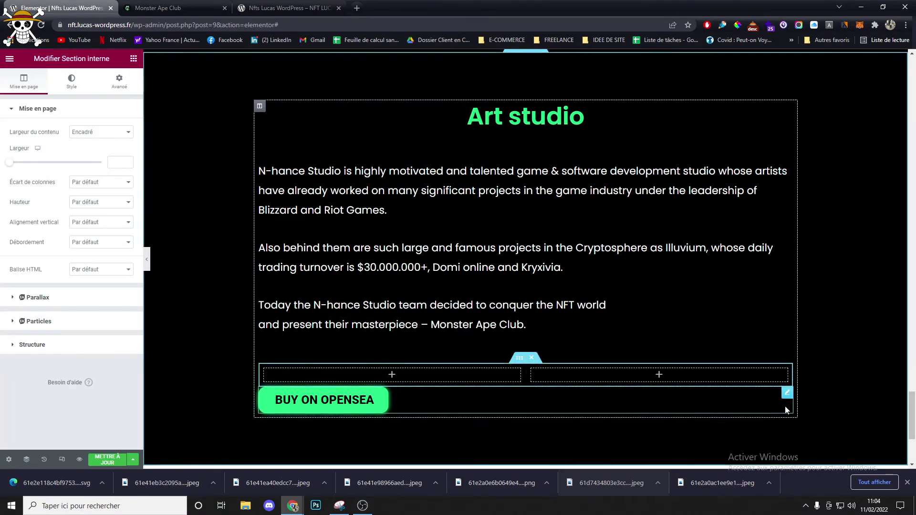
drag(787, 410, 429, 375)
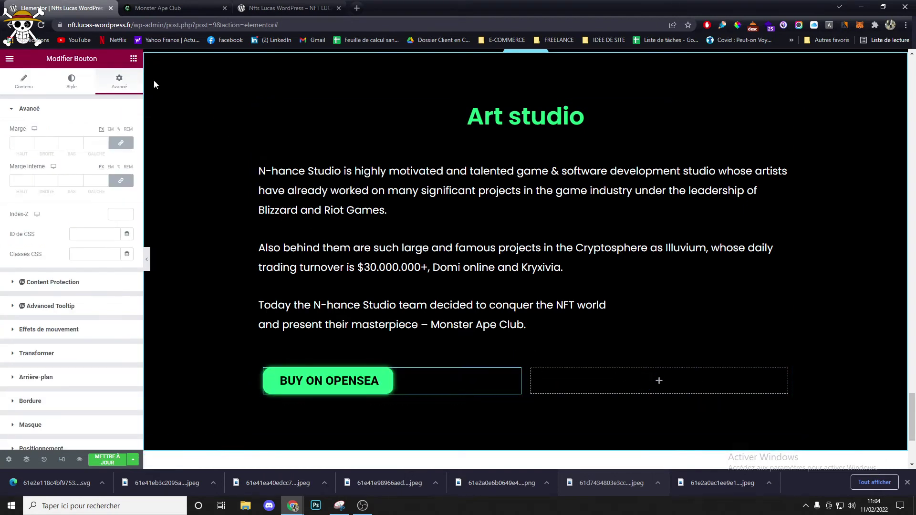
- Add an Image widget to the inner section's right column and open the media library for it
click(134, 58)
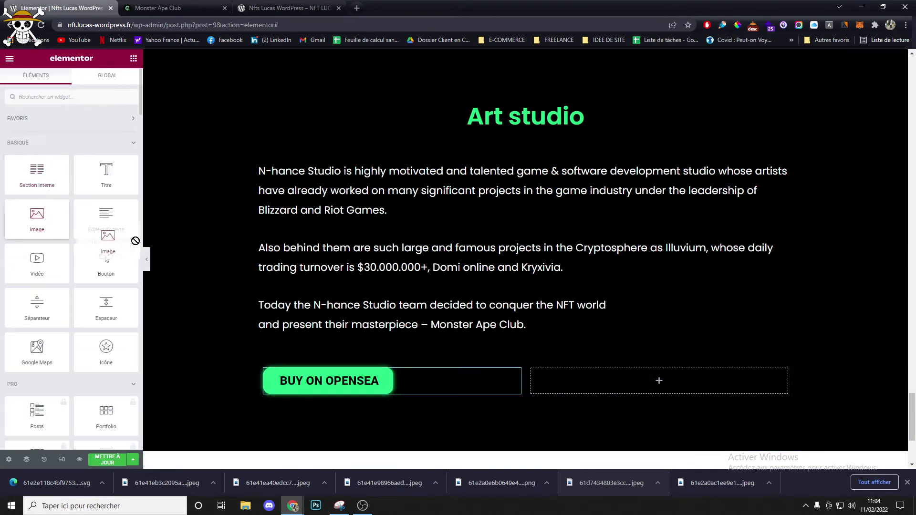
drag(135, 241, 651, 377)
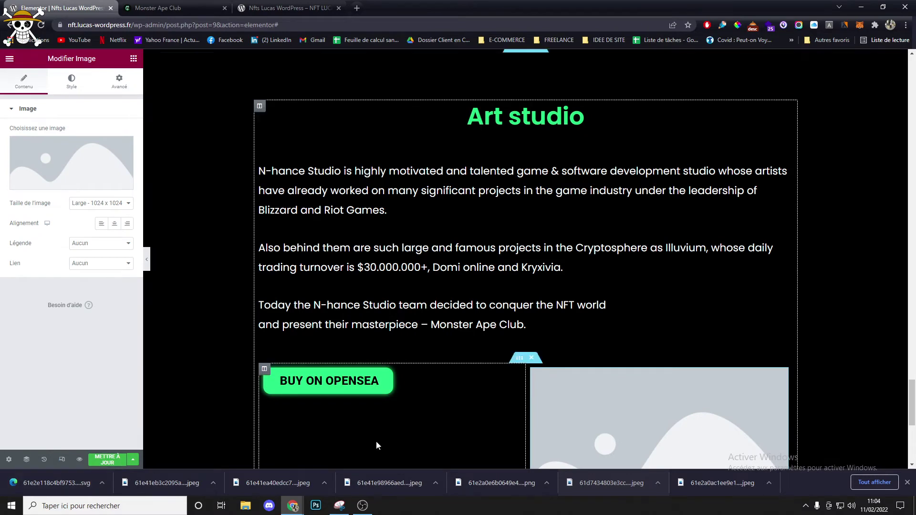
click(19, 176)
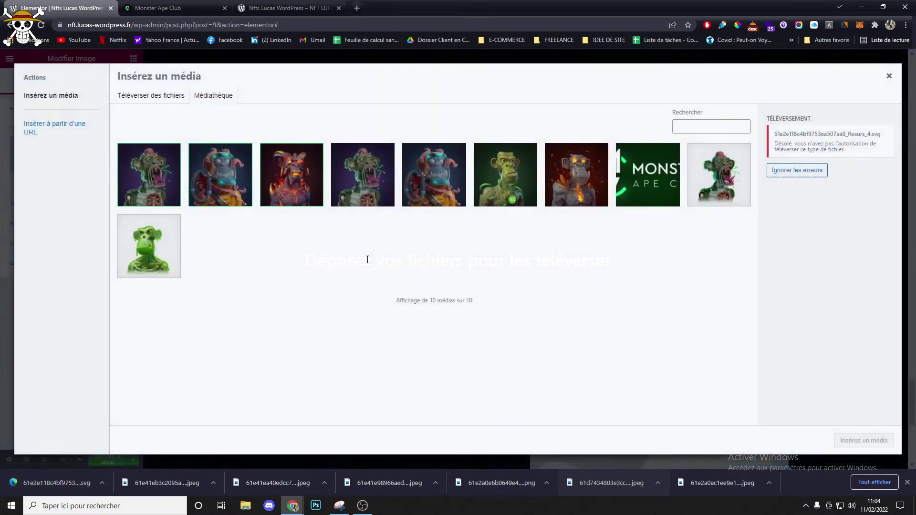
- Capture the circular NHANCE Studio logo from the Monster Ape Club site with the Snipping Tool (Outil Capture d'écran)
click(288, 7)
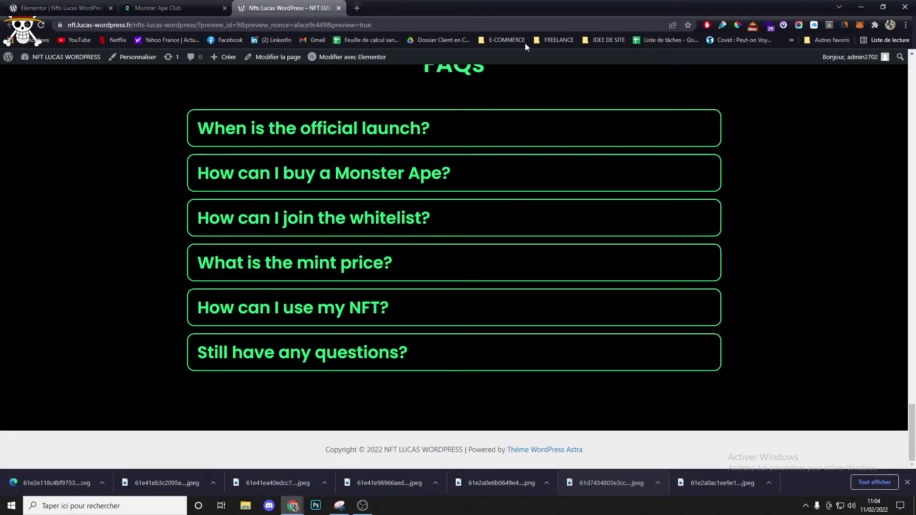
click(231, 5)
click(720, 223)
scroll(729, 334, down, 3)
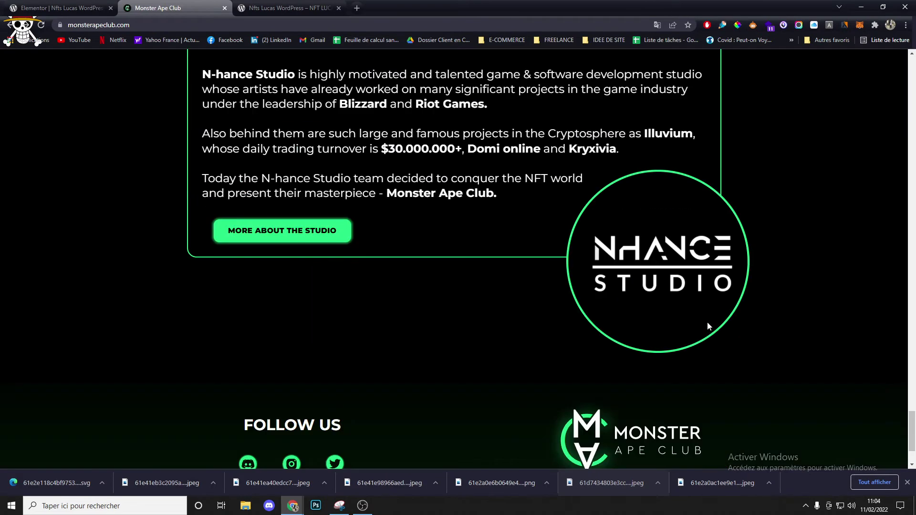
click(337, 509)
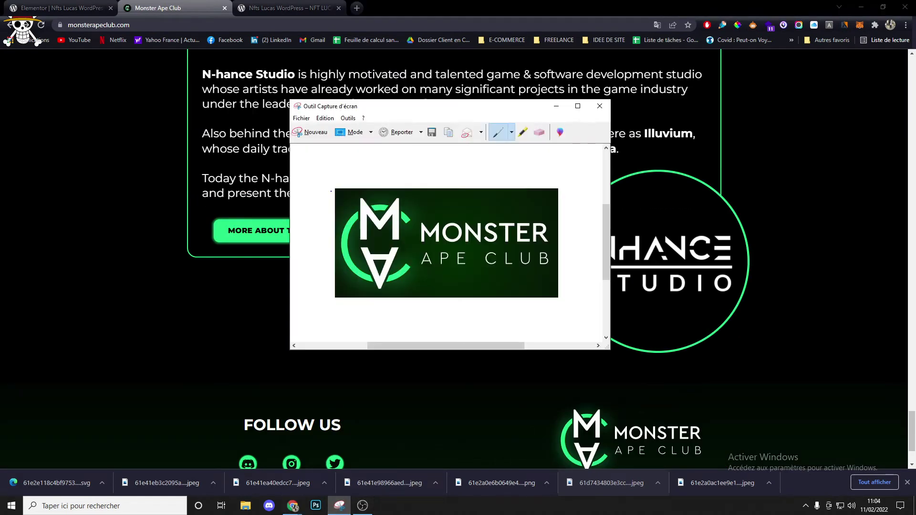
click(313, 136)
drag(802, 363, 562, 168)
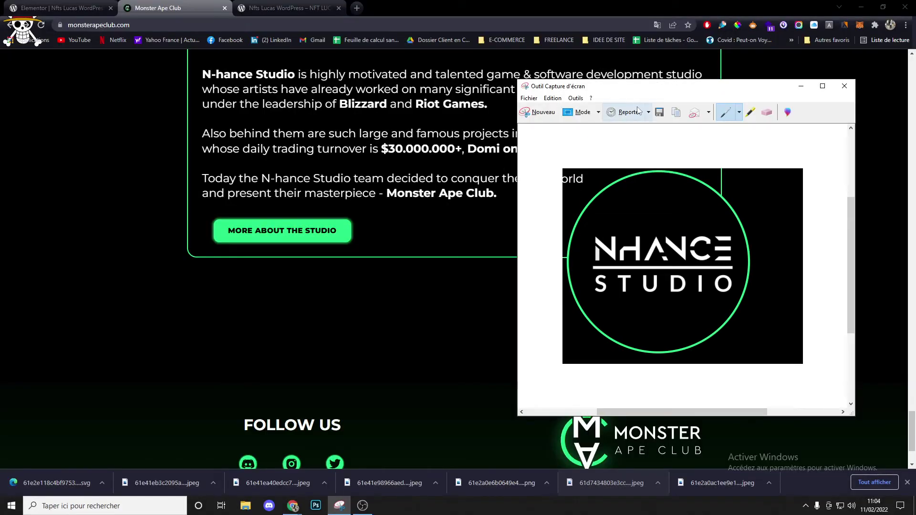
- Save the logo capture as a PNG file named nft
key(ctrl+s)
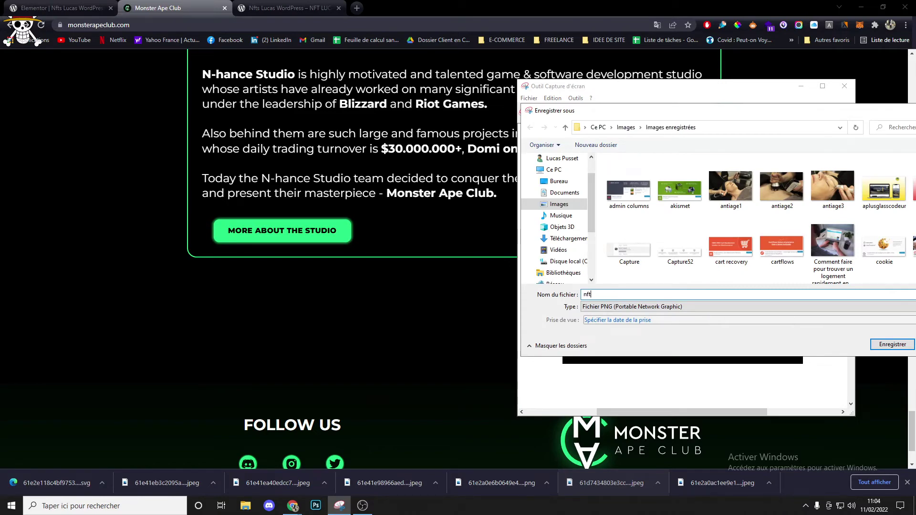
text(nft)
key(Return)
- Upload the saved NHANCE Studio logo capture in Elementor's media window and insert it into the Image widget
click(89, 4)
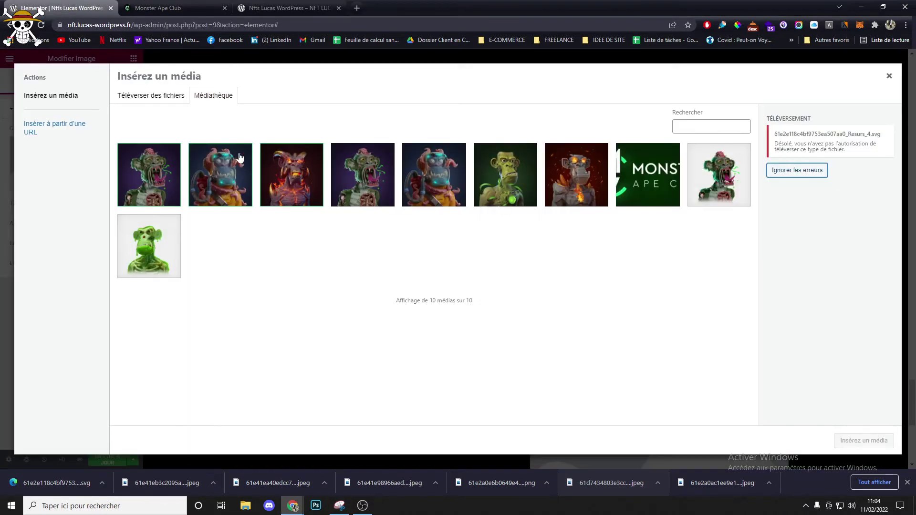
click(170, 96)
click(506, 247)
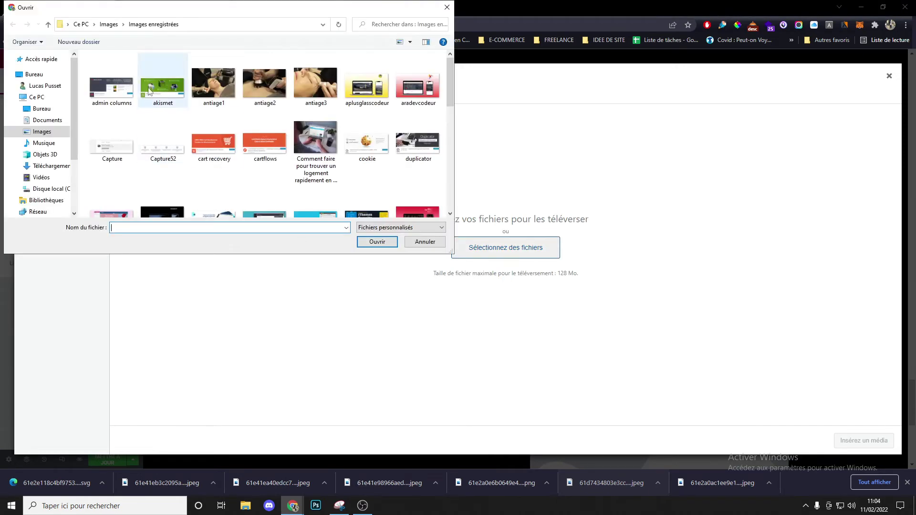
click(54, 61)
double_click(267, 187)
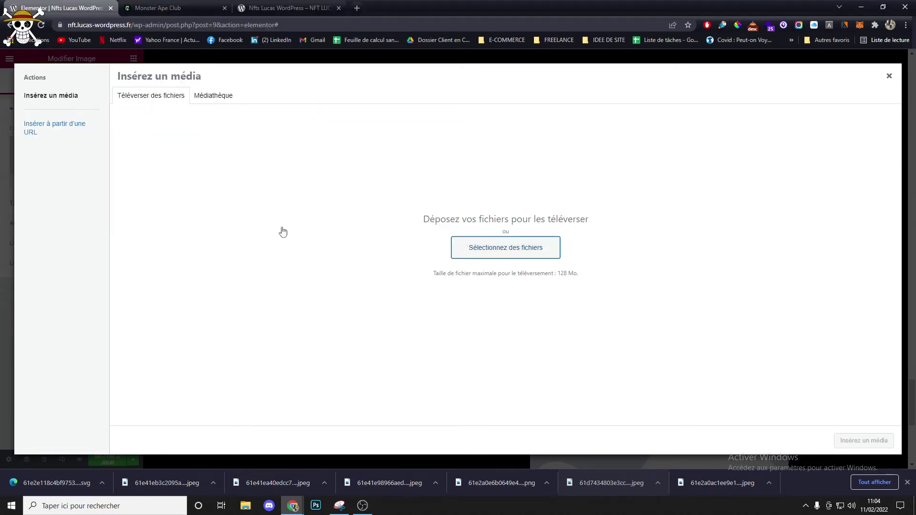
click(862, 436)
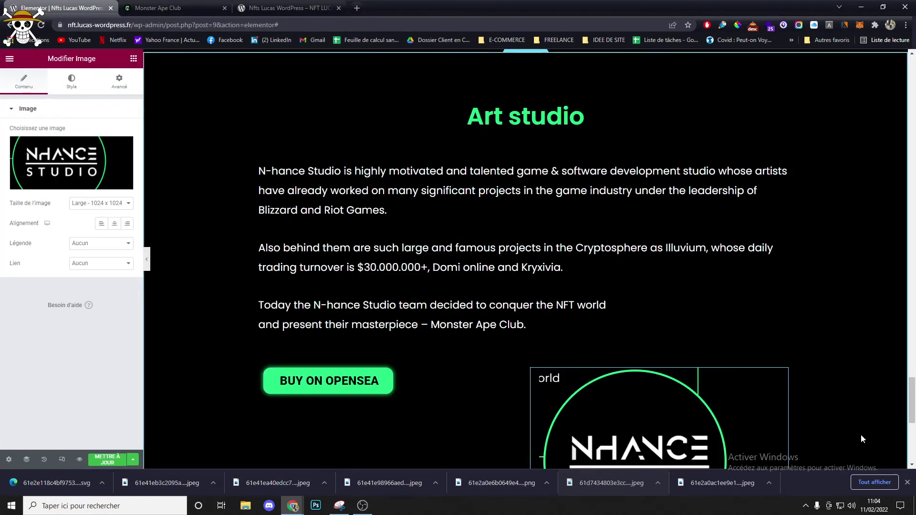
- Delete the NHANCE Studio logo image and place the BUY ON OPENSEA button directly under the Art studio text, outside the inner section
scroll(491, 185, down, 5)
scroll(491, 185, up, 3)
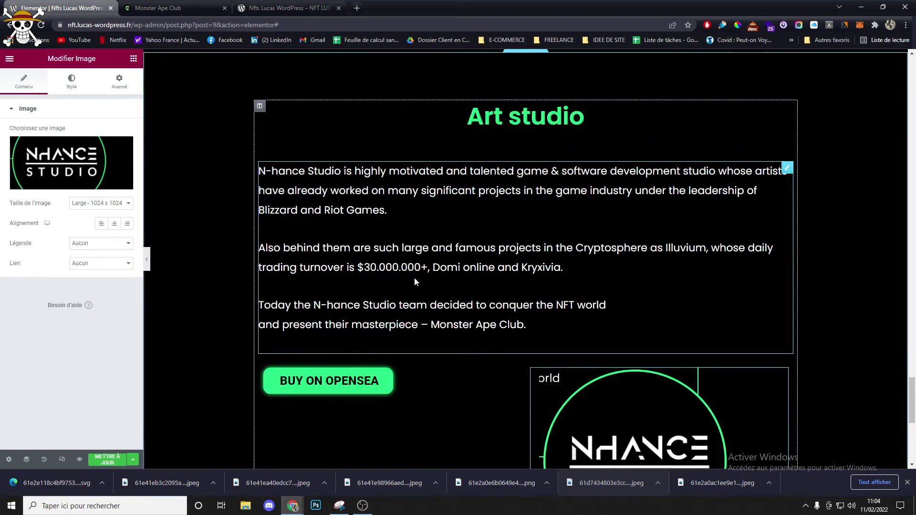
scroll(414, 276, up, 2)
scroll(677, 275, down, 7)
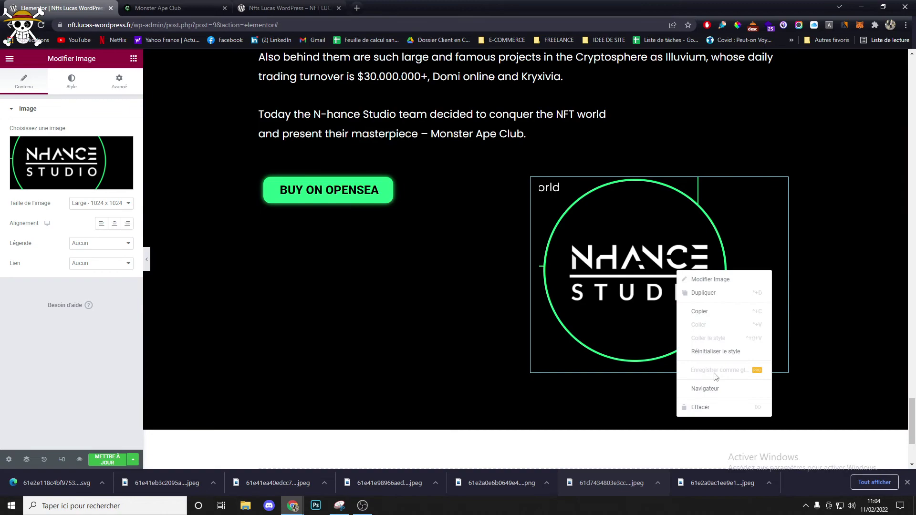
click(693, 407)
scroll(525, 209, up, 2)
scroll(520, 216, up, 5)
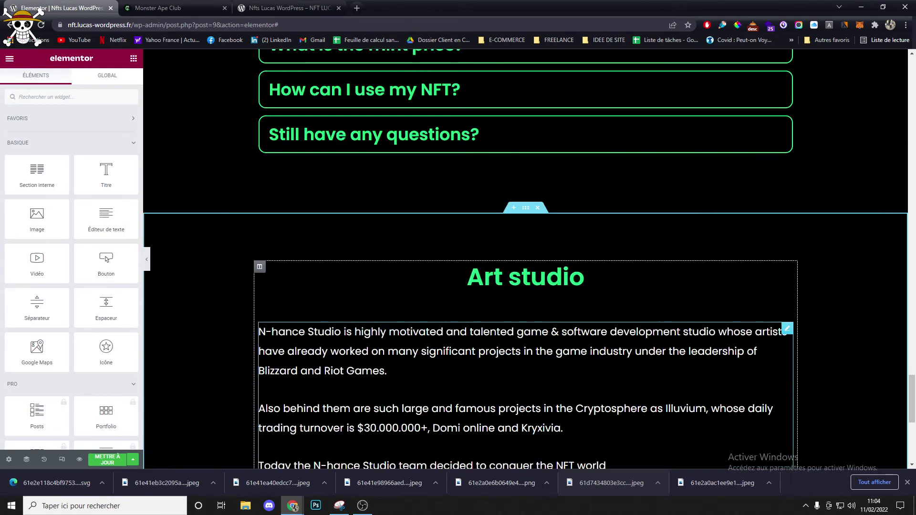
scroll(493, 290, down, 5)
drag(515, 294, 429, 287)
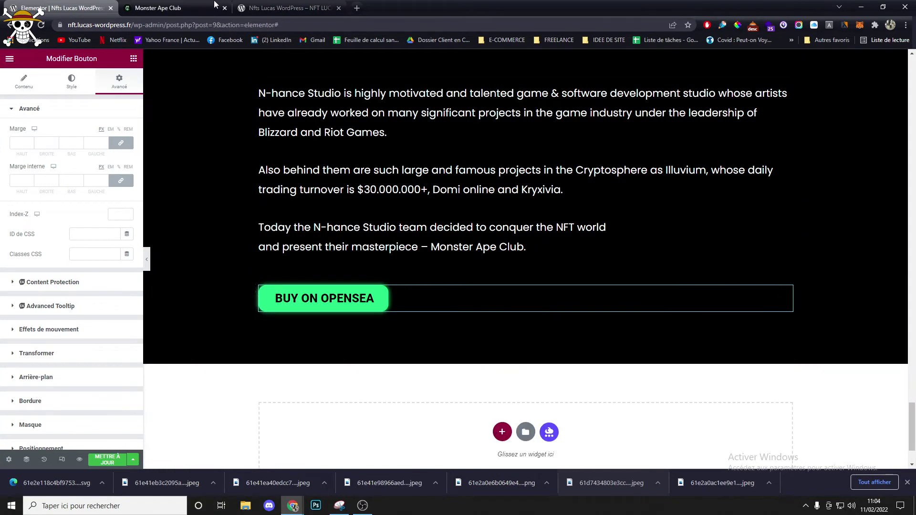
- Check the footer of the Monster Ape Club site and add a new single-column section below the Art studio section
key(ctrl+Tab)
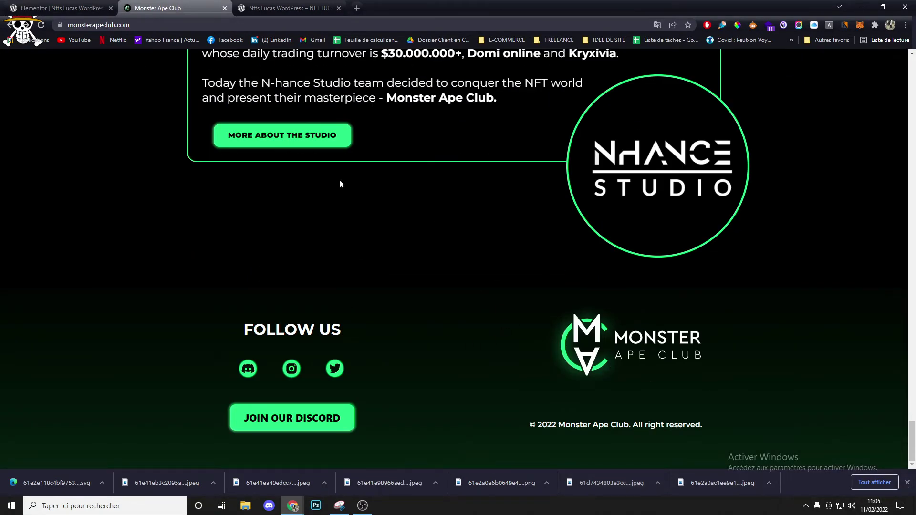
click(48, 7)
click(138, 4)
key(ctrl+shift+Tab)
click(503, 432)
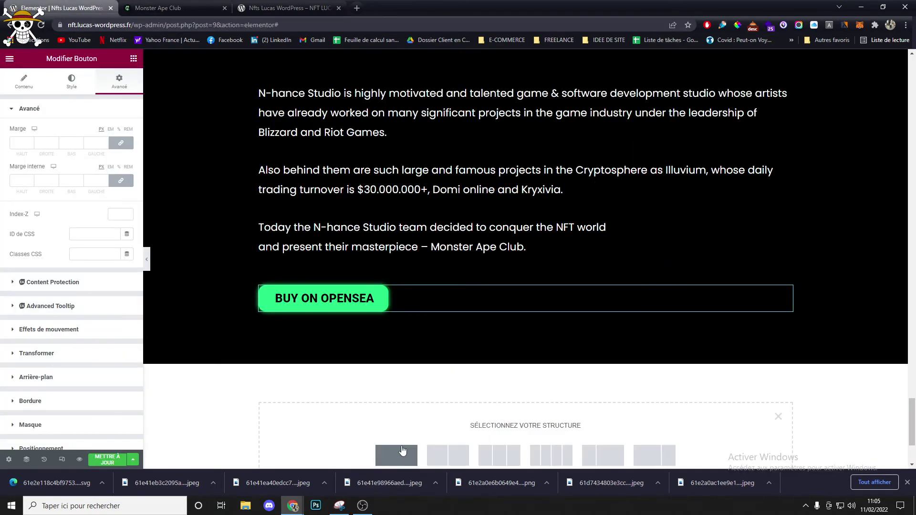
click(401, 449)
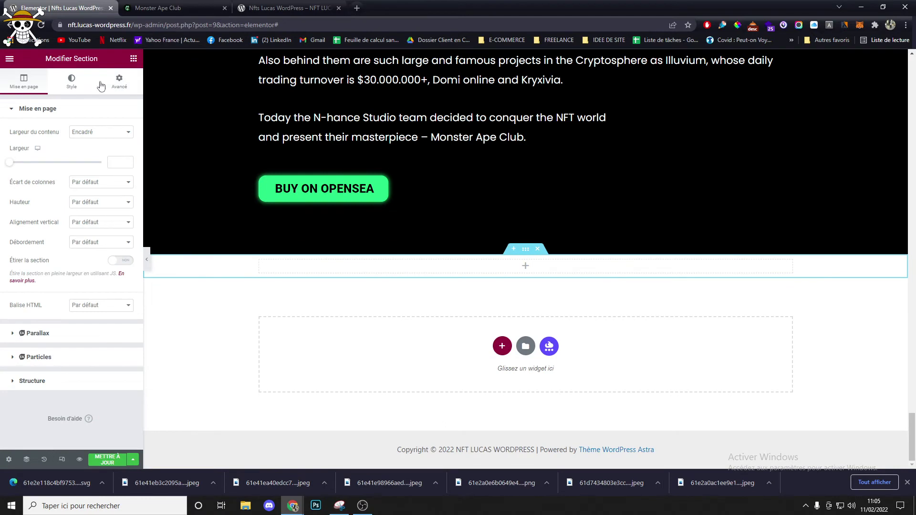
- Unlink the new section's padding (Marge interne) values and set 100 px at the top and bottom
click(117, 83)
click(121, 180)
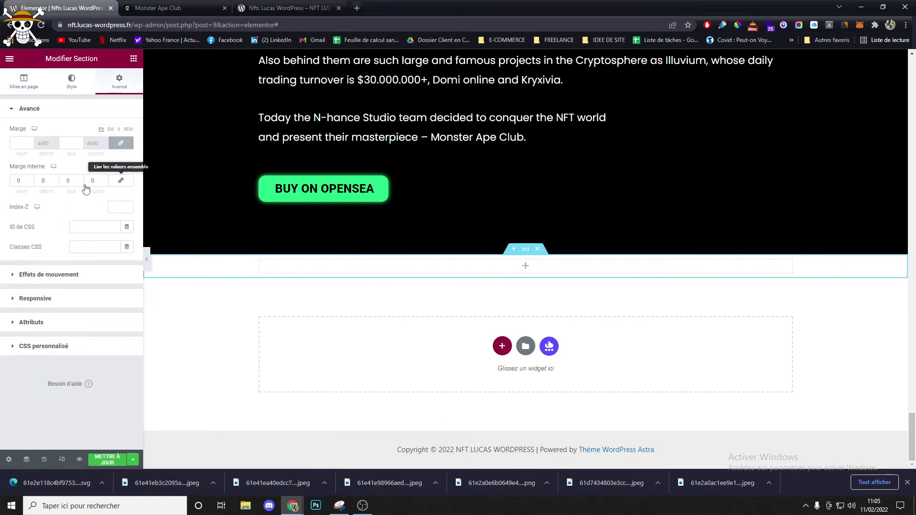
click(16, 181)
text(100)
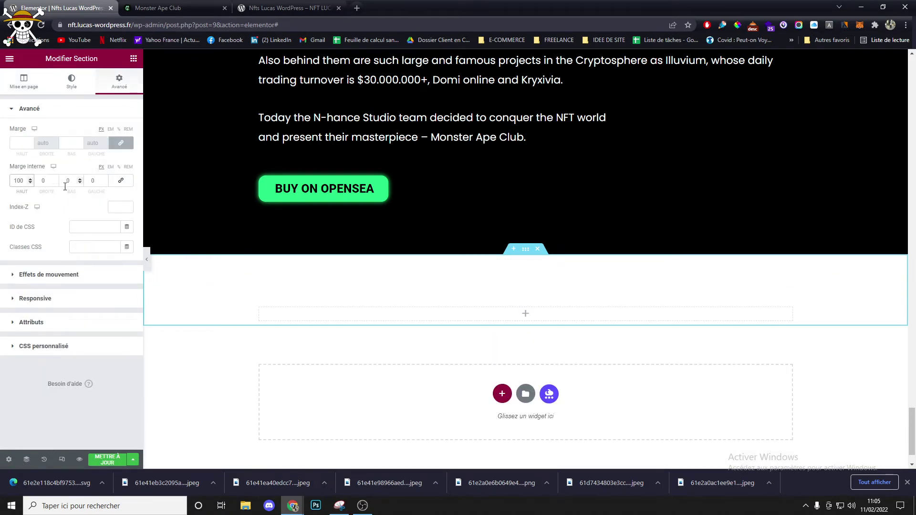
text(100)
- Check the reference footer's background and give the new section a gradient background with black as its first colour
click(208, 5)
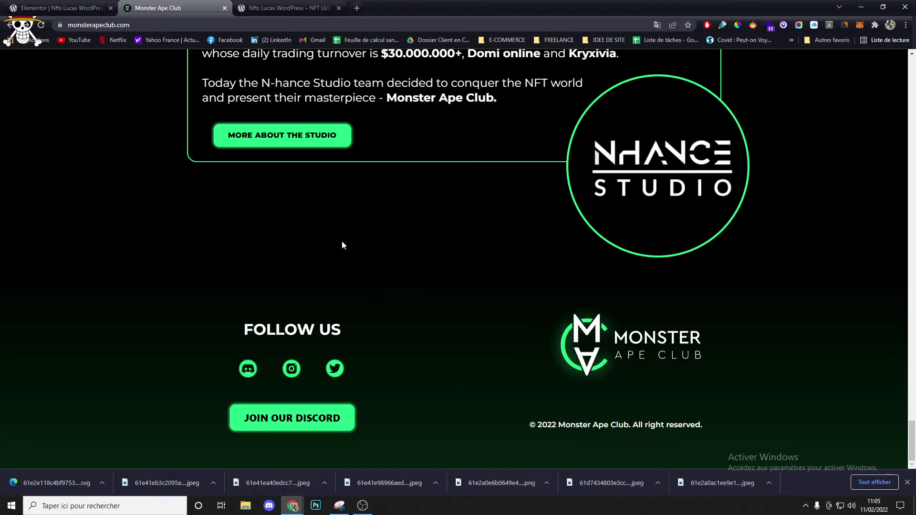
click(107, 6)
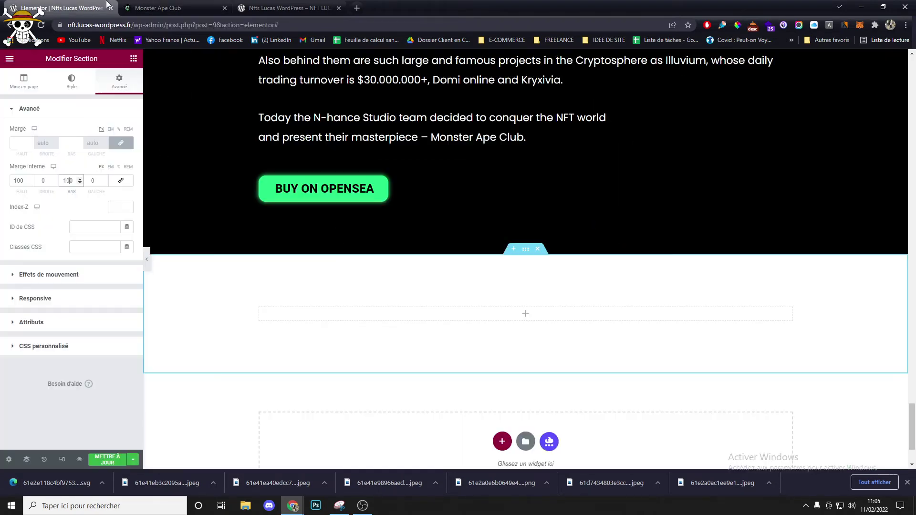
click(72, 83)
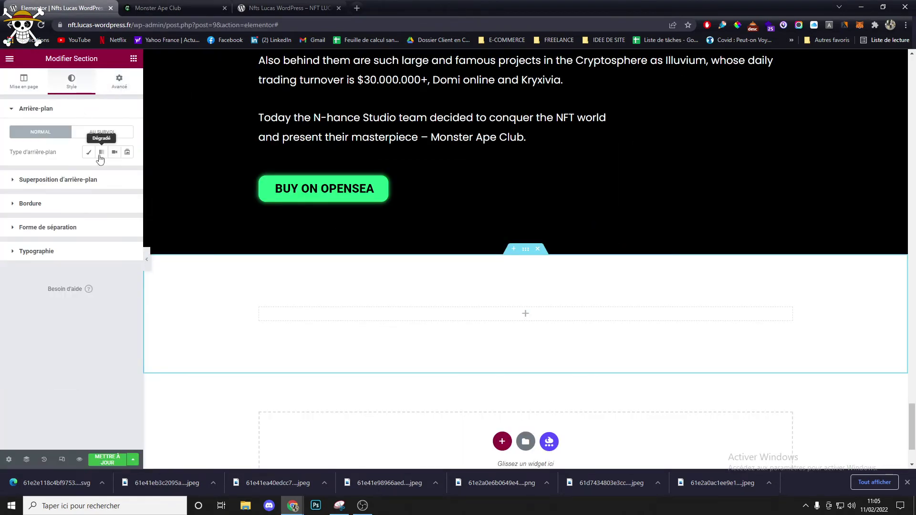
click(101, 152)
click(127, 172)
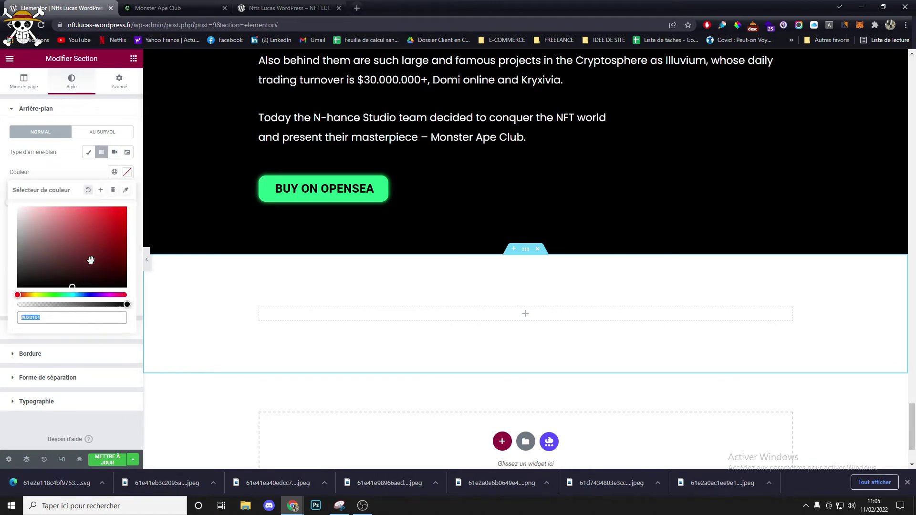
drag(91, 260, 9, 300)
click(139, 224)
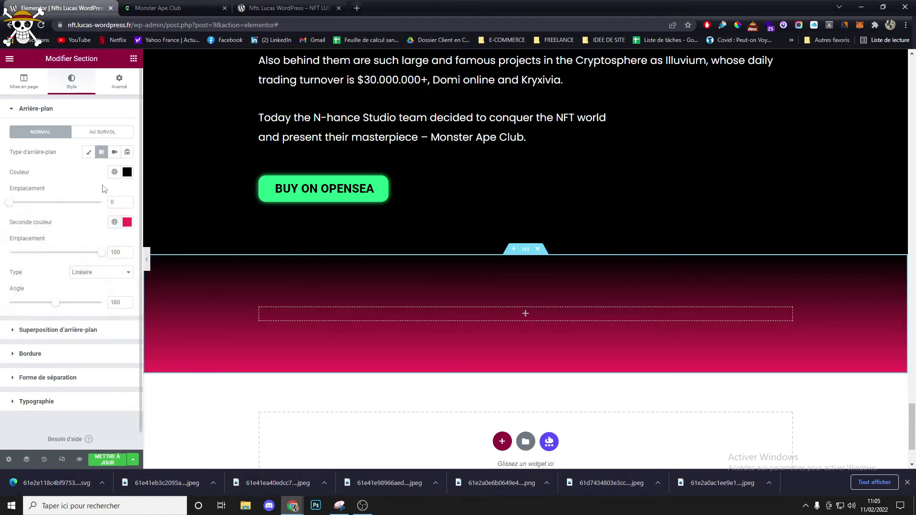
- Set the gradient's second colour to the site's bright green from the global colours
click(114, 222)
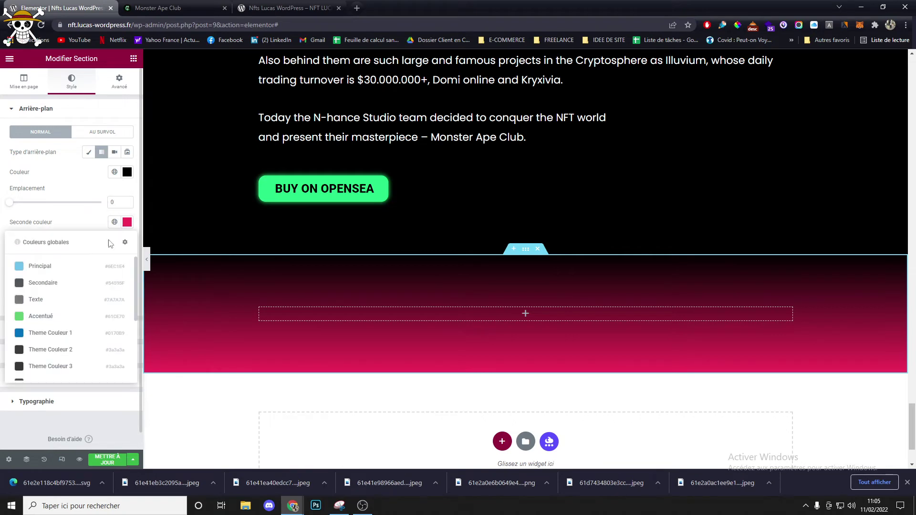
scroll(49, 353, down, 2)
click(50, 368)
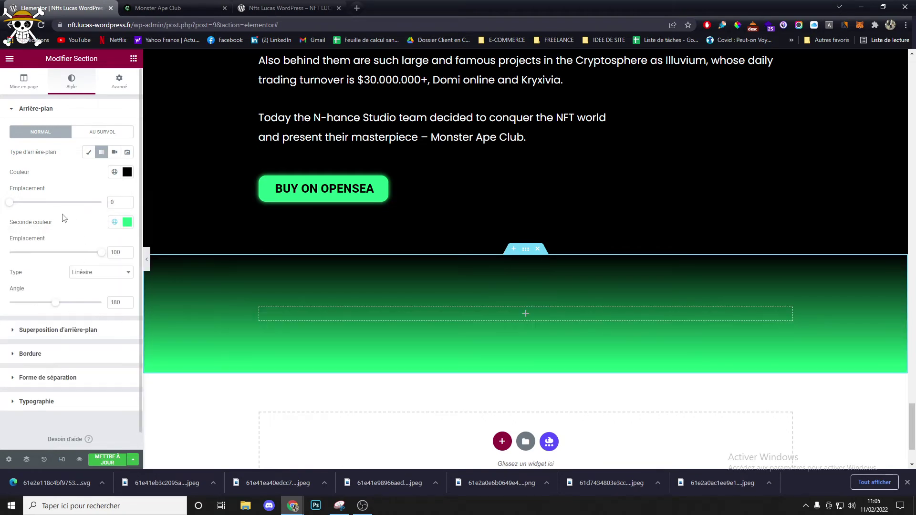
- Try different gradient locations and angles, setting the first colour's location to 66 and the second colour's to 100
drag(10, 204, 51, 203)
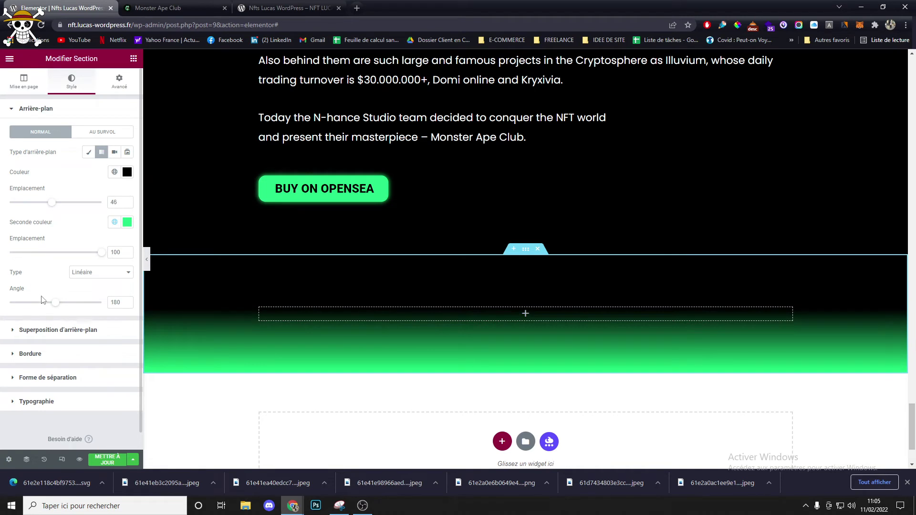
mouse_move(59, 306)
mouse_down()
mouse_move(67, 303)
mouse_move(51, 302)
mouse_up()
key(ctrl+z)
click(94, 255)
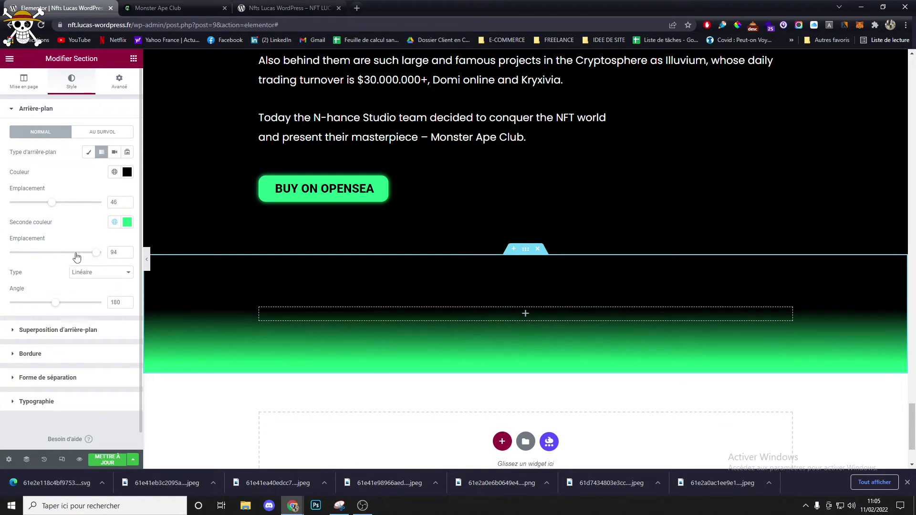
drag(98, 257, 38, 253)
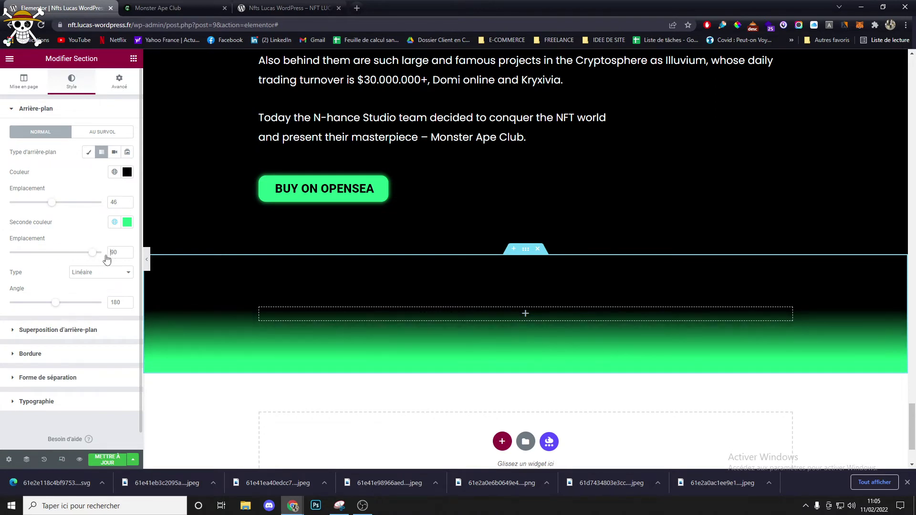
mouse_move(106, 259)
mouse_down()
mouse_move(62, 258)
mouse_move(124, 258)
mouse_up()
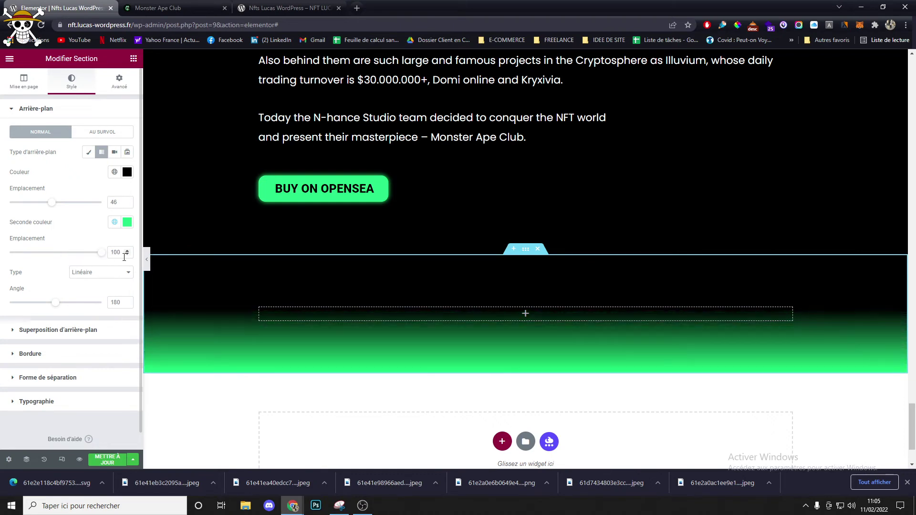
drag(51, 206, 74, 213)
- Switch to the Monster Ape Club site and copy the dark green 041F10 from its footer background with ColorPick Eyedropper
click(186, 8)
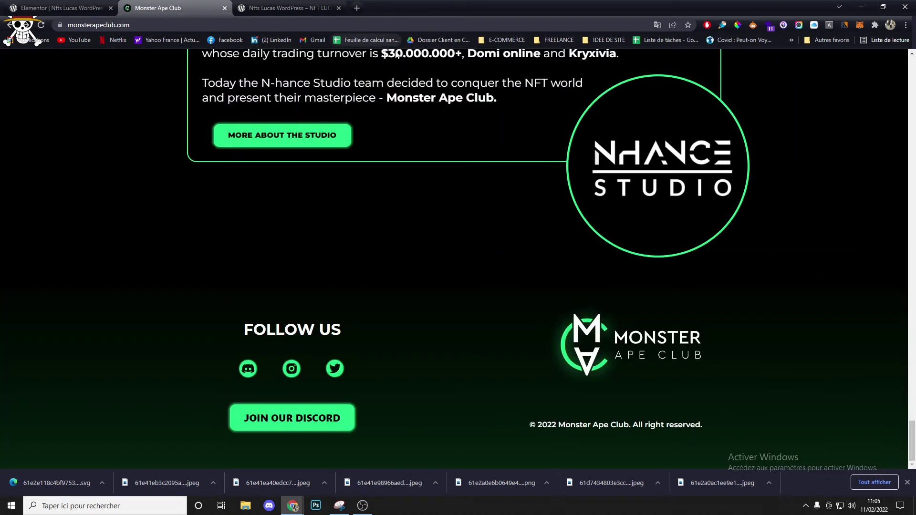
click(723, 25)
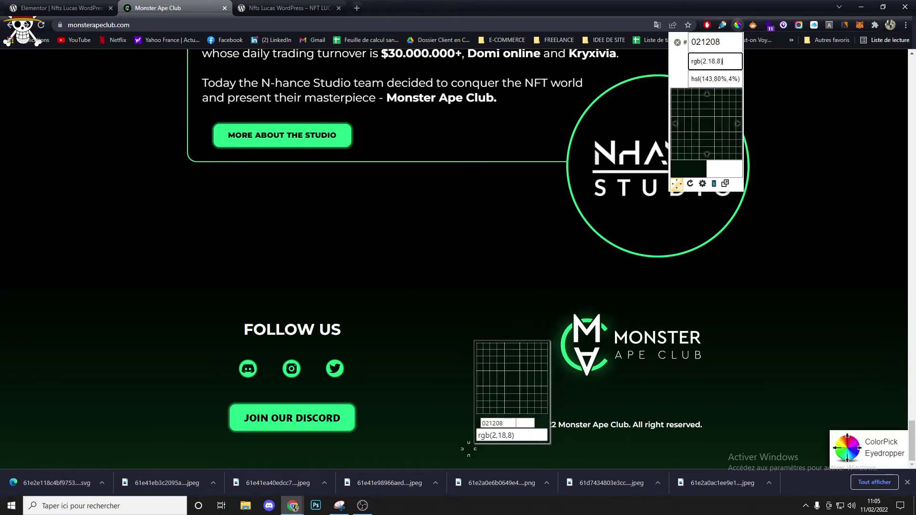
click(459, 462)
key(ctrl+c)
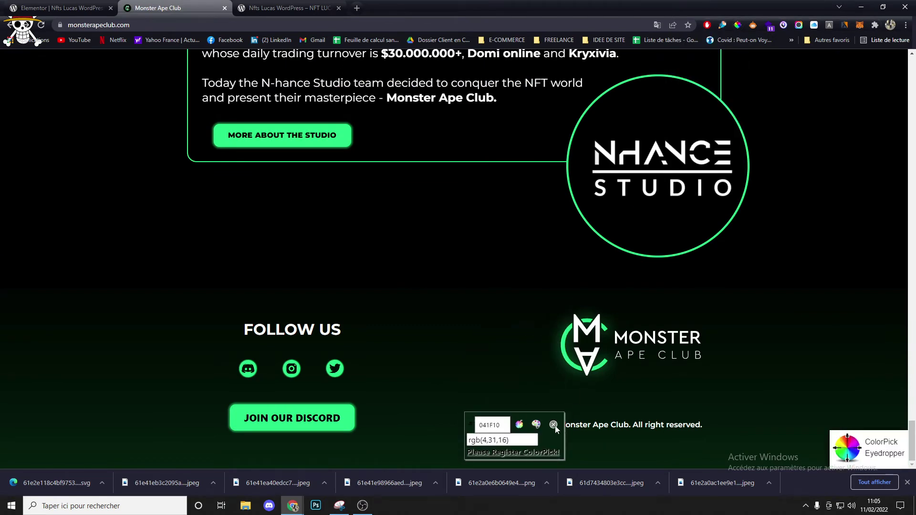
click(553, 424)
- Return to Elementor and set the gradient's second colour to 041F10
click(57, 8)
click(126, 222)
key(ctrl+v)
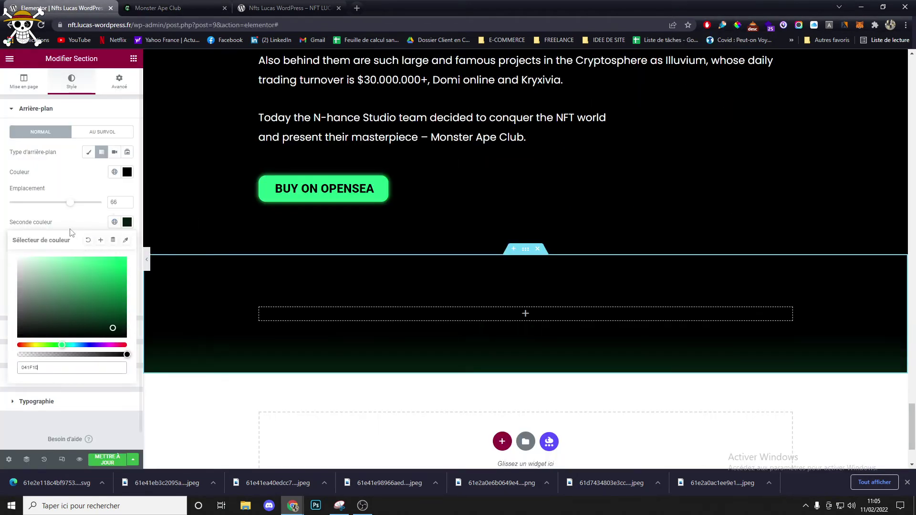
click(70, 231)
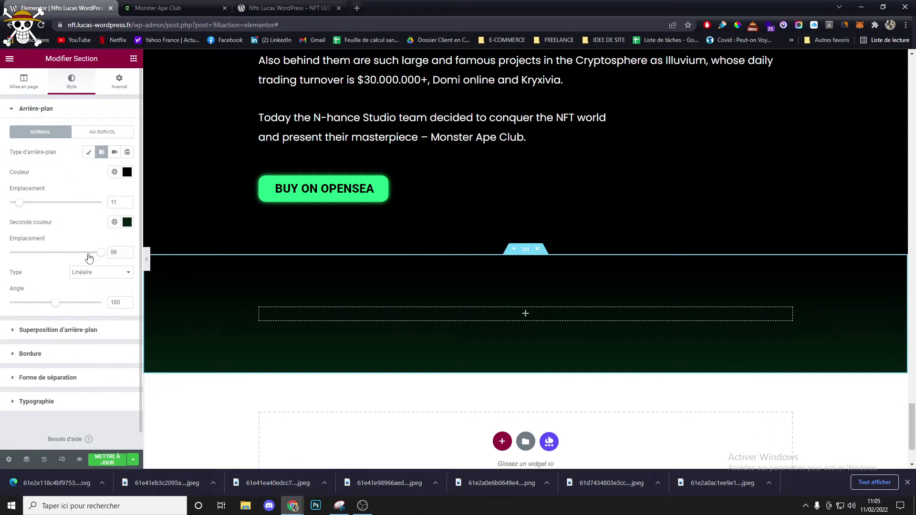
- Set the gradient locations to 11 for the first colour and 64 for the second, comparing with the reference footer
drag(89, 258, 74, 257)
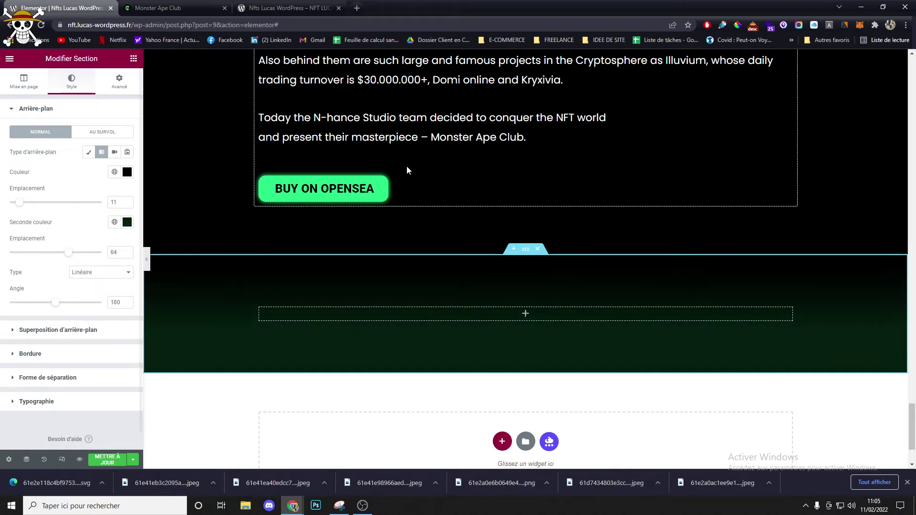
click(158, 8)
key(ctrl+shift+Tab)
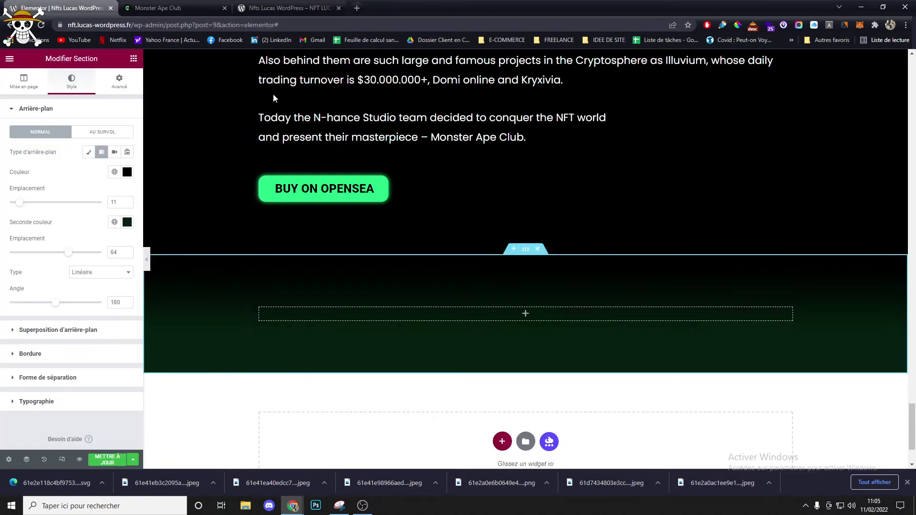
- Duplicate the Art studio heading and move the copy into the new gradient section
scroll(272, 96, up, 5)
right_click(505, 210)
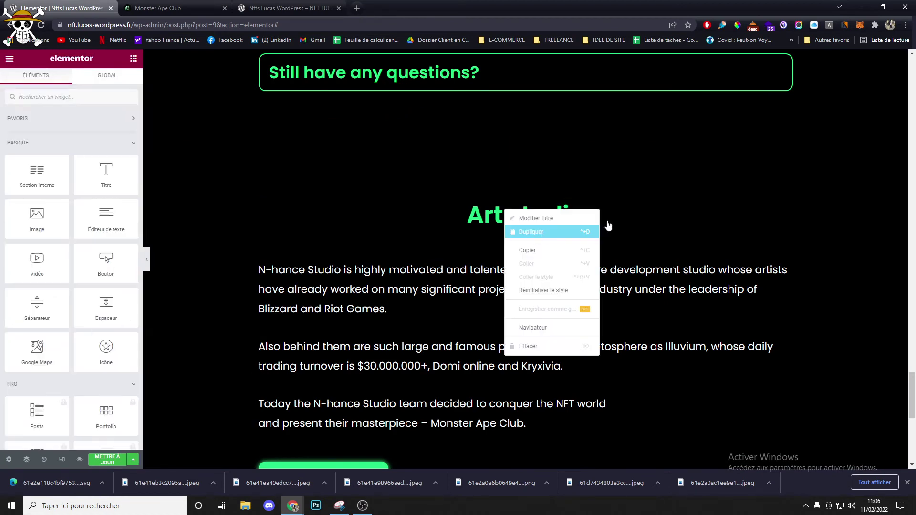
key(ctrl+d)
drag(783, 218, 274, 268)
- Duplicate the gradient section's column with its heading to match the reference footer's two-column layout
right_click(262, 260)
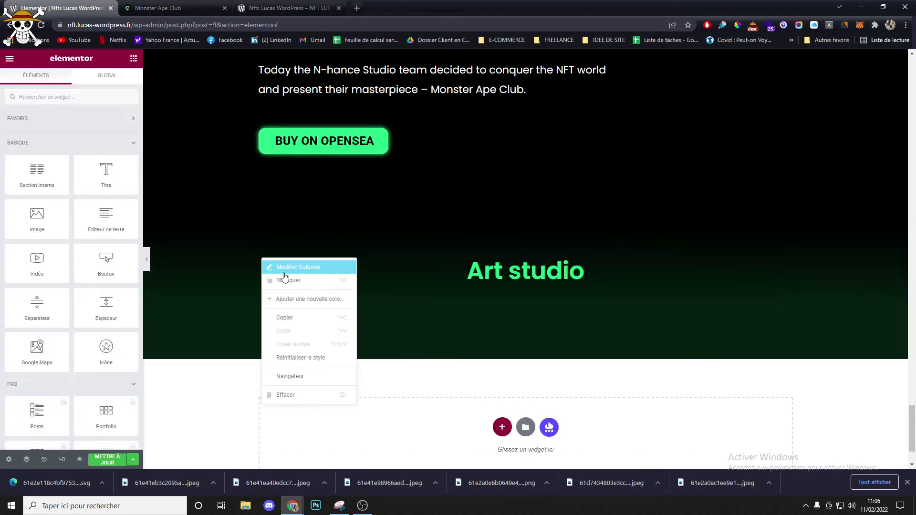
click(290, 280)
click(191, 10)
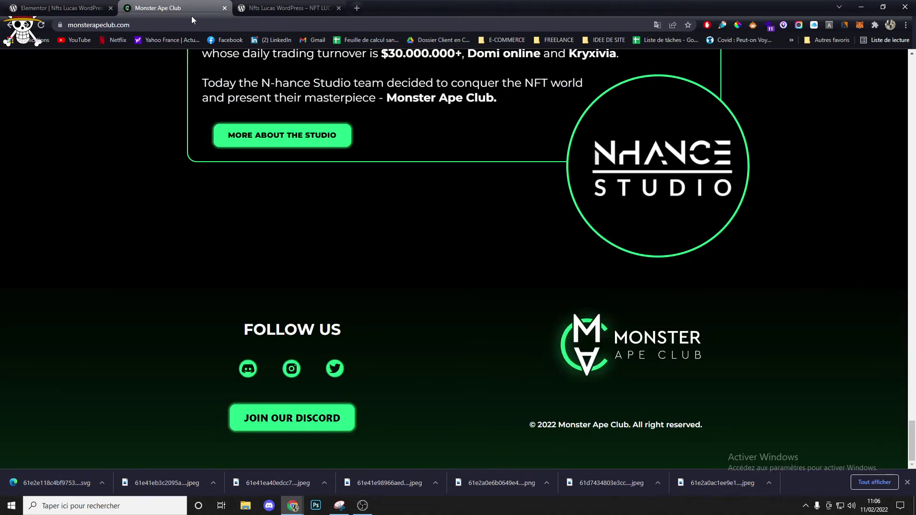
click(48, 4)
- Replace the left column's heading text with FOLLOW US, copied from the Monster Ape Club footer
click(317, 285)
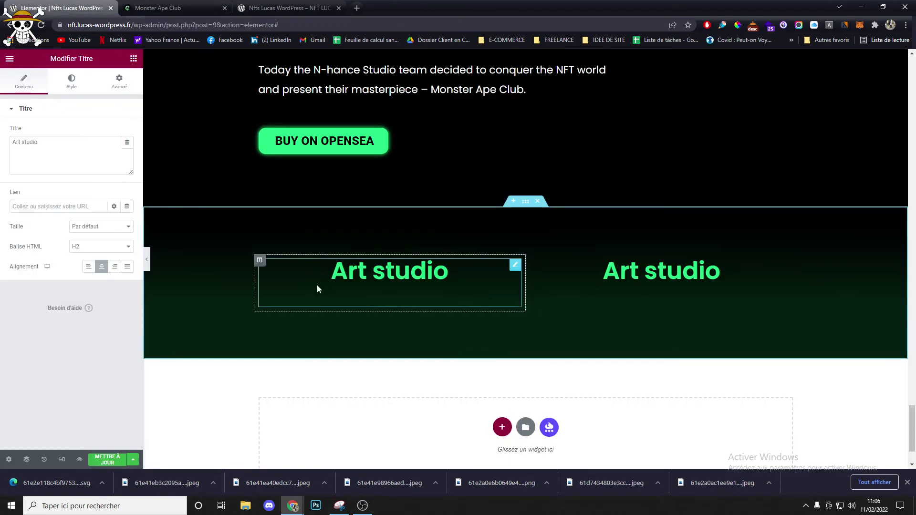
key(ctrl+Tab)
double_click(304, 337)
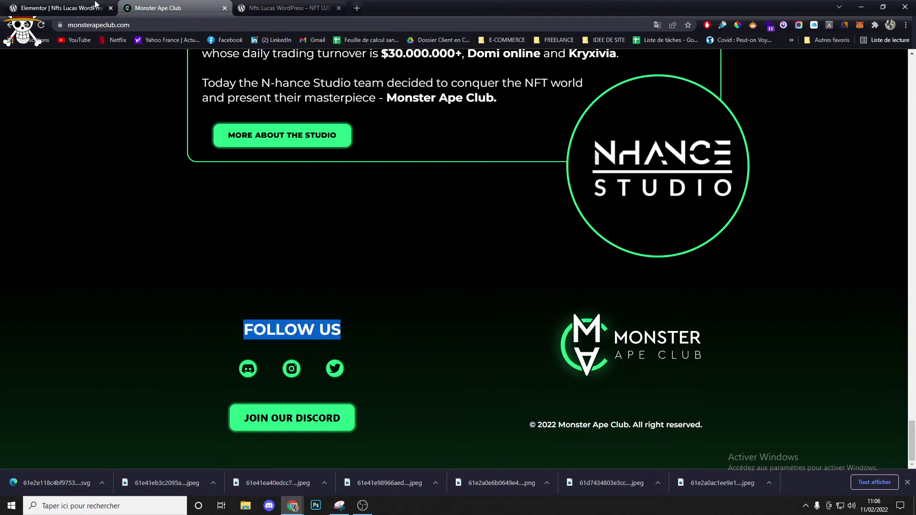
key(ctrl+c)
click(96, 5)
click(58, 157)
key(ctrl+a)
key(ctrl+v)
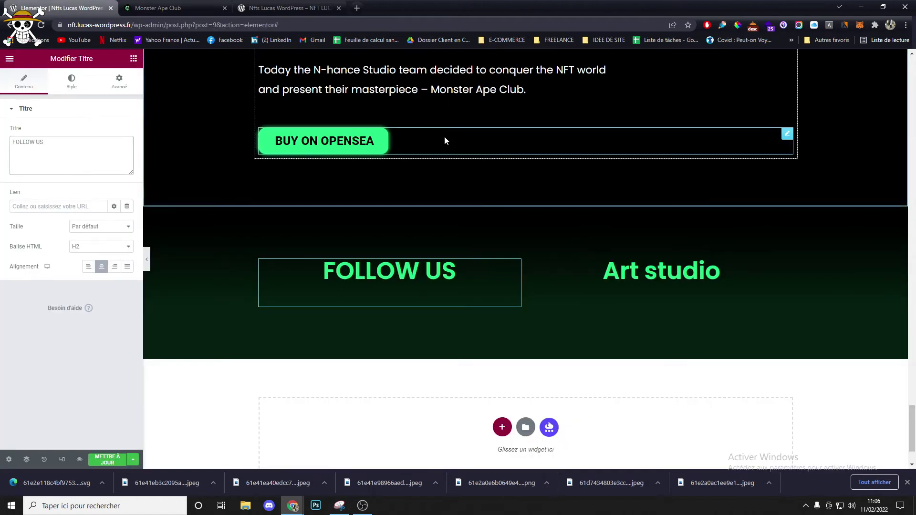
- Duplicate the BUY ON OPENSEA button and move the copy below the FOLLOW US heading
right_click(446, 139)
click(470, 159)
drag(748, 149, 424, 315)
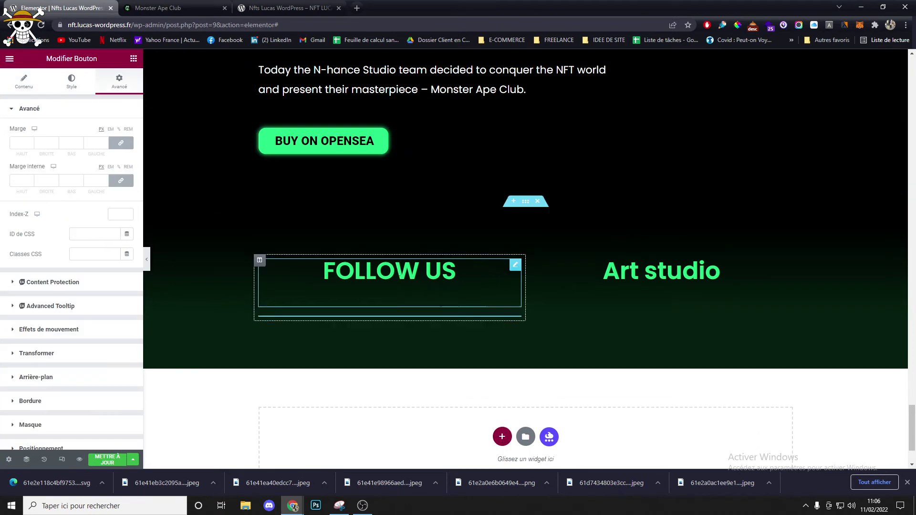
- Set the FOLLOW US heading's text colour to white (#FFFFFF)
click(76, 88)
click(127, 132)
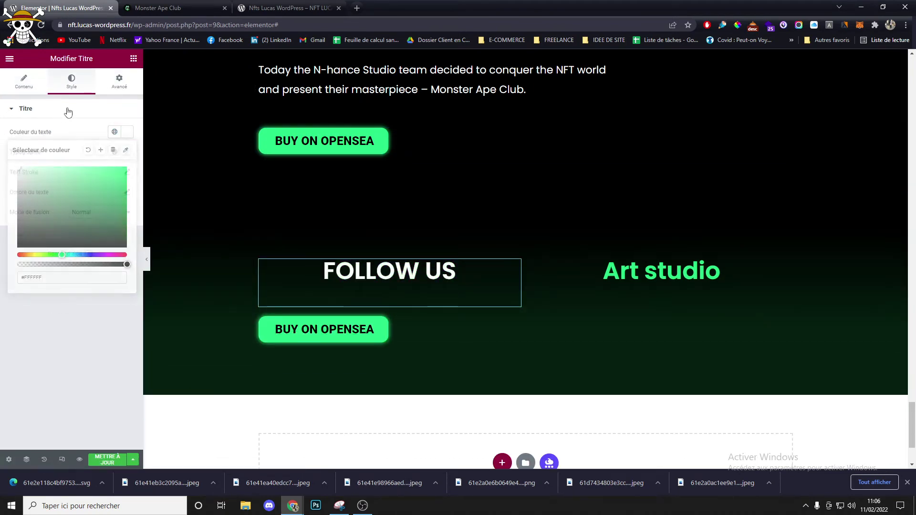
- Insert a social icons widget between the FOLLOW US heading and the button below it, and clear the heading's margins
click(156, 6)
click(98, 5)
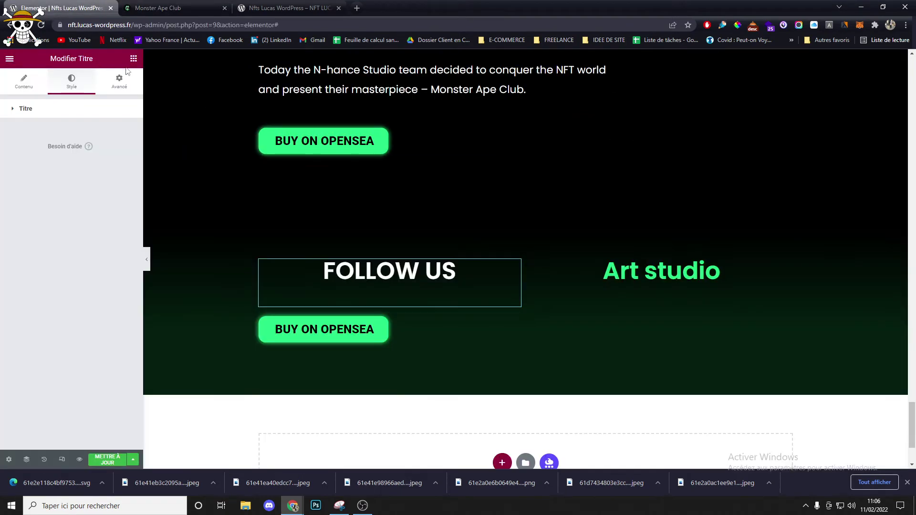
click(133, 60)
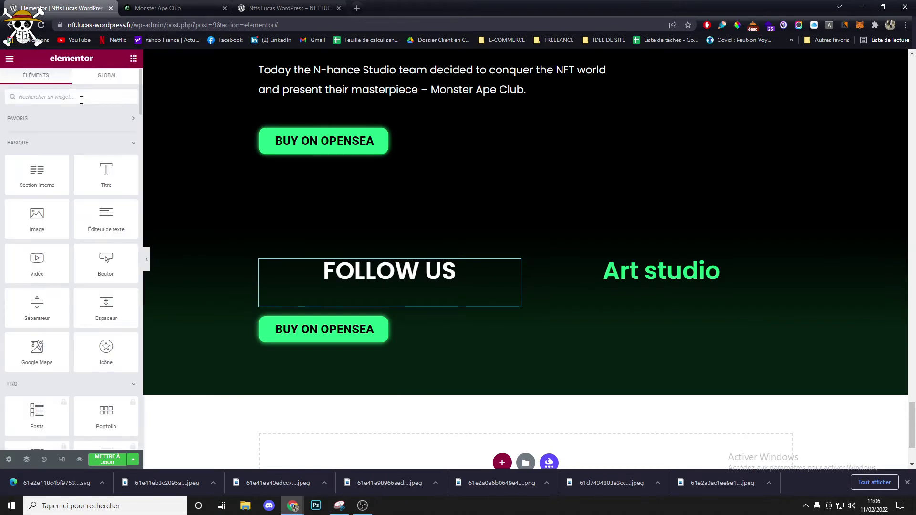
text(socia)
drag(36, 131, 358, 279)
click(358, 280)
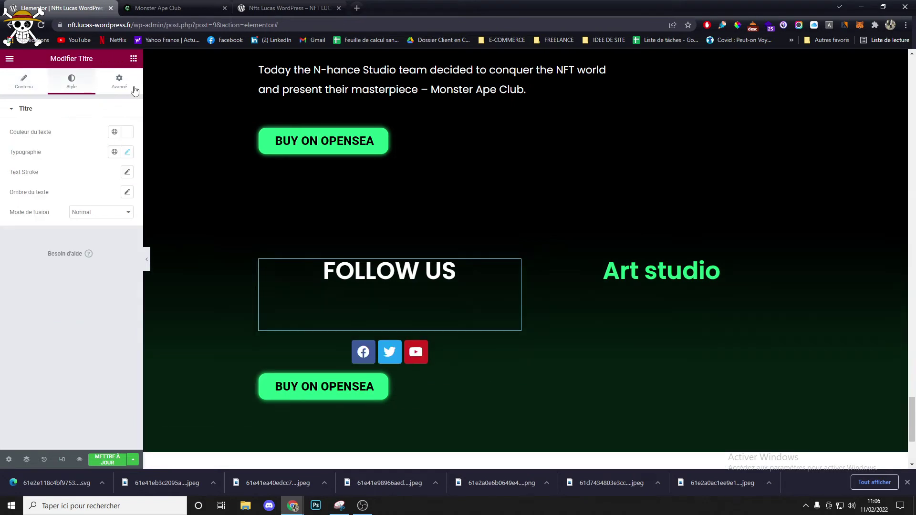
click(115, 145)
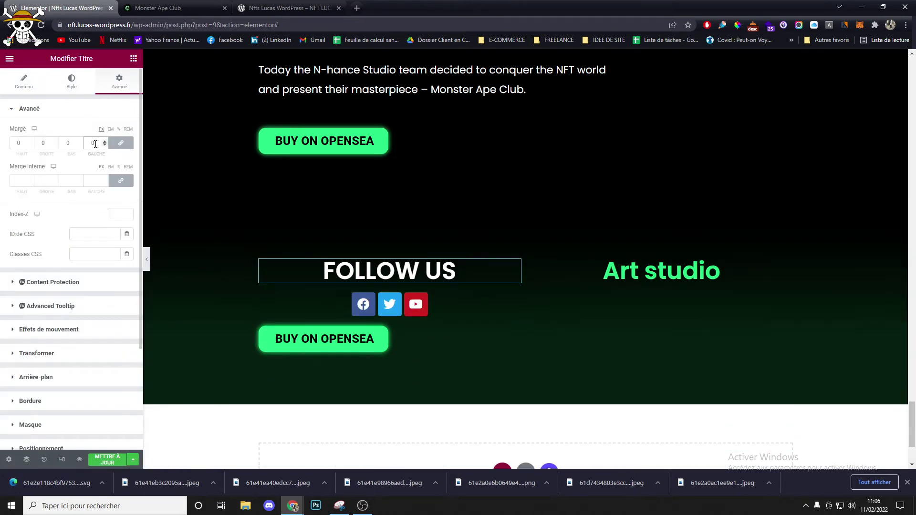
- Centre the button under the social icons and change its text to "Join our discord"
click(442, 340)
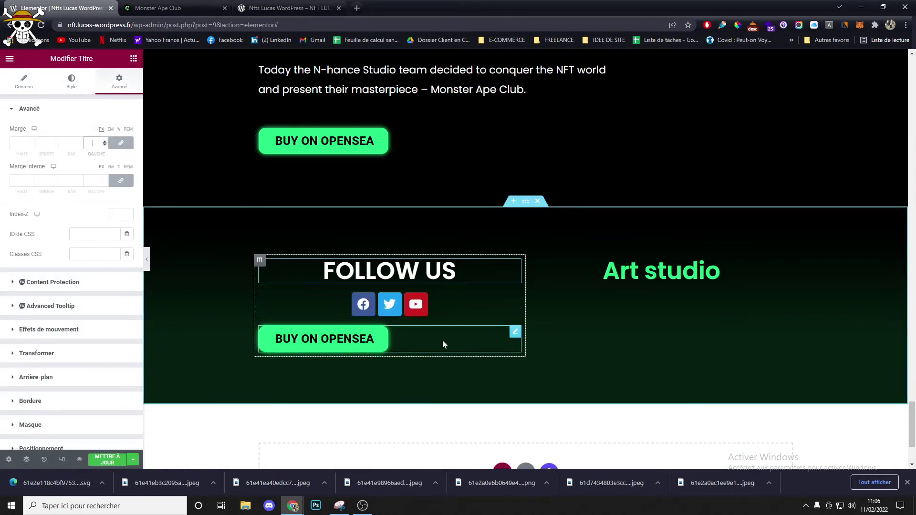
click(26, 82)
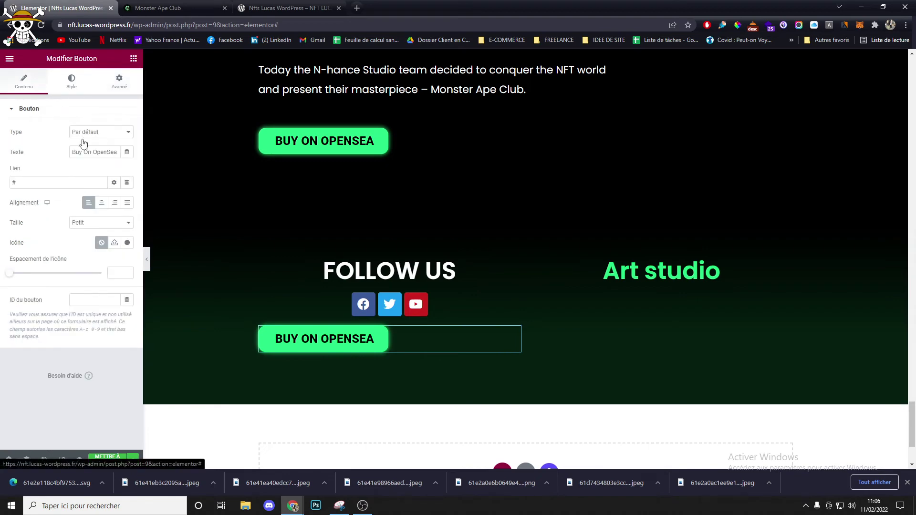
click(102, 204)
click(158, 8)
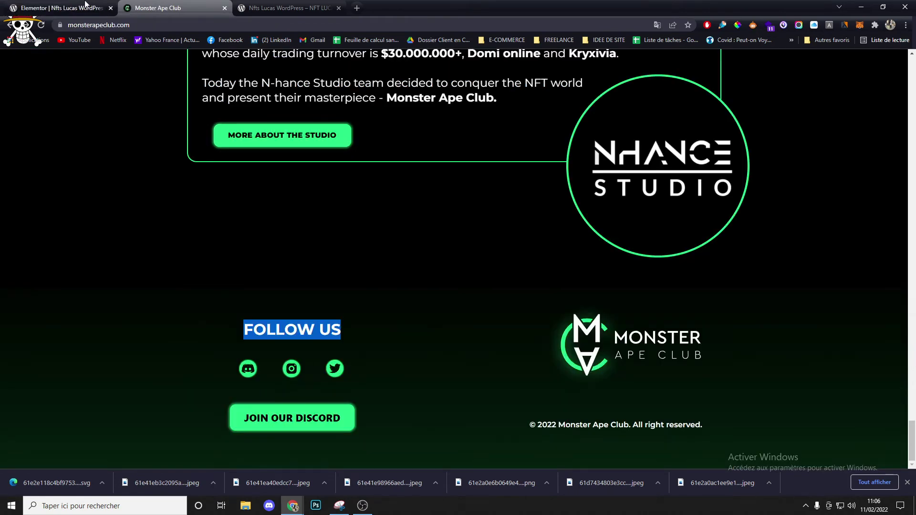
click(85, 8)
text(Jo)
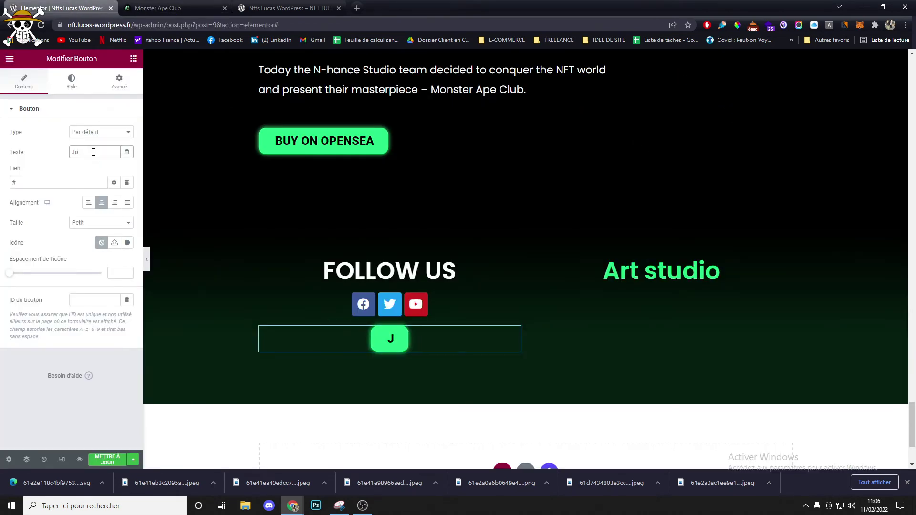
text(in our discord)
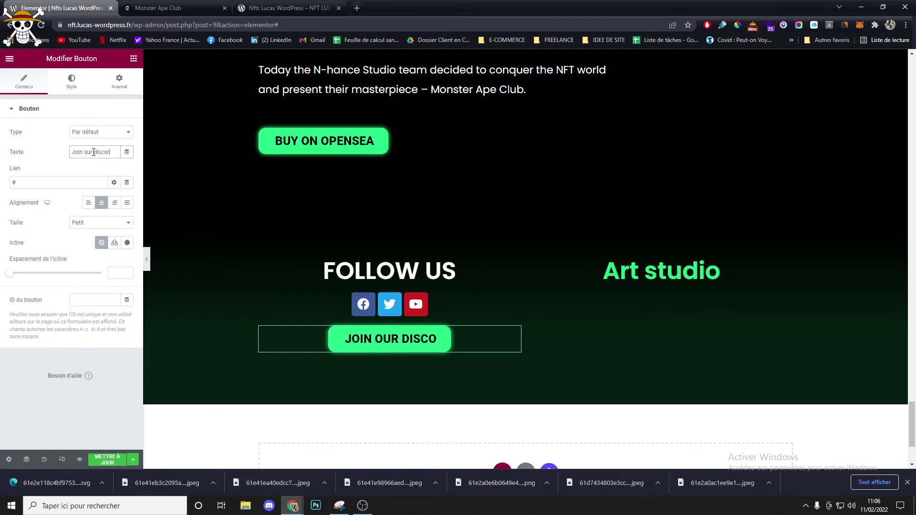
- Unlink the Discord button's margin values and set its top margin to 20 px
click(120, 80)
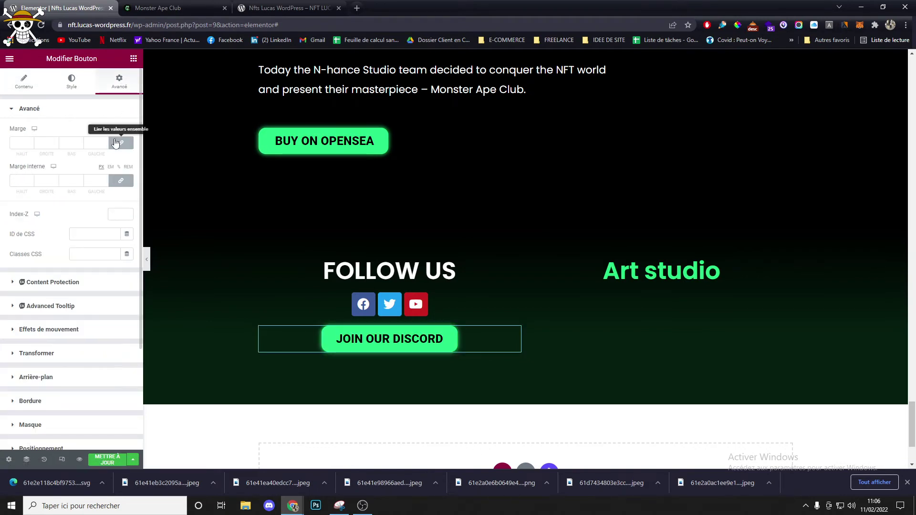
text(20)
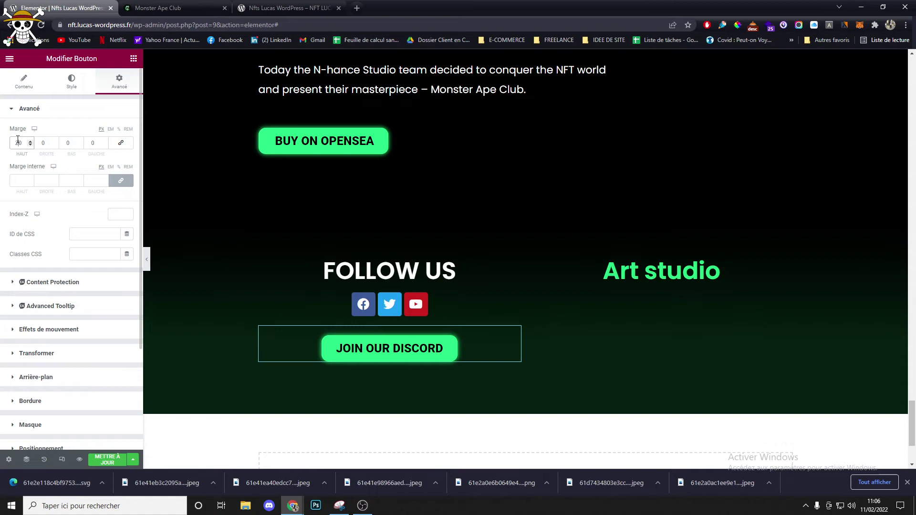
click(25, 82)
- Change the social icons' shape to Cercle to match the round icons in the reference footer
click(204, 6)
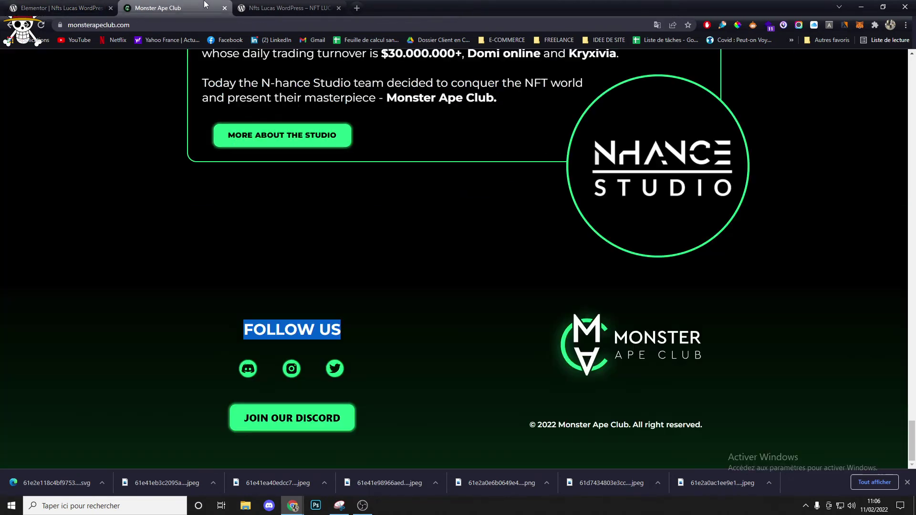
click(99, 4)
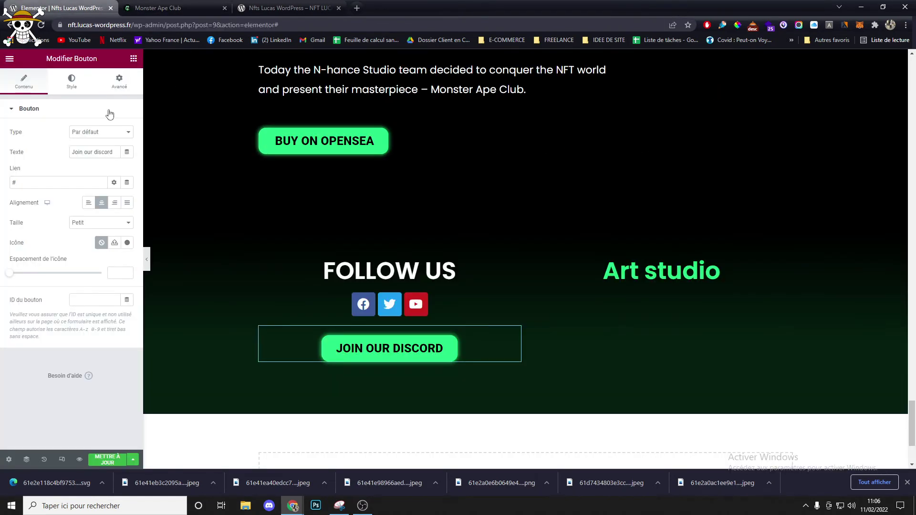
click(424, 300)
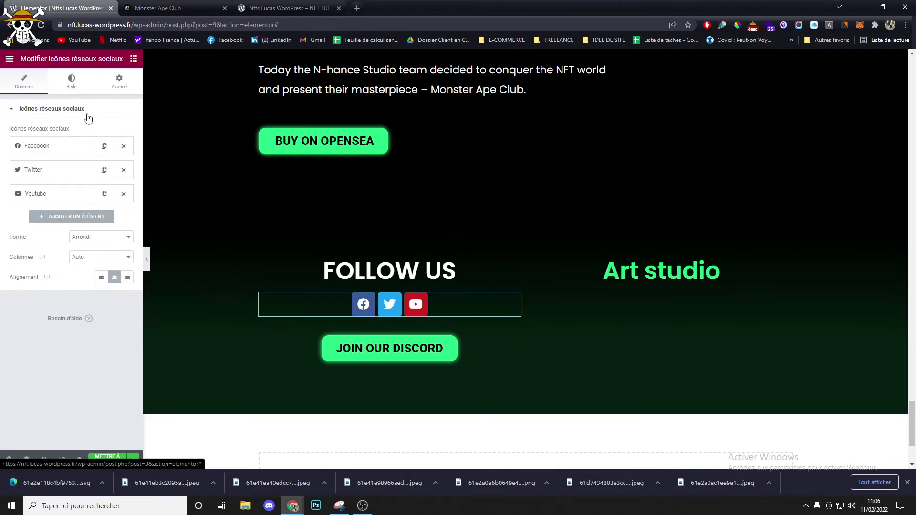
click(98, 237)
click(93, 260)
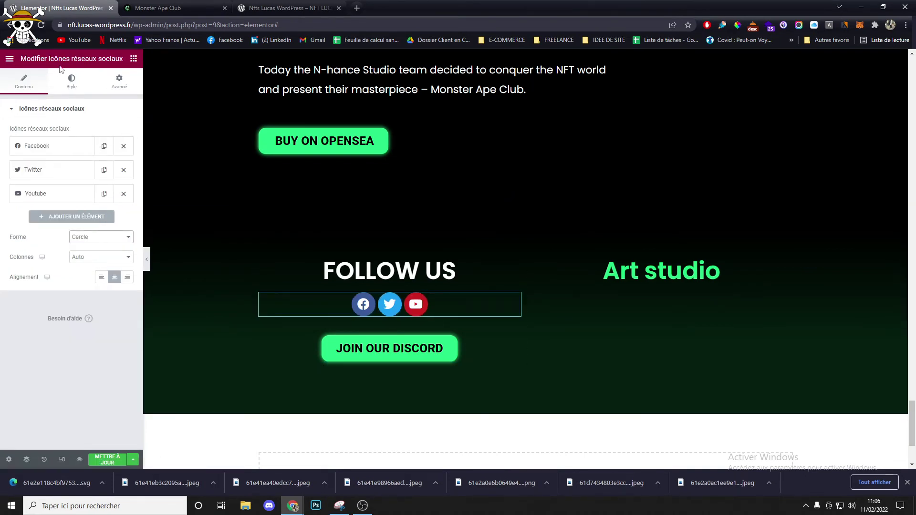
- Switch the social icons' colour mode to Personnalisé and set their secondary colour to the global colour vert
click(71, 82)
click(98, 132)
click(93, 143)
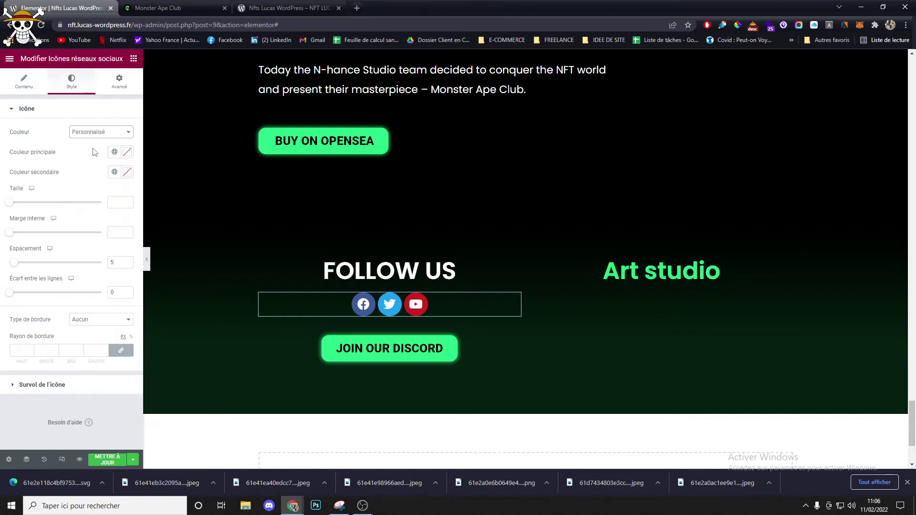
click(115, 172)
scroll(50, 315, down, 3)
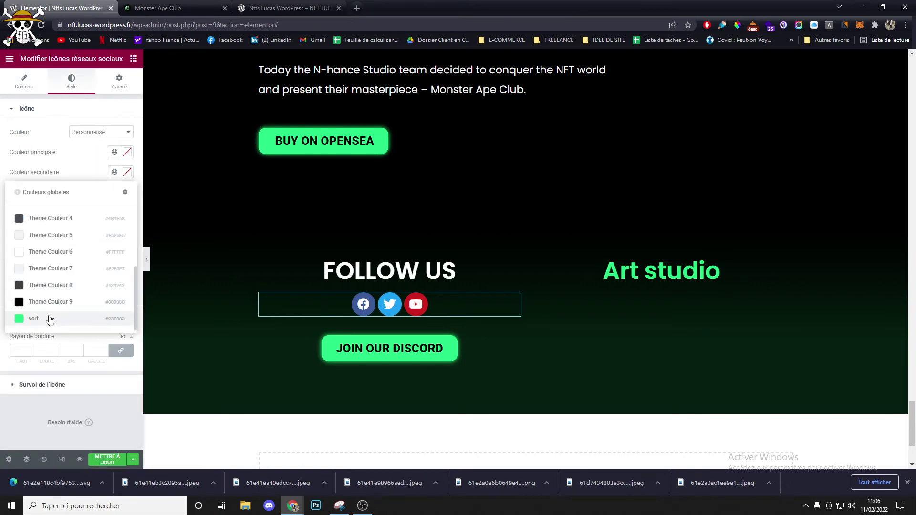
click(50, 319)
- Set the social icons' primary colour to the global vert and their secondary colour to black Theme Couleur 9, matching the reference
click(139, 5)
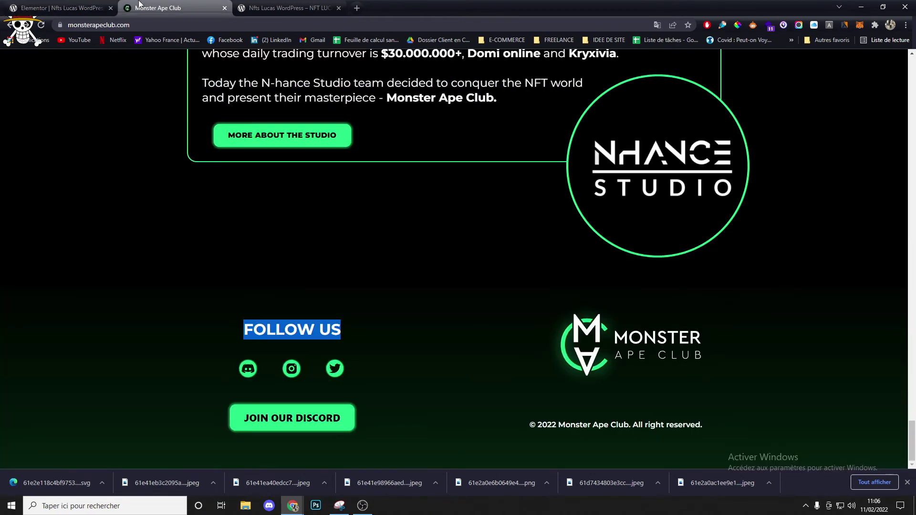
click(75, 4)
click(114, 151)
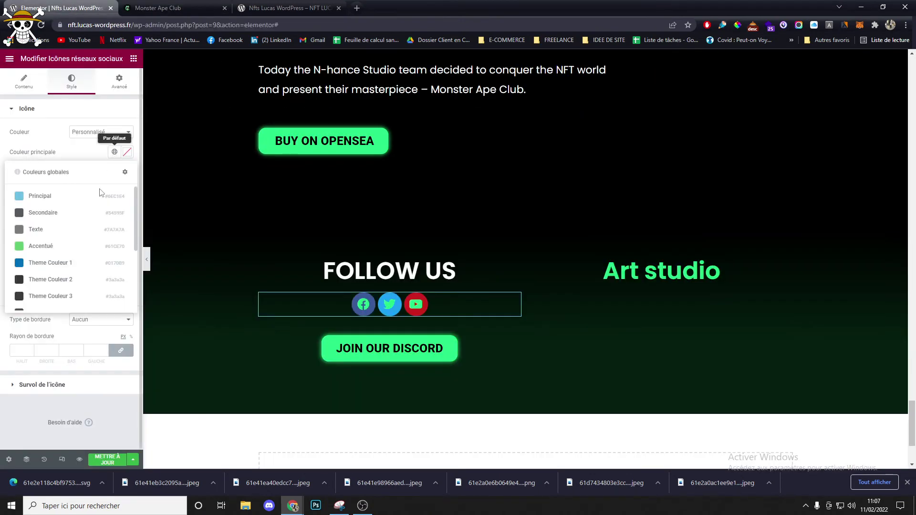
scroll(72, 267, down, 3)
click(48, 300)
click(114, 171)
scroll(73, 292, down, 4)
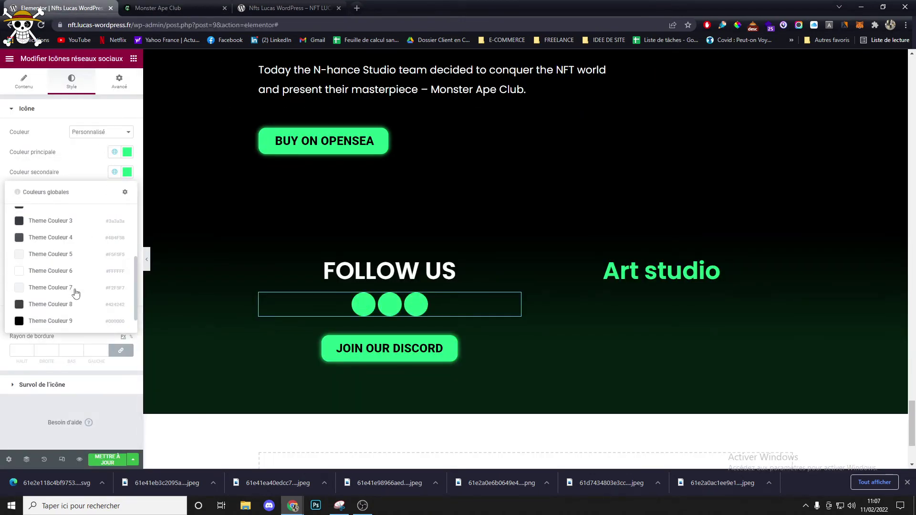
click(72, 320)
- Compare the social icons with the reference footer and set their size to 23, leaving the border type at Aucun
click(73, 324)
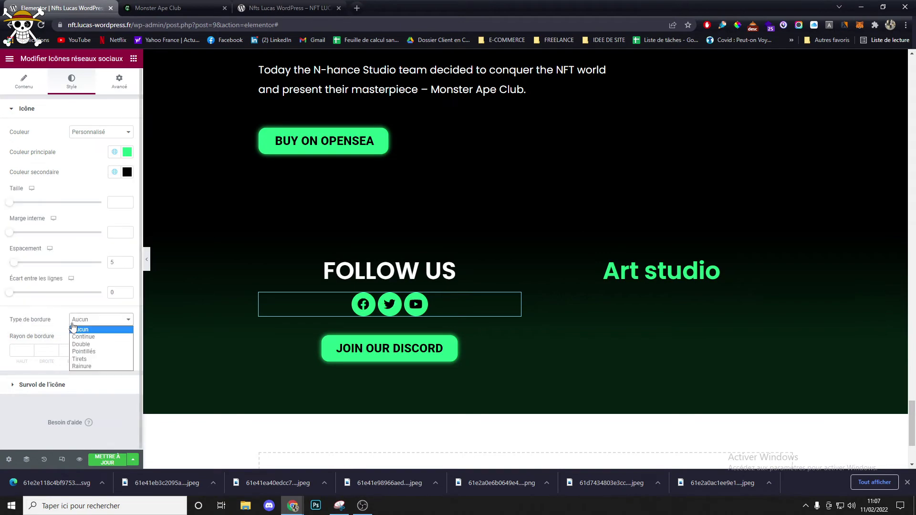
click(158, 8)
click(158, 8)
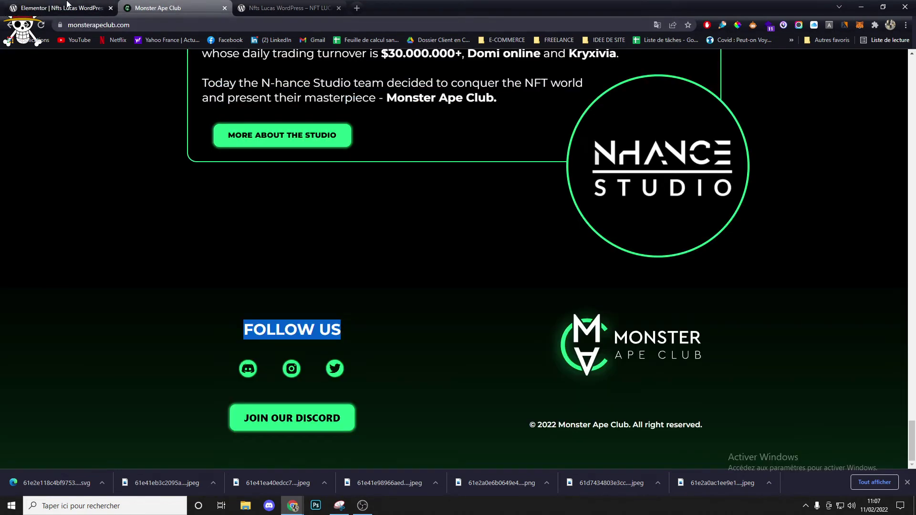
click(69, 8)
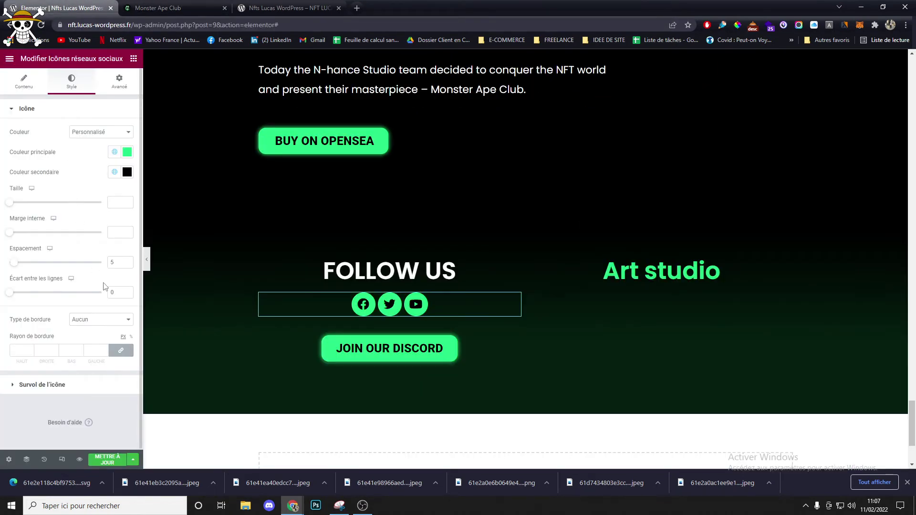
click(104, 320)
click(90, 305)
text(23)
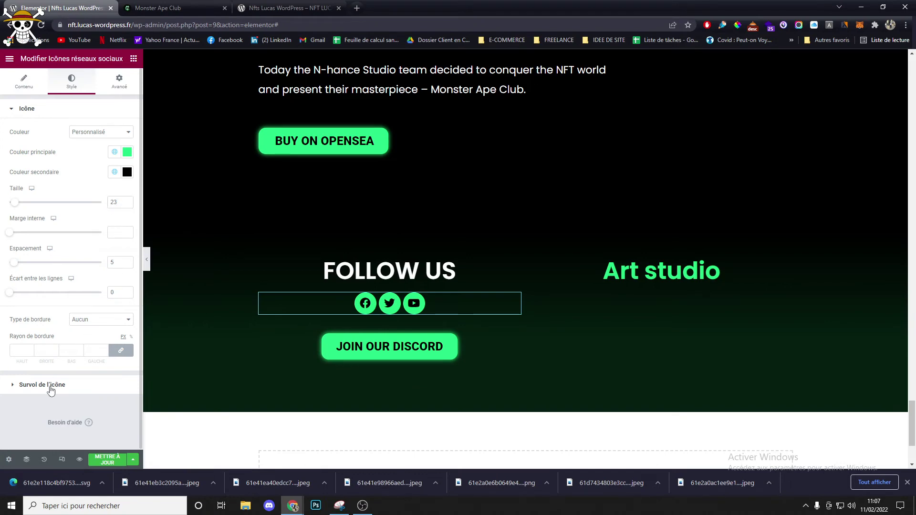
- Check the reference footer and delete the Art studio heading from the footer's second column
click(151, 6)
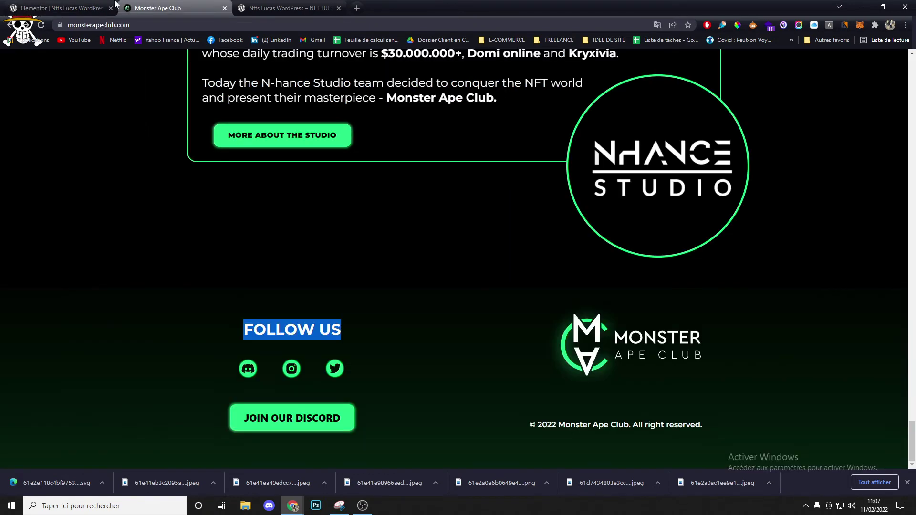
click(109, 6)
click(218, 4)
click(117, 4)
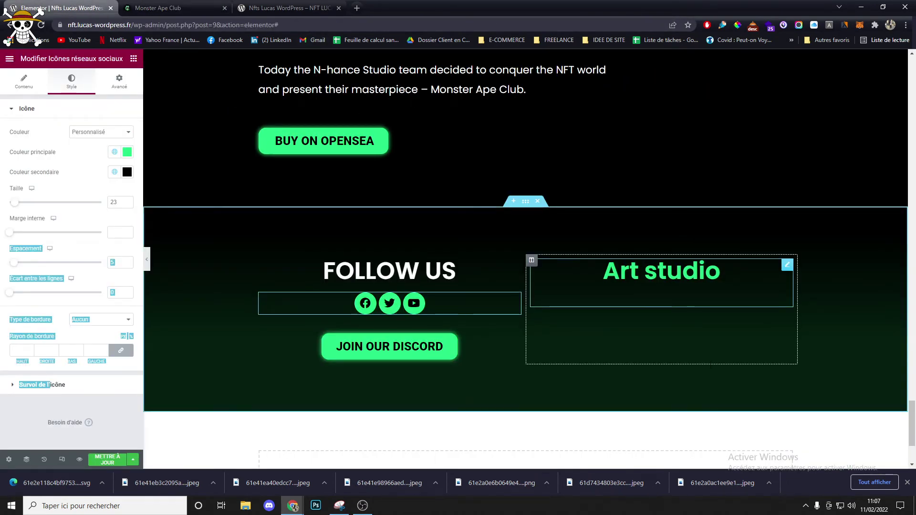
right_click(673, 281)
click(696, 417)
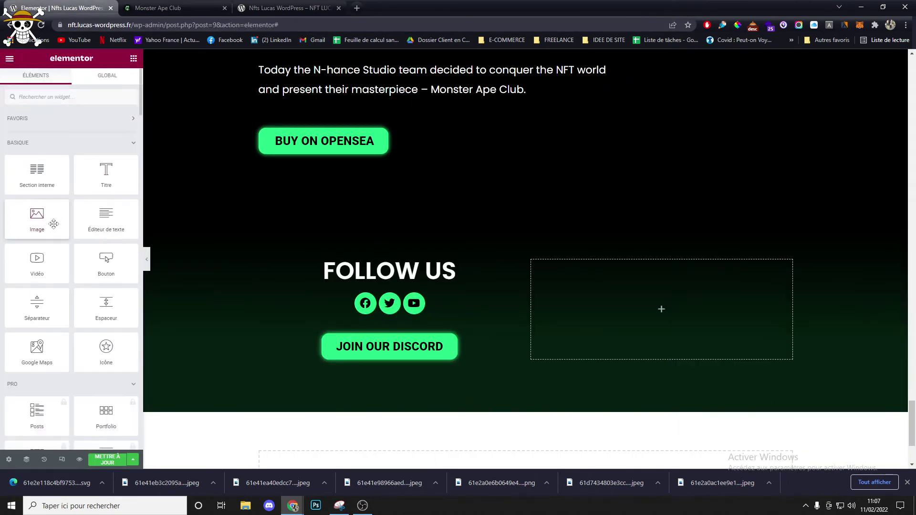
- Insert an image widget with the Monster Ape Club logo in the empty footer column and set its width to 55%
drag(47, 221, 652, 282)
click(56, 143)
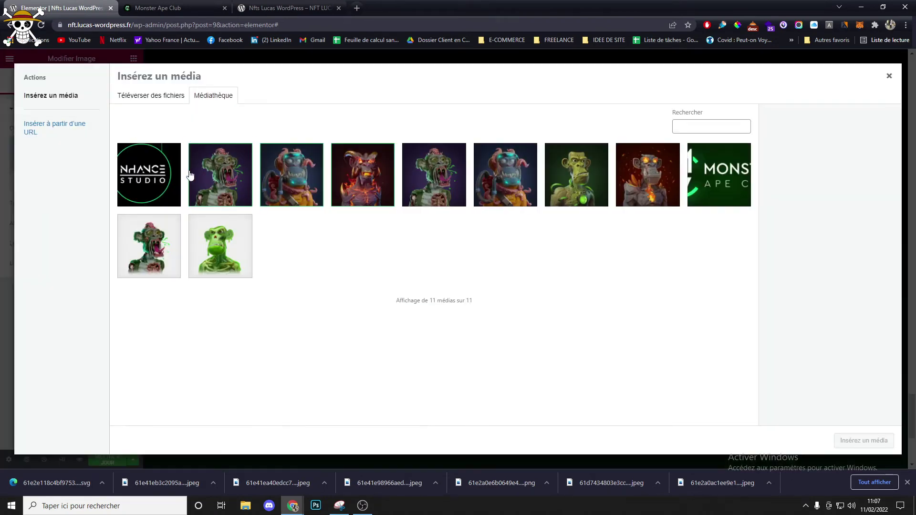
click(191, 176)
click(737, 202)
click(868, 440)
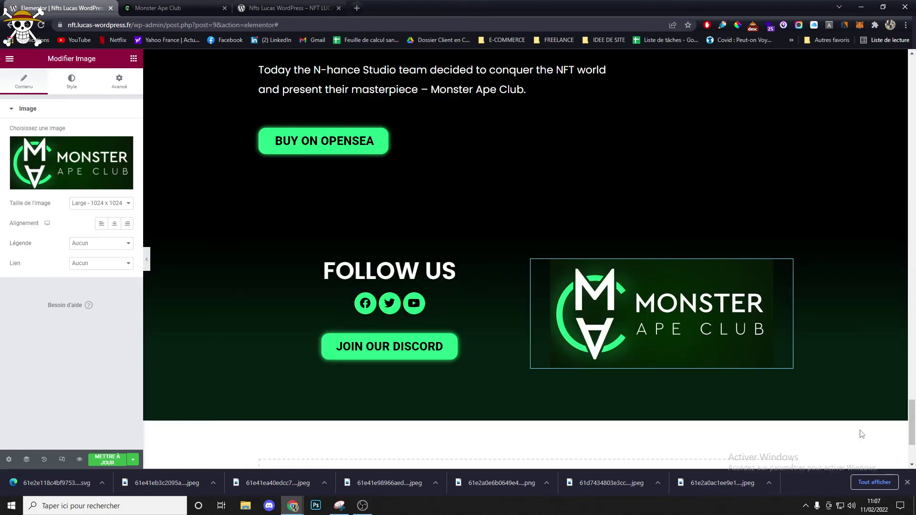
click(70, 79)
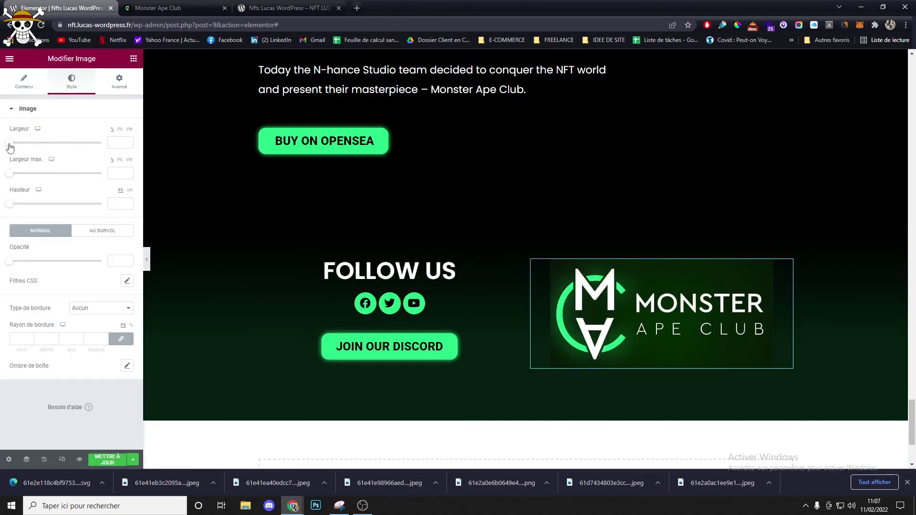
drag(9, 143, 67, 152)
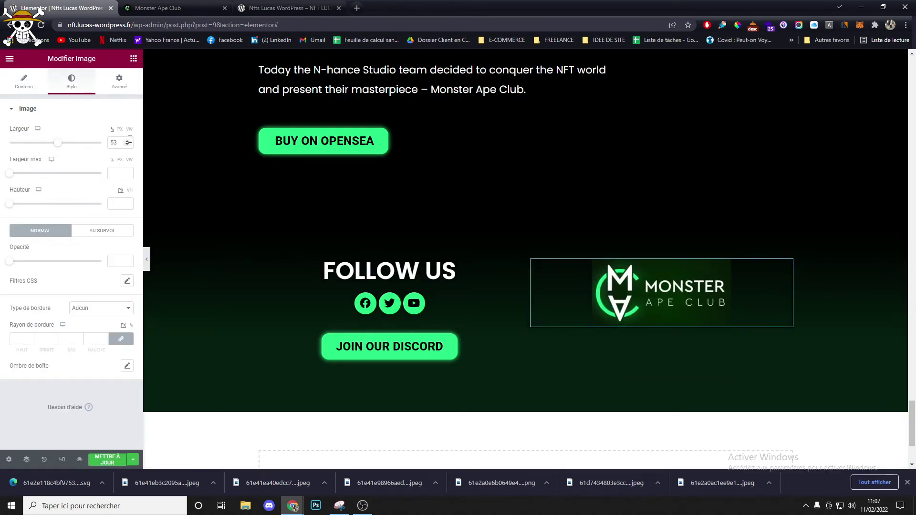
- Copy the line "© 2022 Monster Ape Club. All right reserved." from the reference site's footer
click(158, 7)
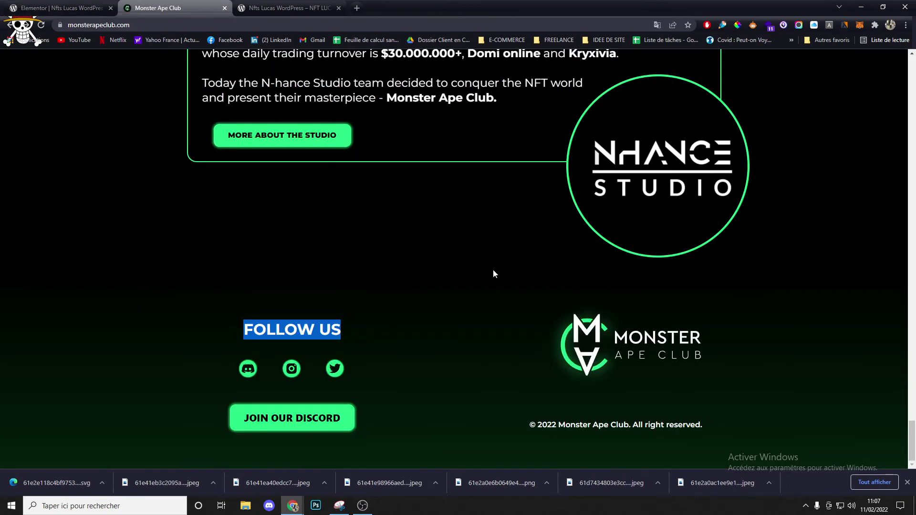
drag(715, 422, 528, 422)
click(61, 4)
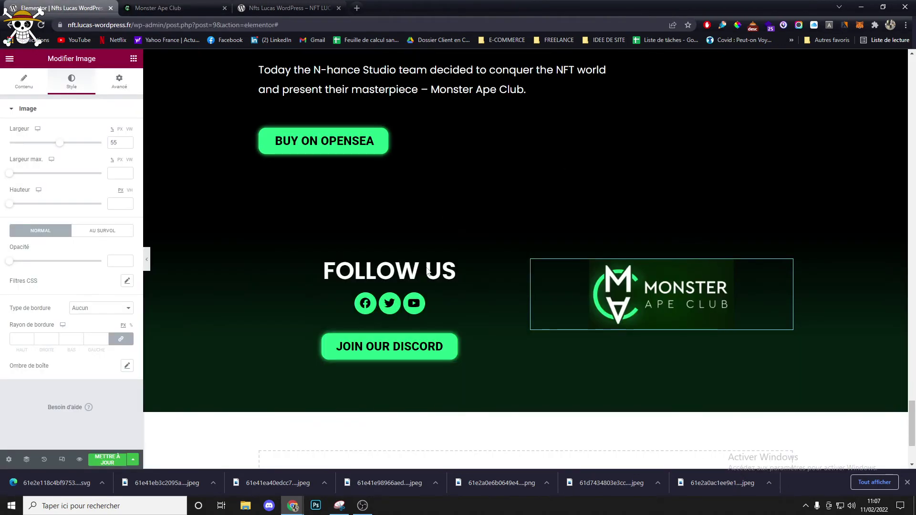
- Try to duplicate the FOLLOW US heading into the logo column, and reload the editor to discard the copy
right_click(413, 274)
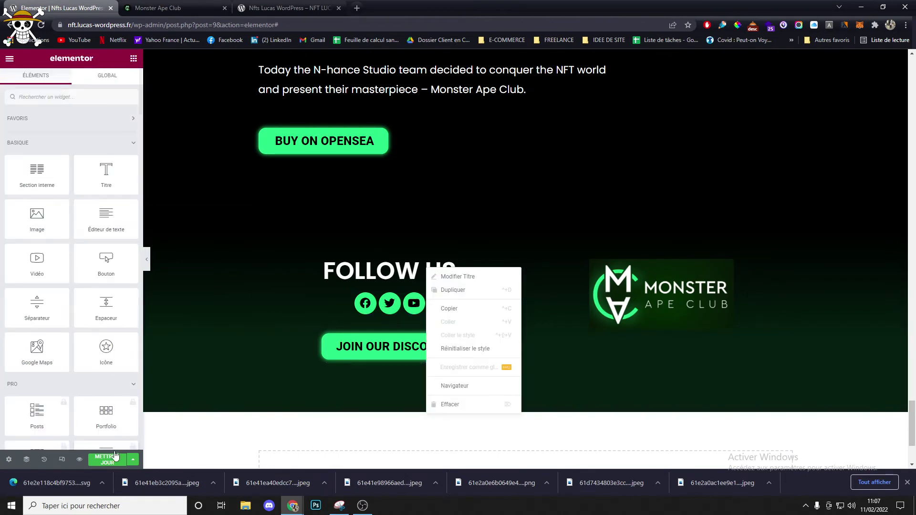
key(Escape)
right_click(403, 271)
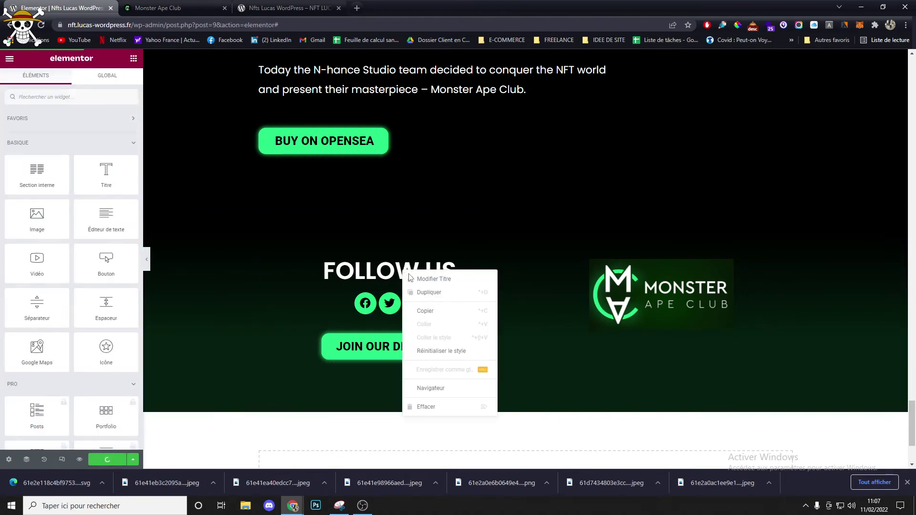
click(432, 293)
drag(432, 301, 641, 315)
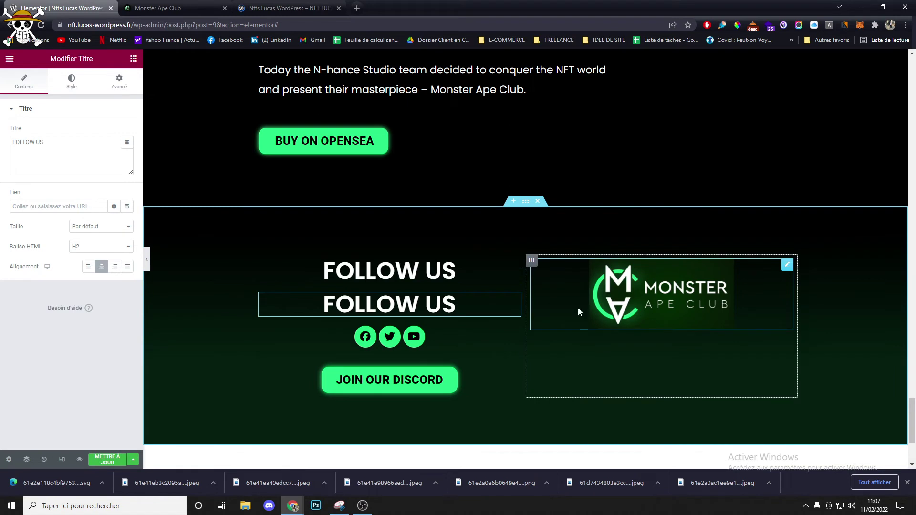
mouse_move(515, 306)
mouse_down()
mouse_move(653, 339)
mouse_move(473, 268)
mouse_move(636, 323)
mouse_move(710, 325)
mouse_move(638, 334)
mouse_move(468, 322)
mouse_move(515, 298)
mouse_up()
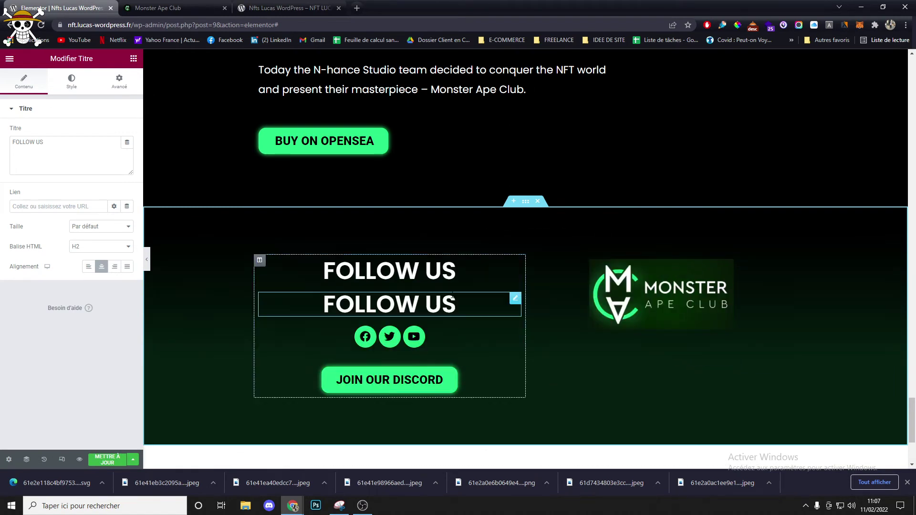
click(42, 26)
click(492, 88)
click(906, 483)
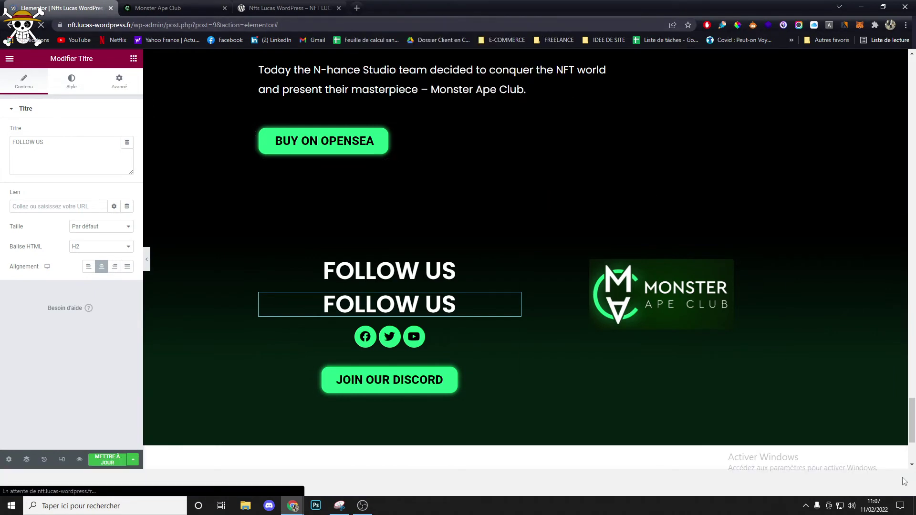
- Check the footer in the page preview against the Monster Ape Club reference site while the editor reloads
click(294, 6)
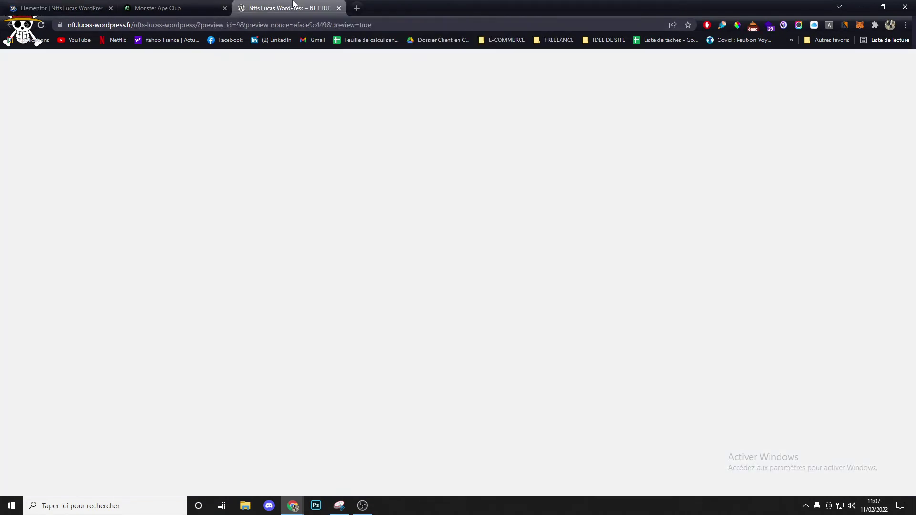
scroll(423, 174, down, 20)
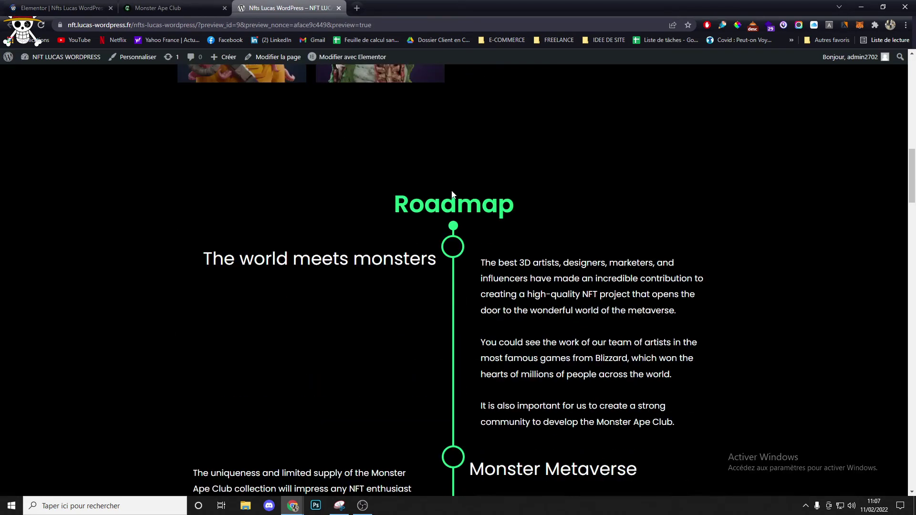
scroll(453, 194, down, 20)
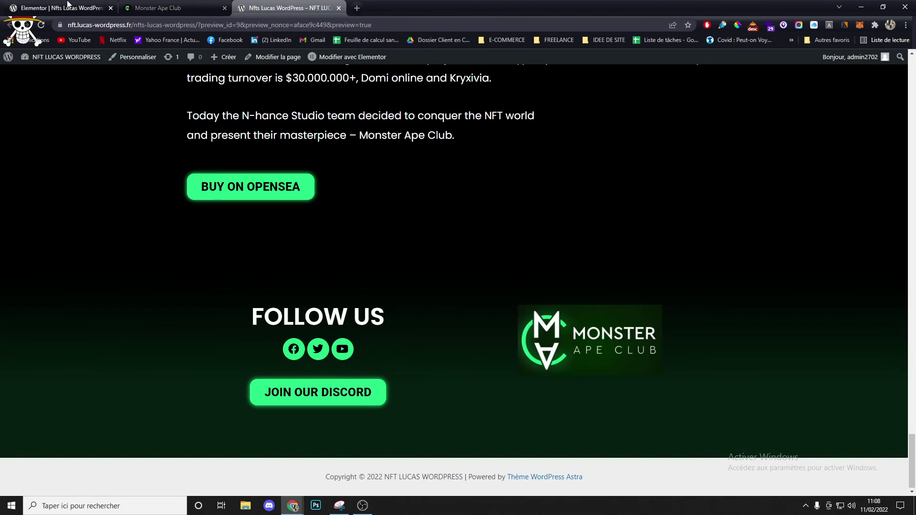
key(F5)
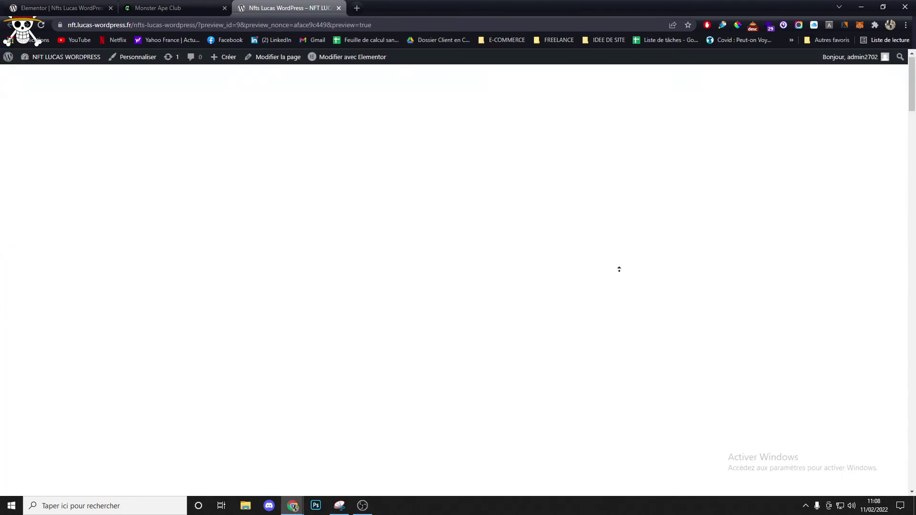
click(62, 7)
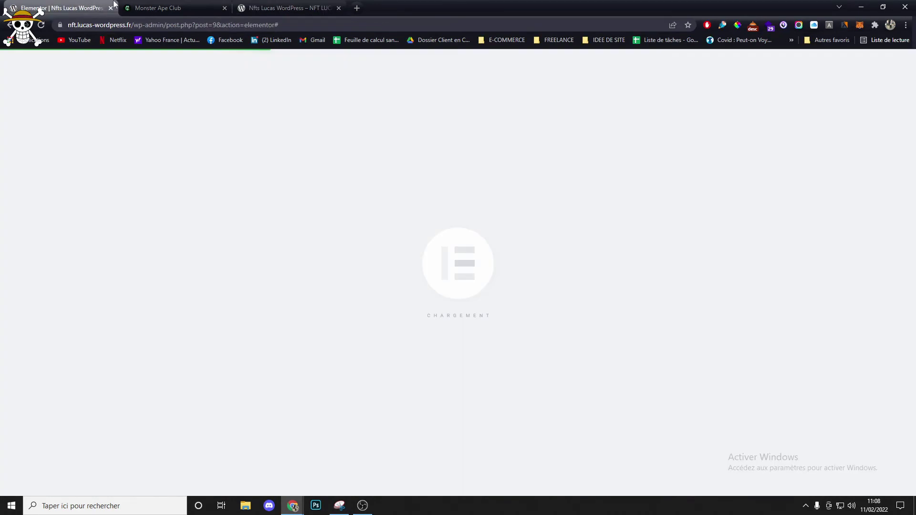
click(128, 4)
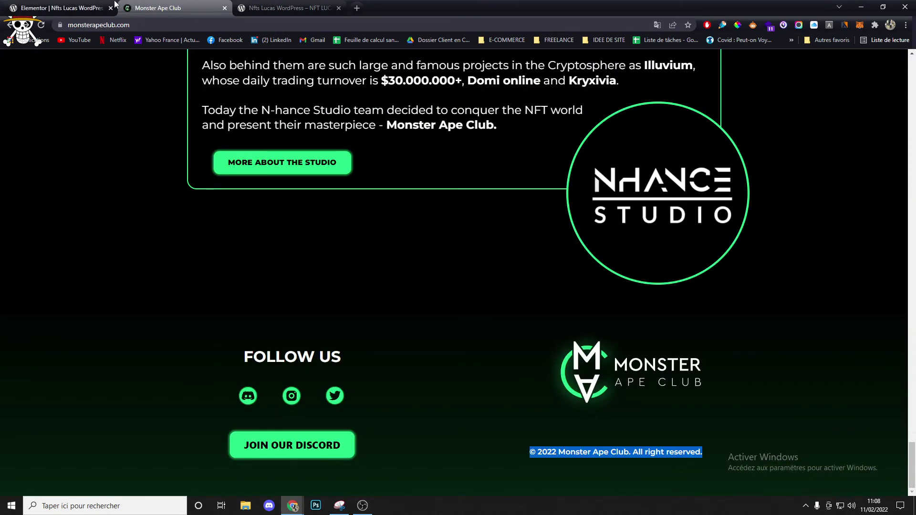
click(114, 4)
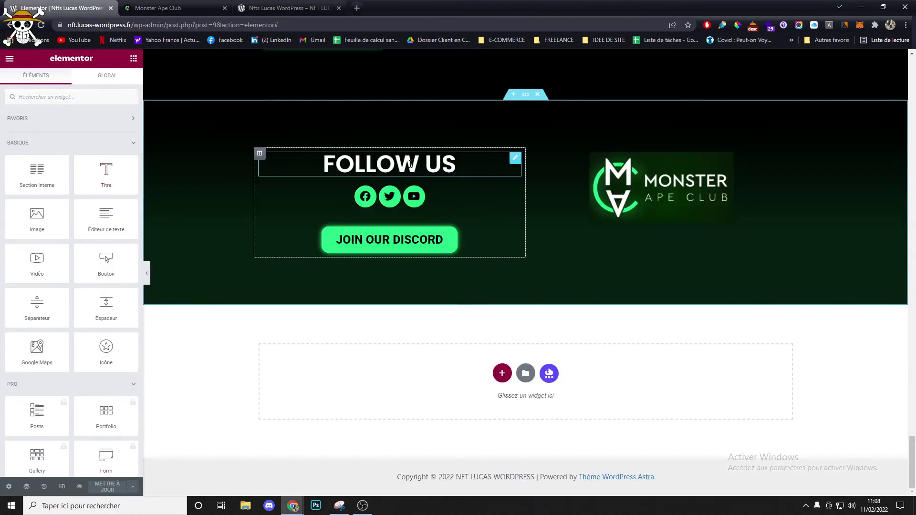
- Duplicate the FOLLOW US heading, move the copy beneath the footer logo and change its text to "© 2022 Monster Ape Club. All right reserved."
right_click(410, 164)
click(459, 186)
drag(390, 196, 661, 234)
click(74, 141)
key(ctrl+a)
text(© 2022 Monster Ape Club. All right reserved.)
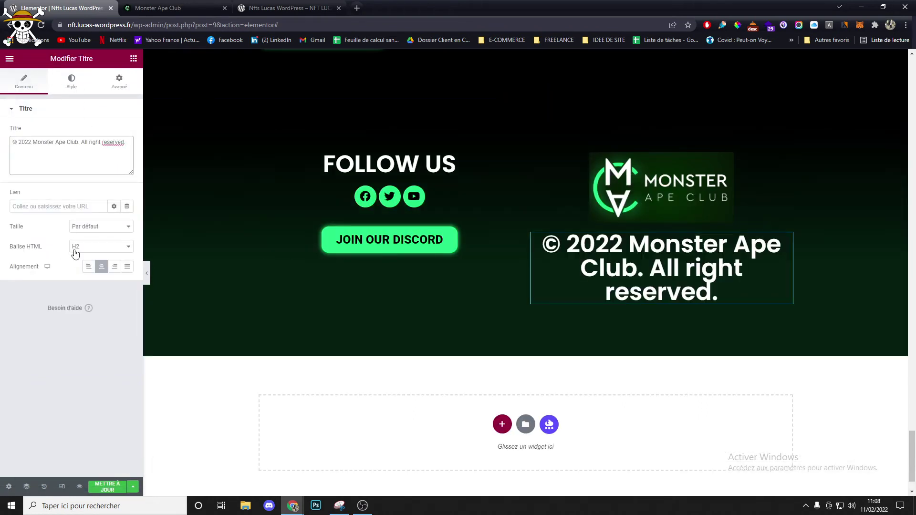
- Change the copyright heading's HTML tag and set its font size to 20 px
click(76, 246)
click(77, 279)
click(73, 82)
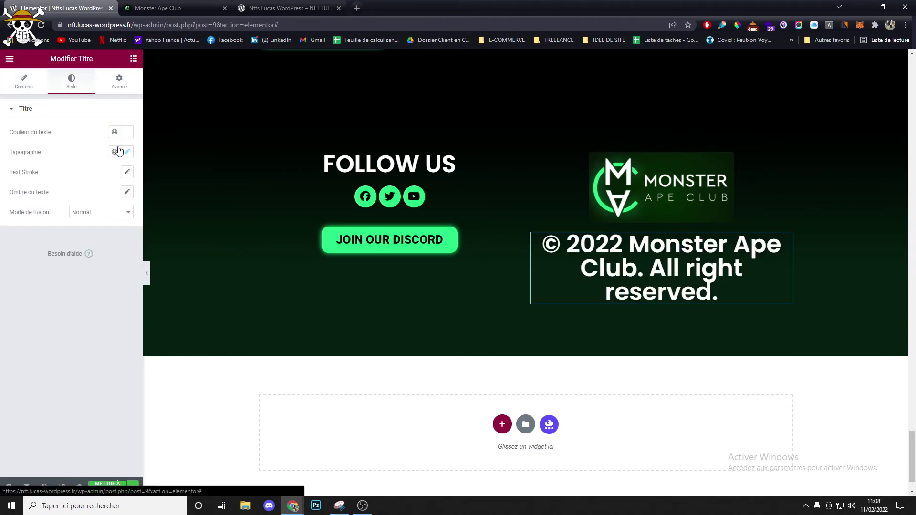
click(128, 153)
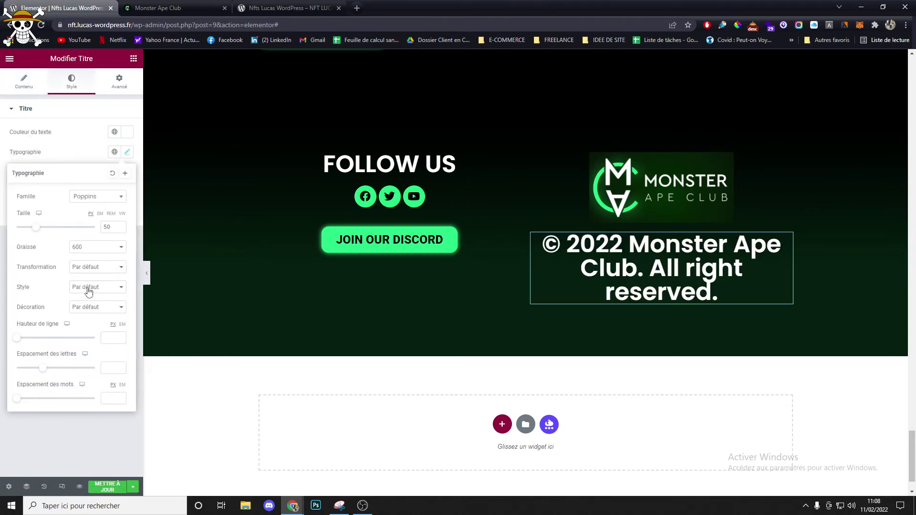
click(84, 268)
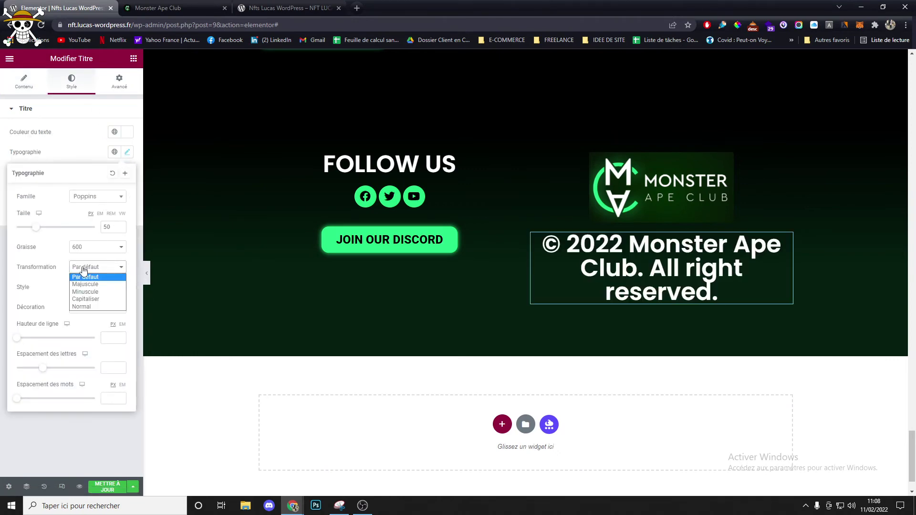
click(48, 227)
drag(36, 227, 25, 232)
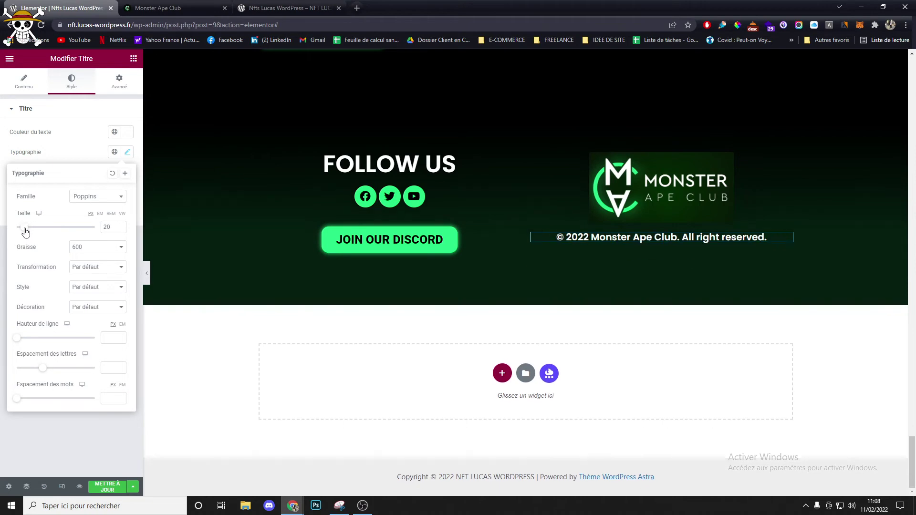
- Give the copyright heading a top margin of 50 px with the other sides at 0, and update the page
click(119, 80)
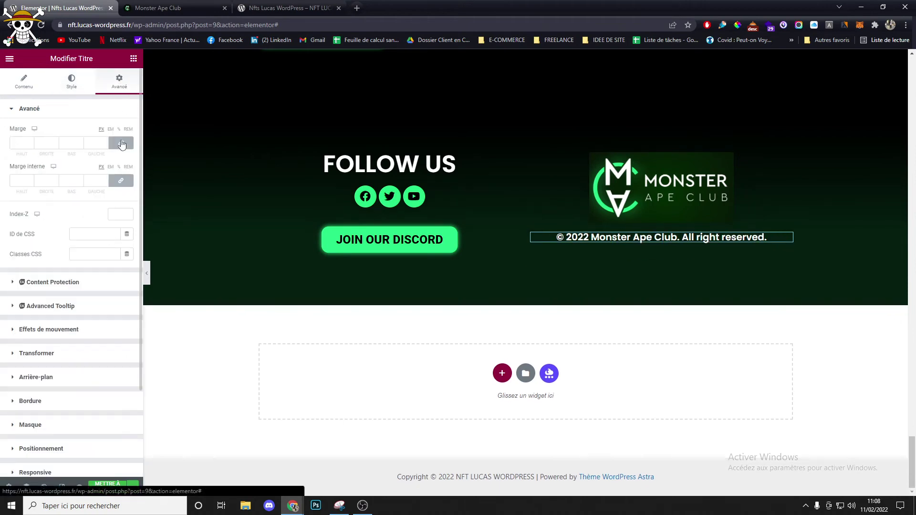
click(14, 143)
text(50)
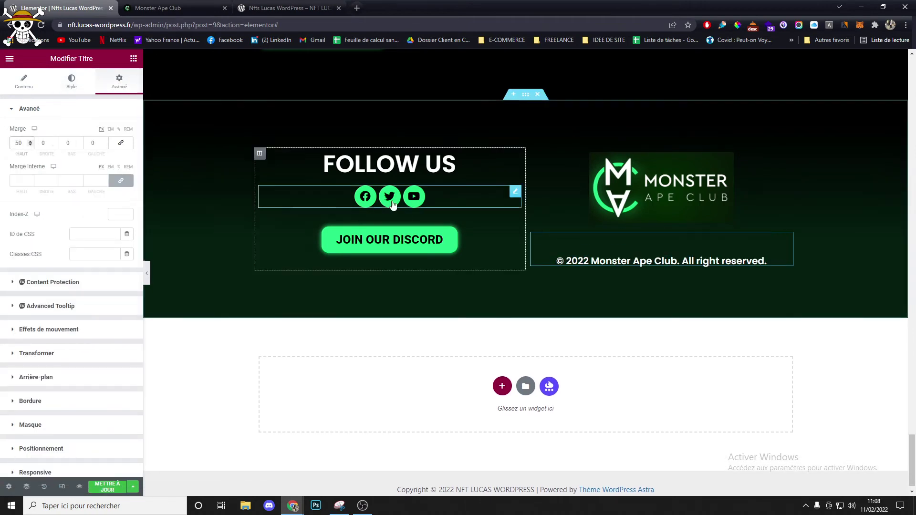
scroll(491, 205, up, 3)
click(113, 487)
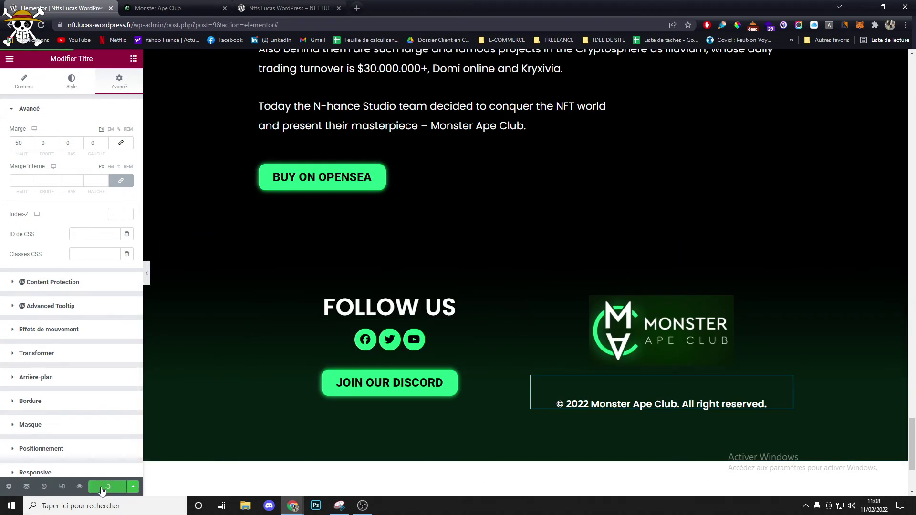
- Preview the page, close the editor tab and compare the footer and header with the reference site
click(80, 491)
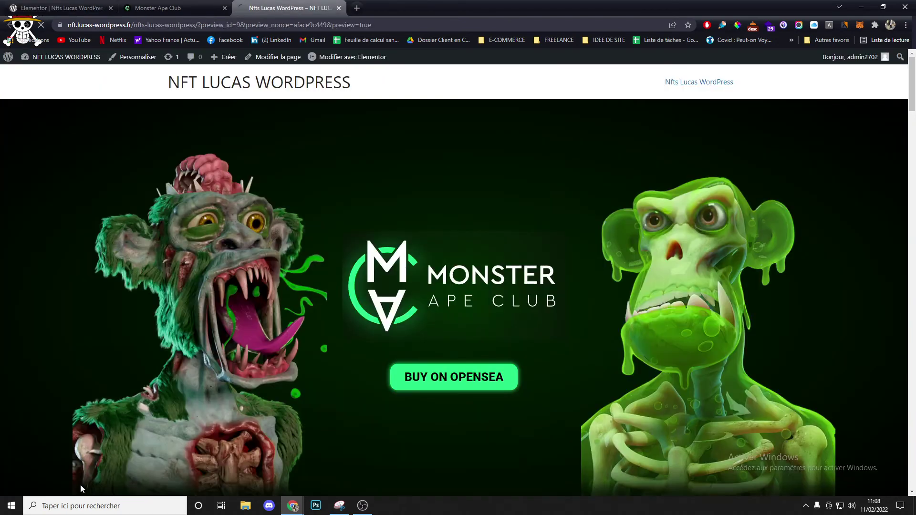
click(111, 8)
drag(110, 5, 68, 5)
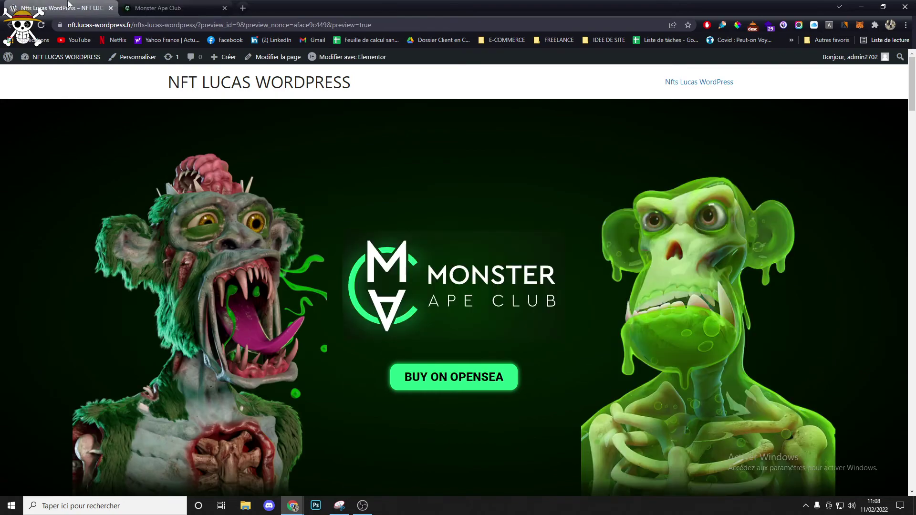
click(179, 12)
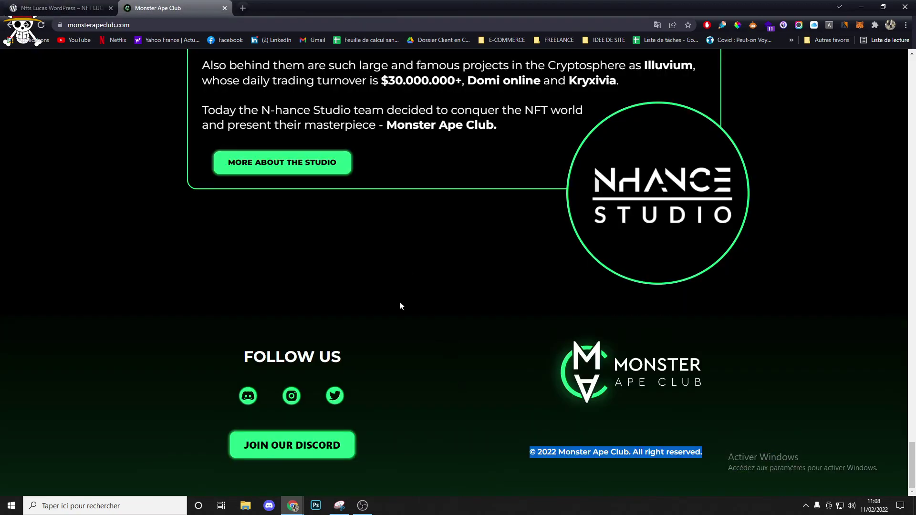
key(ctrl+shift+Tab)
scroll(405, 244, down, 20)
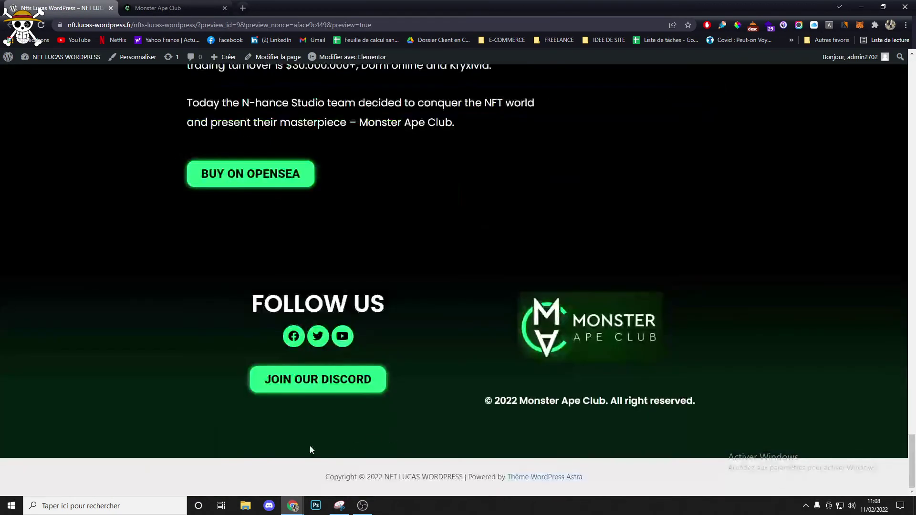
key(ctrl+Tab)
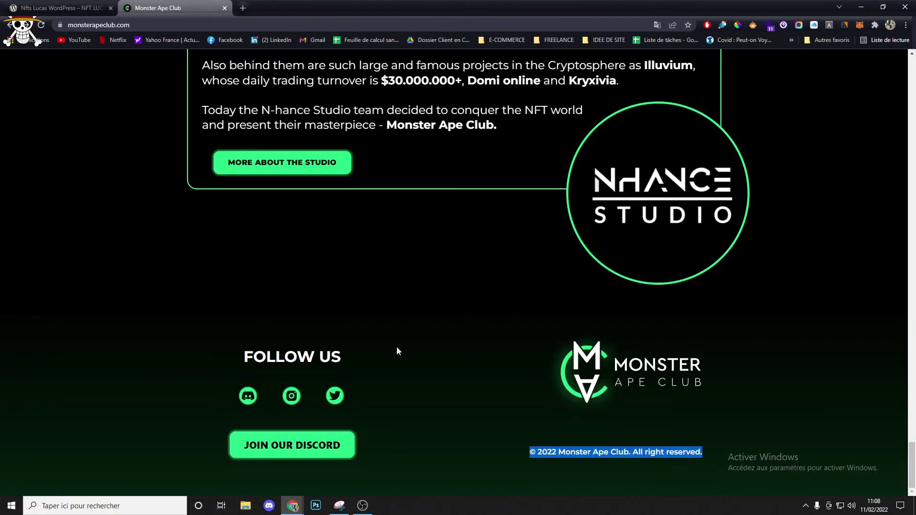
key(F5)
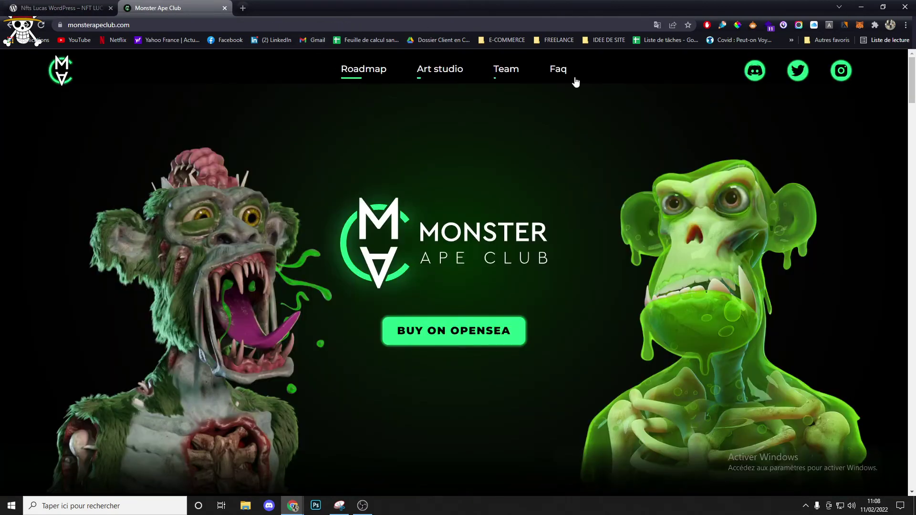
click(74, 5)
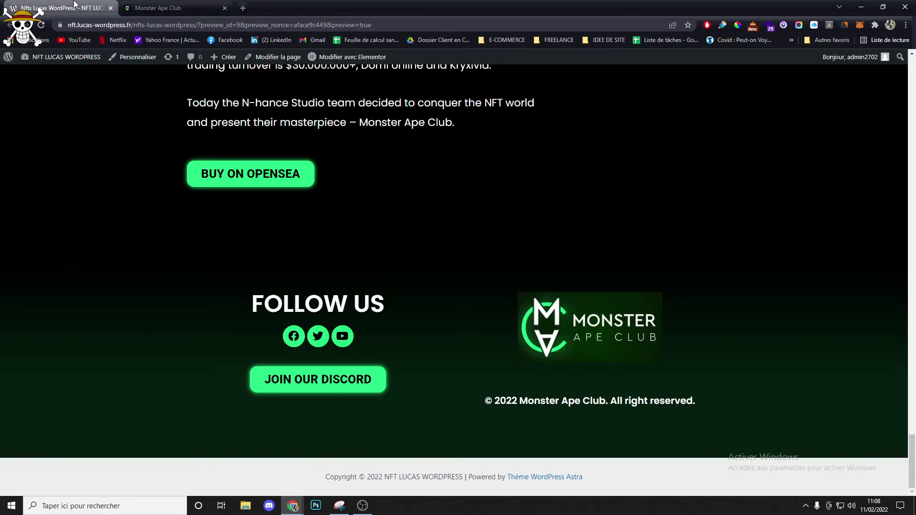
- Open the theme customizer and bring up the settings of the below-footer row (Sous le pied de page) holding the theme copyright
click(136, 58)
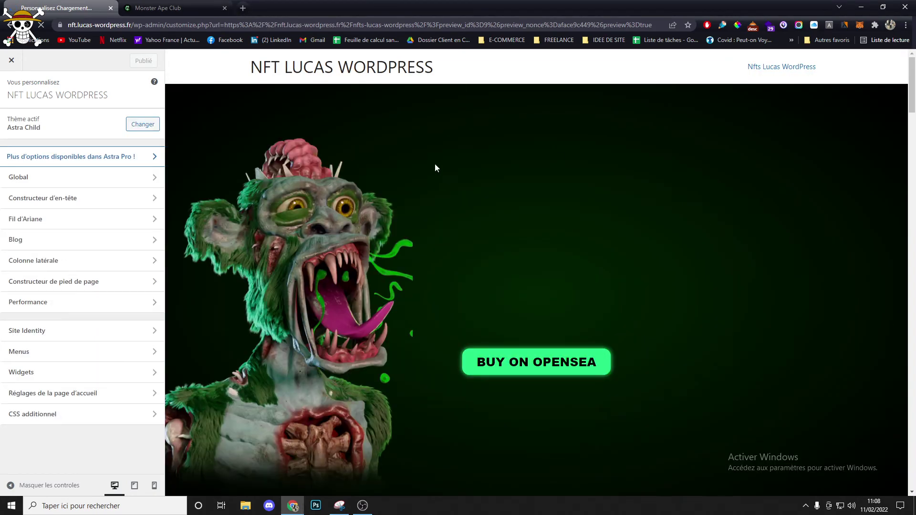
scroll(405, 334, down, 15)
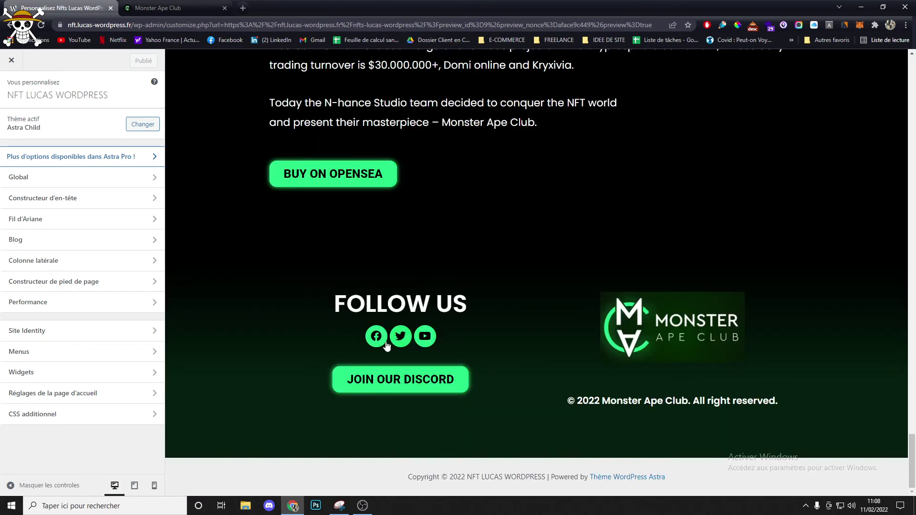
click(172, 466)
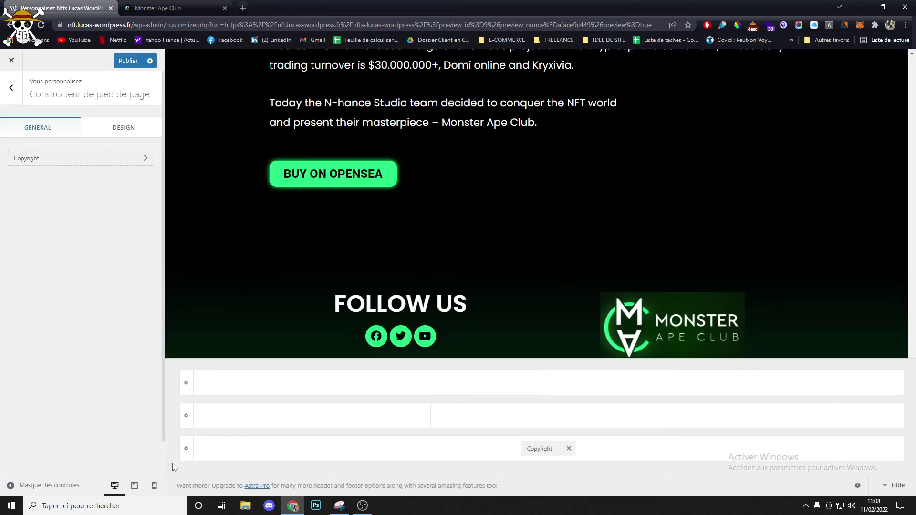
click(63, 169)
click(63, 169)
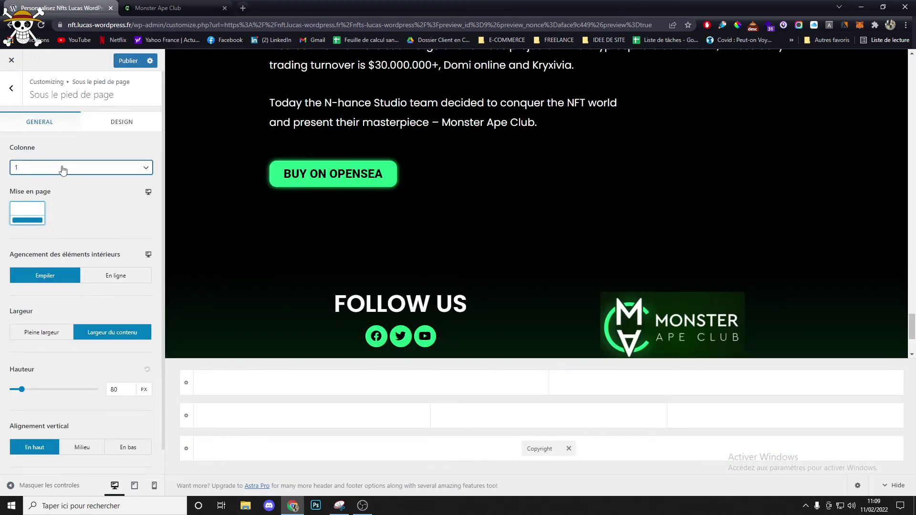
- Hide the below-footer row on desktop, tablet and mobile, publish the change and check the page's end
scroll(116, 410, down, 1)
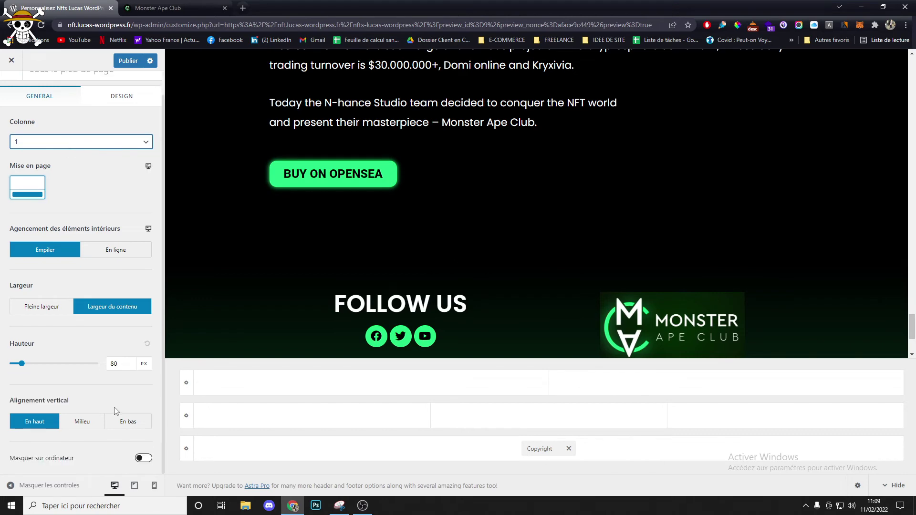
click(144, 459)
click(134, 485)
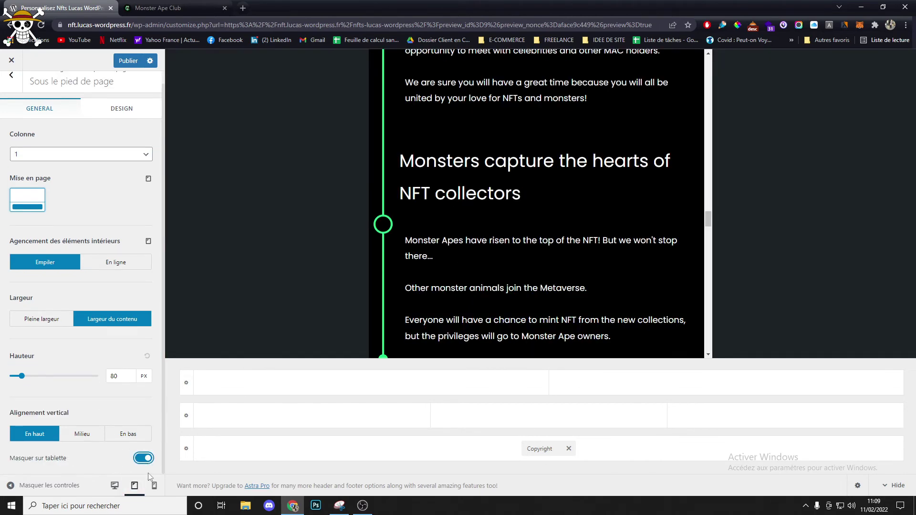
click(154, 485)
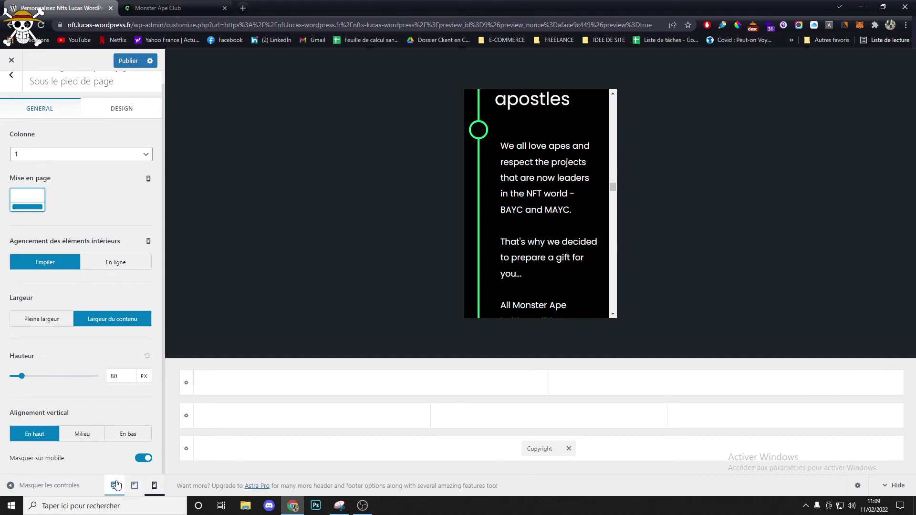
click(116, 485)
key(ctrl+s)
scroll(509, 217, down, 8)
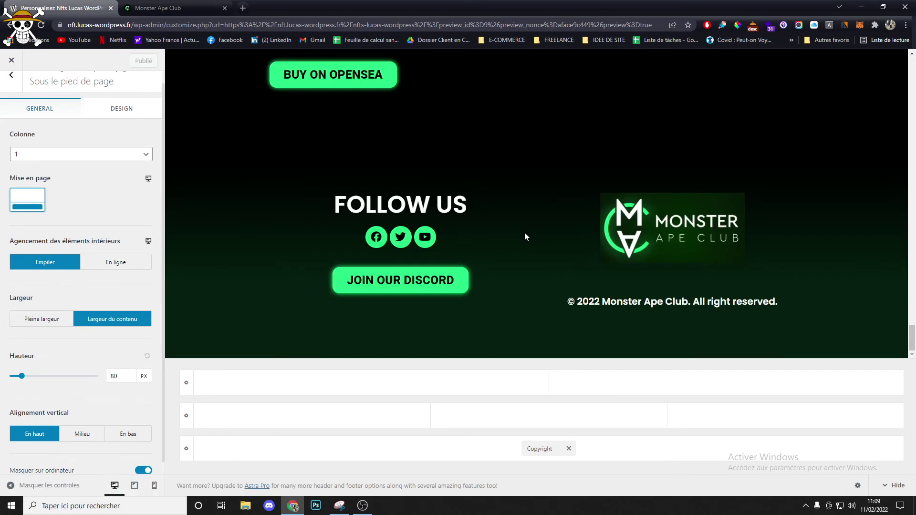
- Open the main header settings and download the navigation logo image from the Monster Ape Club reference site
scroll(508, 126, up, 15)
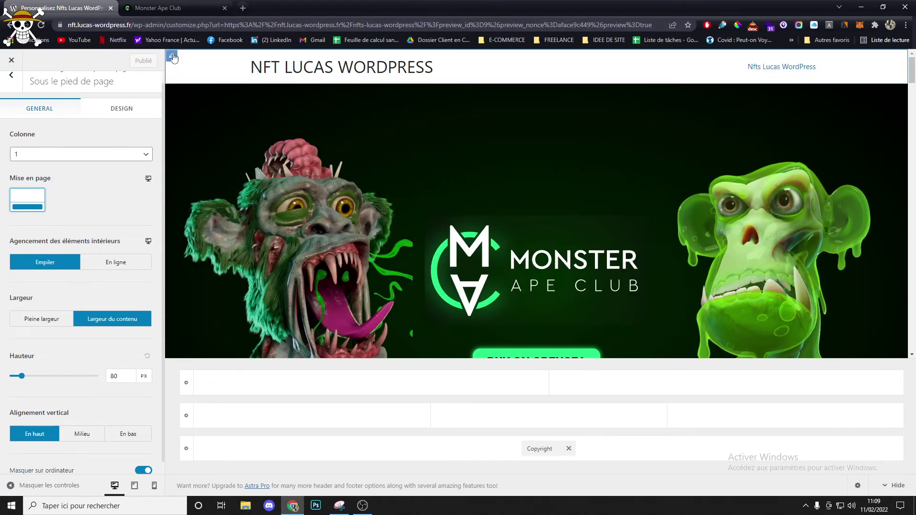
click(172, 52)
click(140, 5)
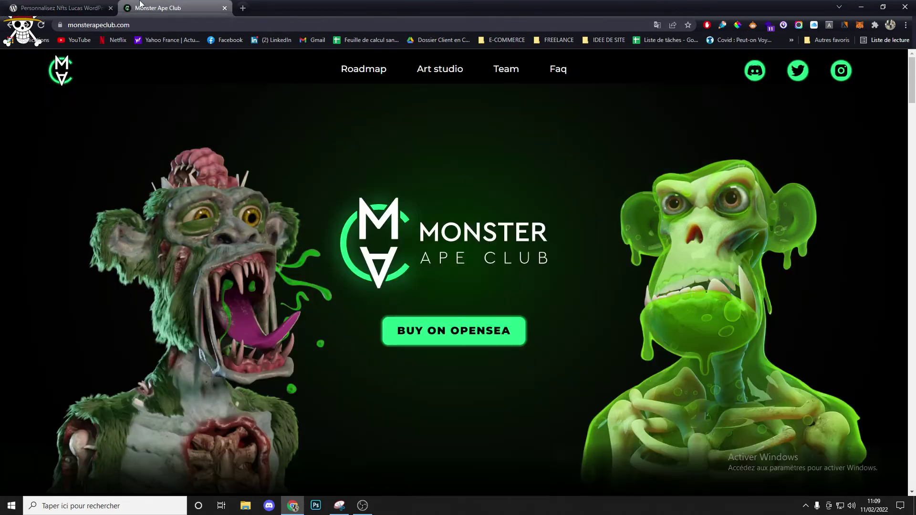
right_click(59, 70)
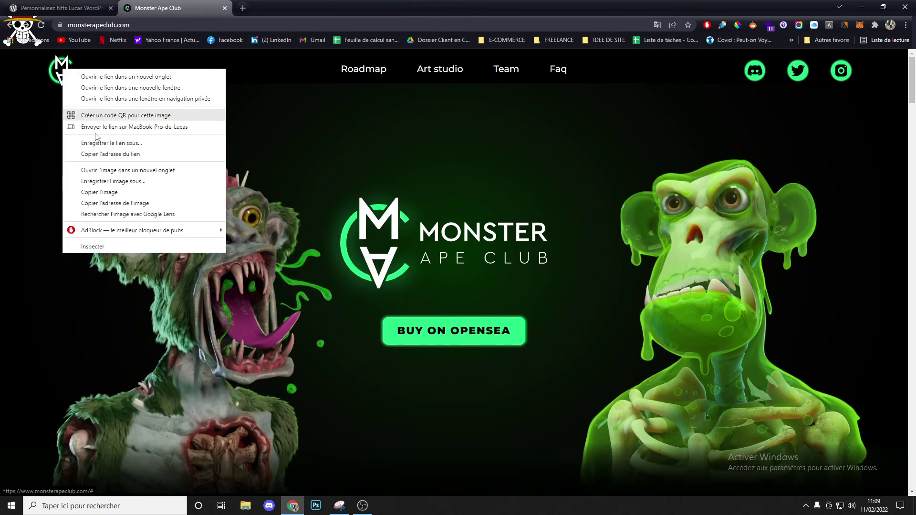
click(108, 180)
key(Return)
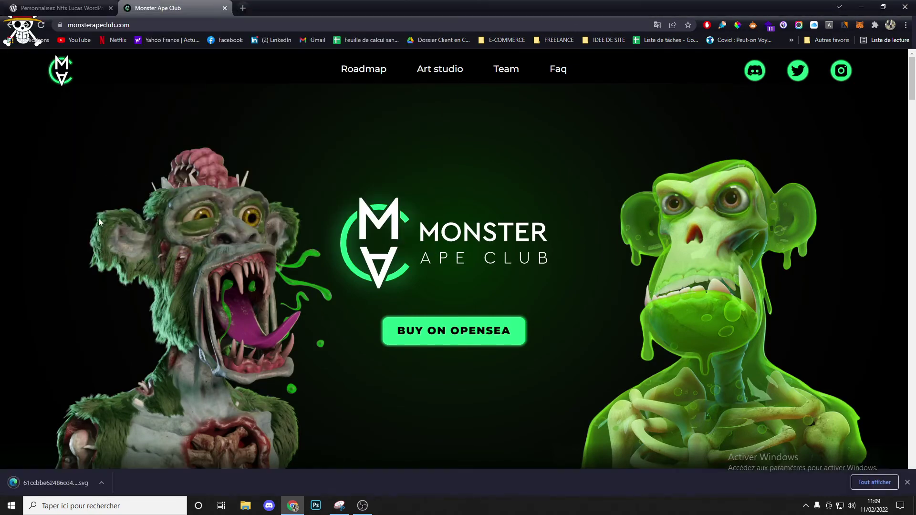
- Search the web in a new tab for "convertir svg en jpg"
click(242, 8)
text(conver)
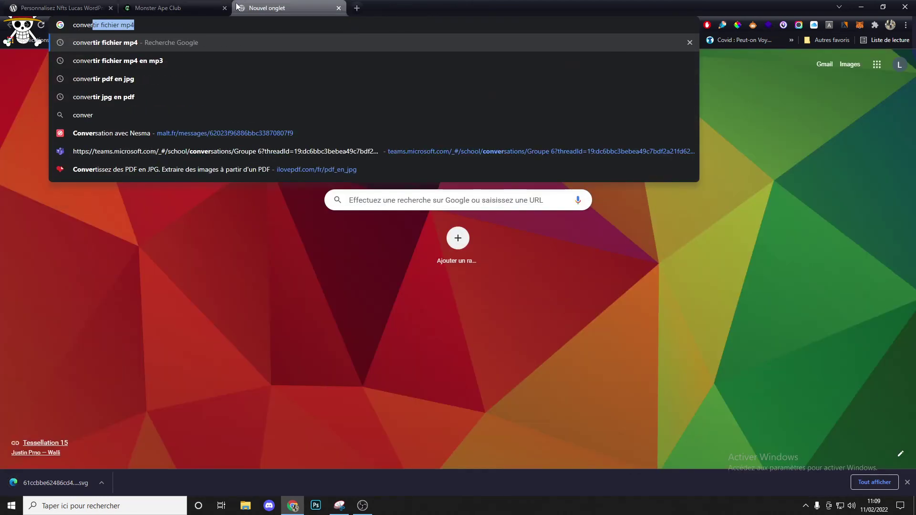
text(tir )
text(sv)
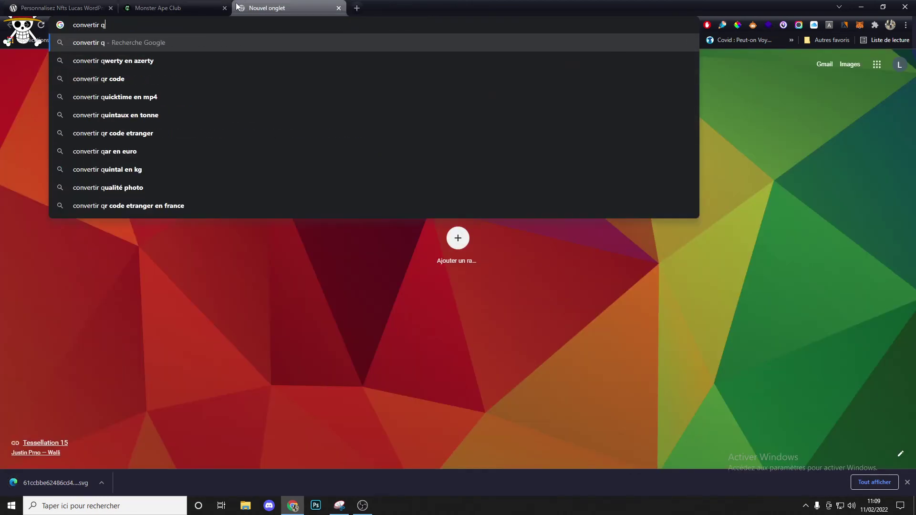
key(BackSpace)
text(vg en jpg)
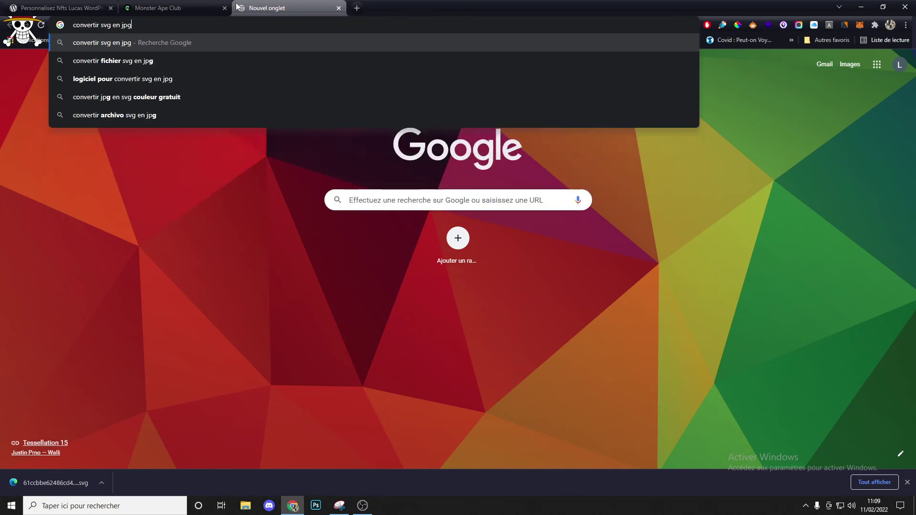
key(Return)
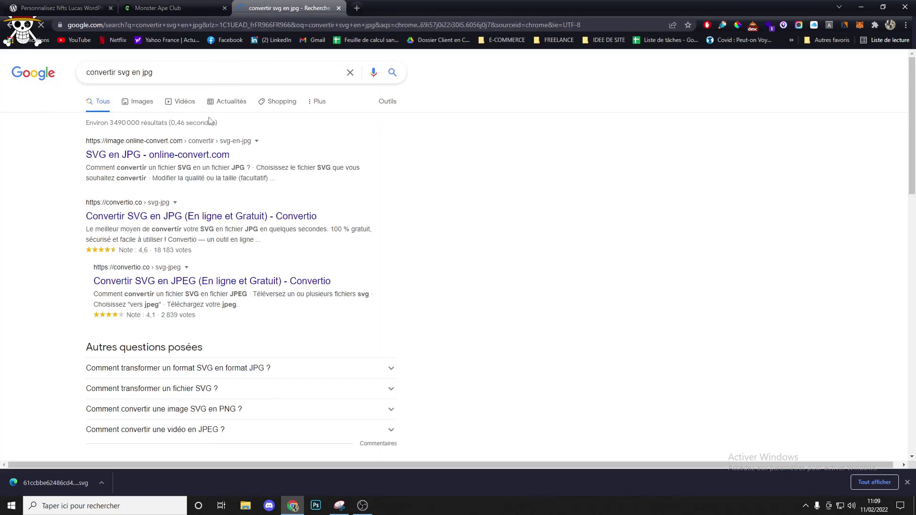
- Convert the downloaded SVG logo to JPG on online-convert.com and download the converted file
click(172, 151)
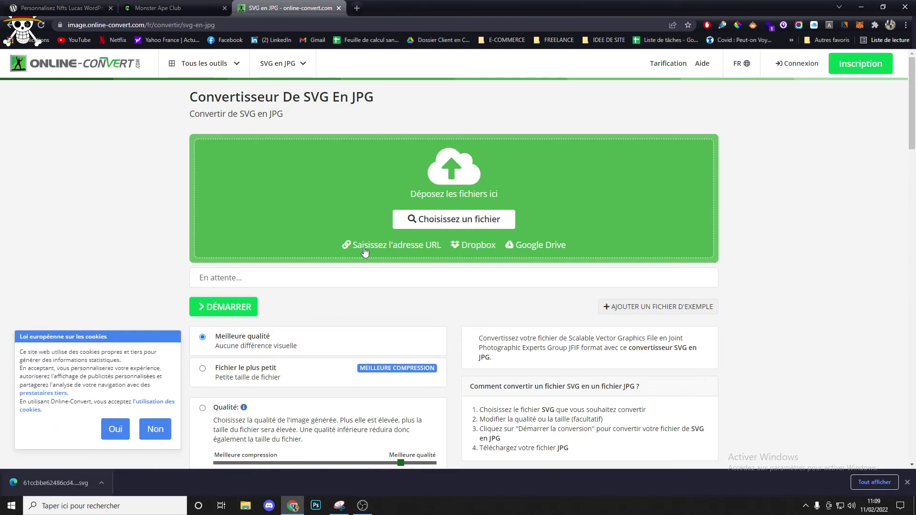
click(225, 304)
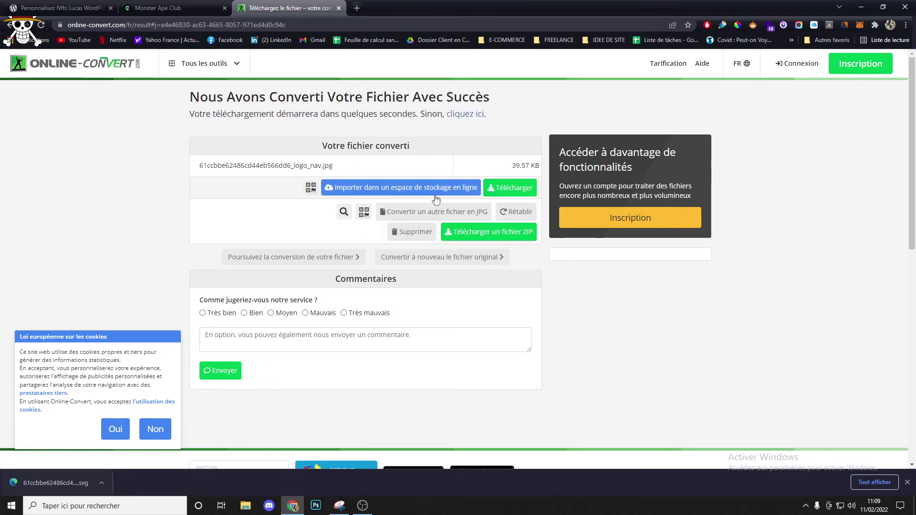
click(509, 188)
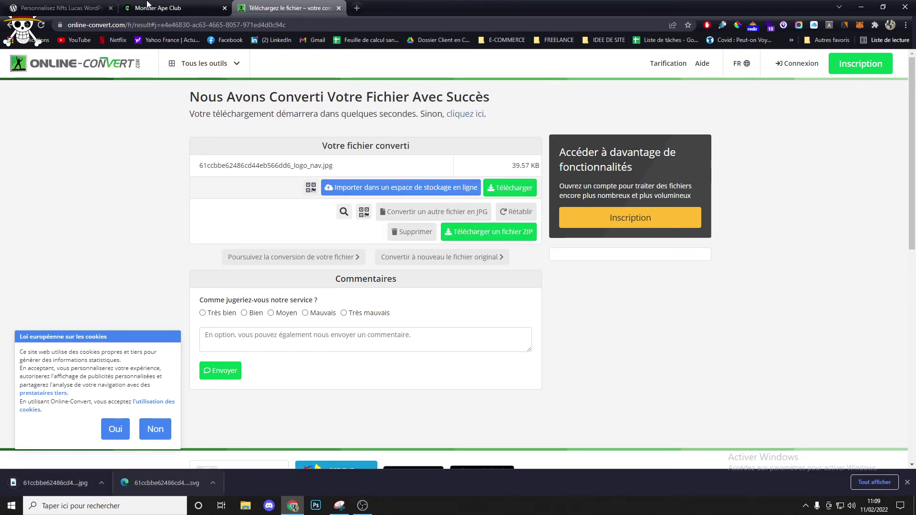
- Upload the converted JPG as the site logo in the customizer, extending the crop area to the image's full height
click(57, 8)
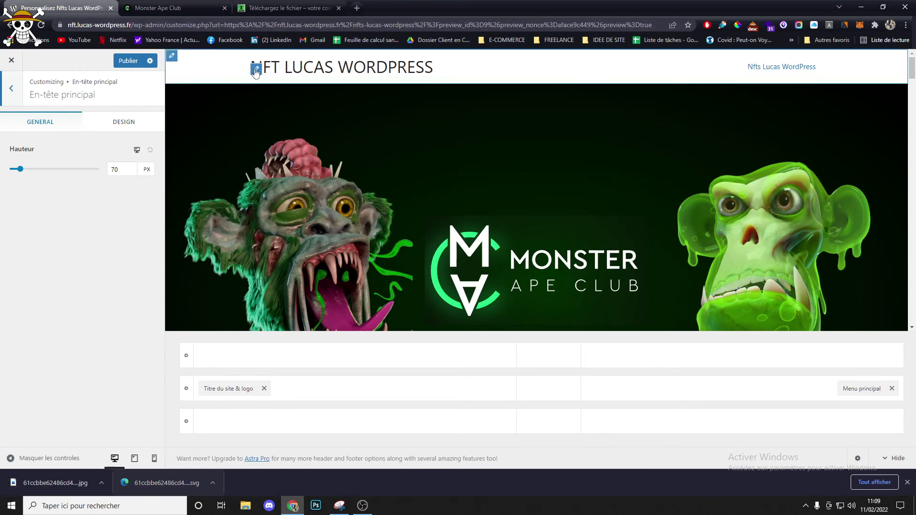
click(253, 69)
click(66, 185)
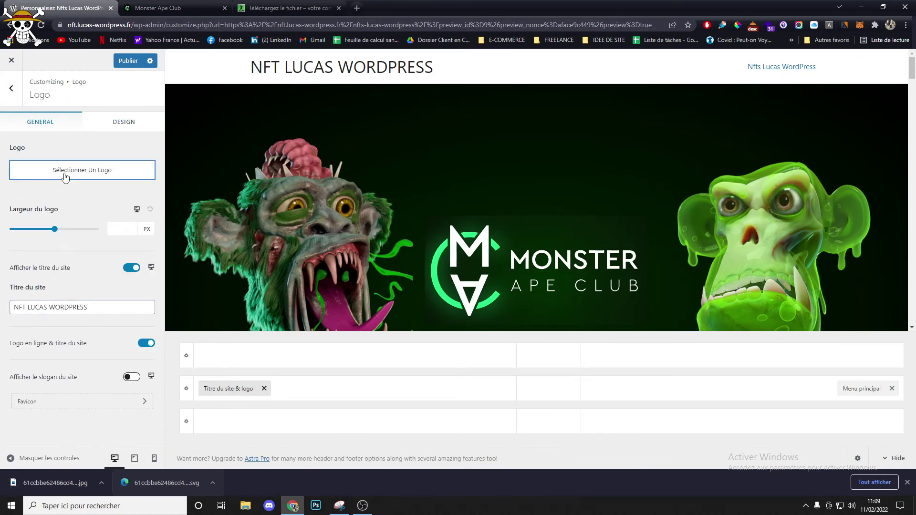
drag(78, 479, 191, 280)
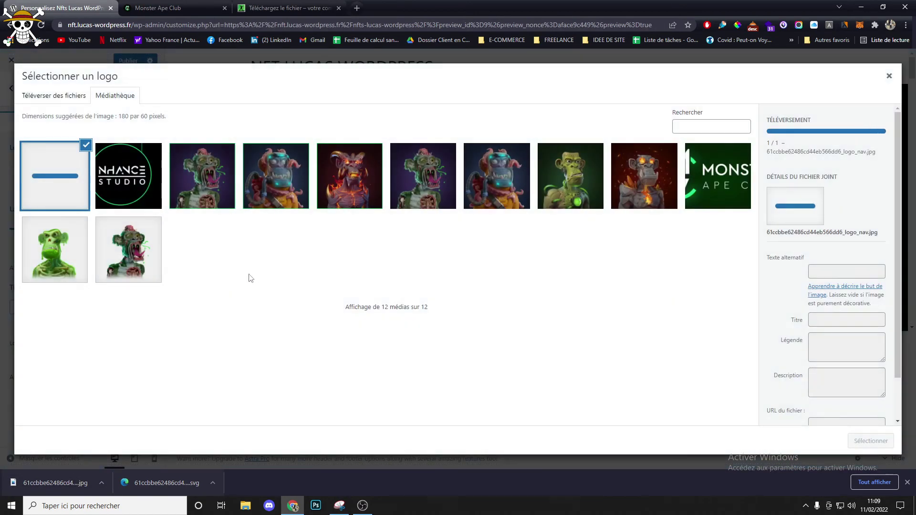
click(876, 440)
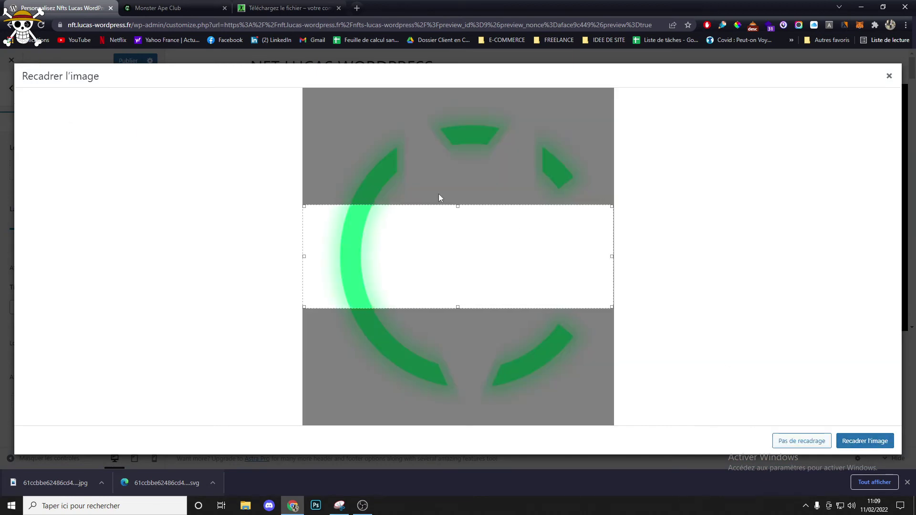
drag(458, 207, 460, 89)
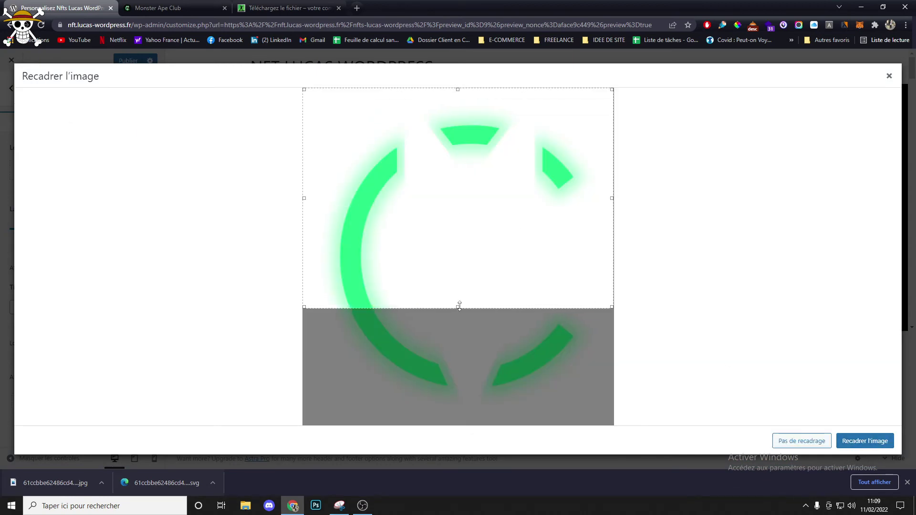
drag(457, 307, 458, 424)
click(846, 440)
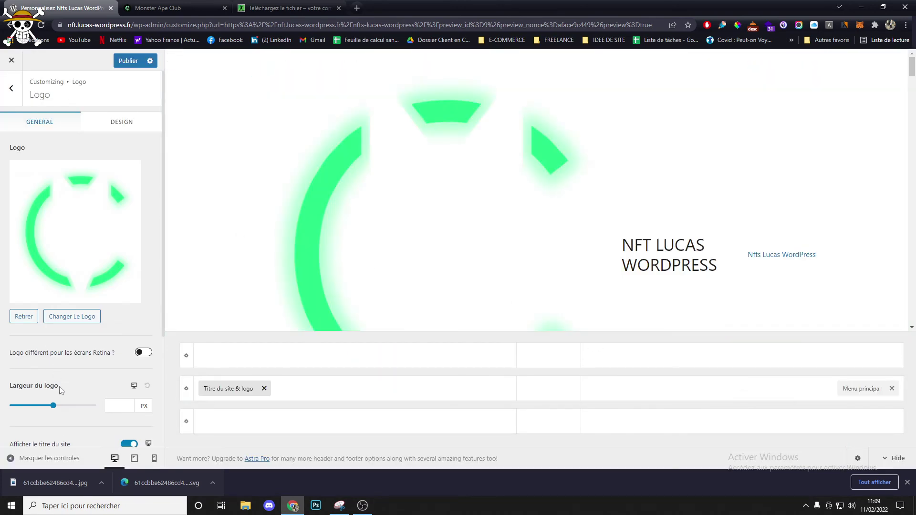
- Set the logo width to 43 px and hide the site title in the header
drag(53, 406, 20, 409)
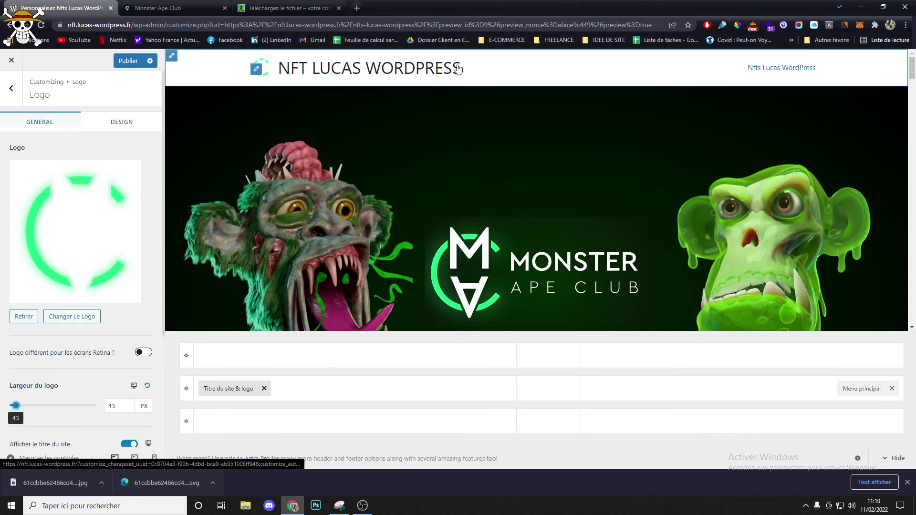
scroll(90, 416, down, 1)
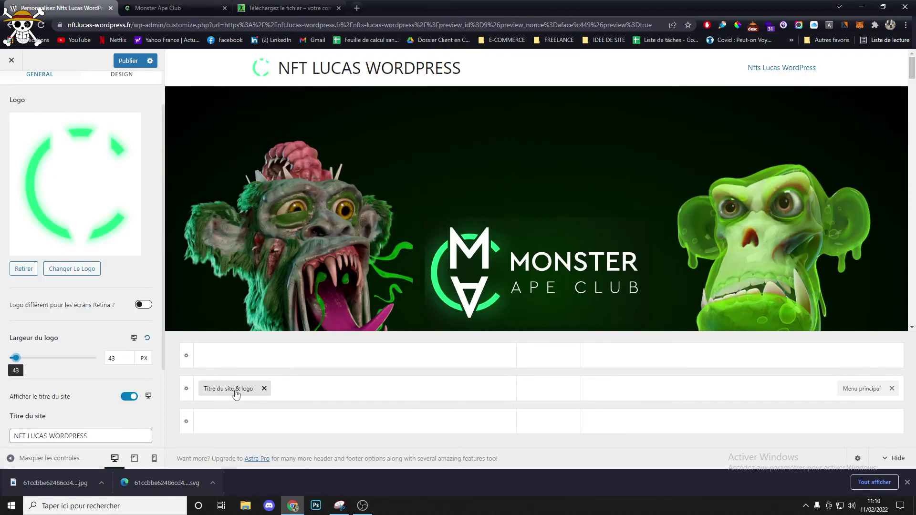
click(129, 399)
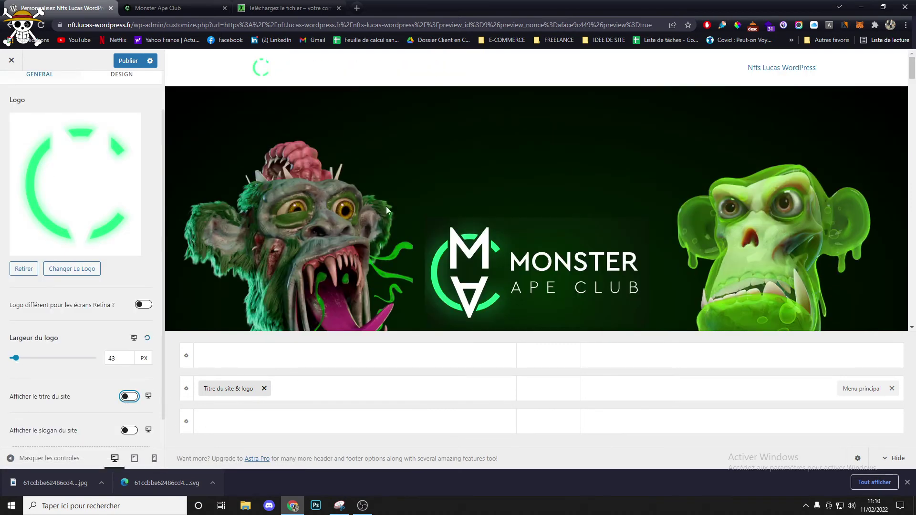
- Give the main header a black background and set its bottom border size to 0 px
click(172, 58)
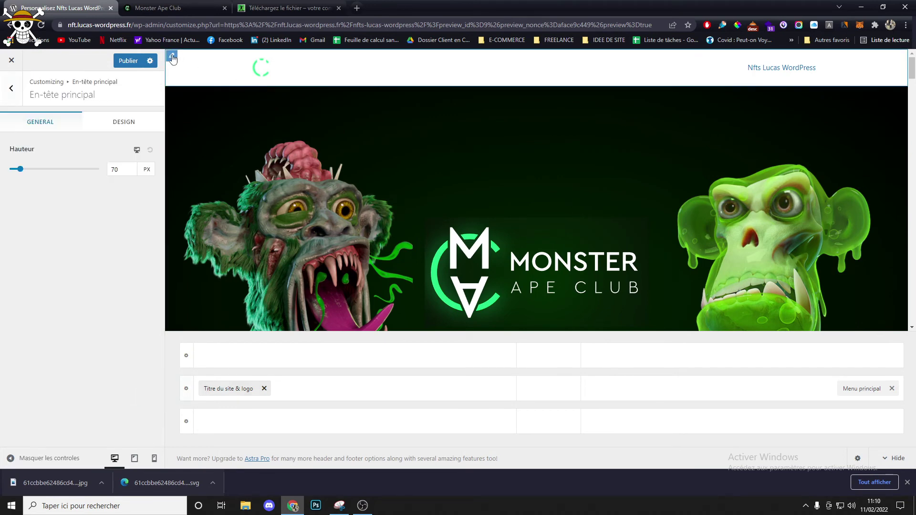
click(108, 128)
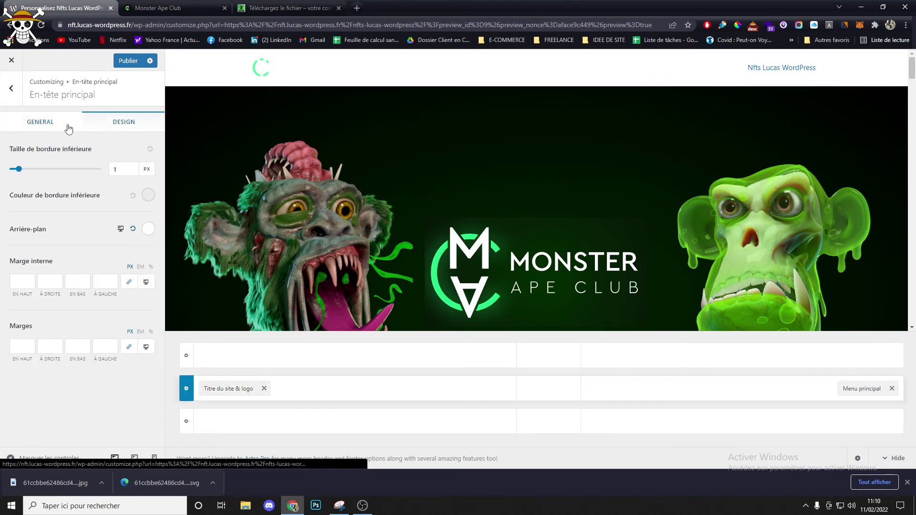
click(151, 235)
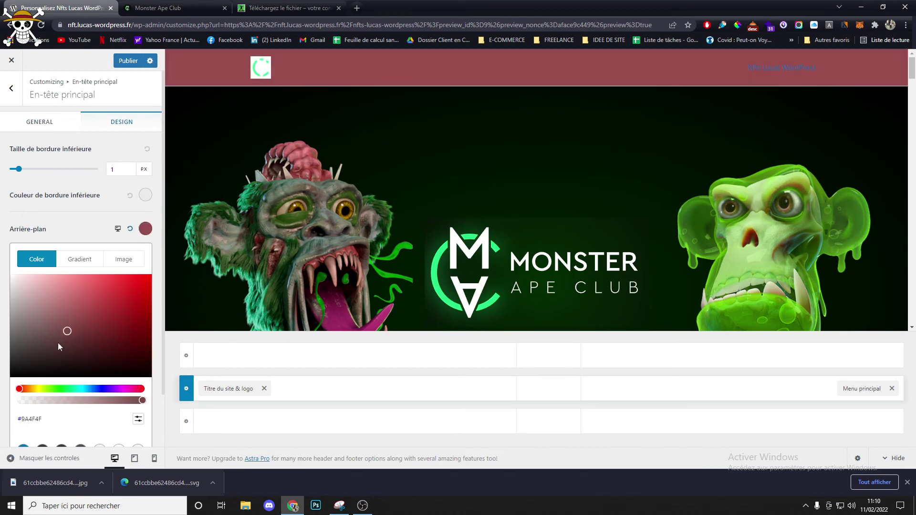
drag(58, 343, 53, 365)
click(4, 384)
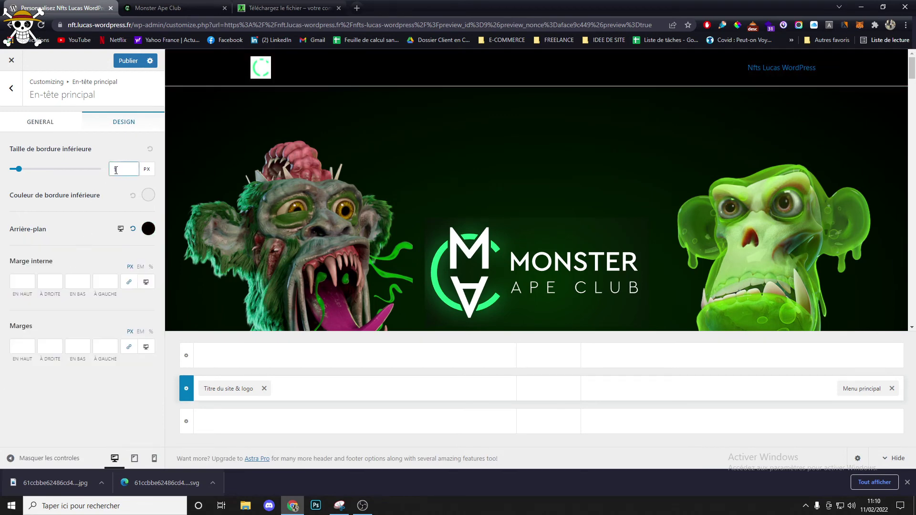
text(0)
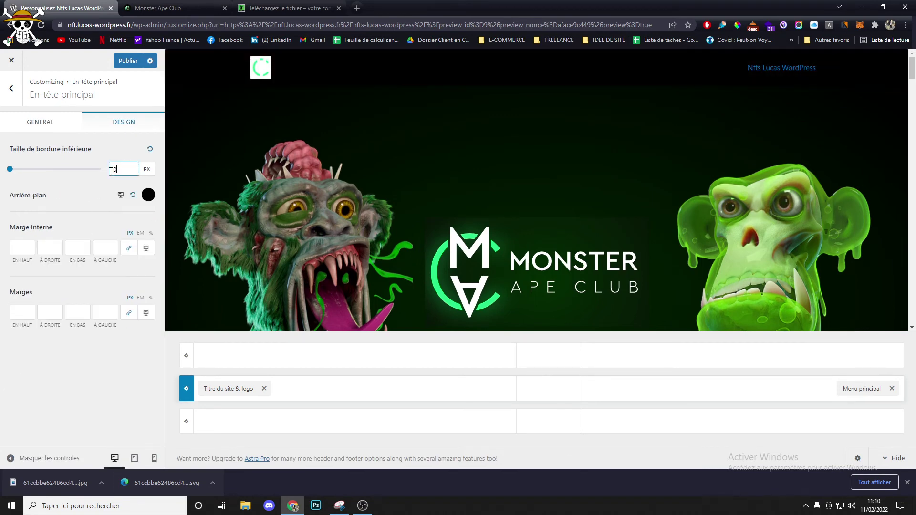
- Capture the reference site's header logo with the Snipping Tool and save it as the PNG "logo nft", replacing the existing file
click(160, 7)
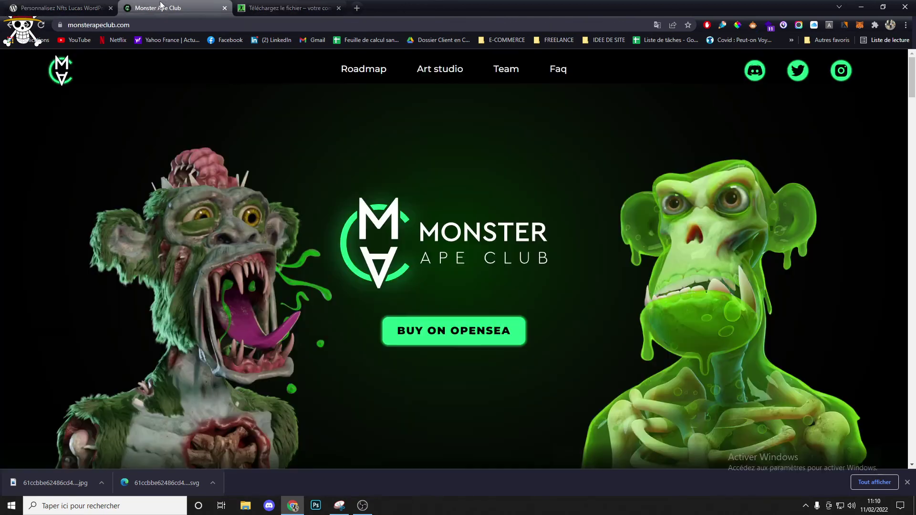
drag(73, 79, 115, 80)
click(339, 505)
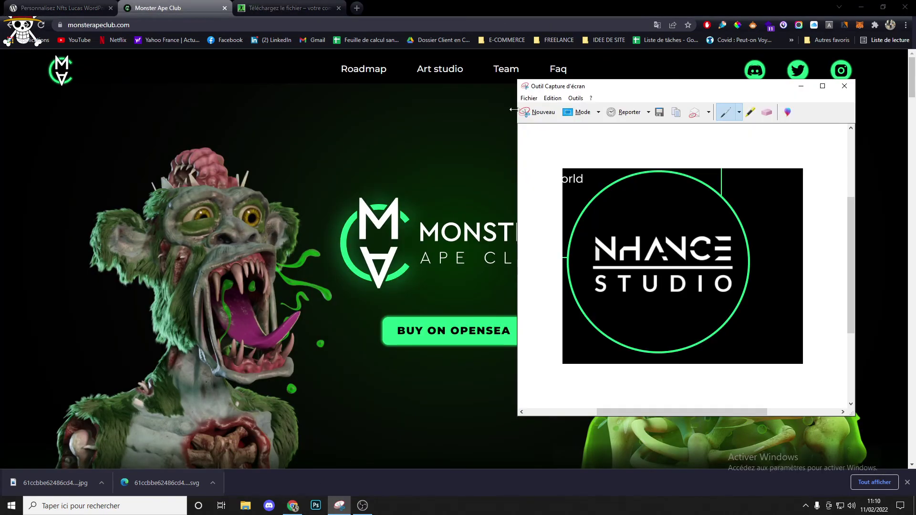
click(520, 107)
drag(43, 54, 83, 88)
click(146, 33)
text(l)
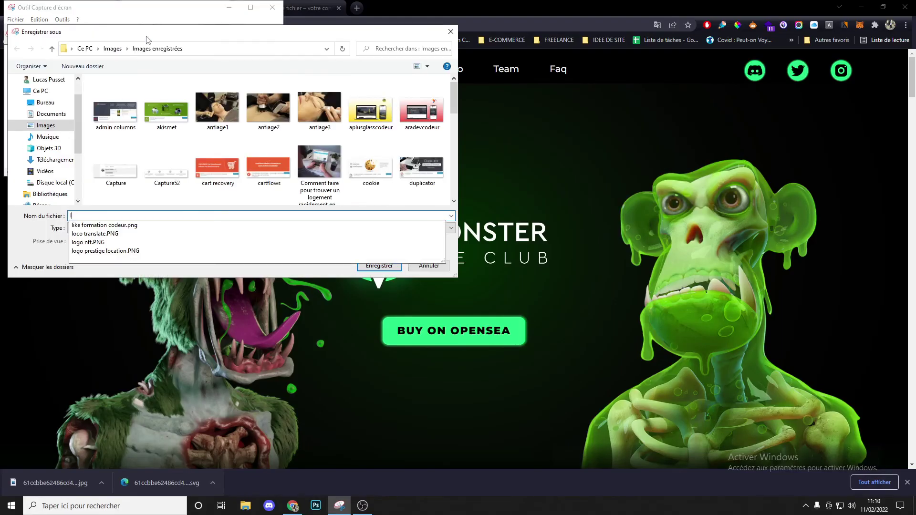
text(ogo nft)
key(Return)
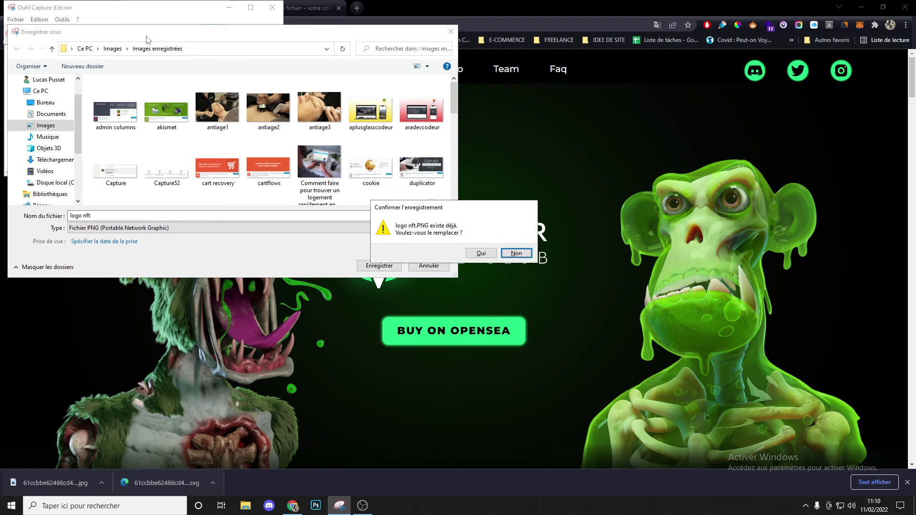
click(481, 253)
click(273, 7)
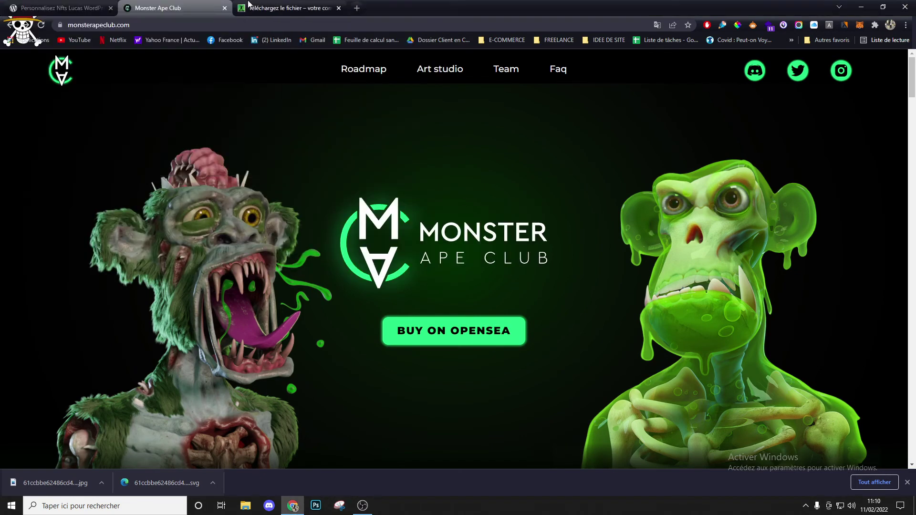
- Replace the site logo with the uploaded PNG "logo nft", extending the crop area to the image's full height
click(61, 8)
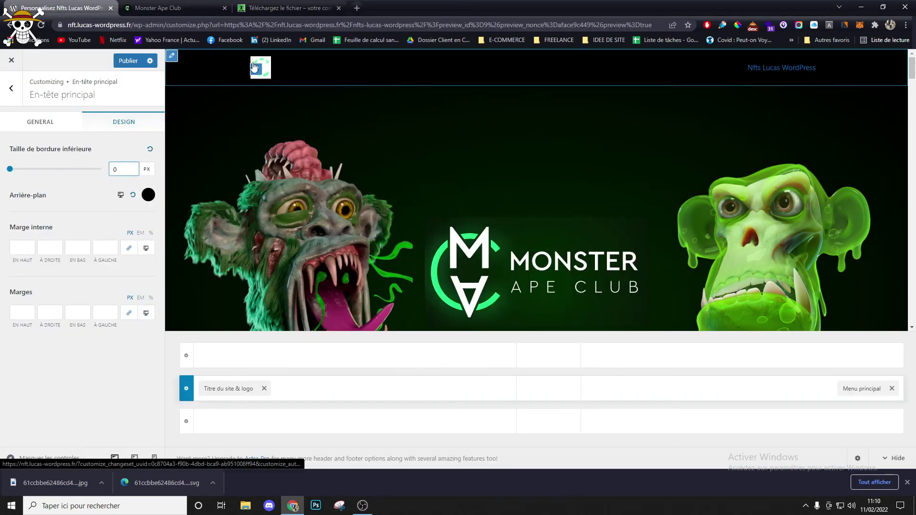
click(258, 69)
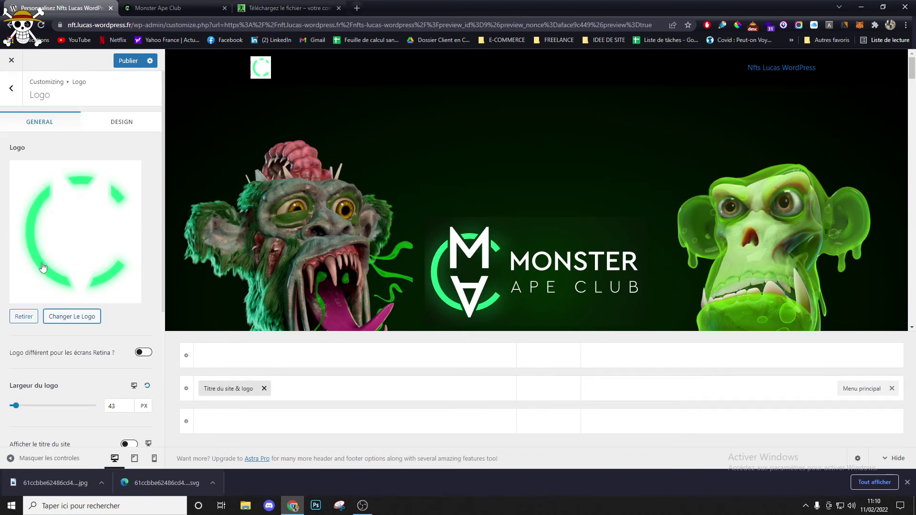
click(78, 317)
click(82, 97)
click(480, 251)
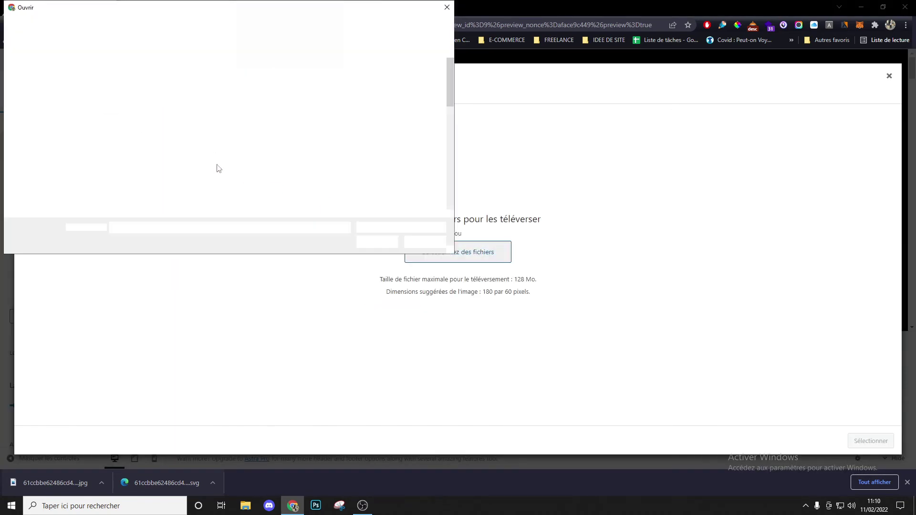
click(46, 59)
double_click(125, 187)
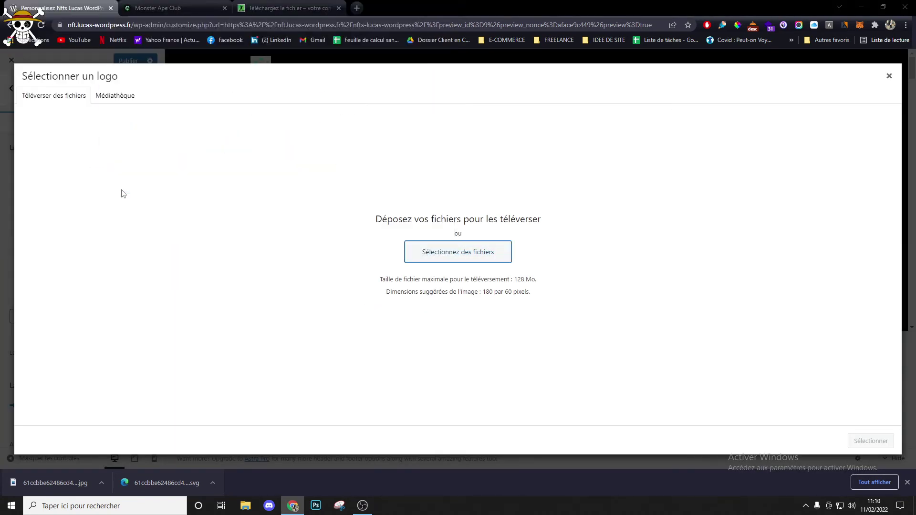
click(851, 441)
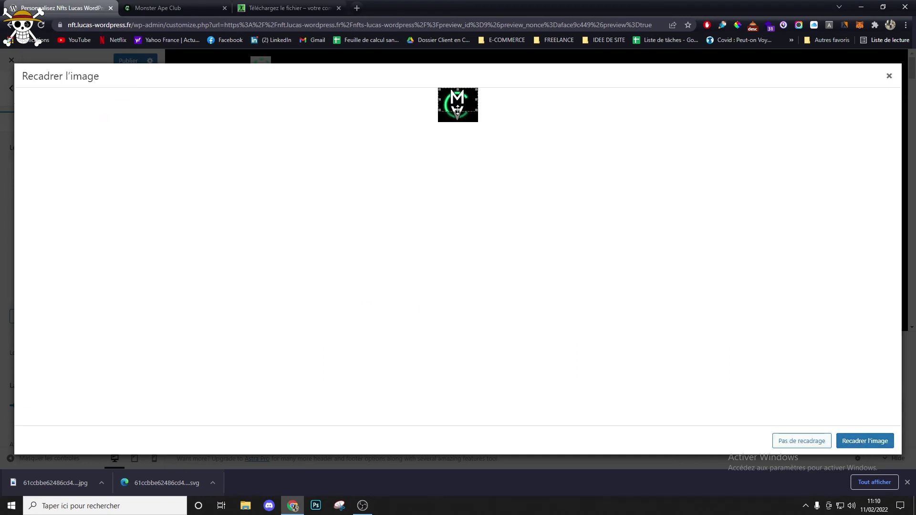
drag(457, 111, 464, 157)
click(849, 436)
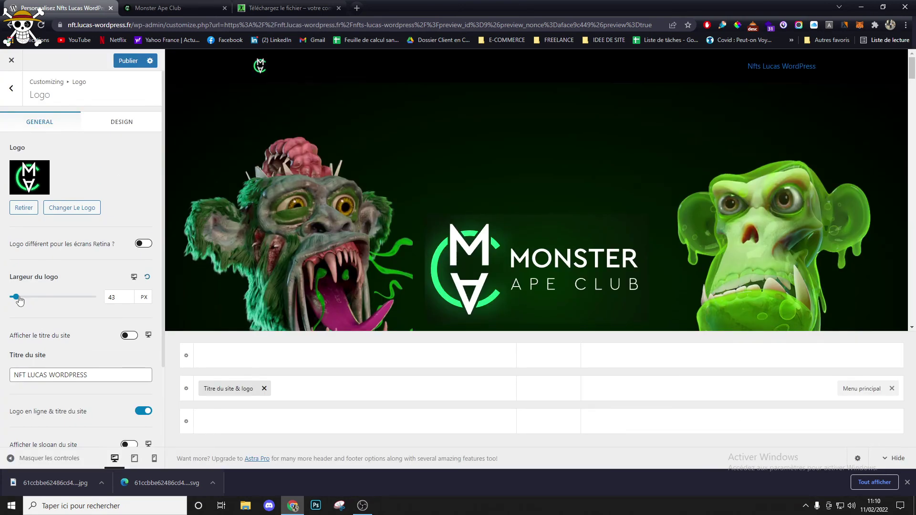
- Set the logo width to 120 px and compare the header with the reference site
drag(19, 300, 29, 300)
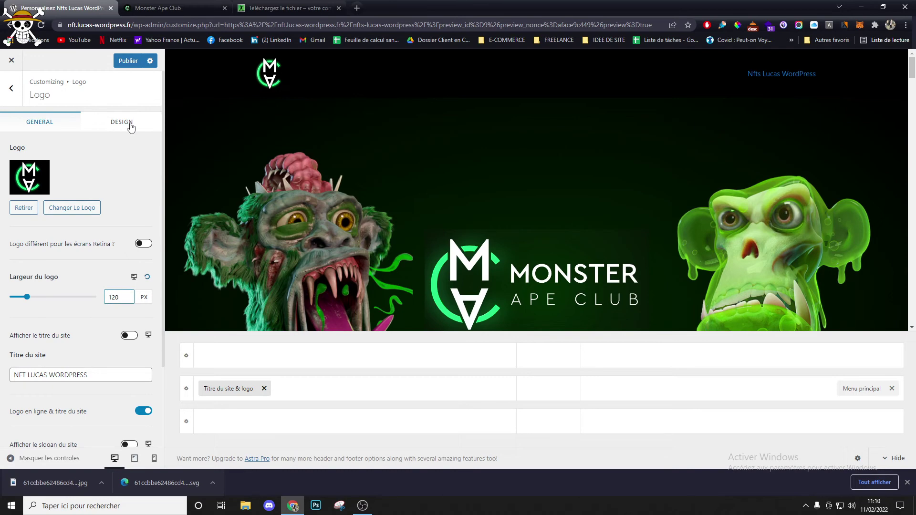
click(126, 6)
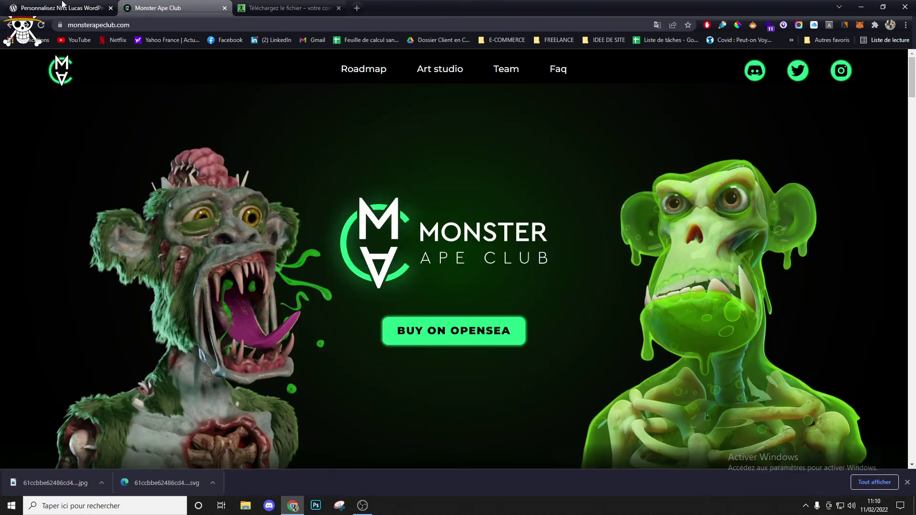
click(62, 7)
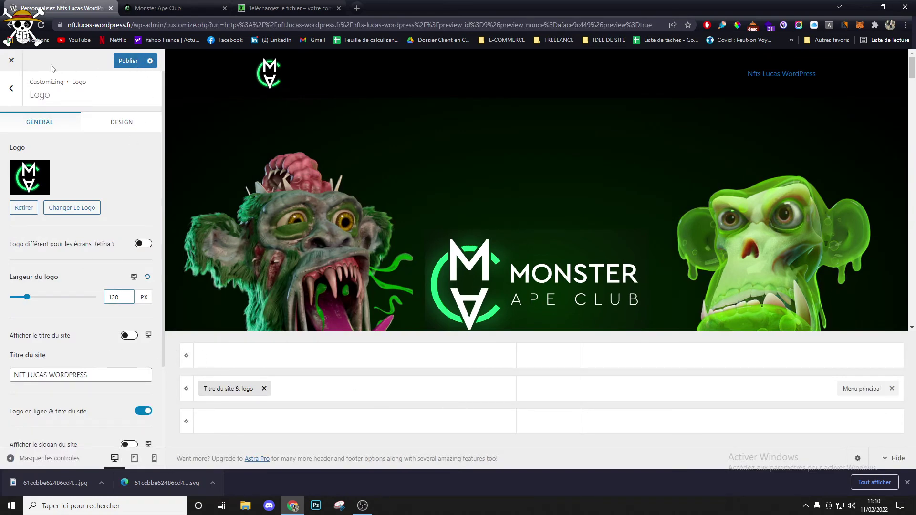
- Try adding a secondary menu to the centre of the main header row and open its menu configuration
click(7, 86)
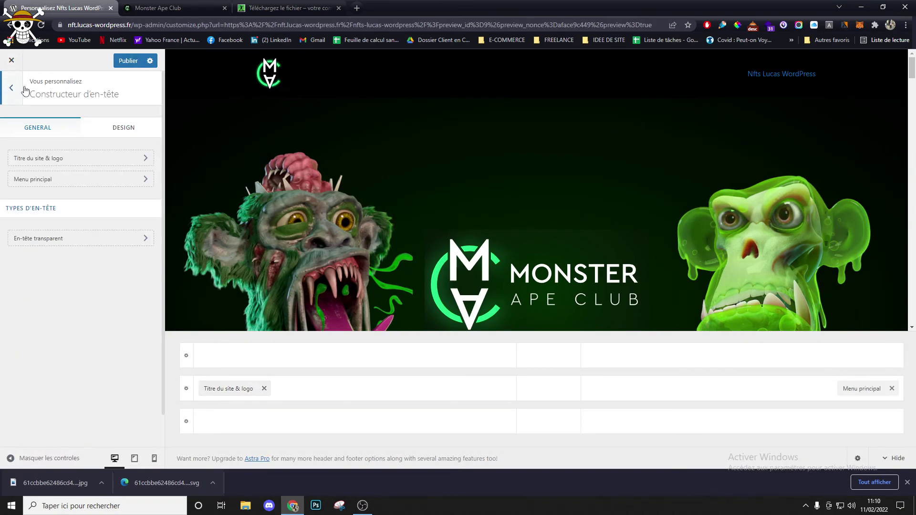
click(11, 88)
click(43, 198)
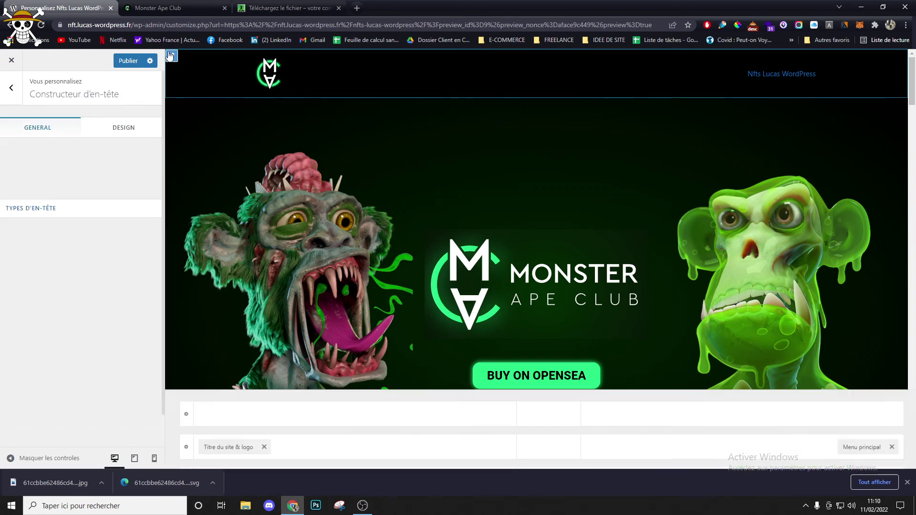
click(357, 399)
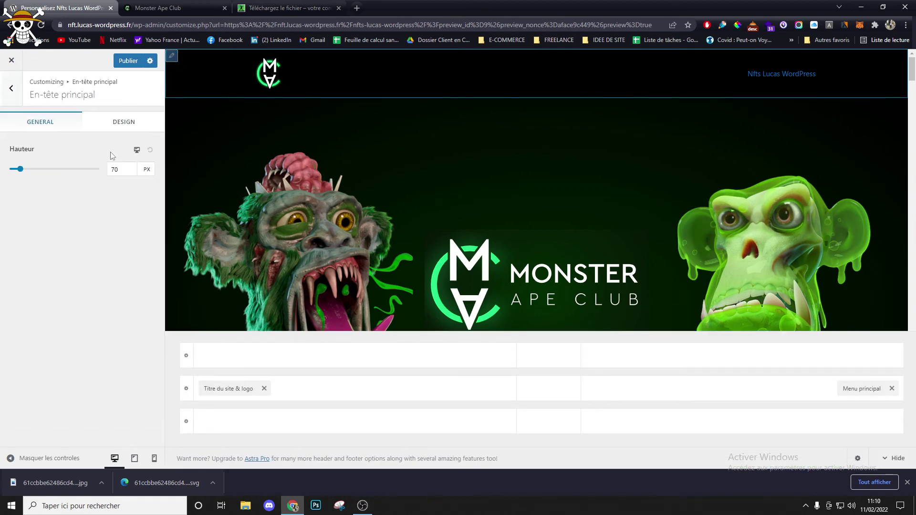
click(548, 392)
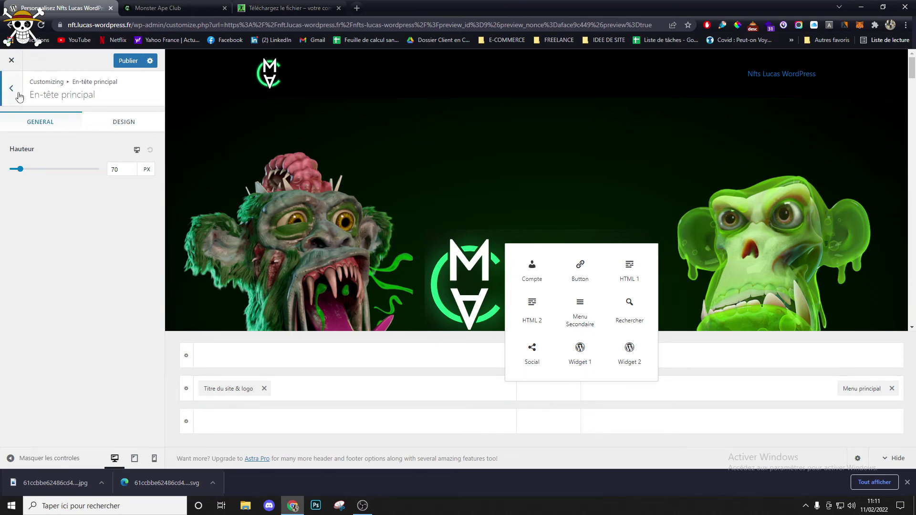
click(592, 316)
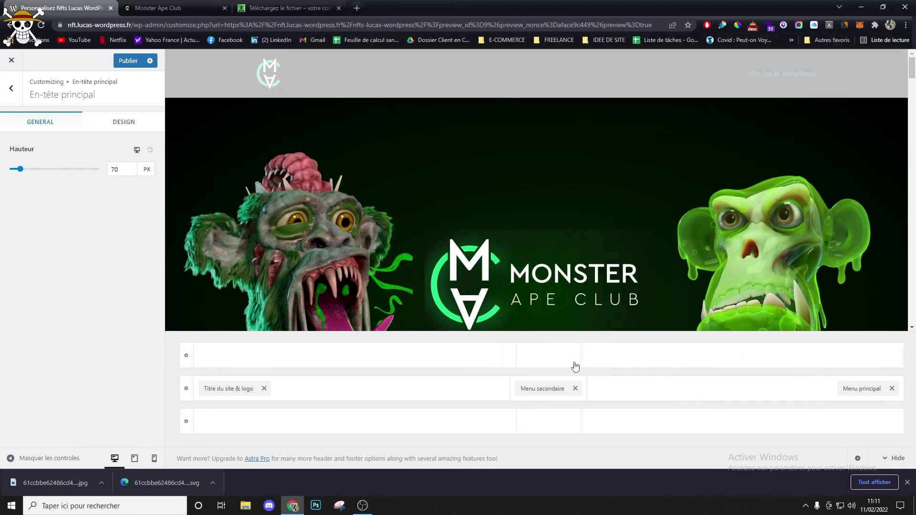
click(547, 389)
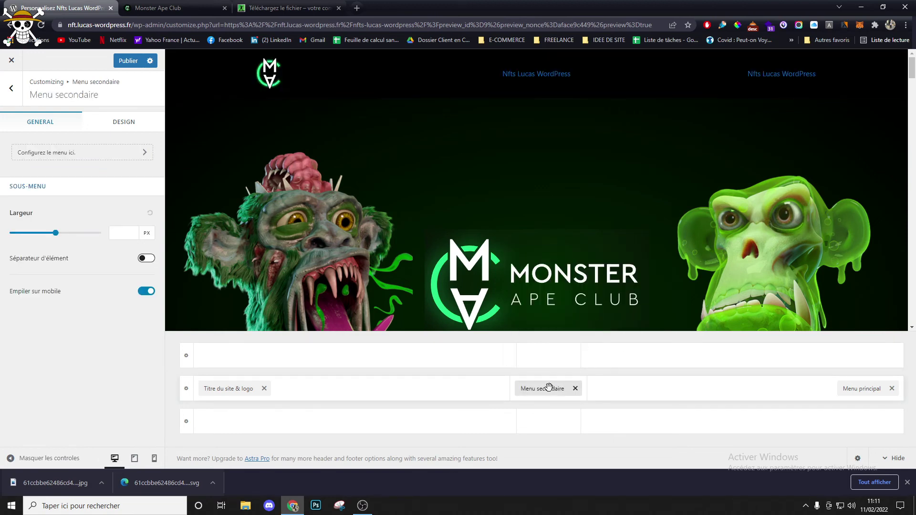
click(109, 152)
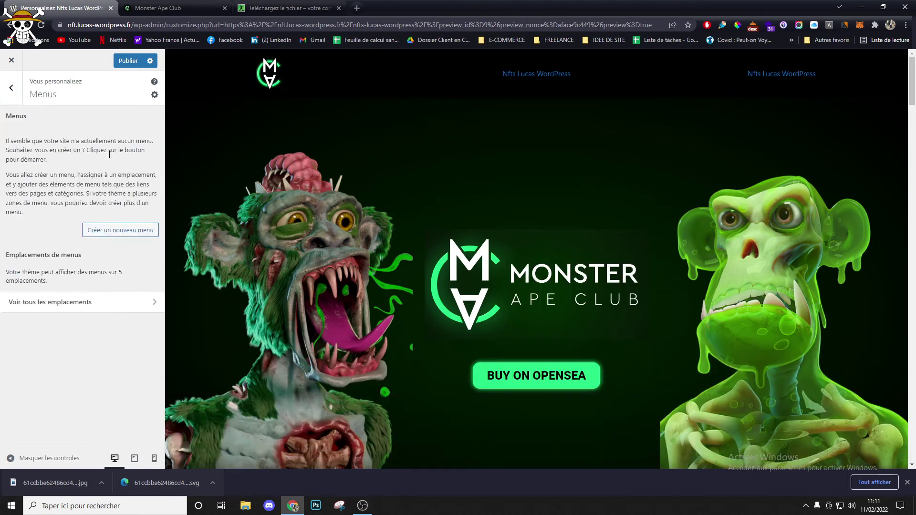
- Return to the header builder and remove the secondary menu from the centre of the main header row
click(11, 89)
click(10, 88)
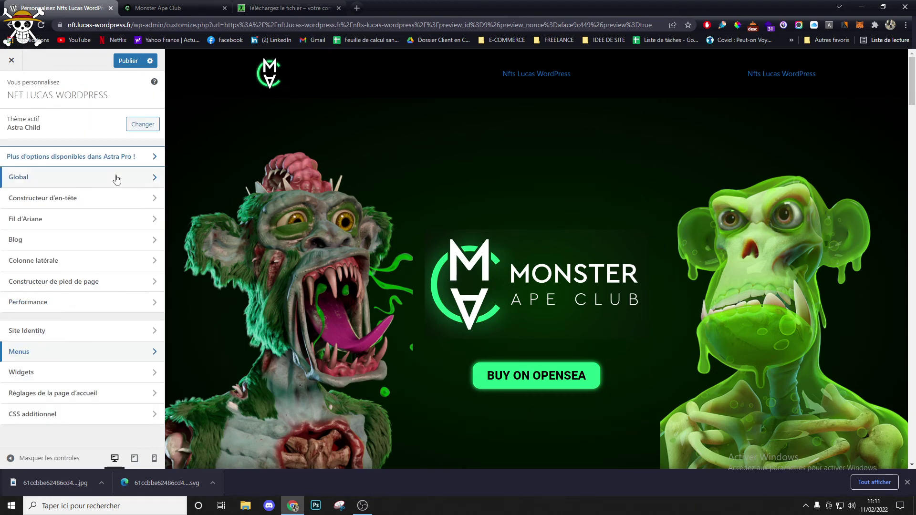
click(500, 60)
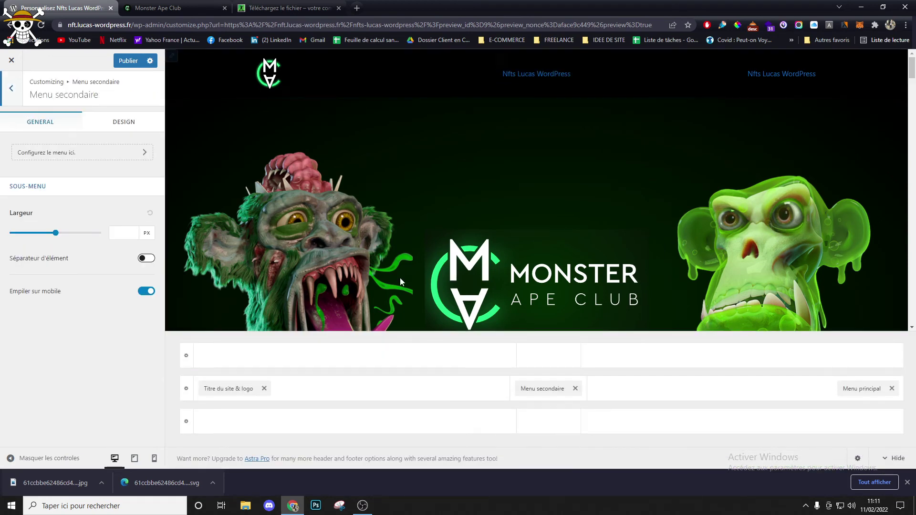
click(575, 389)
click(549, 388)
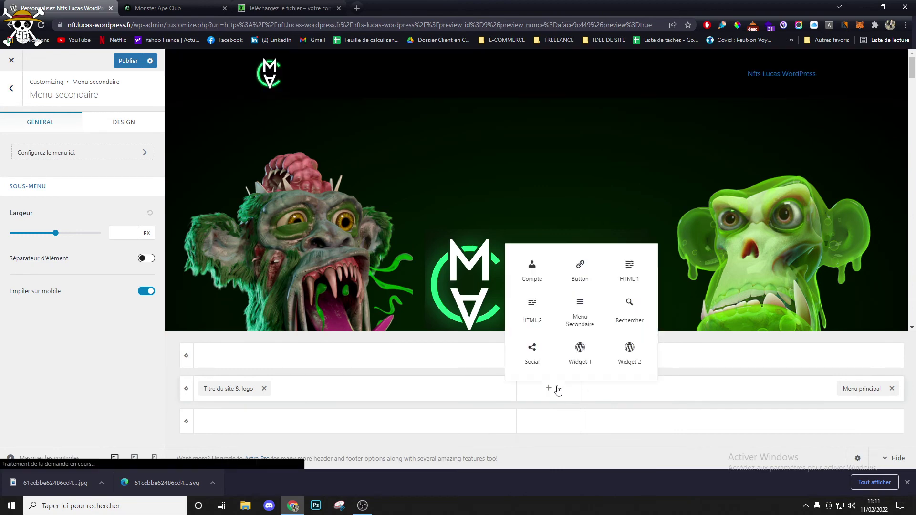
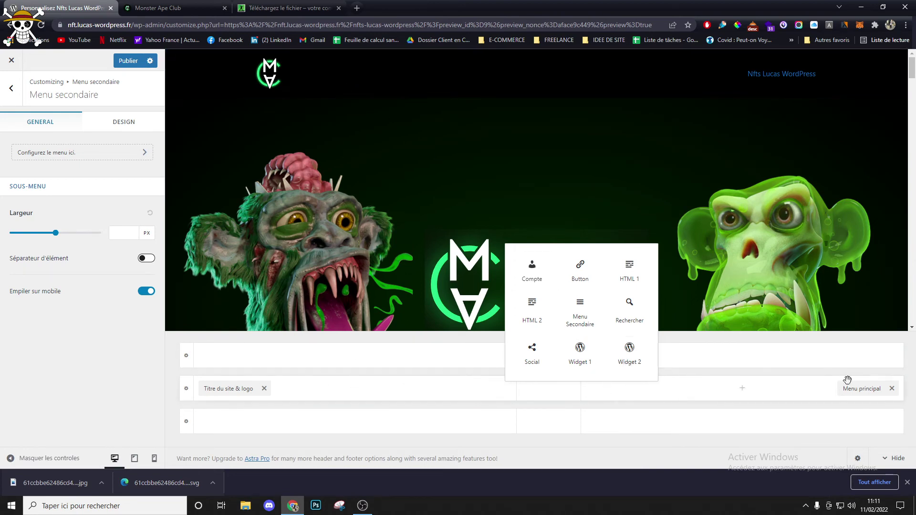
- Move the main menu to the centre of the main header row and add a Social element at its right end
drag(847, 380, 550, 392)
drag(549, 392, 552, 389)
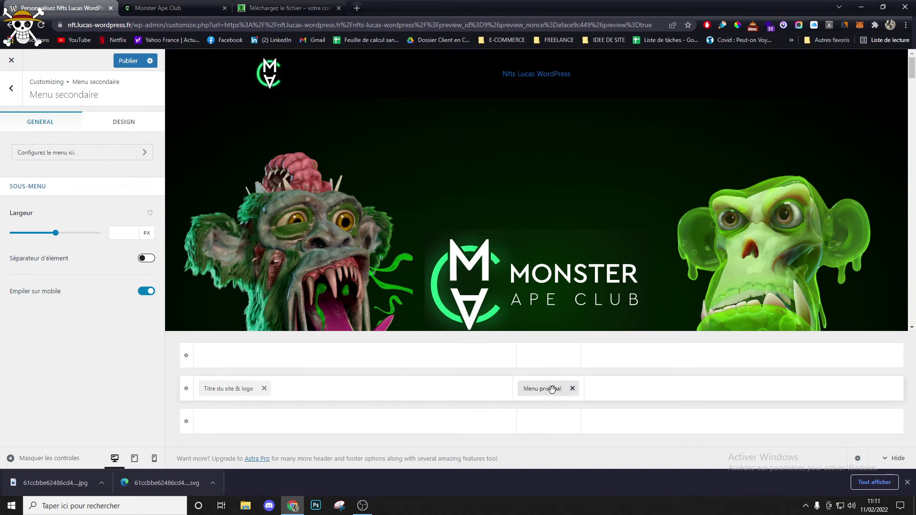
click(820, 390)
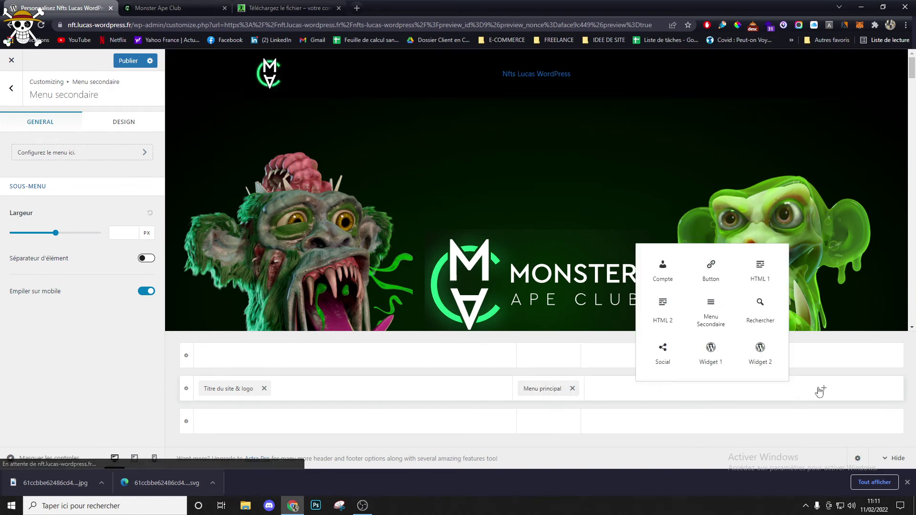
click(663, 354)
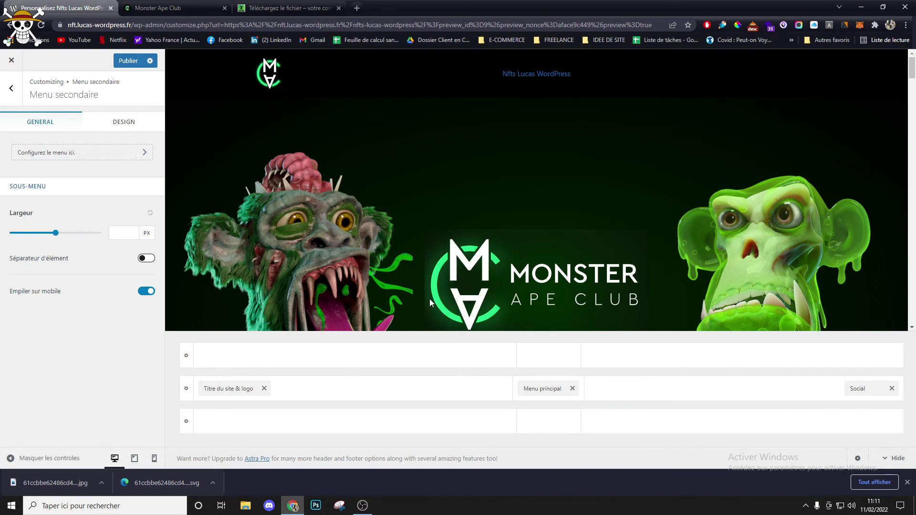
- Open the Social element's settings, close the file converter page and check which social icons the reference header uses
click(857, 384)
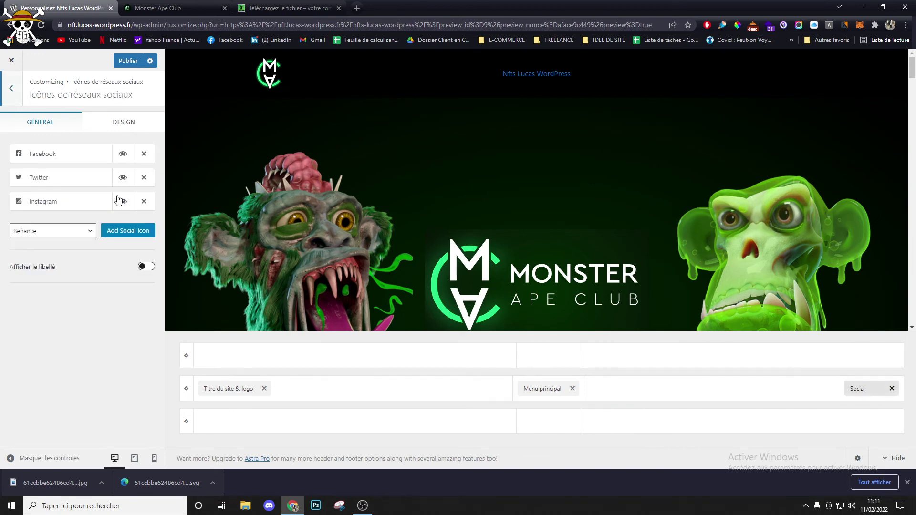
click(288, 6)
click(338, 8)
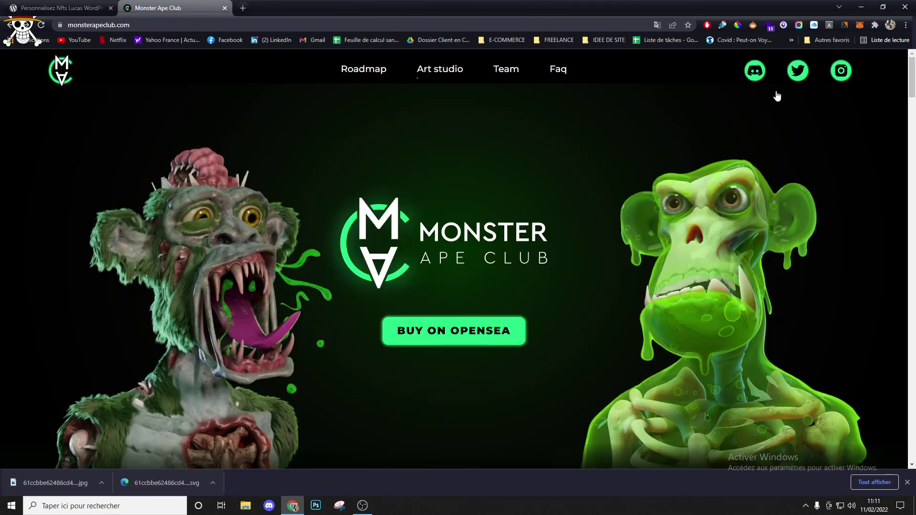
click(76, 8)
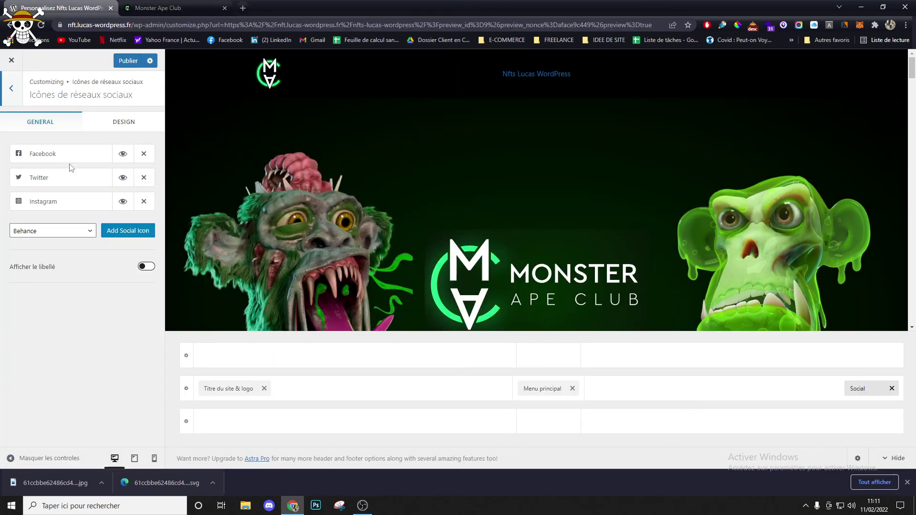
- Show the social icons' design options and sample the green #24FF87 of the BUY ON OPENSEA button with the eyedropper
click(122, 124)
scroll(91, 210, down, 1)
scroll(91, 210, down, 1)
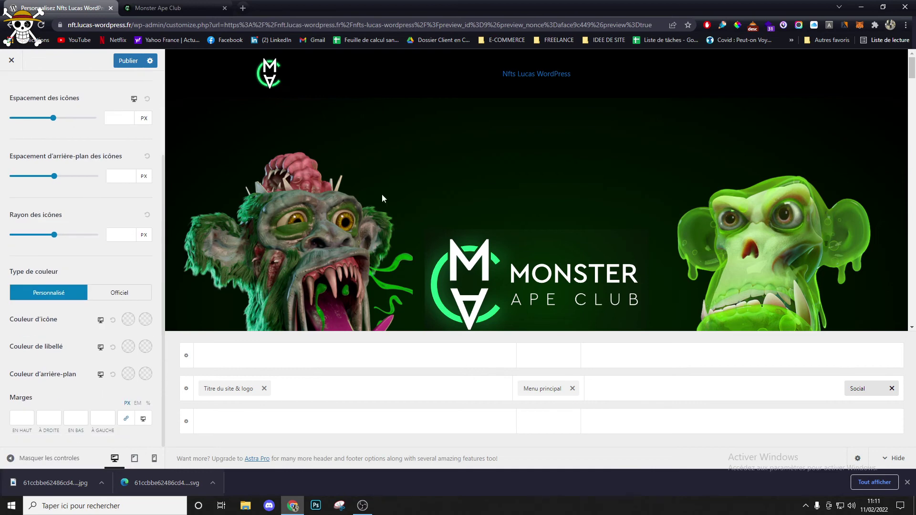
scroll(353, 220, down, 4)
scroll(525, 144, up, 1)
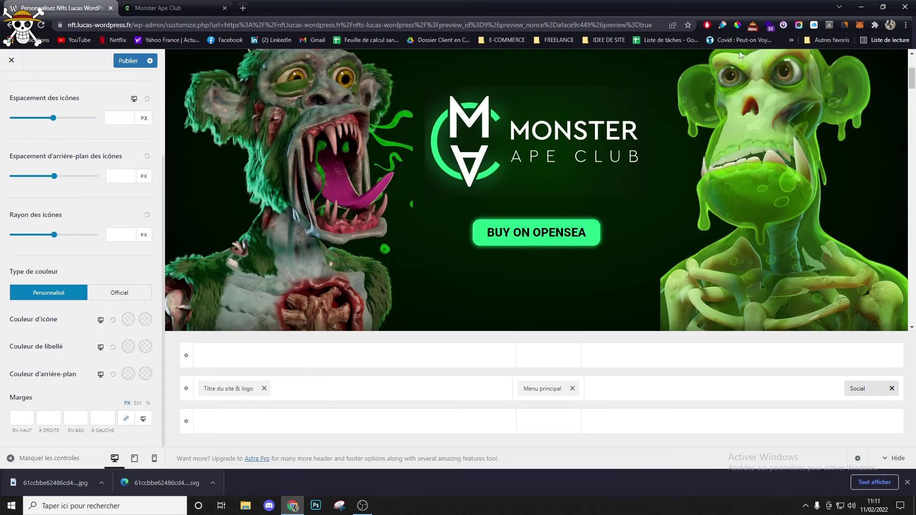
click(737, 24)
click(532, 239)
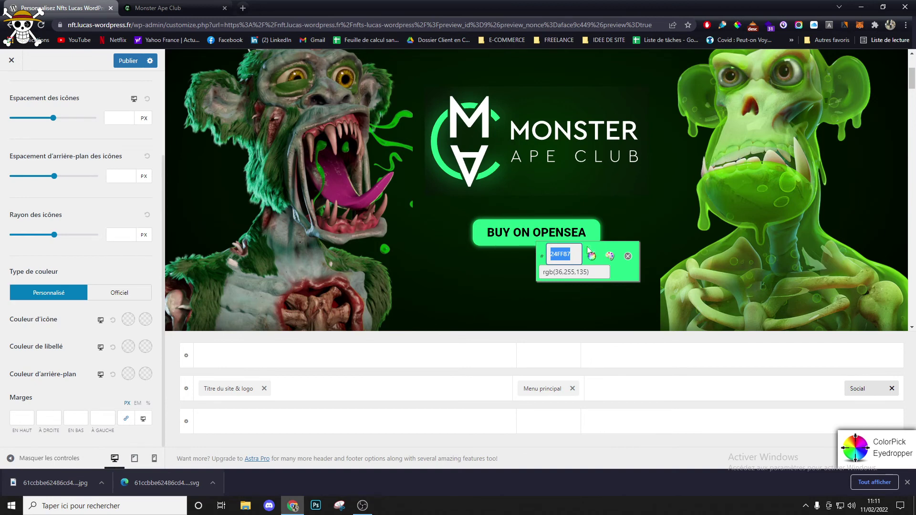
click(627, 257)
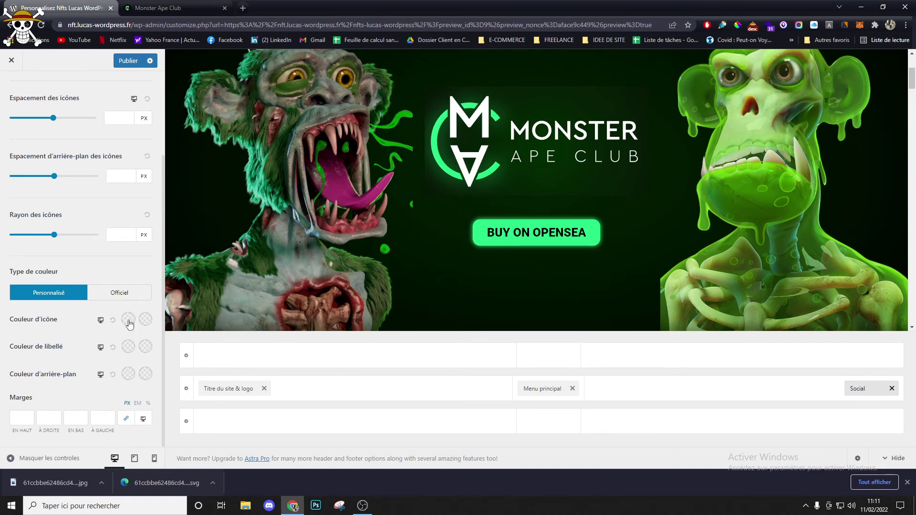
- Set the social icons' normal icon colour to the hex value #000000
click(129, 324)
click(82, 382)
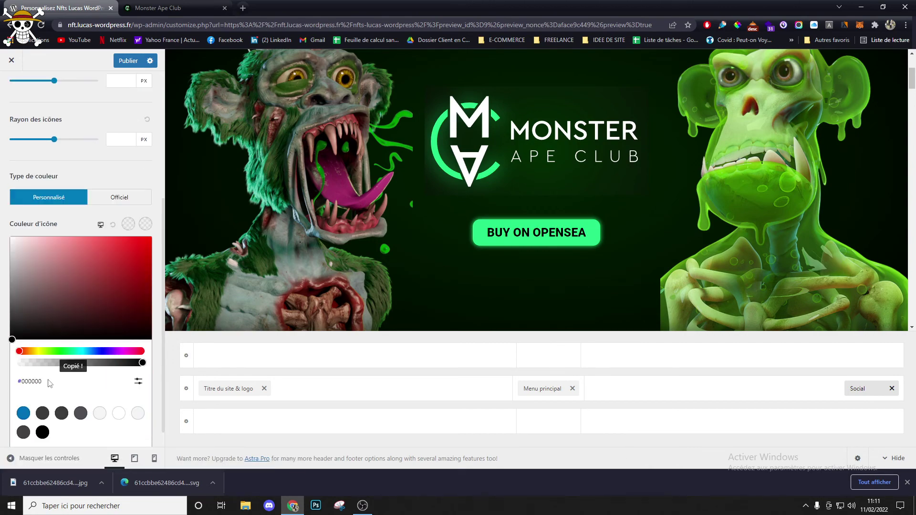
click(138, 382)
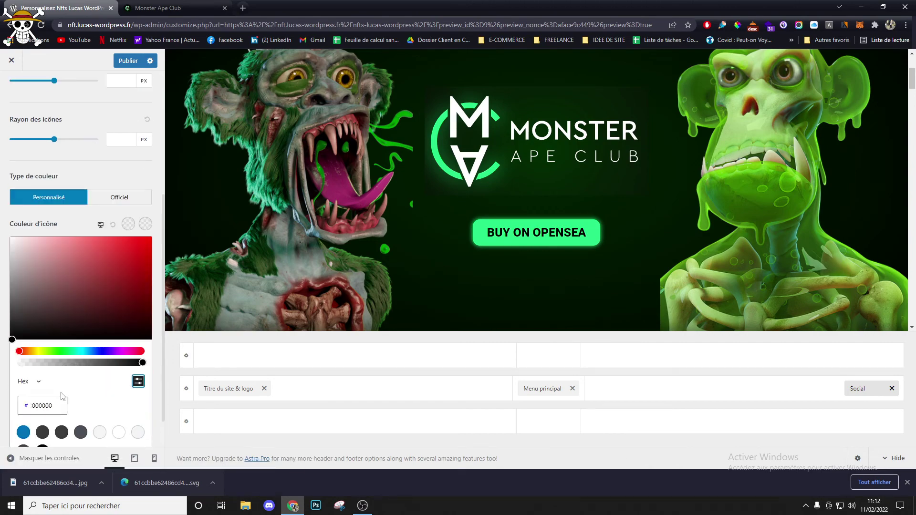
click(46, 406)
text(#000000)
- Sample the BUY ON OPENSEA button's green again with the eyedropper and copy its hex code 24FF87
scroll(406, 250, down, 5)
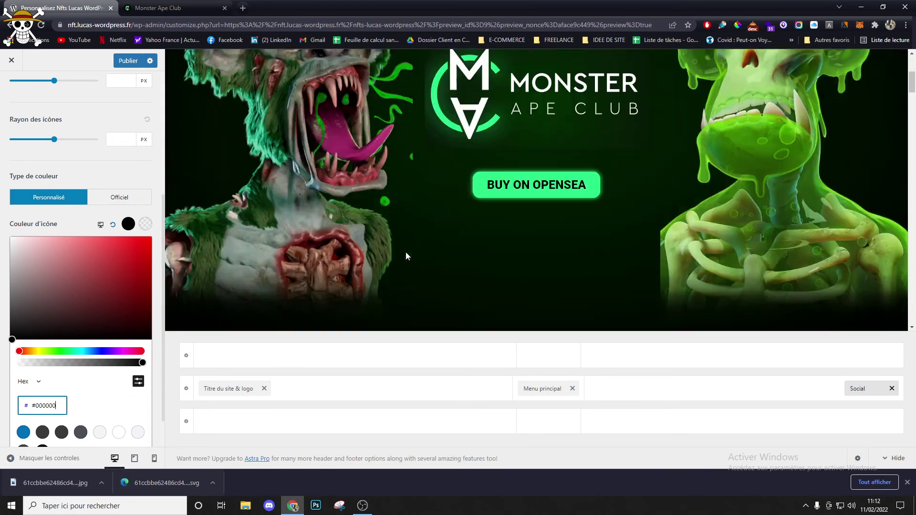
click(737, 25)
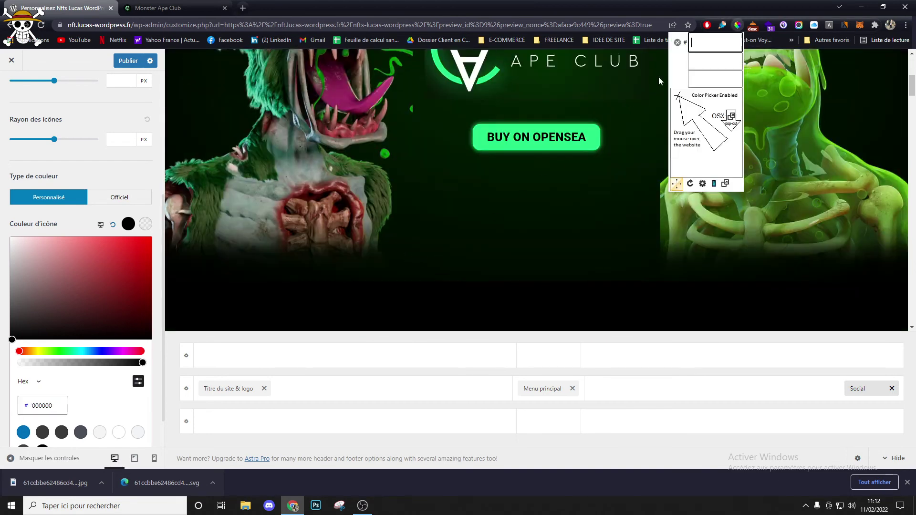
click(593, 137)
key(ctrl+c)
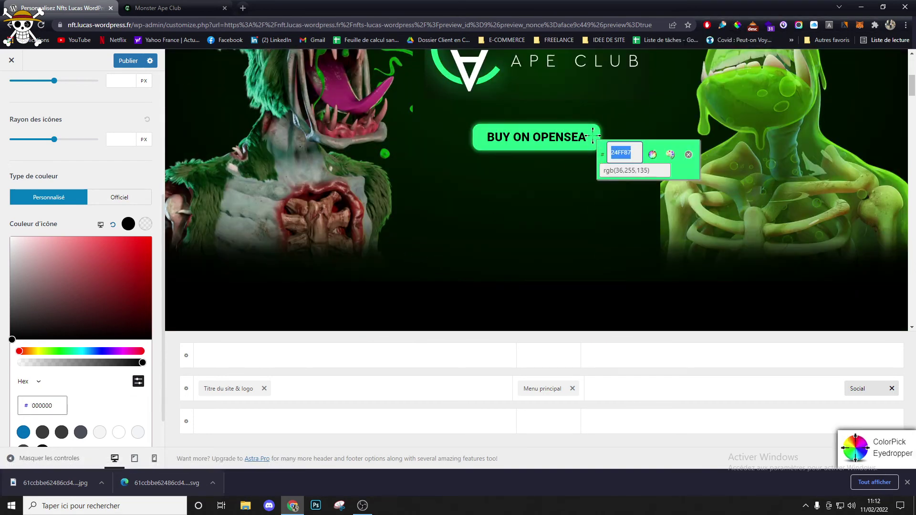
- Close the eyedropper and set the social icons' normal icon colour to the copied green hex value 24FF87
click(688, 155)
click(170, 404)
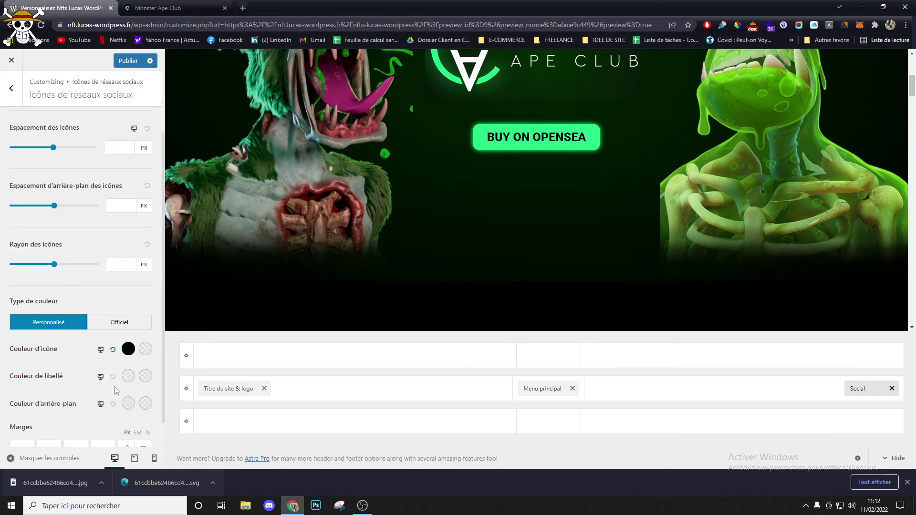
click(128, 349)
scroll(146, 383, down, 3)
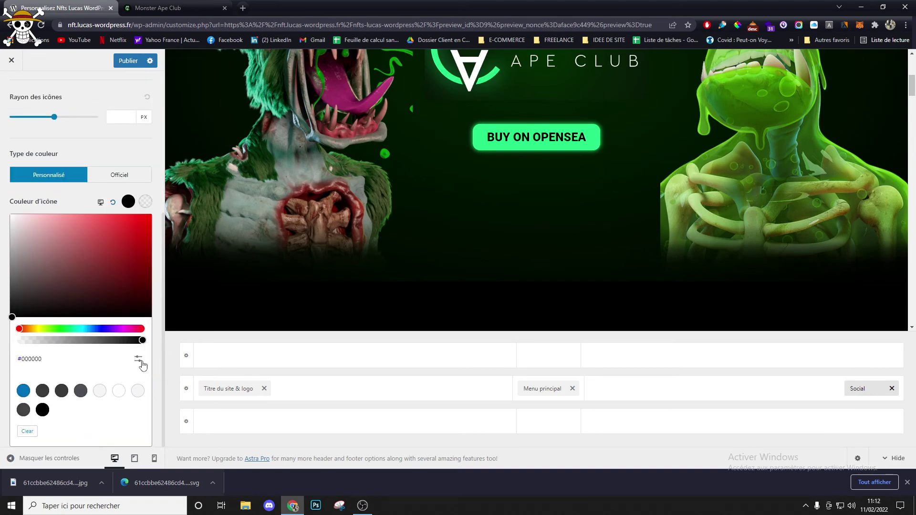
click(138, 358)
key(ctrl+v)
scroll(533, 181, up, 5)
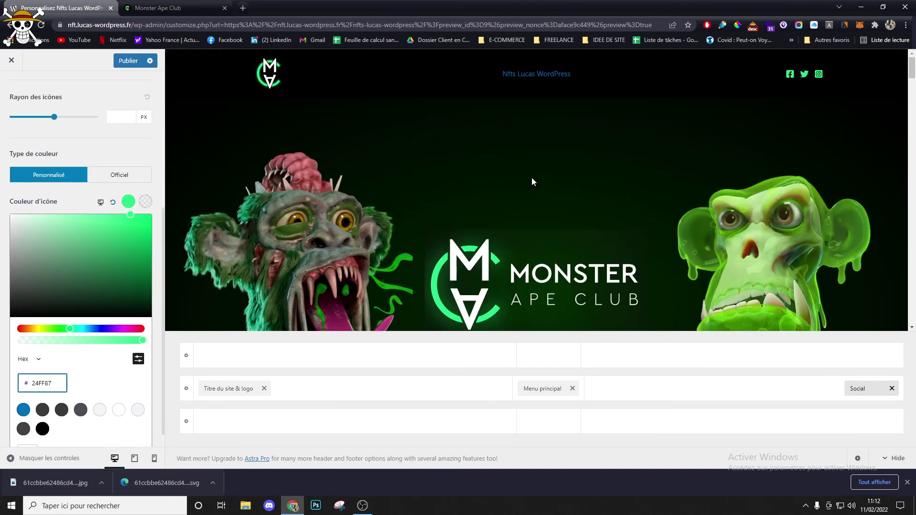
click(78, 197)
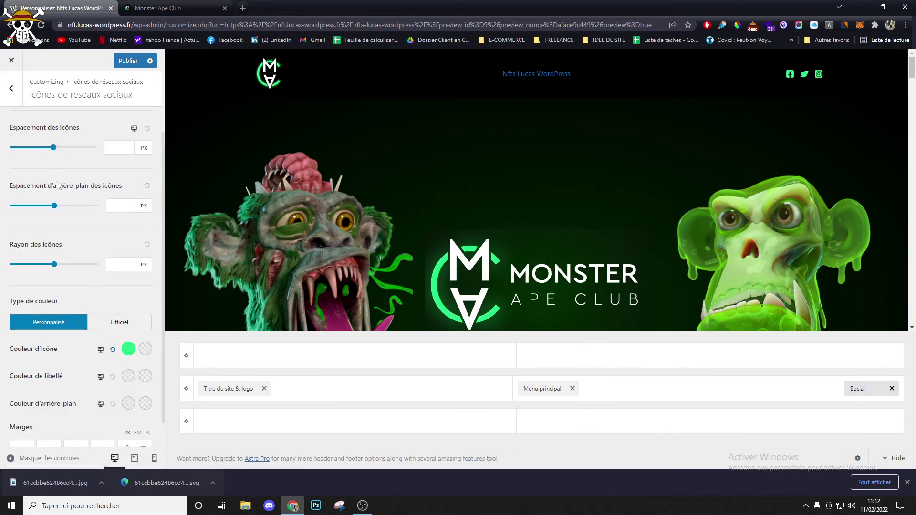
- Set the social icons' radius to 13 px and their background spacing to 6 px
scroll(61, 262, down, 1)
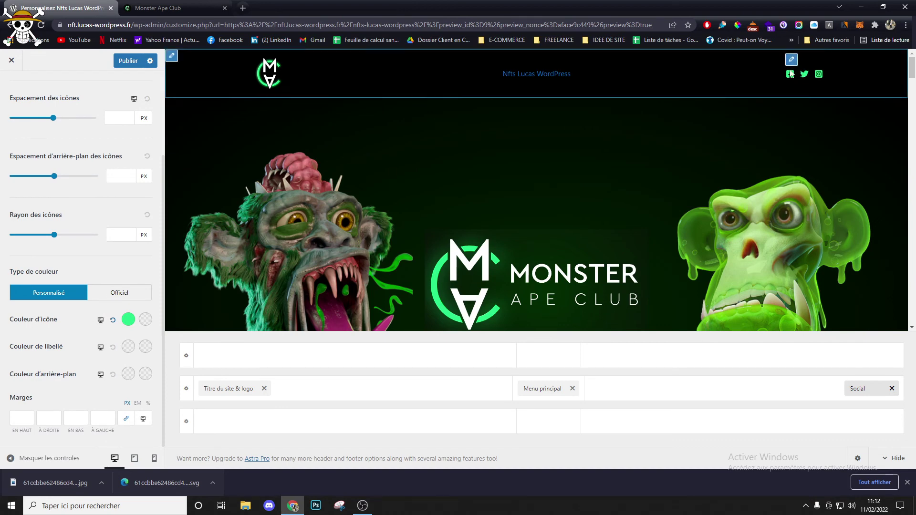
scroll(56, 234, up, 3)
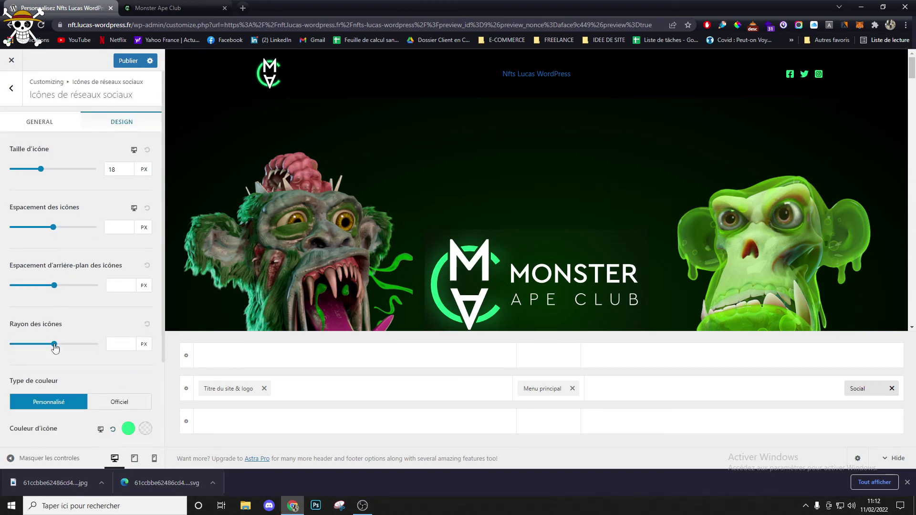
drag(57, 348, 36, 342)
drag(55, 287, 20, 285)
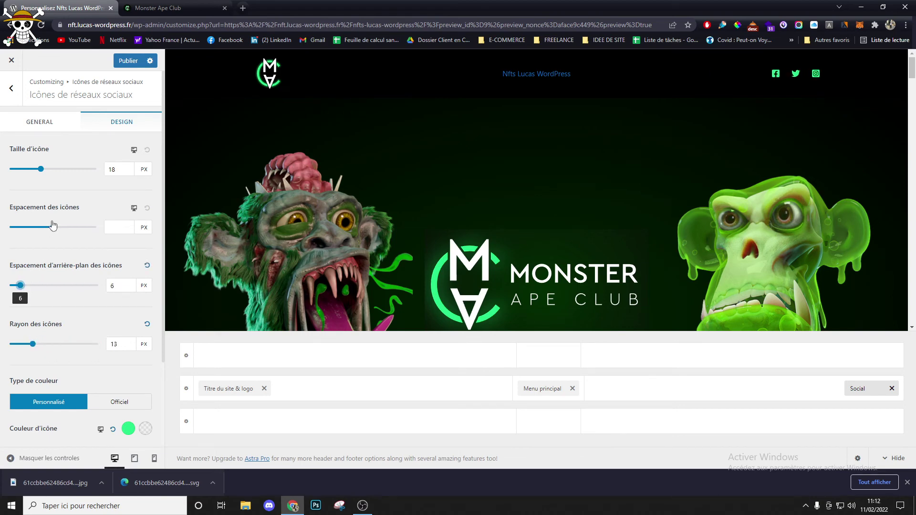
- Set the social icons' size to 36 px and the spacing between them to 20 px, comparing with the reference header
mouse_move(52, 226)
mouse_down()
mouse_move(65, 227)
mouse_move(47, 228)
mouse_up()
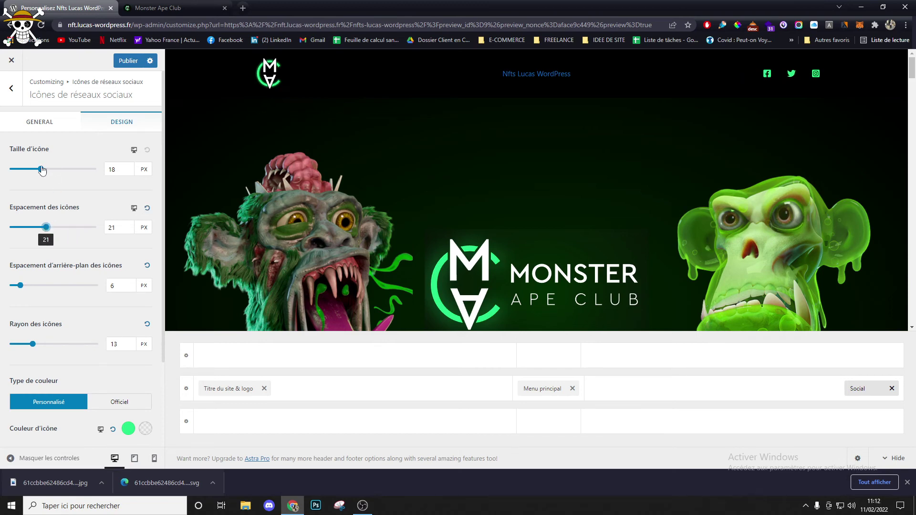
drag(42, 170, 72, 170)
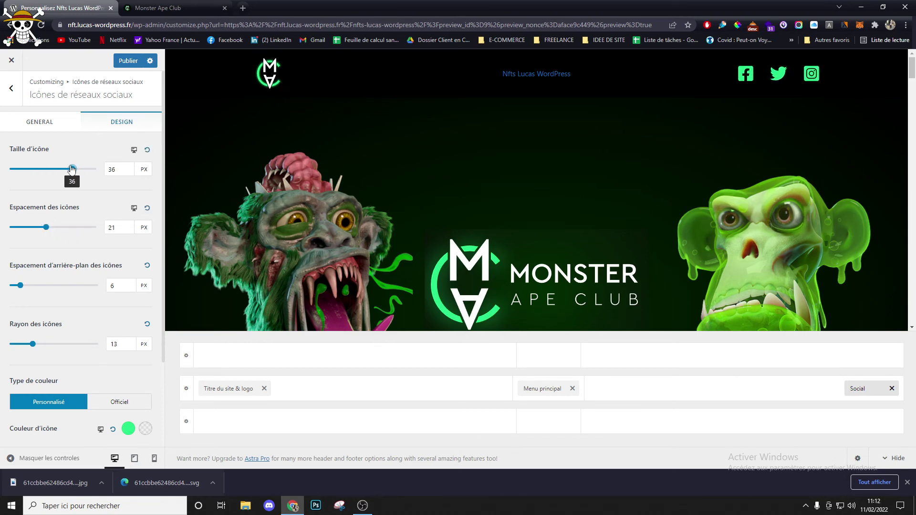
key(shift+Left)
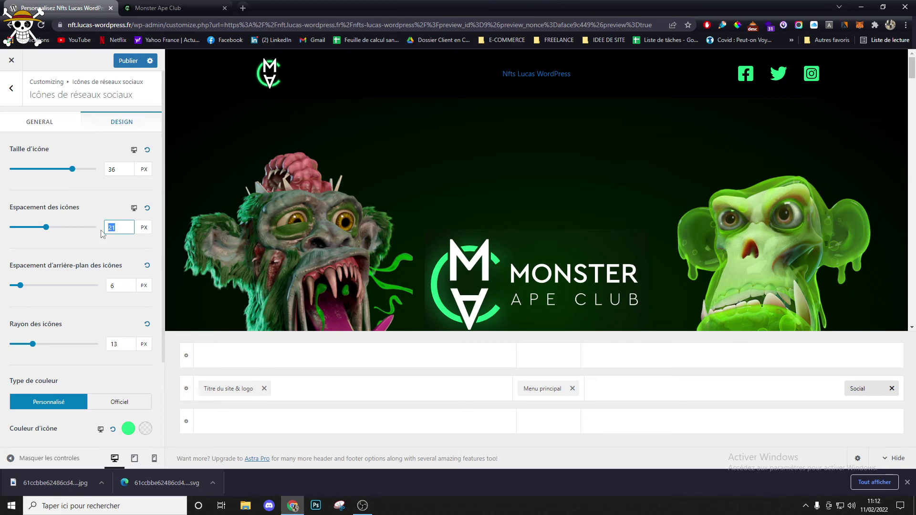
text(20)
click(125, 6)
click(49, 5)
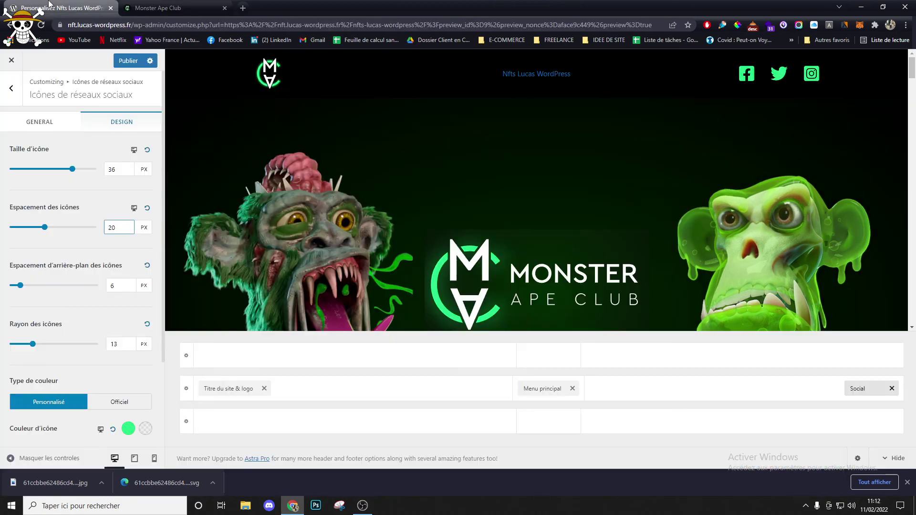
click(145, 7)
click(91, 7)
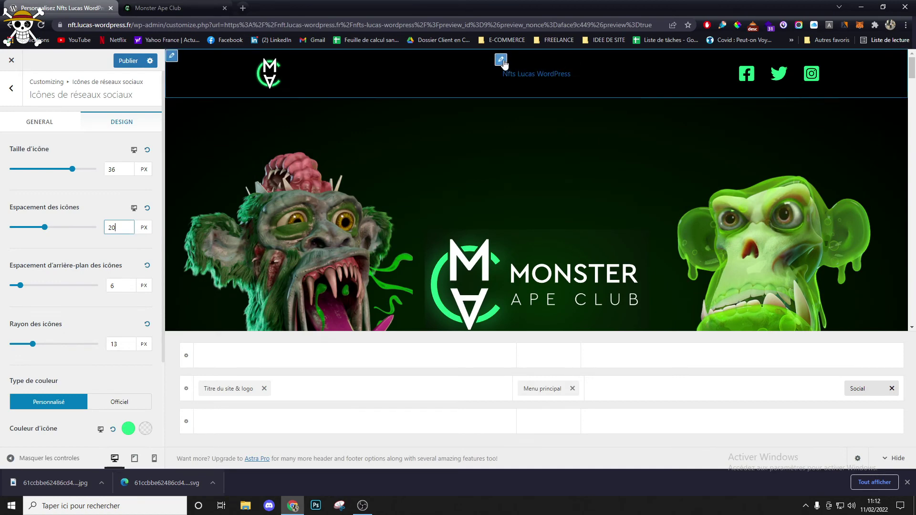
- Show the main menu's design options and check how the reference header's menu text looks
click(501, 60)
click(128, 123)
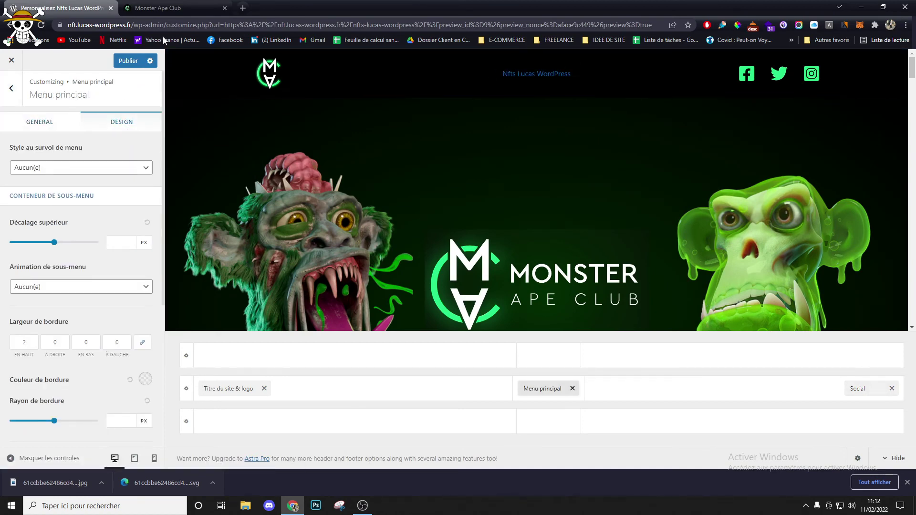
click(160, 8)
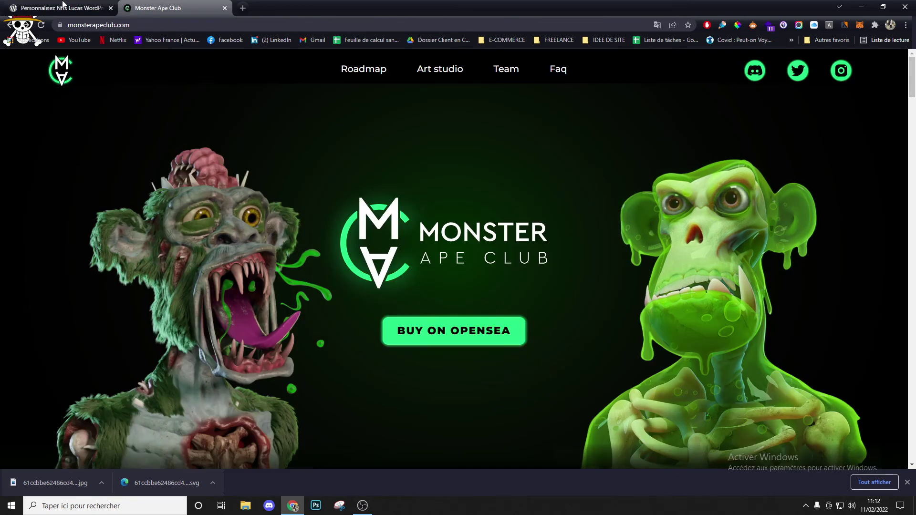
click(63, 5)
scroll(110, 256, down, 5)
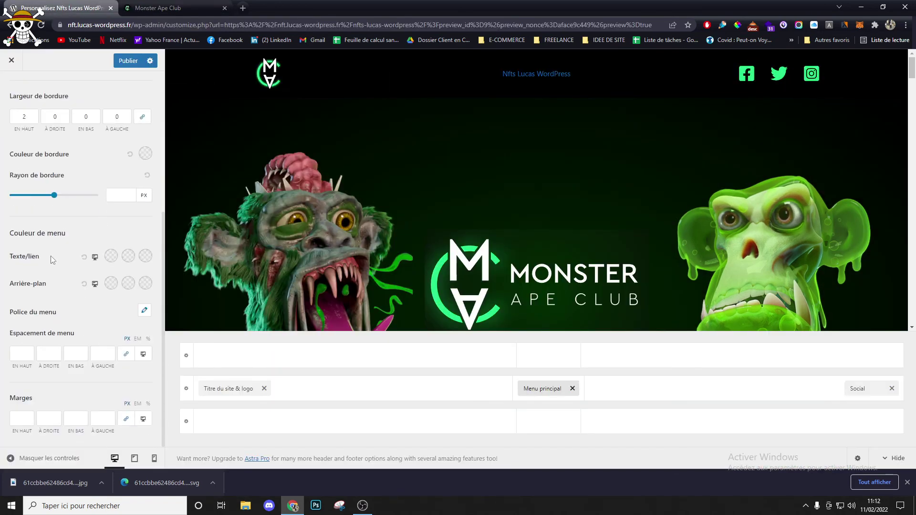
- Set the main menu's font family to Poppins and its size to 25 px
click(144, 310)
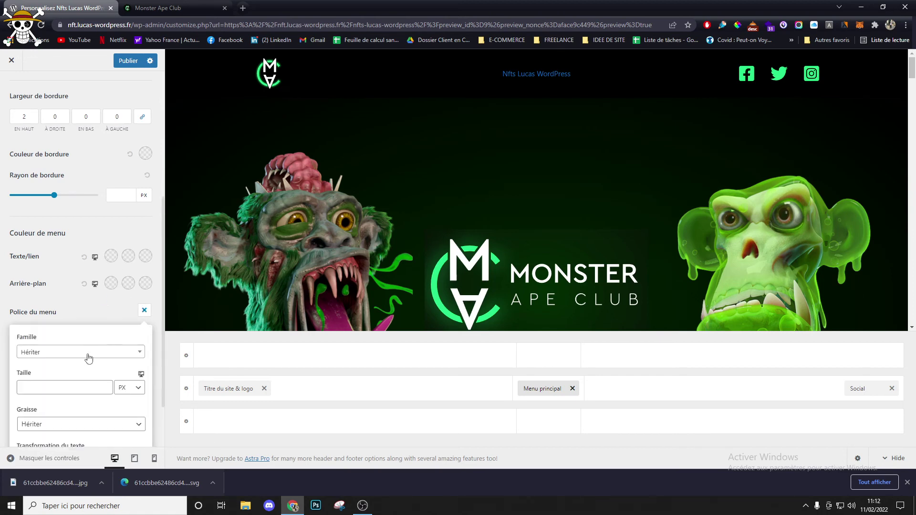
scroll(71, 359, down, 1)
scroll(53, 343, down, 1)
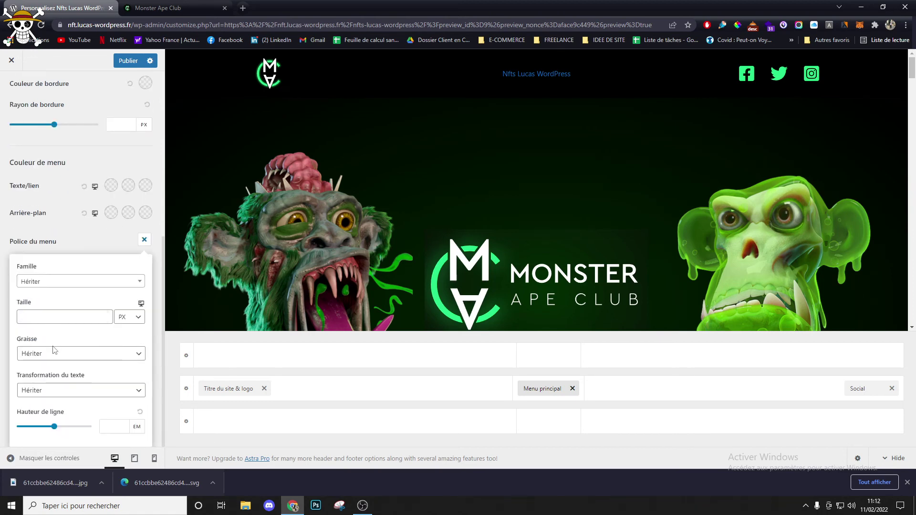
click(46, 281)
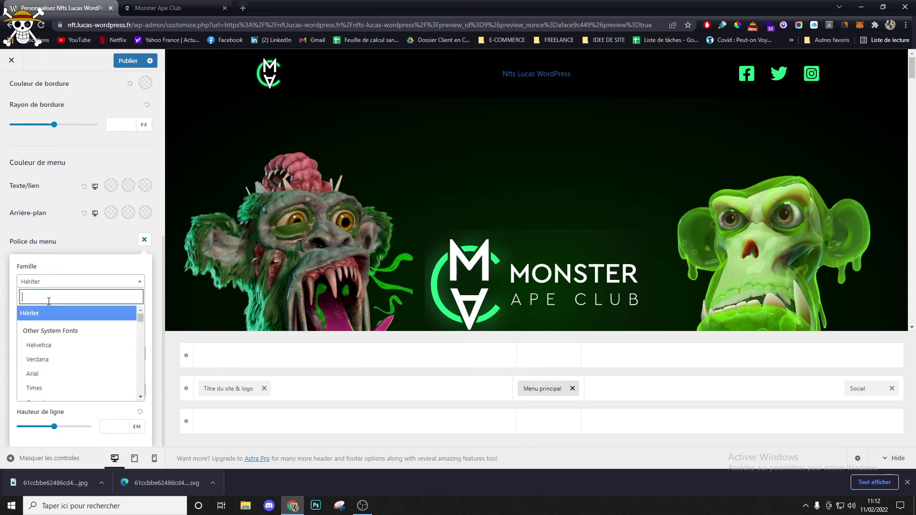
text(popp)
key(Return)
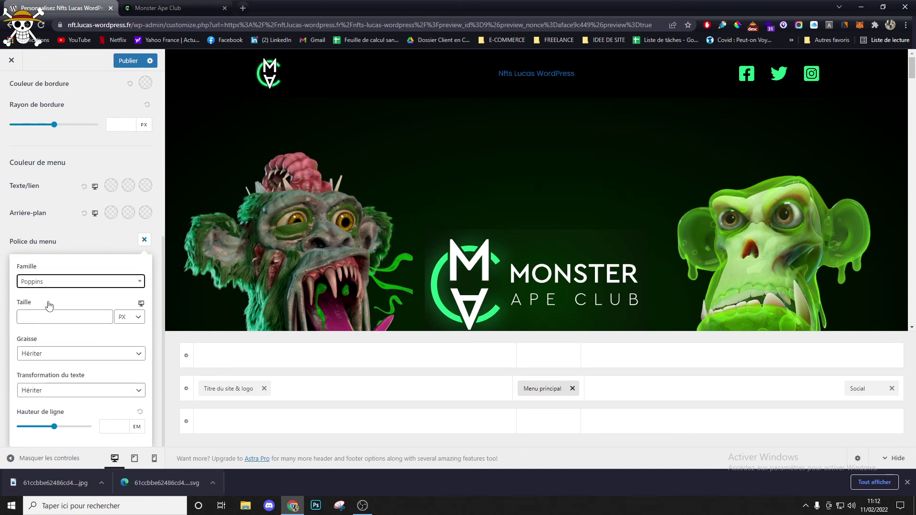
click(54, 317)
text(25)
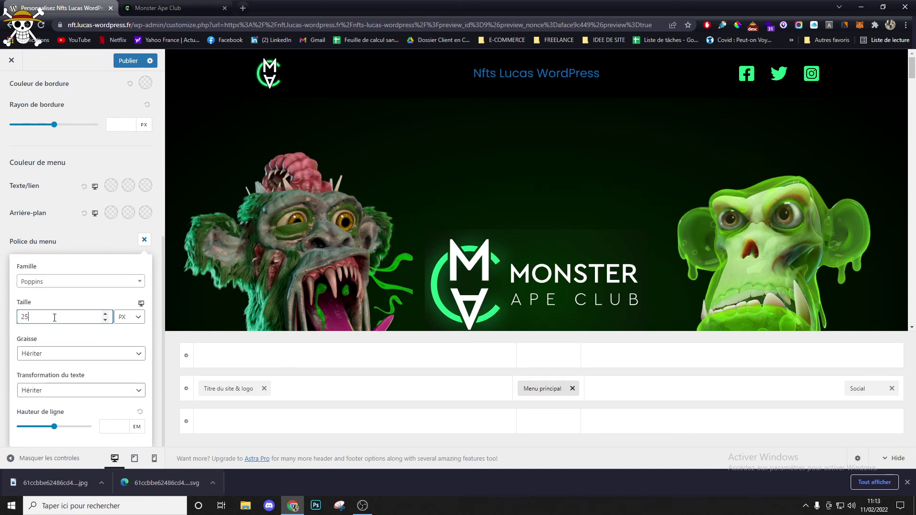
- Set the main menu's normal text/link colour to white
click(109, 189)
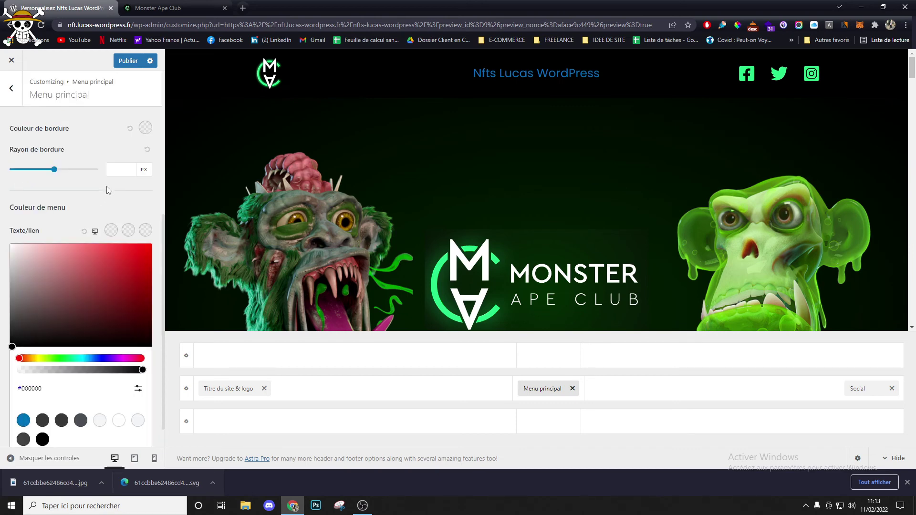
click(12, 243)
click(111, 229)
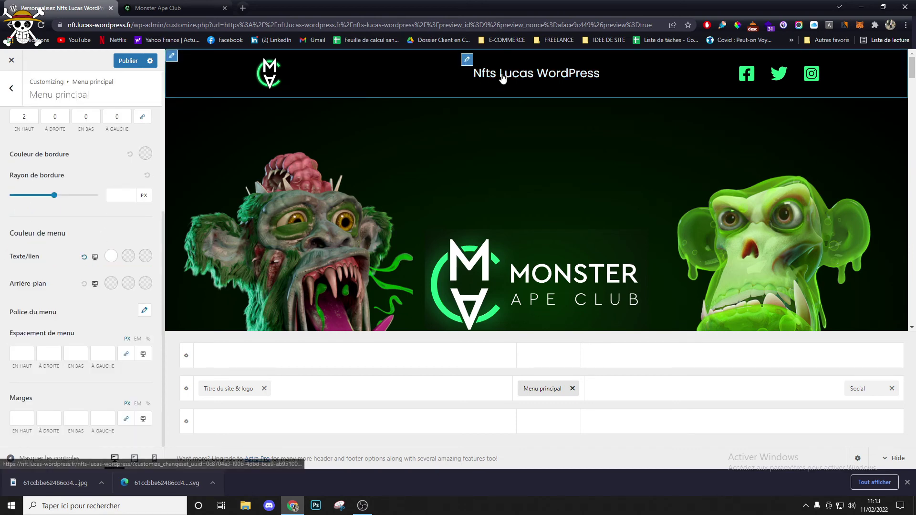
- Publish the header changes, then leave the customizer and dismiss the browser's downloads bar
click(128, 66)
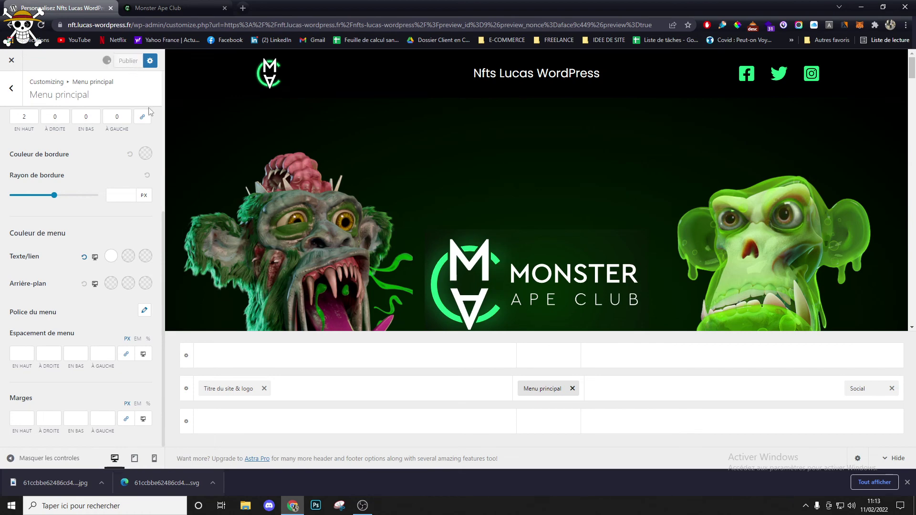
click(12, 60)
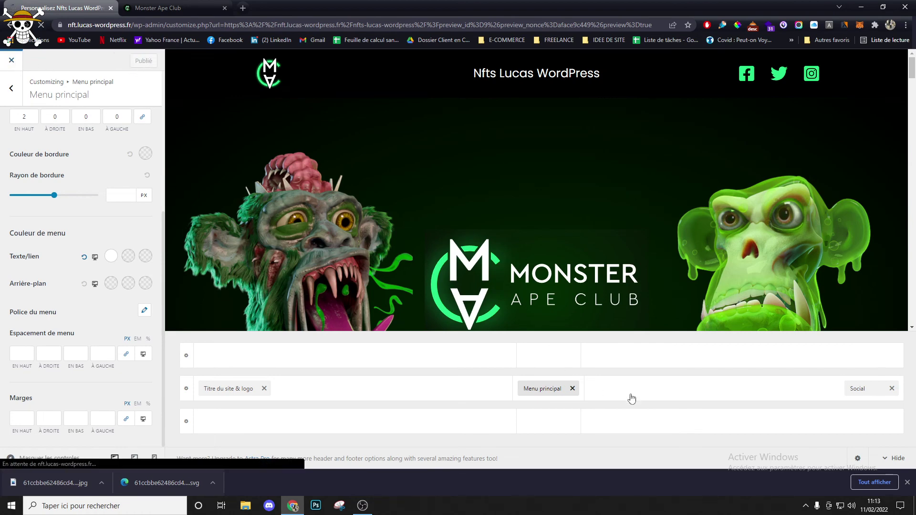
click(907, 483)
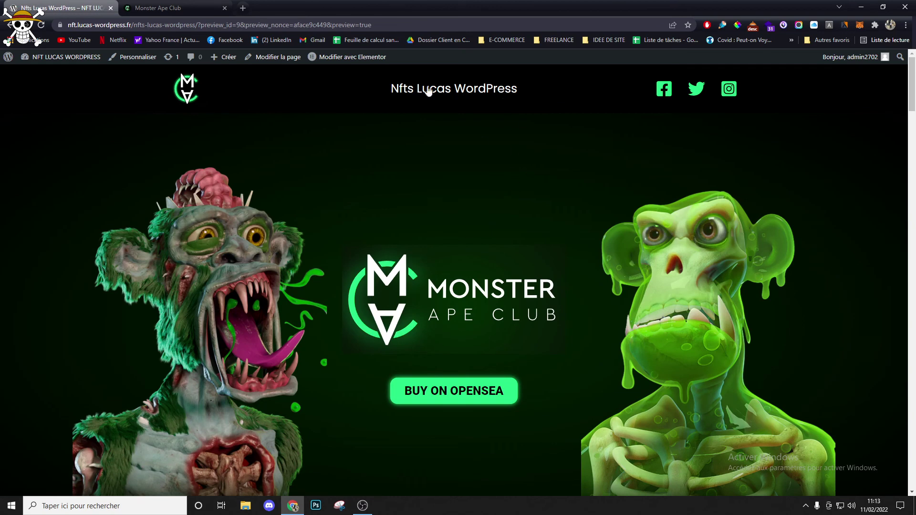
- Open the page for editing in Elementor and check where the reference site's Roadmap menu link leads
click(359, 57)
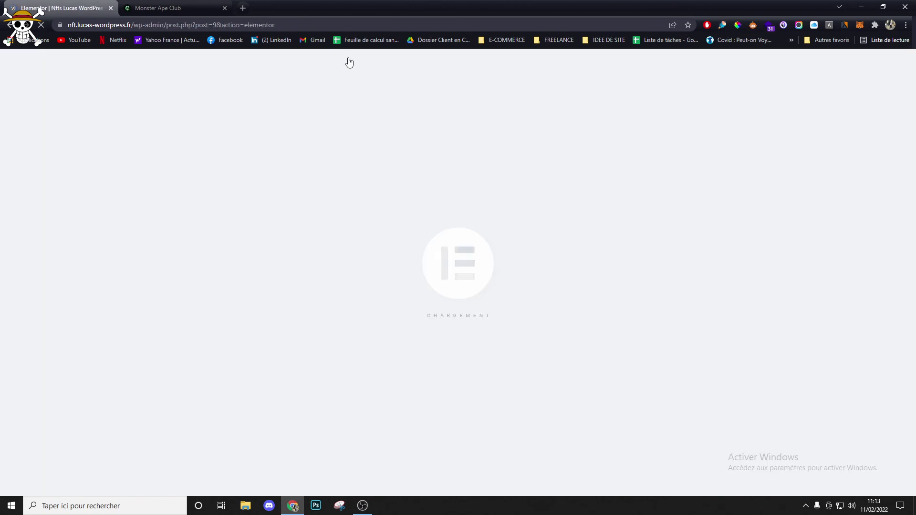
click(206, 5)
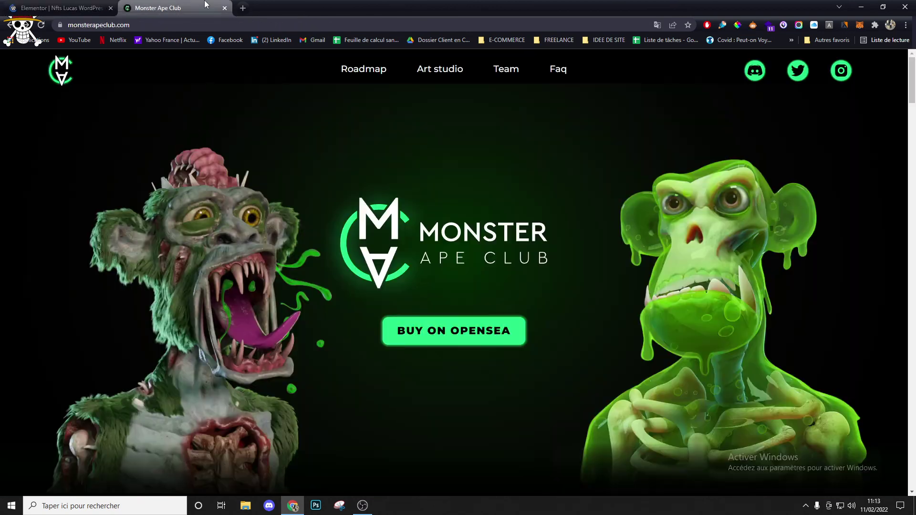
click(88, 6)
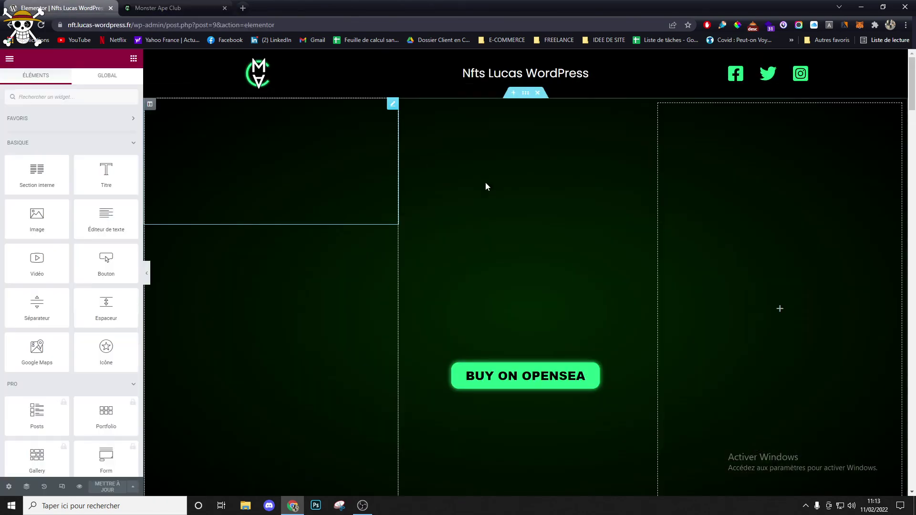
scroll(487, 188, down, 6)
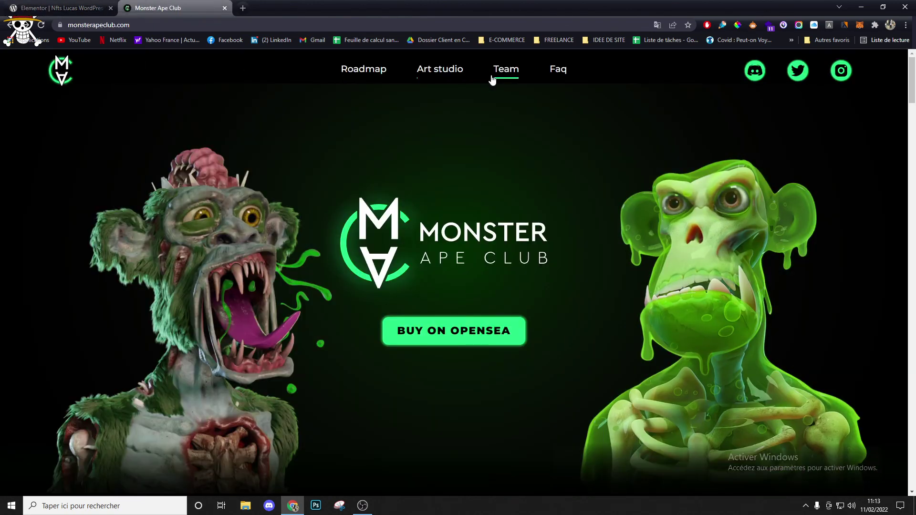
click(365, 71)
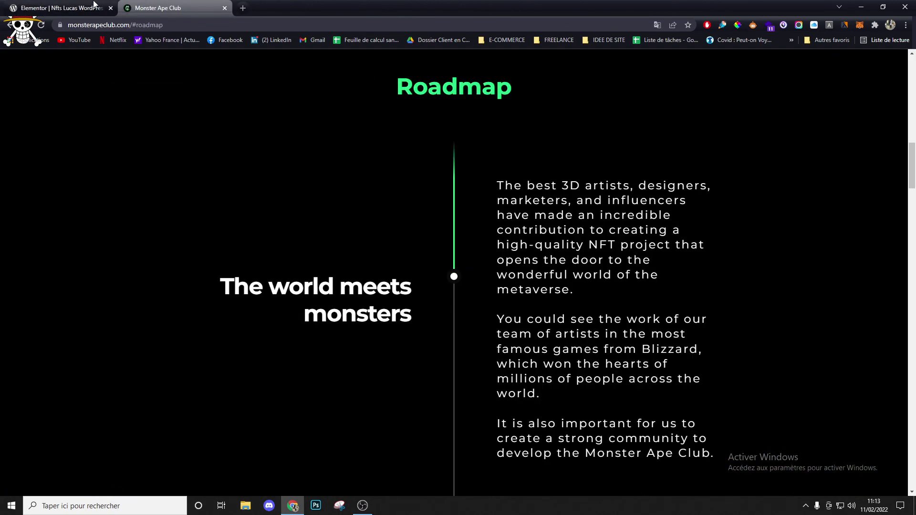
click(62, 7)
- Add a menu anchor widget directly above the Roadmap heading and give it the ID roadmap
scroll(525, 191, down, 5)
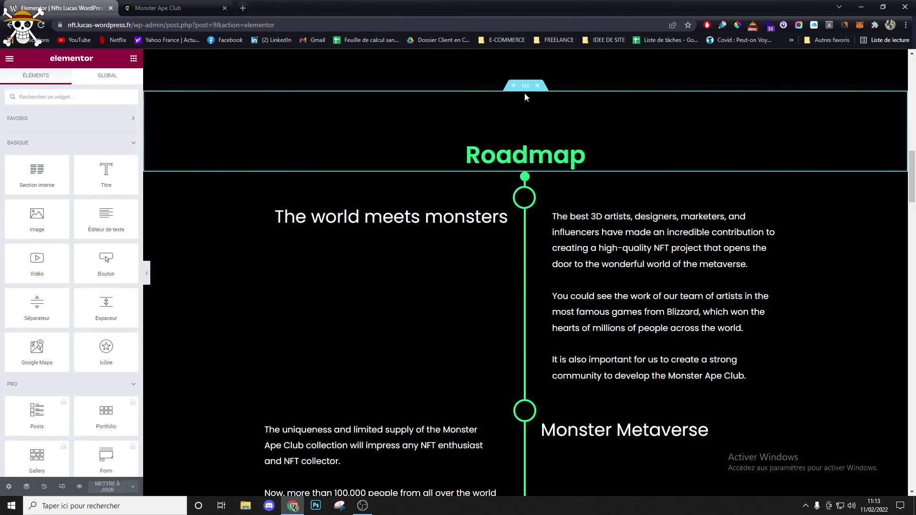
click(99, 90)
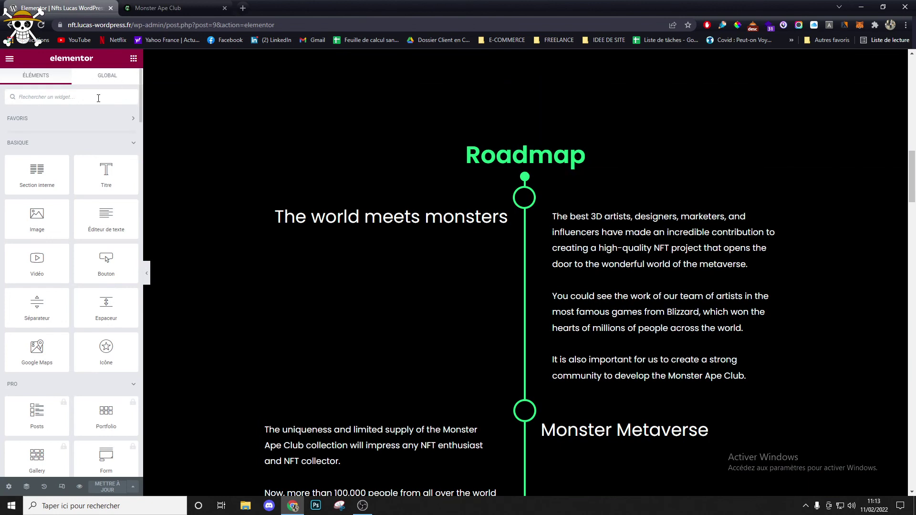
text(anc)
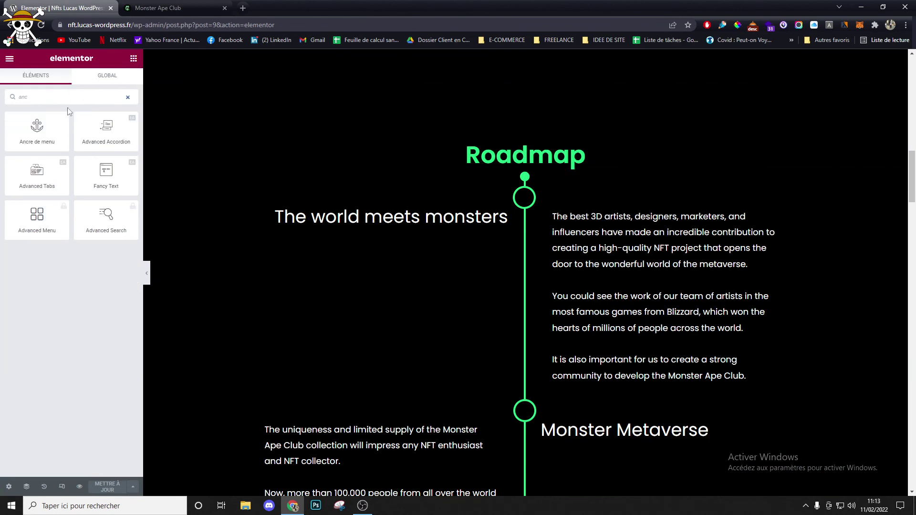
drag(62, 120, 524, 144)
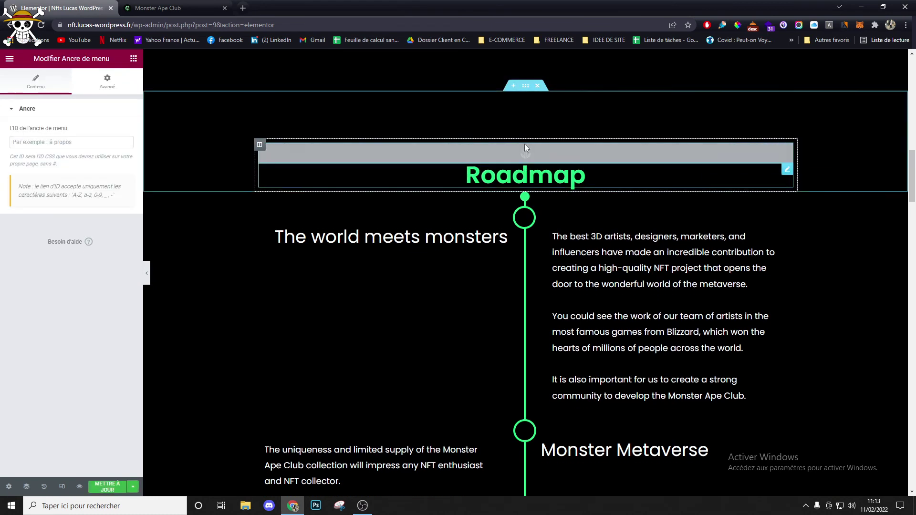
click(62, 142)
text(roadmap)
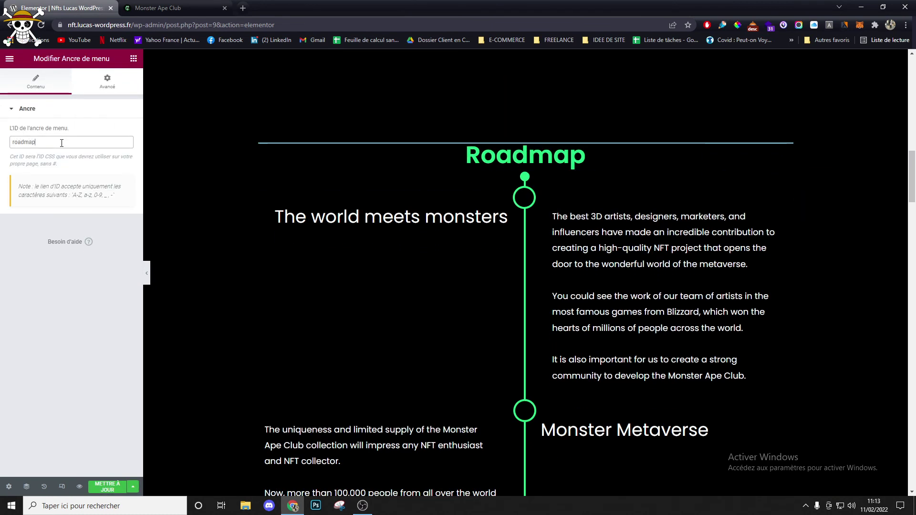
- Check where the reference site's Art studio link leads and add a menu anchor with the ID art directly above the Art studio heading
click(192, 7)
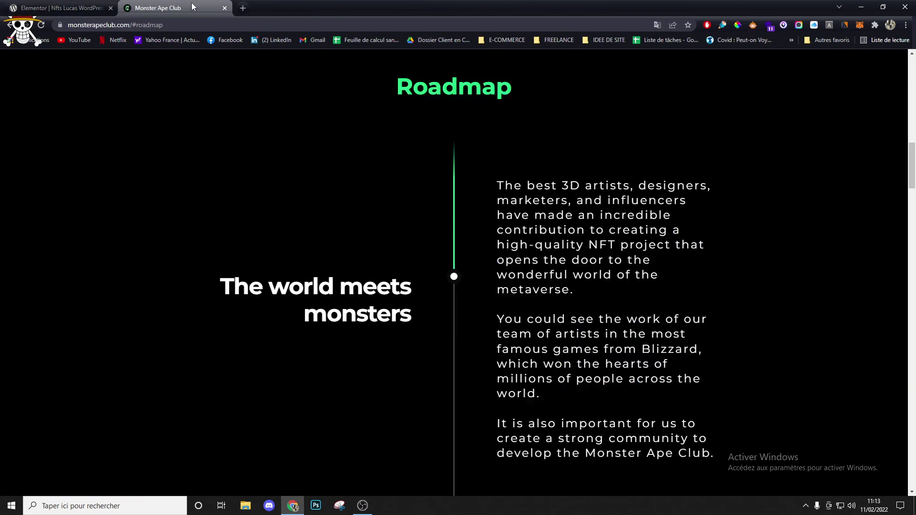
key(F5)
click(442, 73)
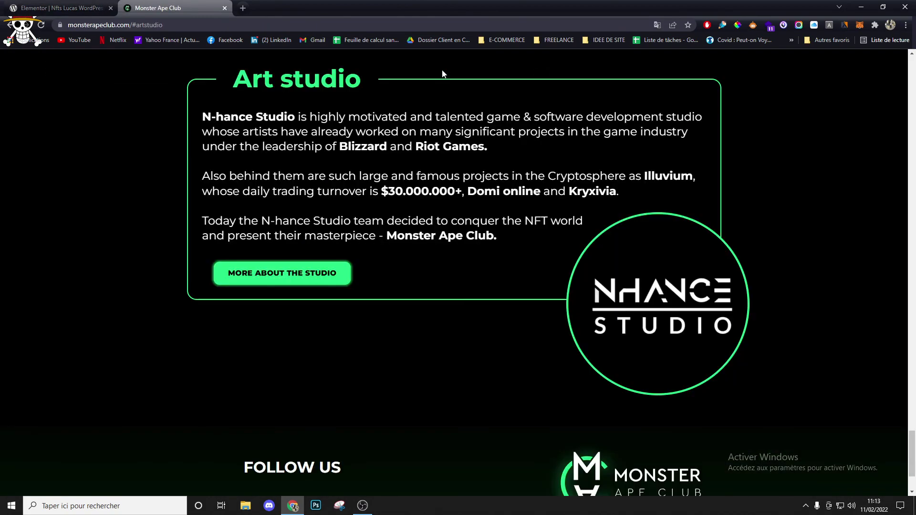
click(62, 8)
scroll(510, 351, down, 15)
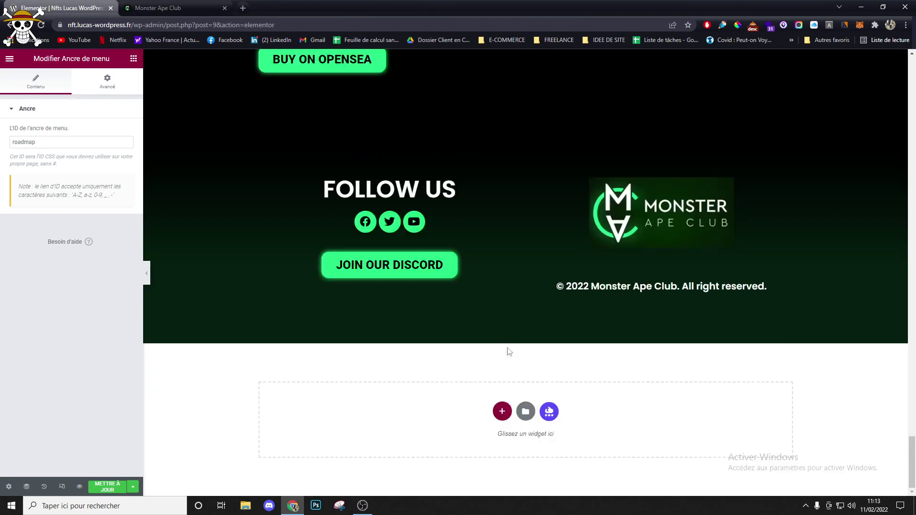
scroll(509, 352, up, 8)
click(134, 58)
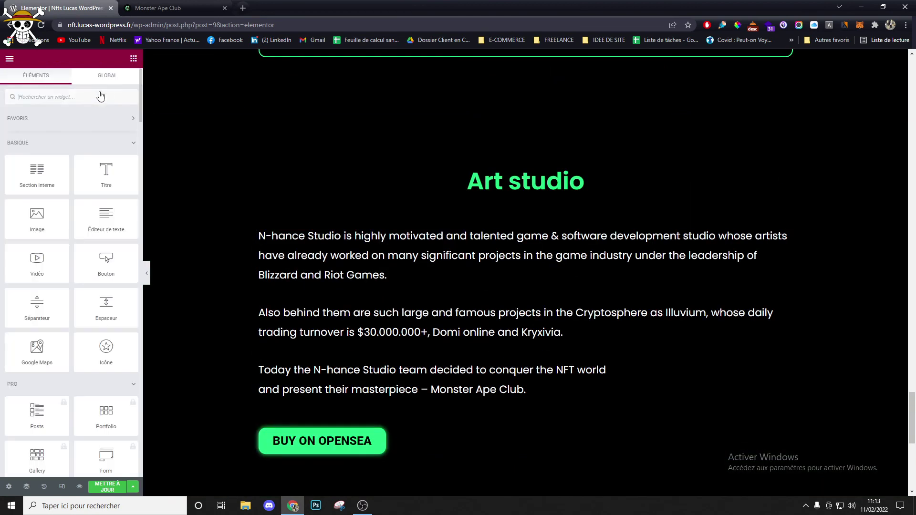
text(ancre)
drag(37, 134, 333, 161)
text(art)
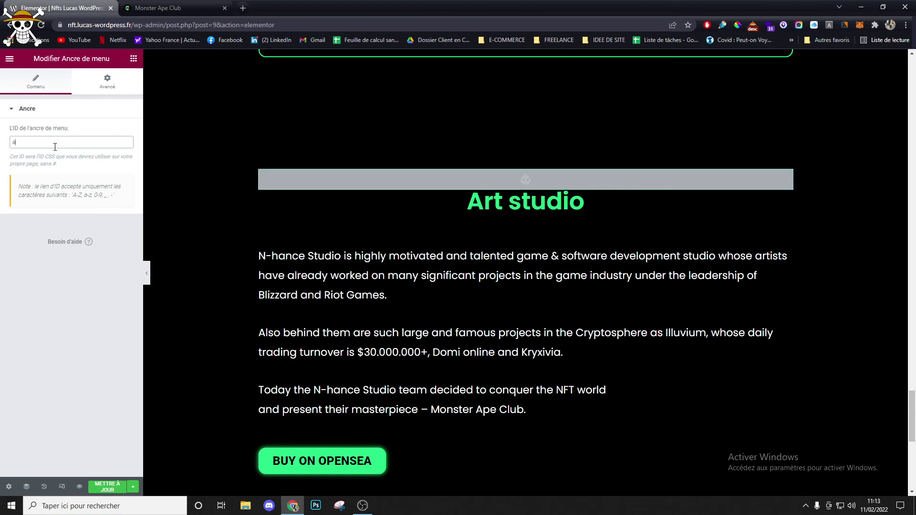
- Check the reference site's team link and add a menu anchor with the ID team directly above the Our team heading
click(182, 8)
scroll(496, 191, up, 10)
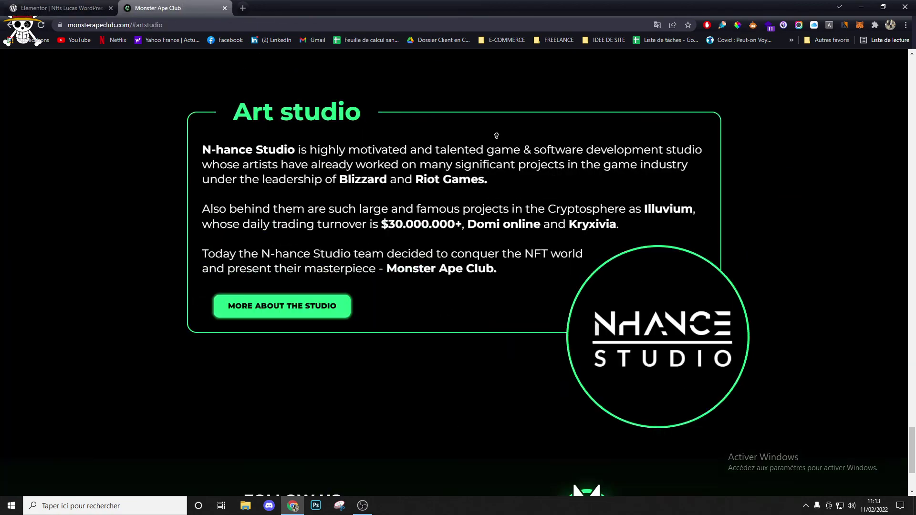
click(496, 74)
click(62, 7)
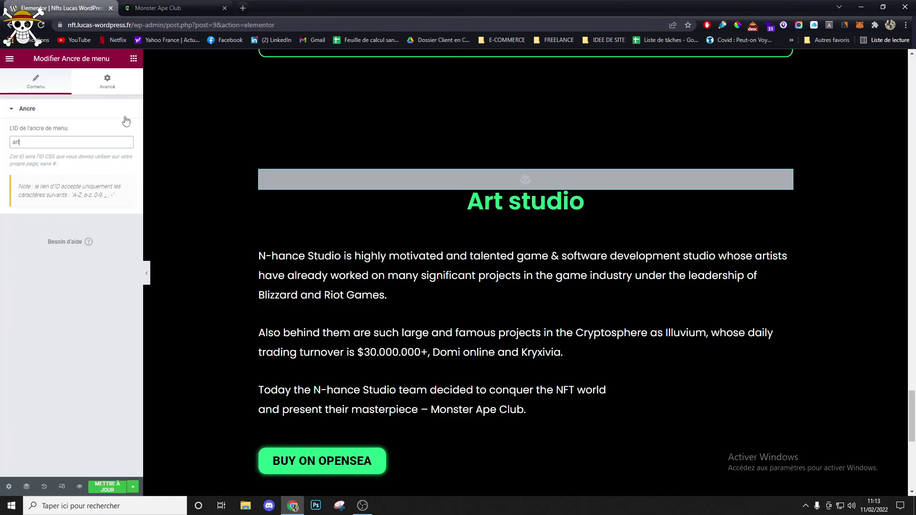
scroll(353, 205, down, 15)
scroll(365, 195, up, 8)
scroll(365, 195, up, 2)
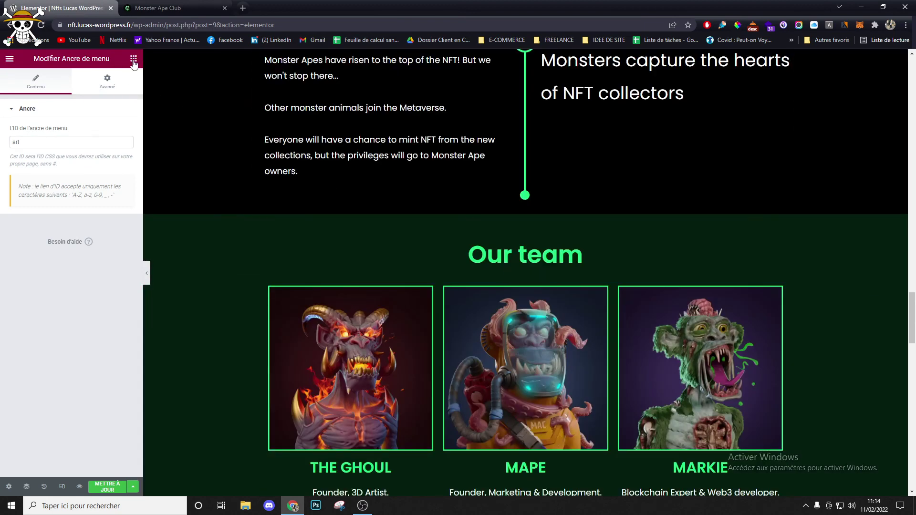
click(133, 58)
click(102, 81)
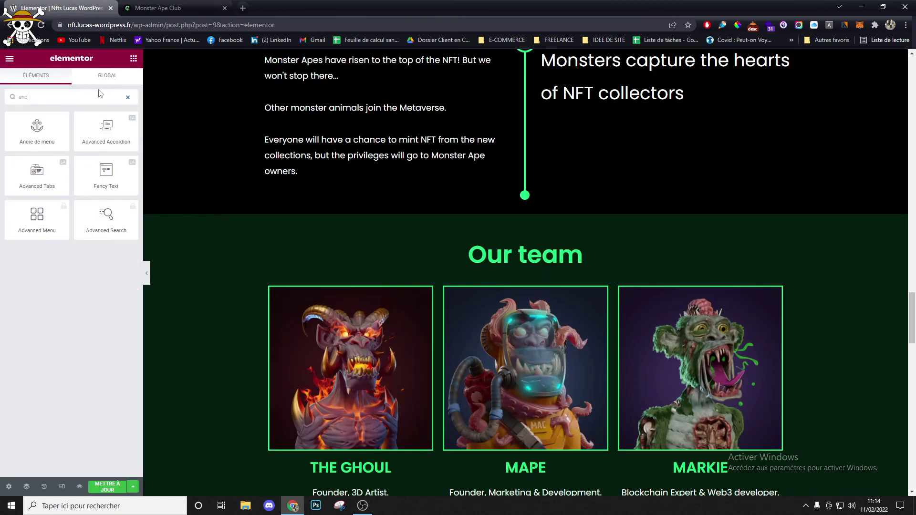
drag(36, 133, 506, 253)
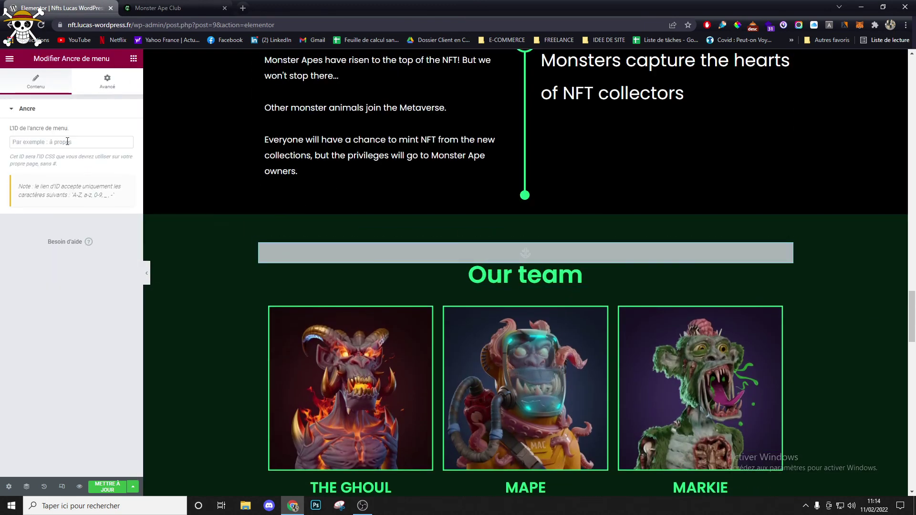
click(68, 140)
text(team)
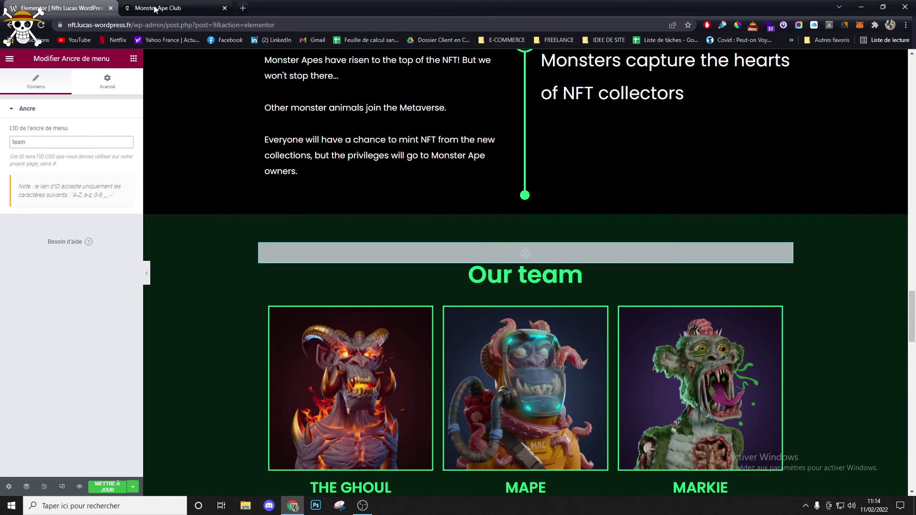
- Check the reference site's FAQ link and add a menu anchor with the ID faq directly above the FAQs heading
click(175, 7)
scroll(343, 102, up, 15)
click(557, 70)
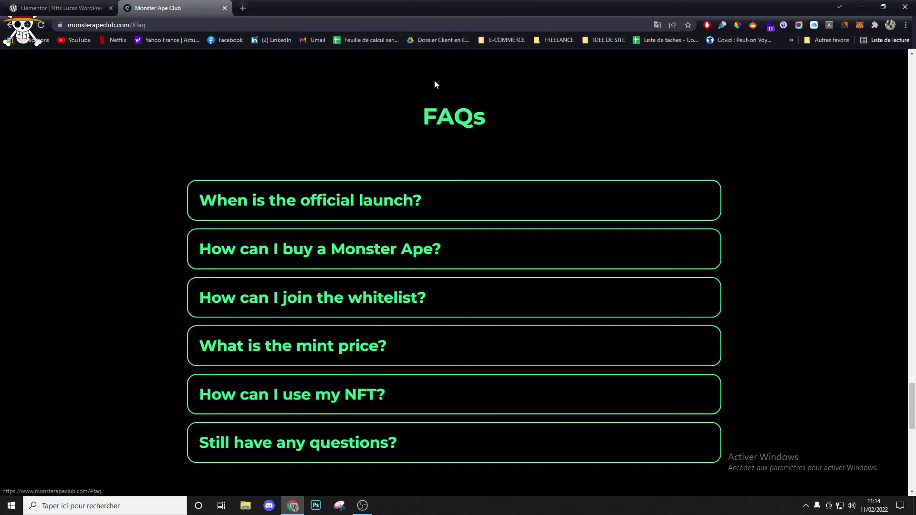
click(62, 7)
scroll(478, 248, down, 8)
scroll(434, 245, up, 4)
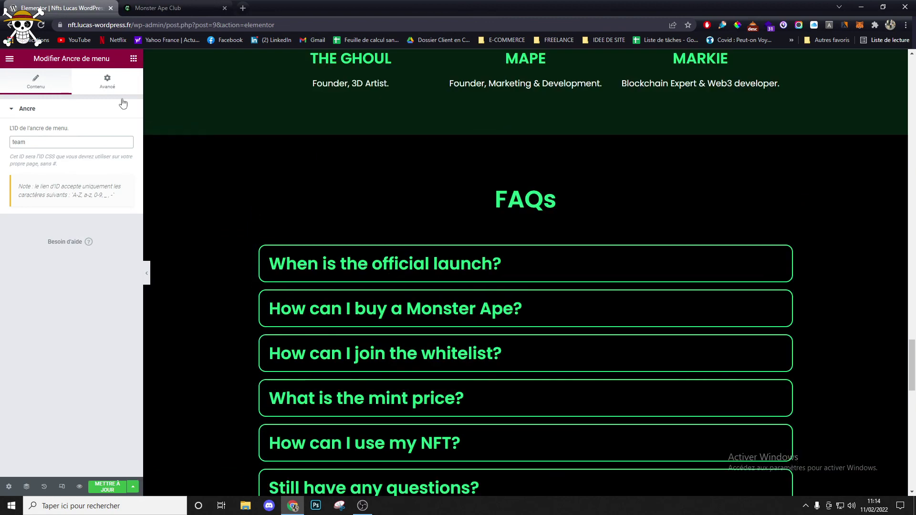
click(134, 58)
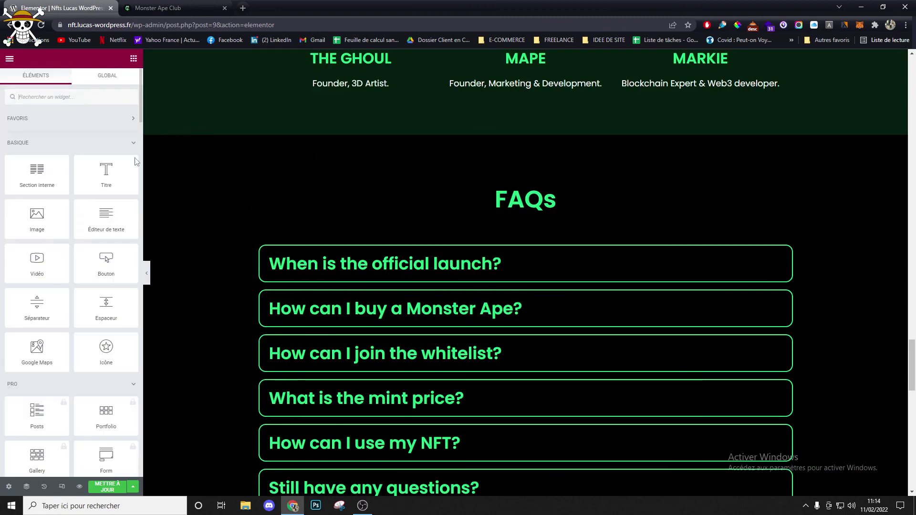
click(69, 114)
drag(36, 134, 465, 194)
click(46, 146)
text(fa)
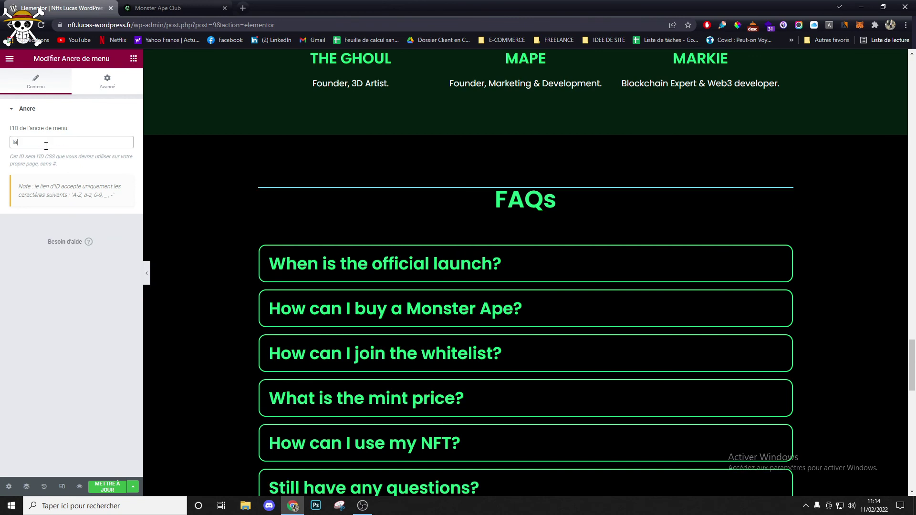
text(q)
- Update the page, preview it, close the editor and go to the WordPress dashboard
click(107, 487)
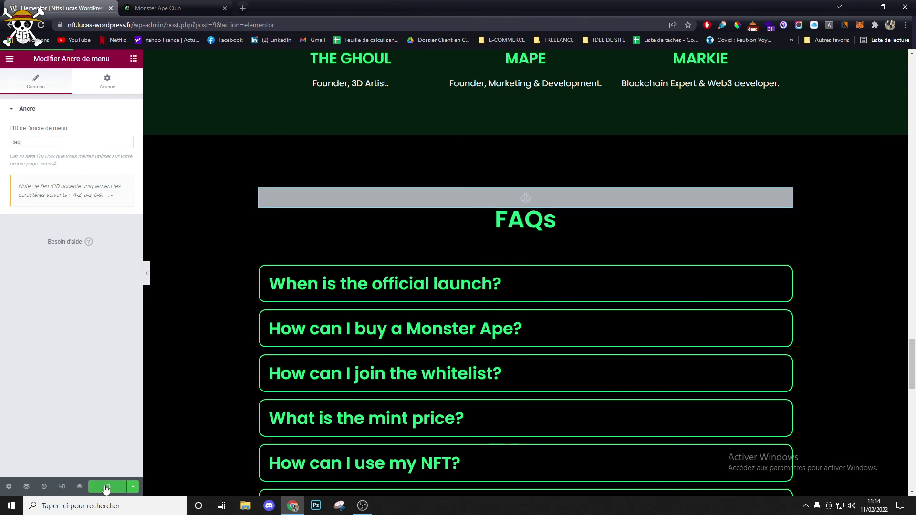
click(79, 487)
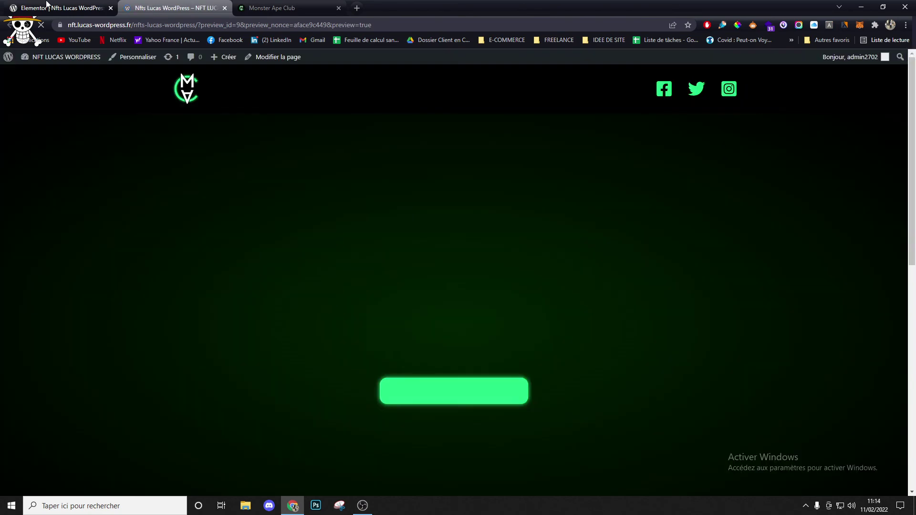
middle_click(46, 4)
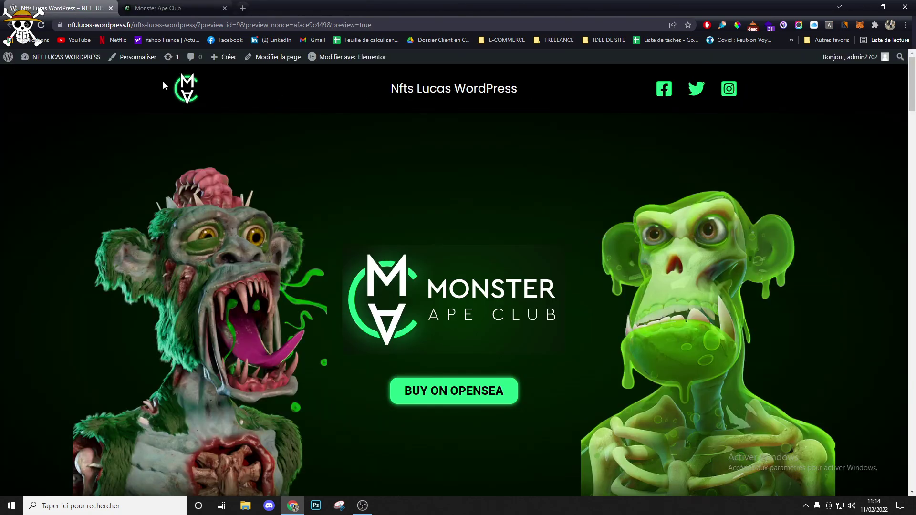
mouse_move(62, 58)
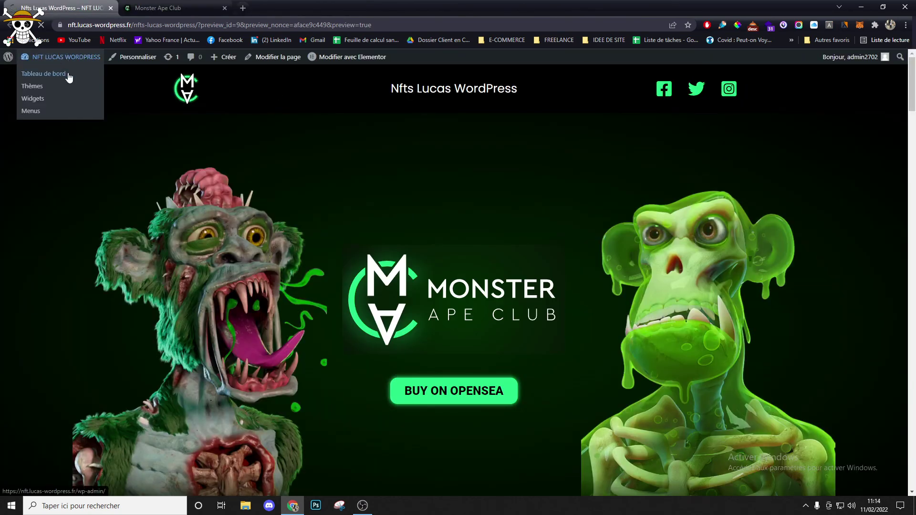
click(53, 74)
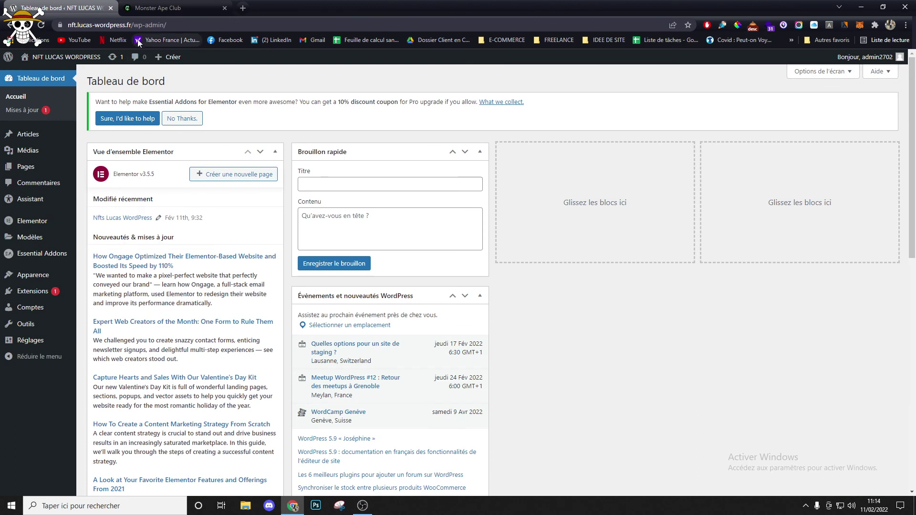
- Copy the site's root address, without the wp-admin part, from the dashboard's URL
drag(153, 25, 67, 25)
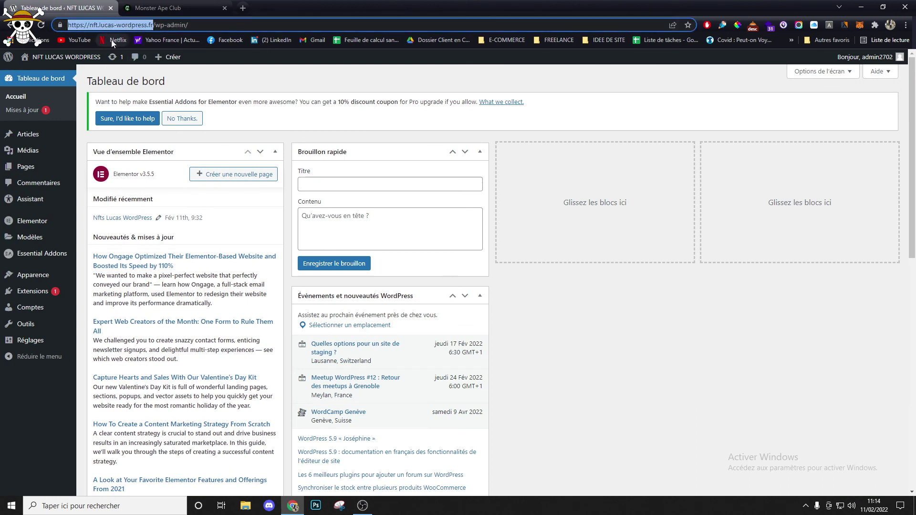
key(Right)
text(/)
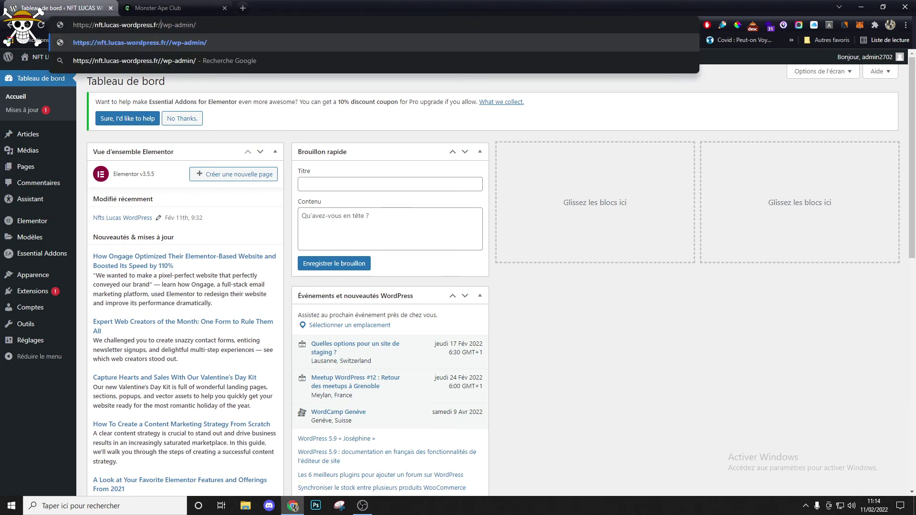
drag(158, 25, 48, 27)
key(ctrl+c)
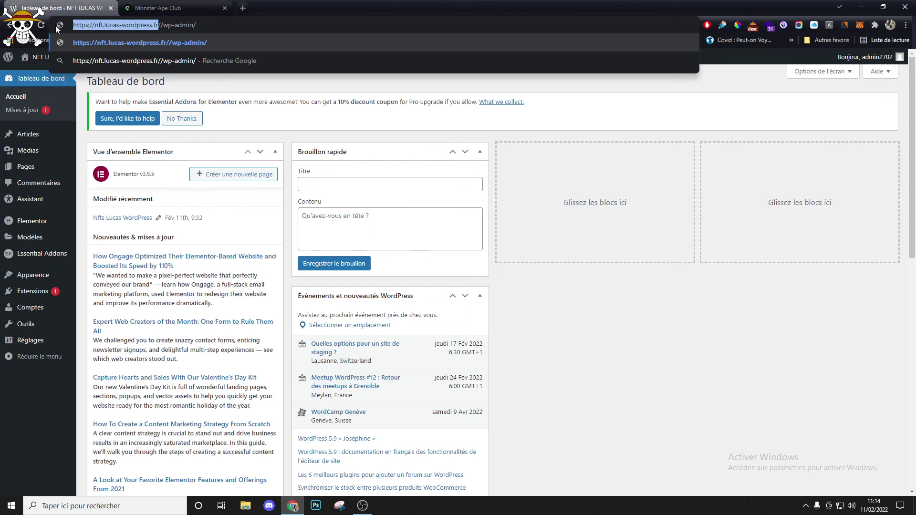
- Create a WordPress navigation menu named Menu Principal and assign it to the Menu principal location
mouse_move(33, 275)
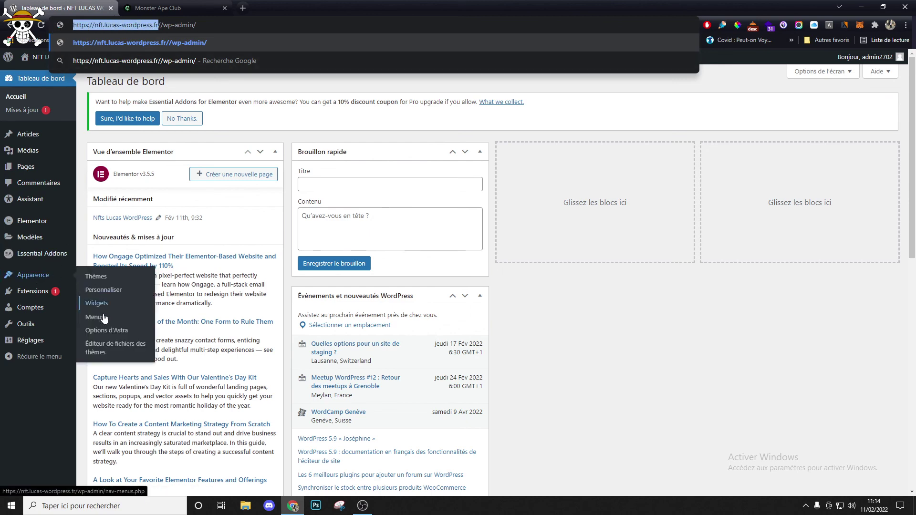
key(Return)
click(132, 317)
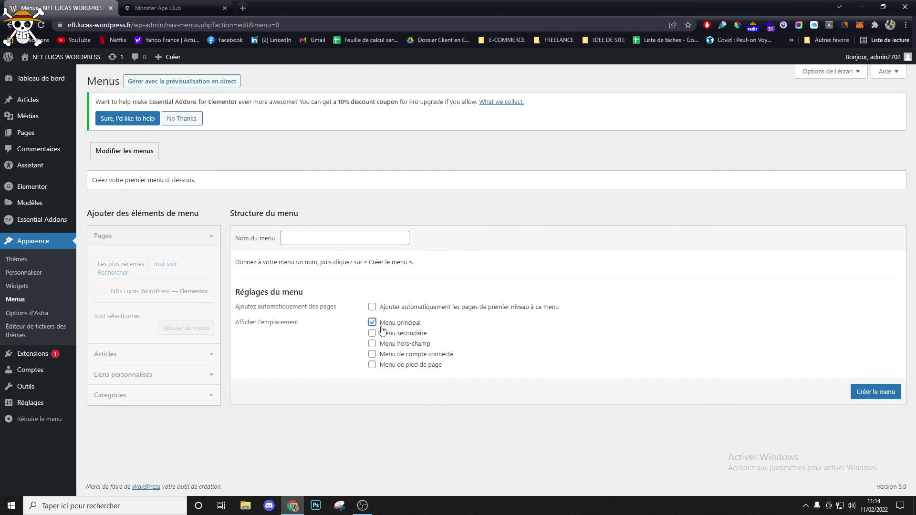
click(306, 240)
click(310, 258)
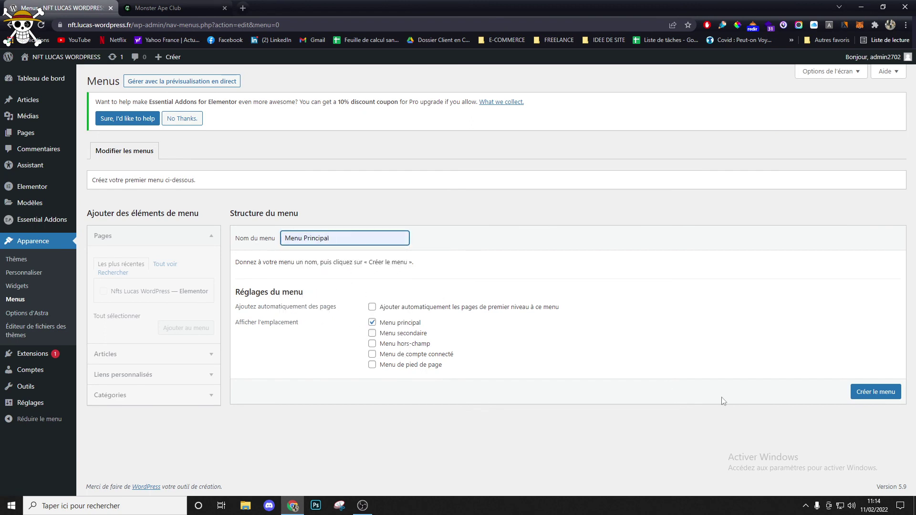
click(873, 393)
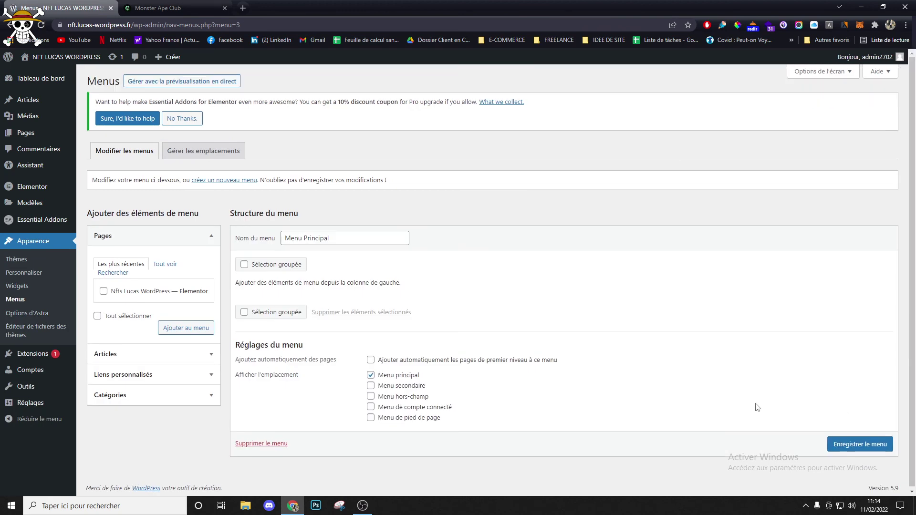
- Add four custom links without link text to Menu Principal, each using the copied site root address as URL
click(148, 375)
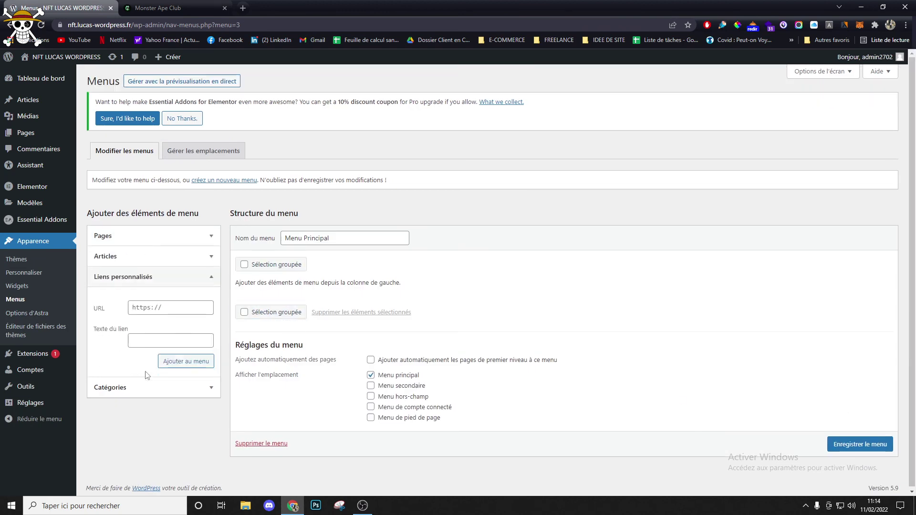
click(146, 311)
key(ctrl+v)
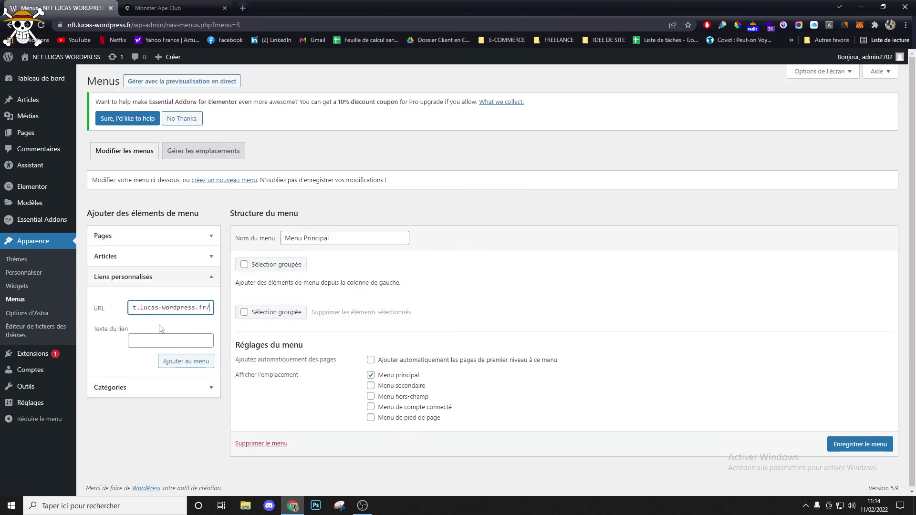
click(187, 361)
click(158, 308)
key(ctrl+v)
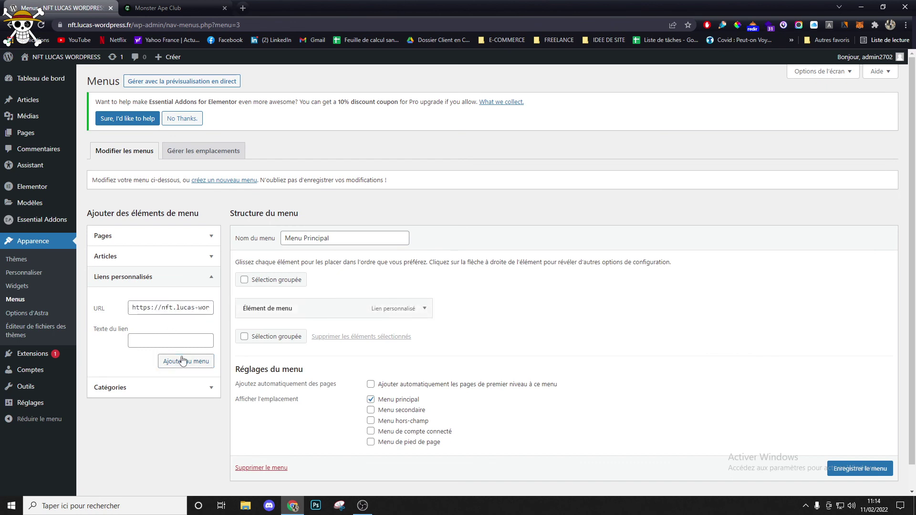
click(182, 362)
key(ctrl+v)
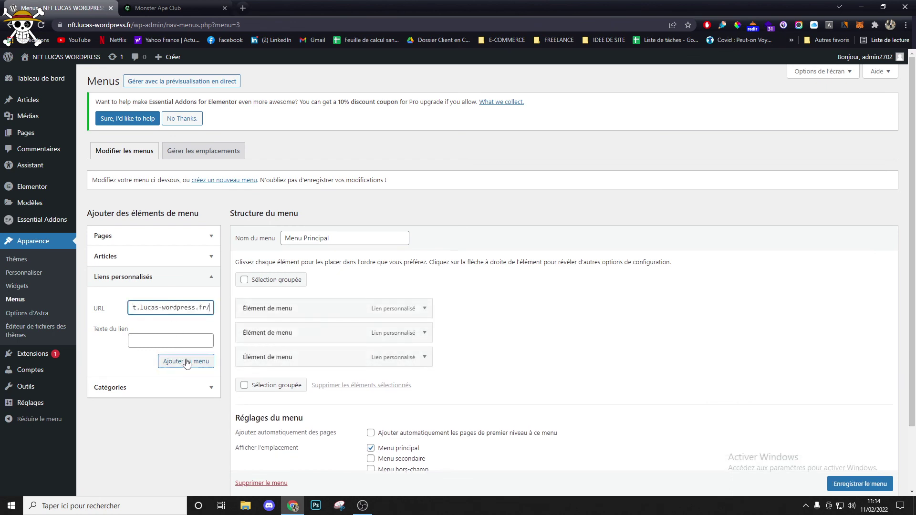
click(186, 361)
- Check the reference site's menu and set the first menu item's navigation title to RoadMap
click(172, 8)
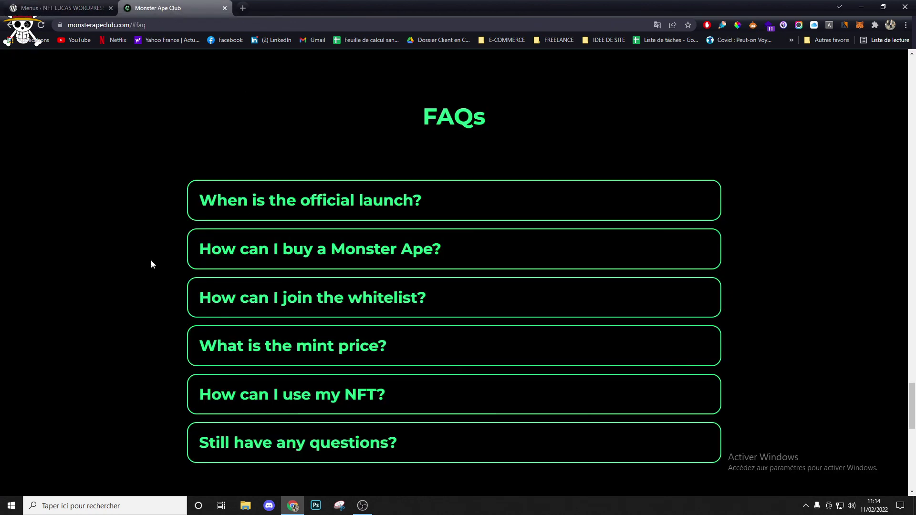
scroll(151, 260, up, 15)
click(69, 4)
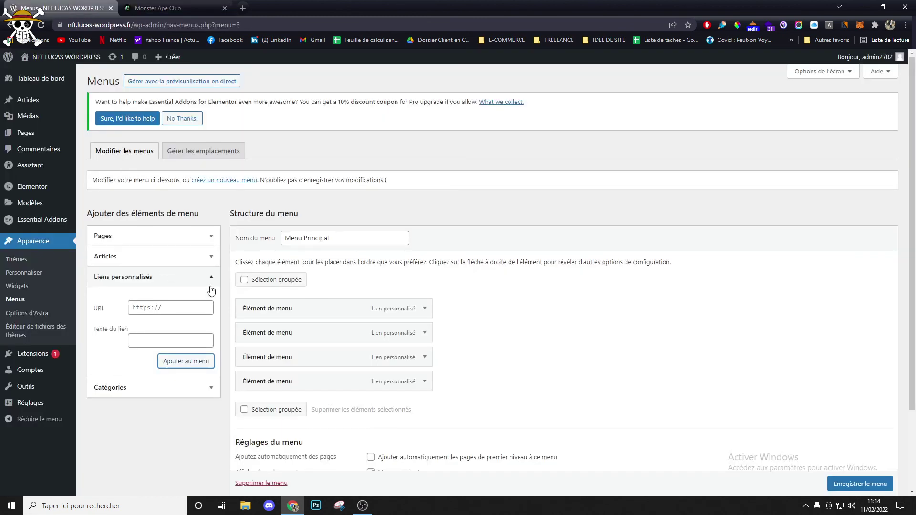
click(413, 309)
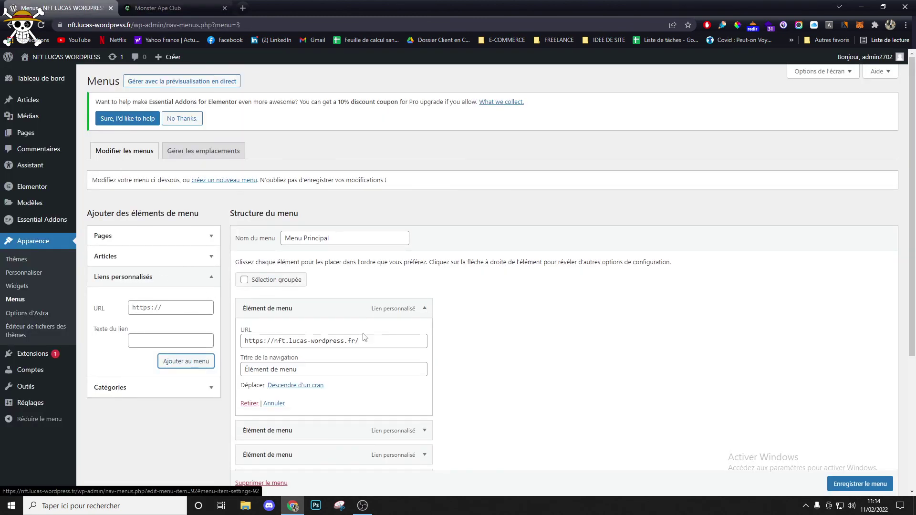
triple_click(290, 369)
text(RoadMap)
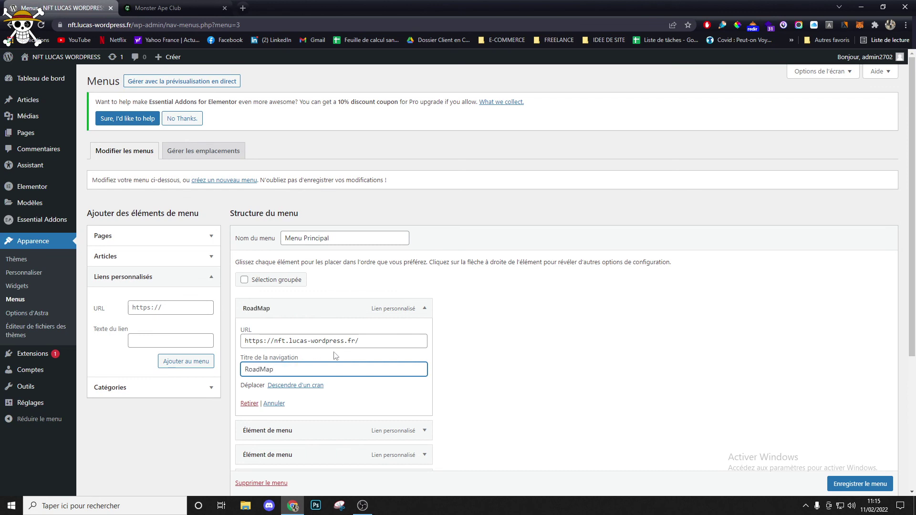
click(393, 344)
key(BackSpace)
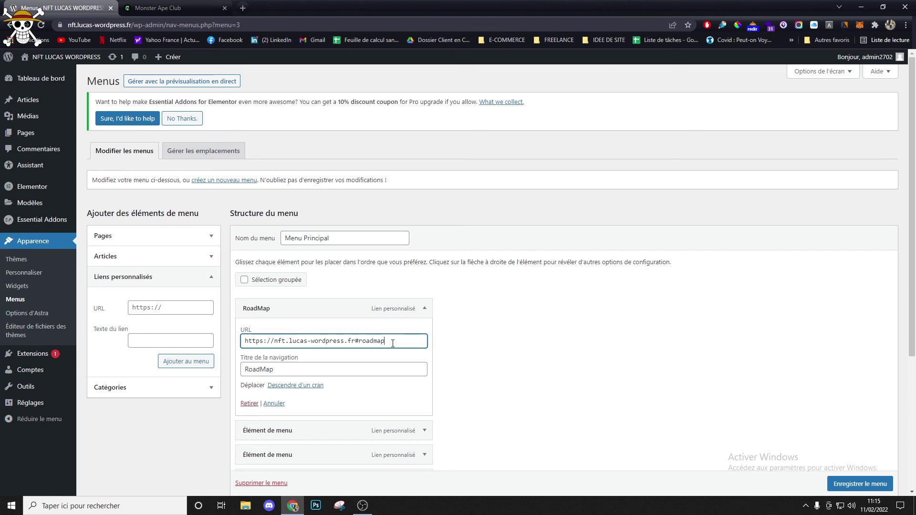
click(424, 430)
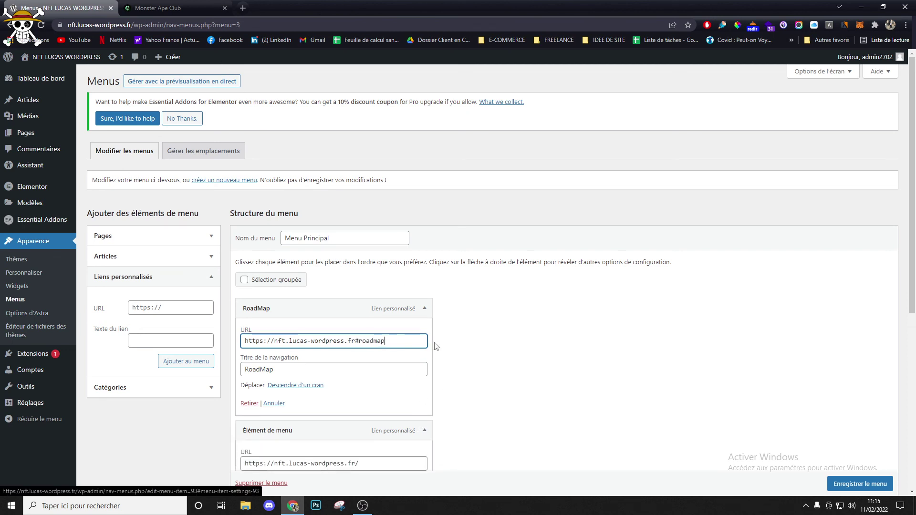
click(424, 309)
click(156, 12)
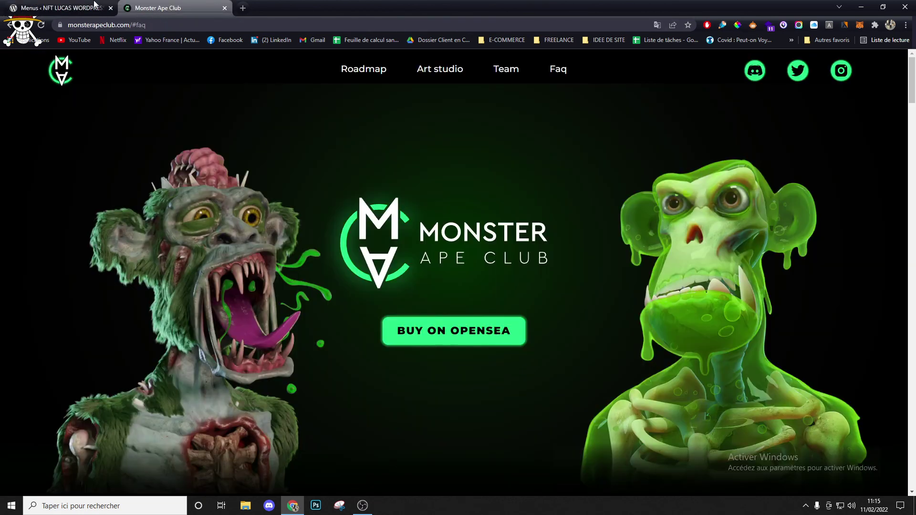
click(76, 7)
click(384, 366)
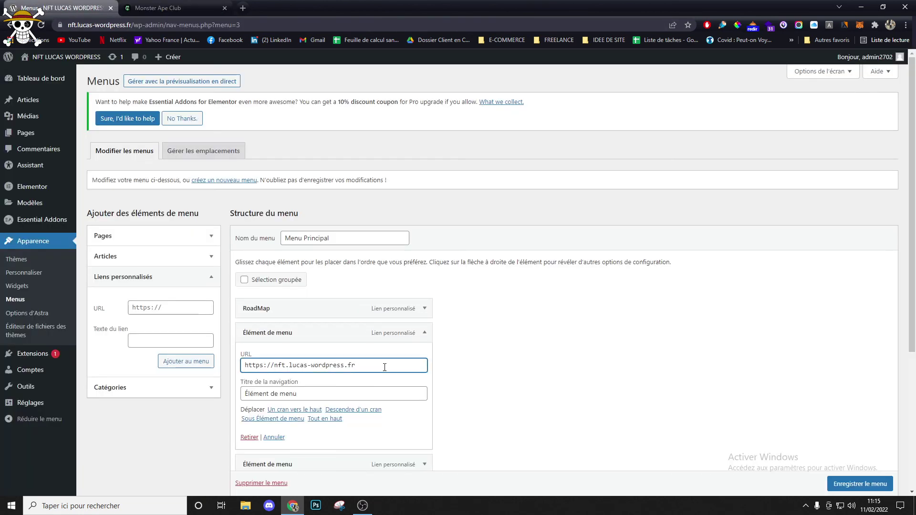
text(#art)
triple_click(323, 393)
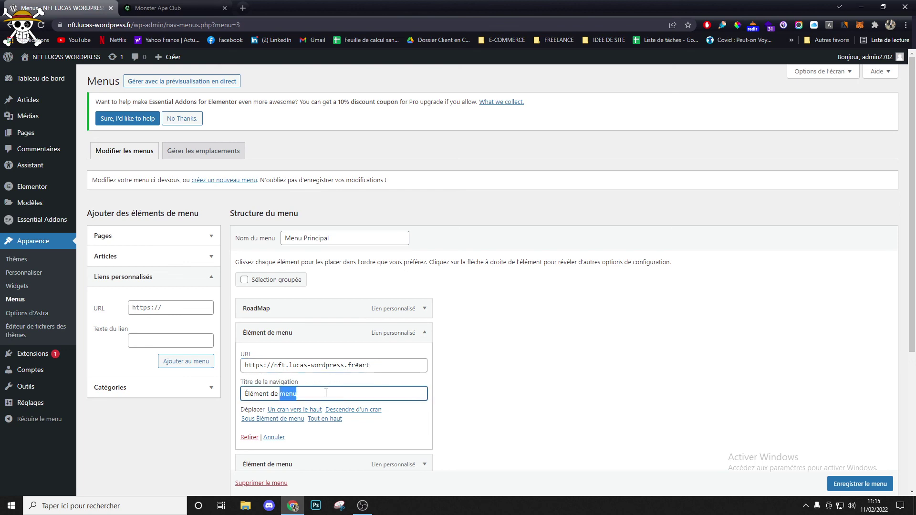
text(Art Studio)
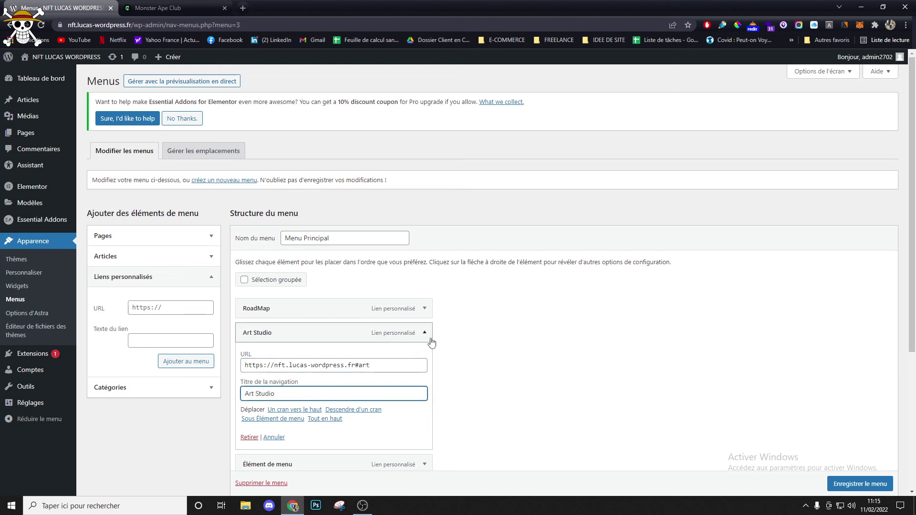
click(424, 333)
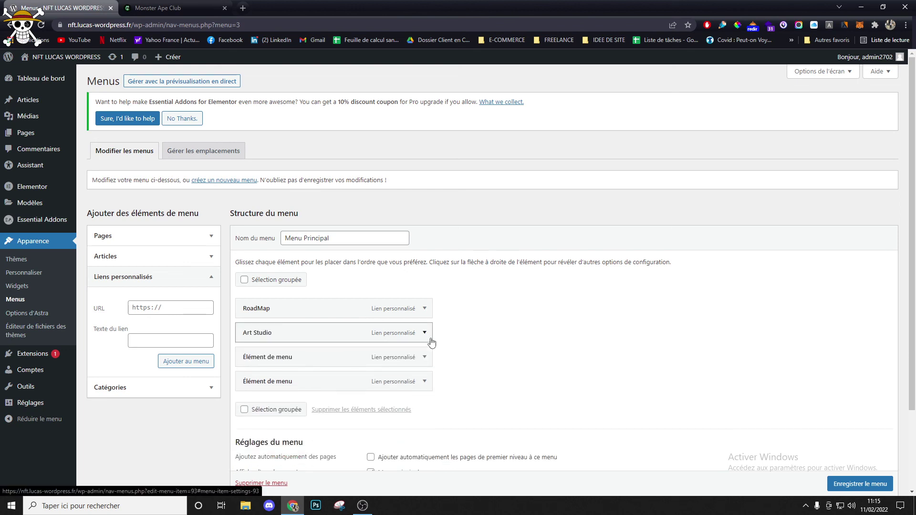
click(425, 357)
click(181, 7)
click(82, 7)
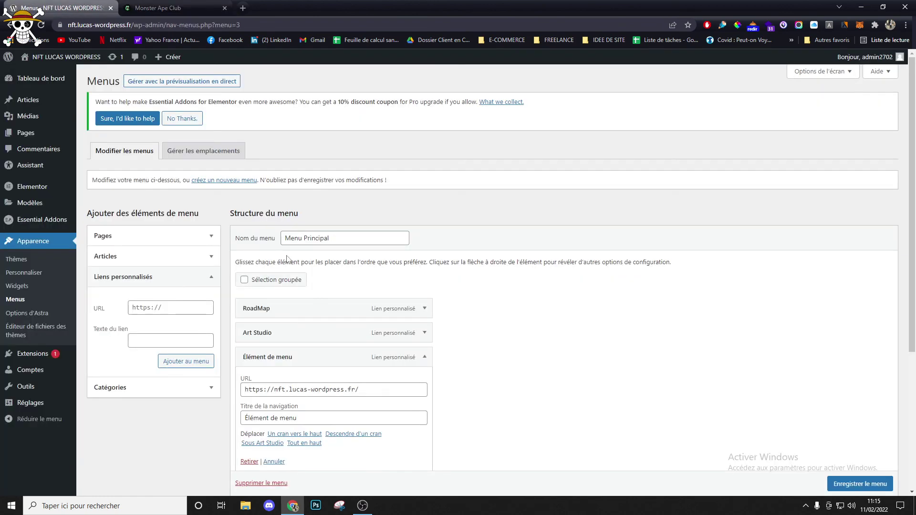
scroll(310, 377, down, 2)
triple_click(311, 328)
text(Team)
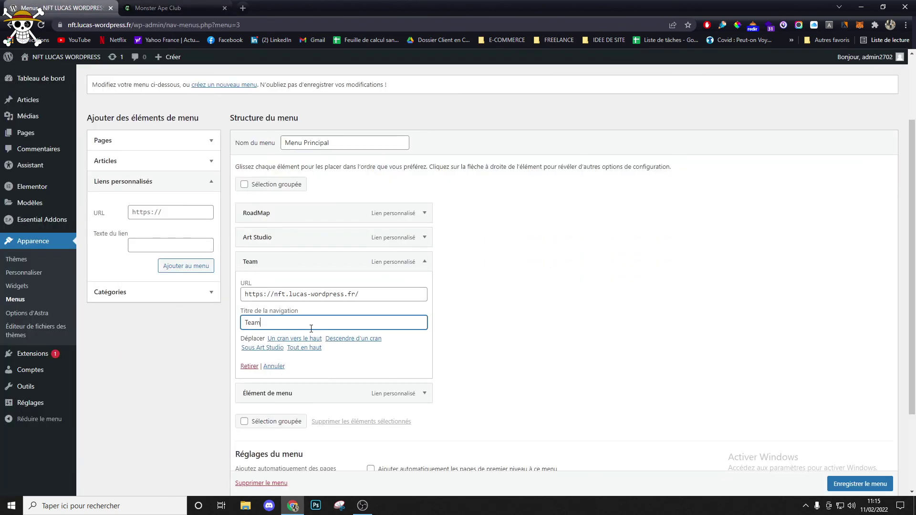
click(378, 300)
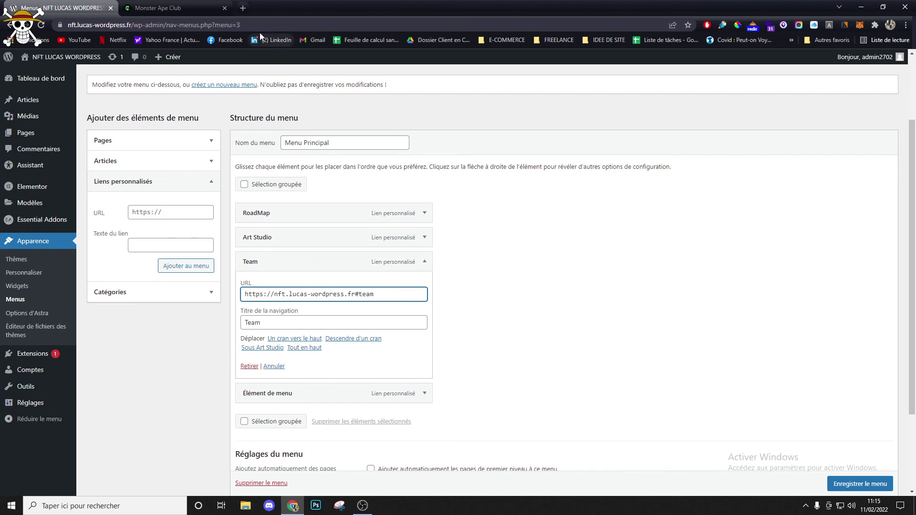
click(209, 8)
click(107, 6)
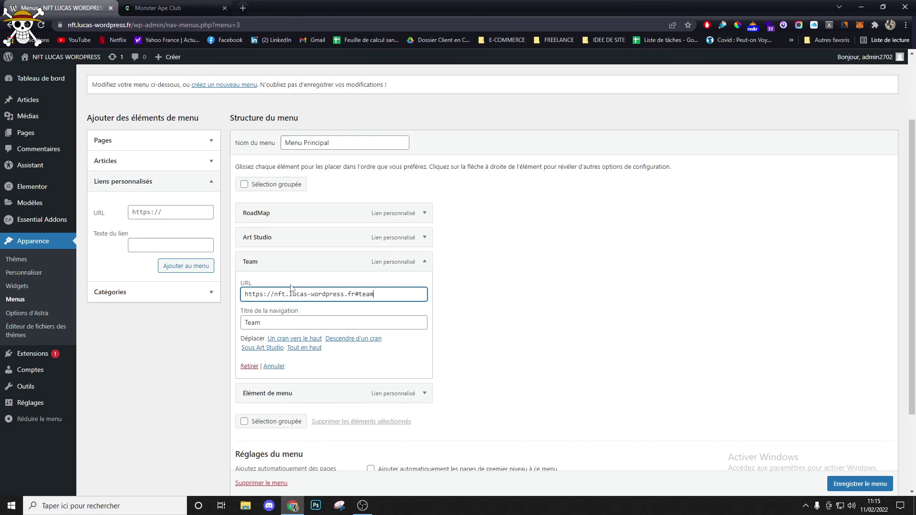
click(422, 394)
click(307, 453)
double_click(308, 453)
text(Fa)
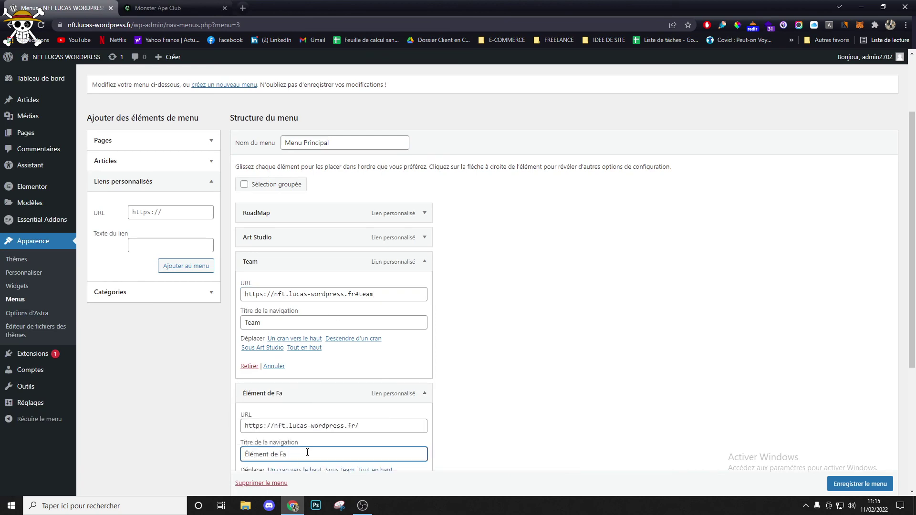
triple_click(307, 453)
text(Faq)
click(368, 427)
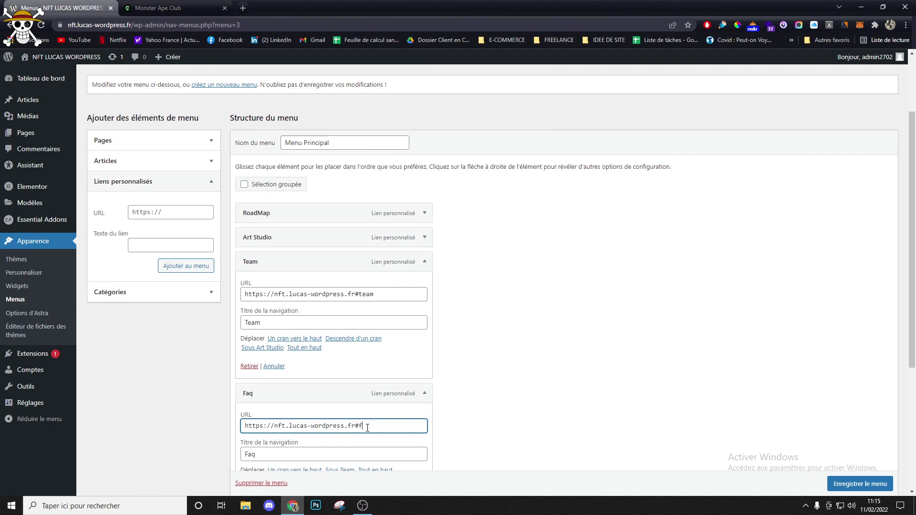
text(#faq)
click(859, 483)
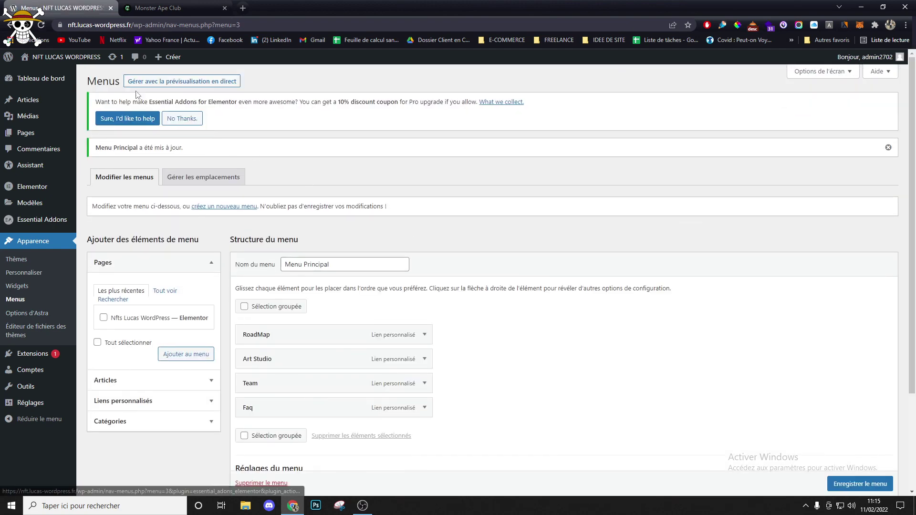
- Check the live site in a new tab, and save Nfts Lucas WordPress as the static homepage in the reading settings
click(38, 68)
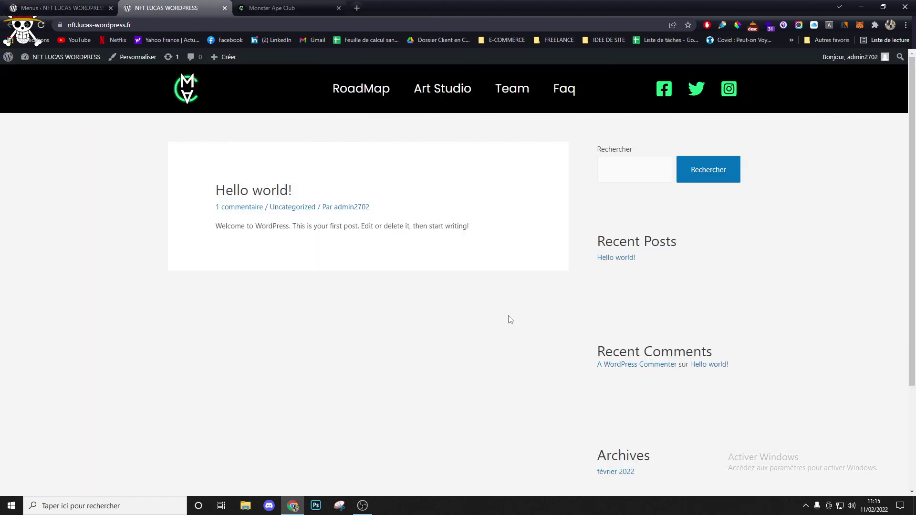
click(62, 8)
mouse_move(33, 405)
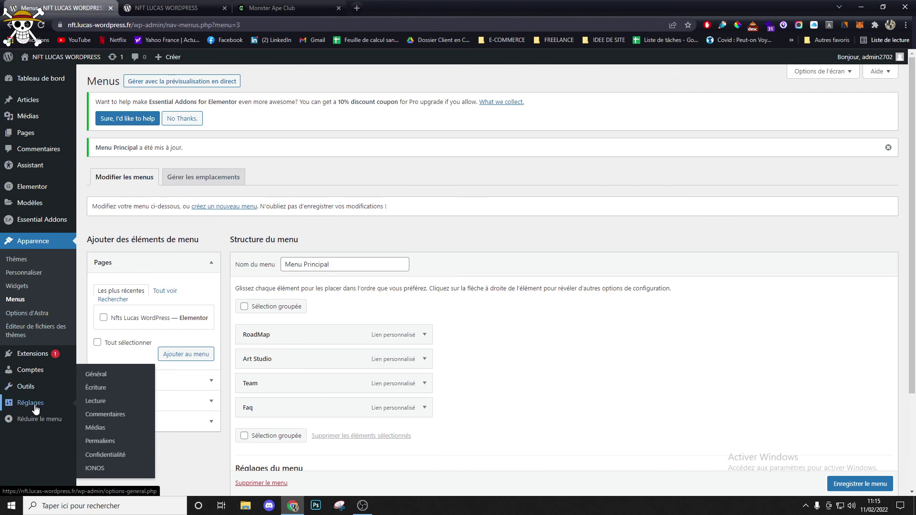
click(101, 402)
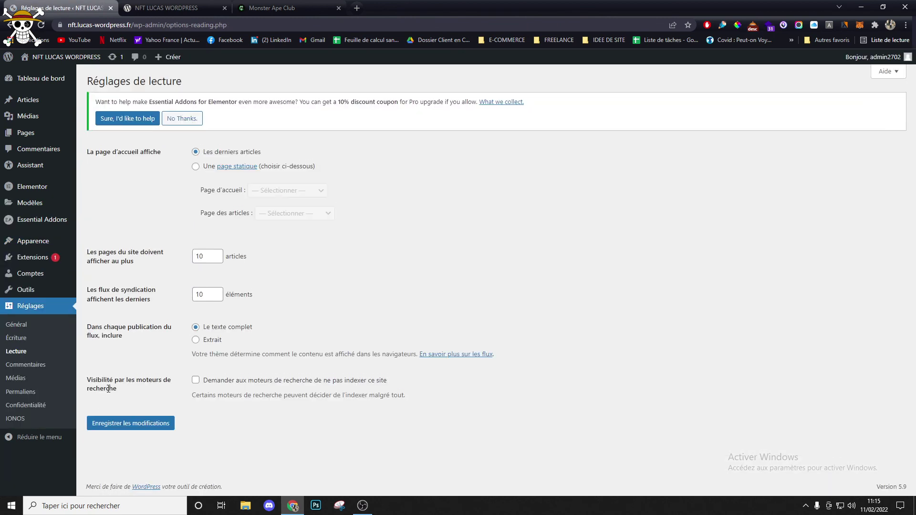
click(195, 171)
click(292, 190)
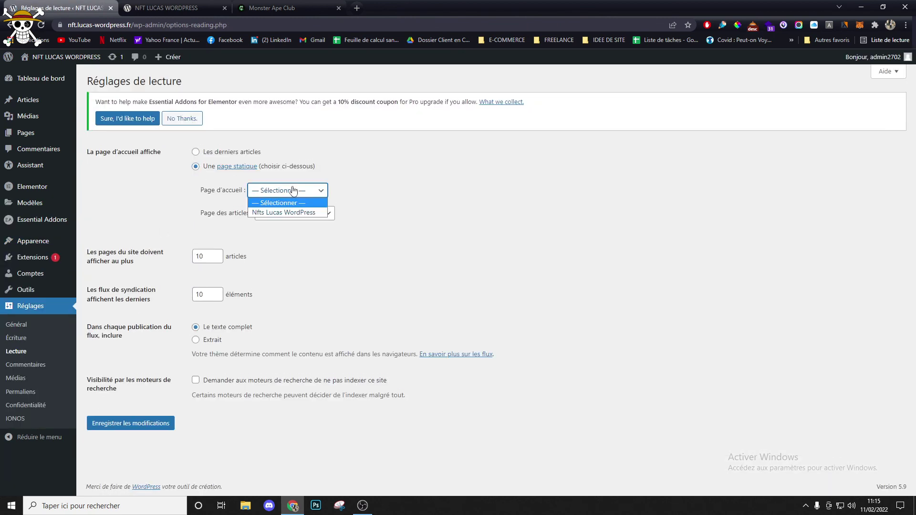
click(296, 210)
click(132, 423)
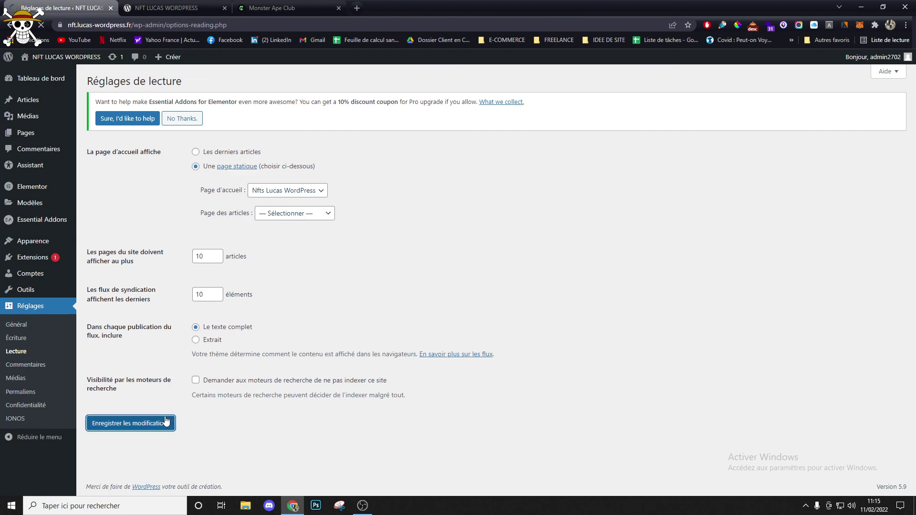
- Reload the live site and test the Team and Faq menu links, checking the page down to its footer
click(160, 6)
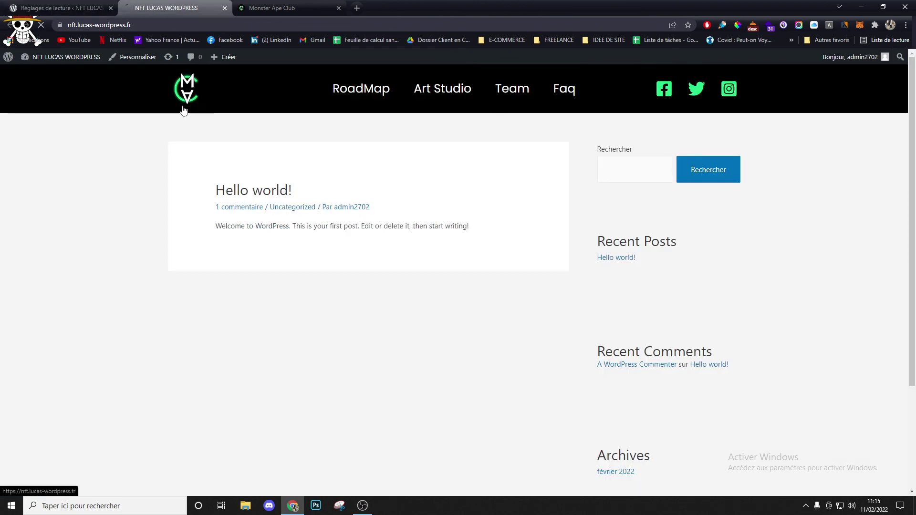
key(F5)
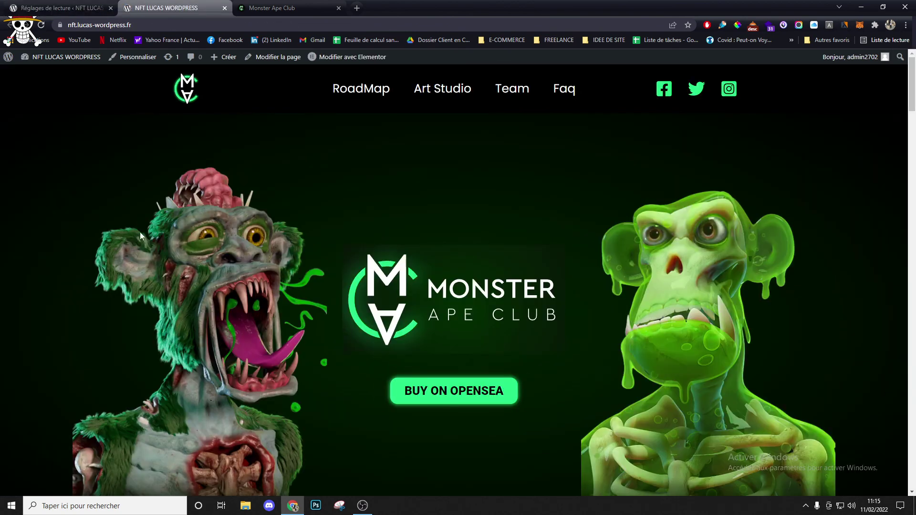
click(509, 91)
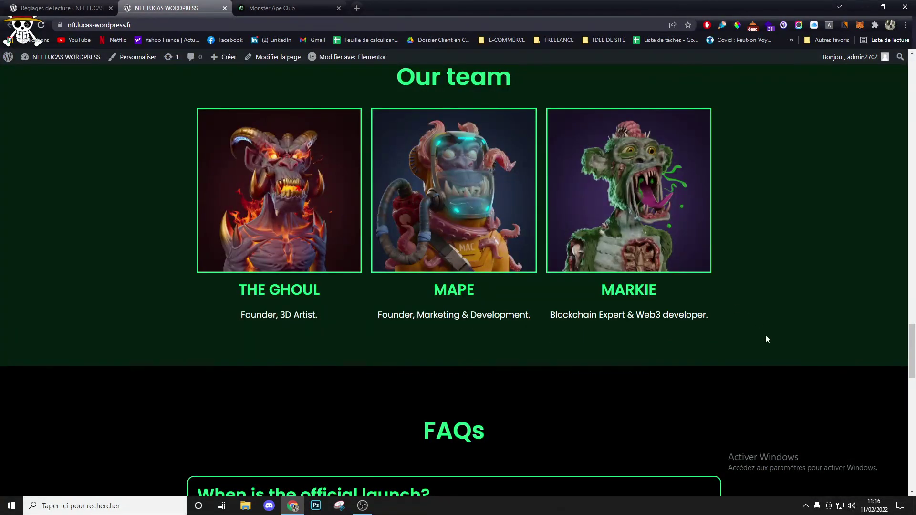
scroll(757, 302, up, 15)
click(577, 89)
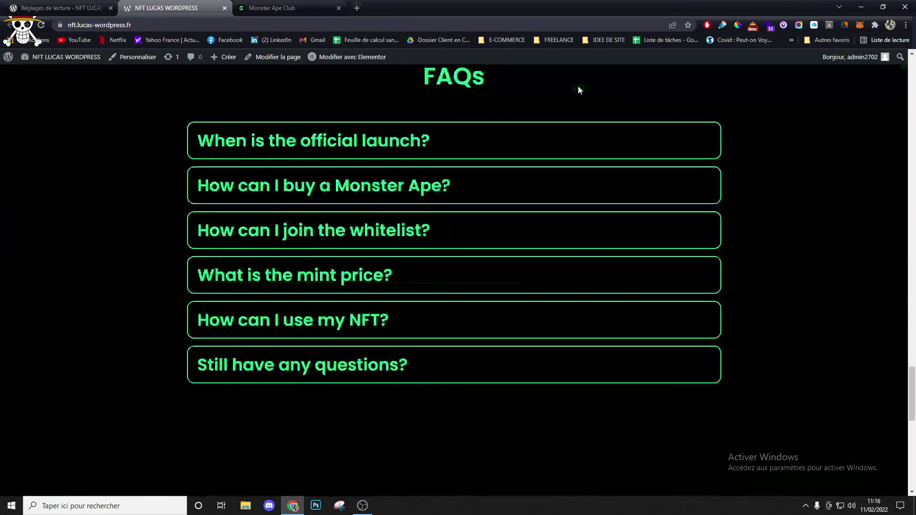
scroll(776, 309, down, 12)
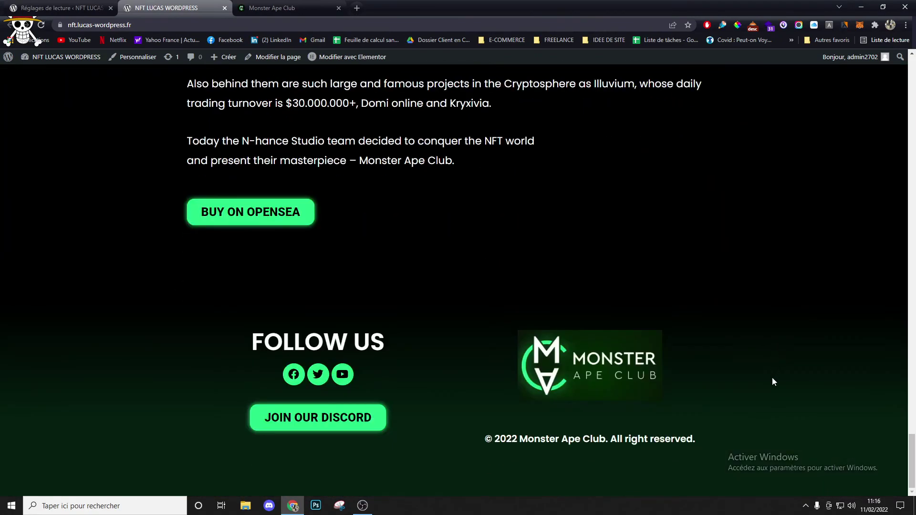
scroll(764, 344, up, 15)
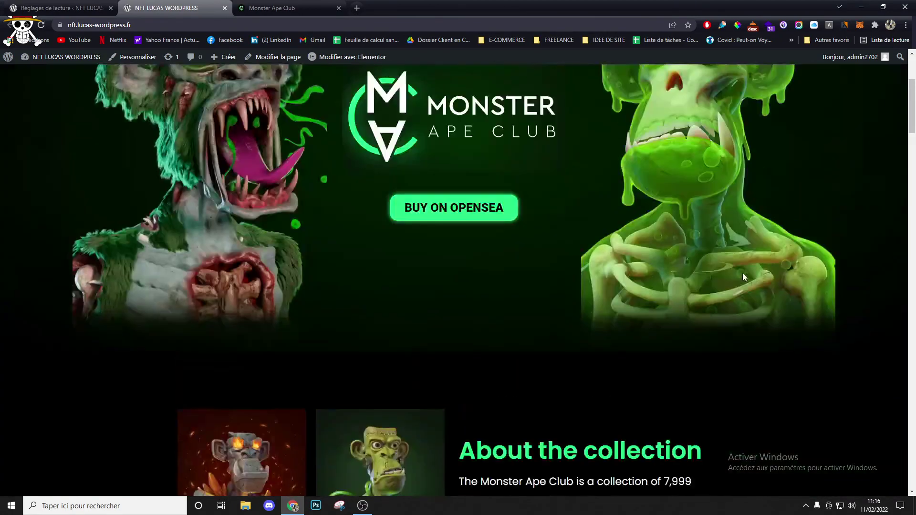
scroll(743, 275, up, 4)
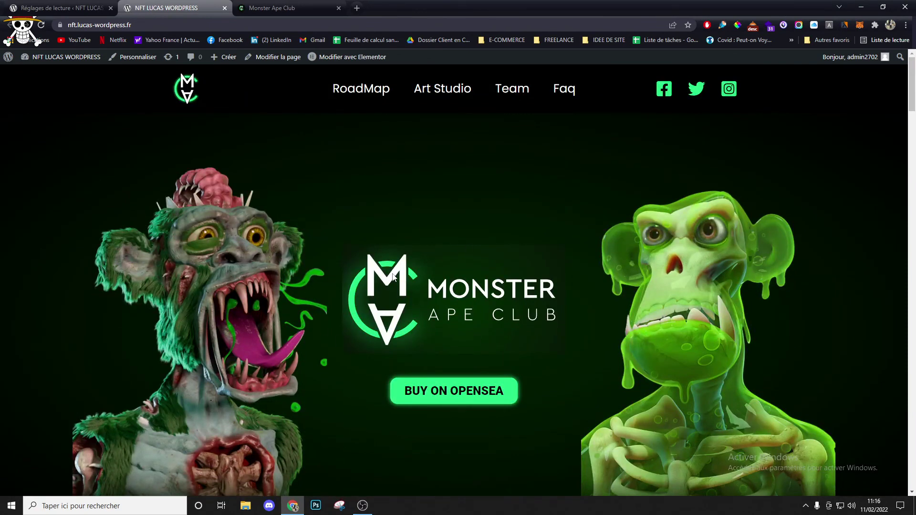
- Review the live homepage from the hero through the collection, Roadmap and team sections to the FAQs
scroll(473, 295, down, 2)
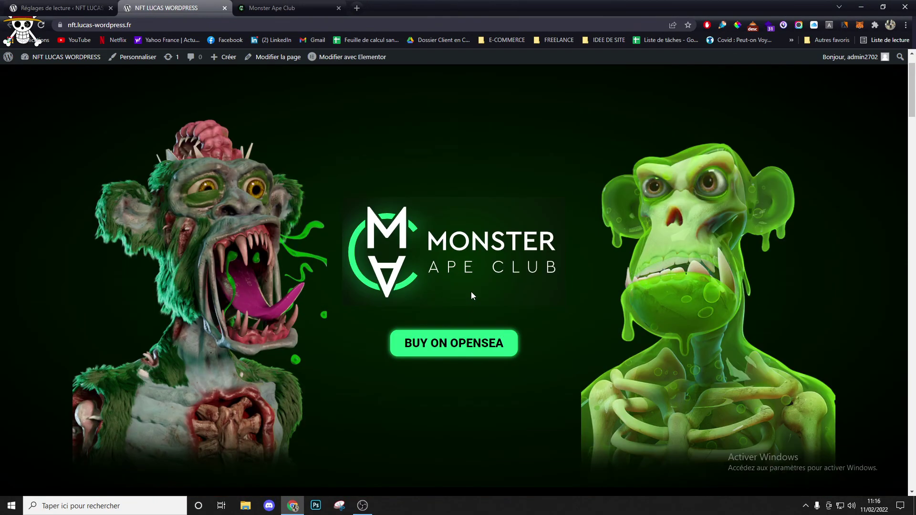
scroll(443, 297, down, 6)
scroll(442, 296, down, 15)
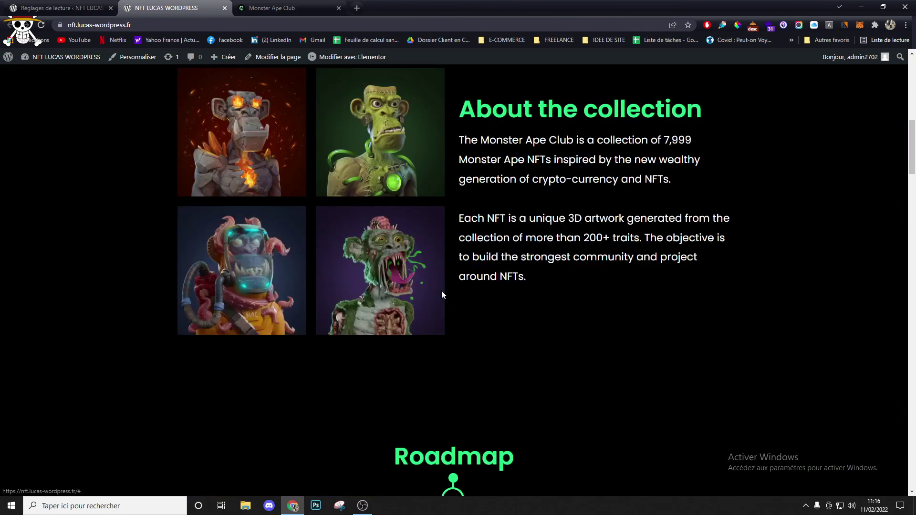
scroll(442, 295, down, 15)
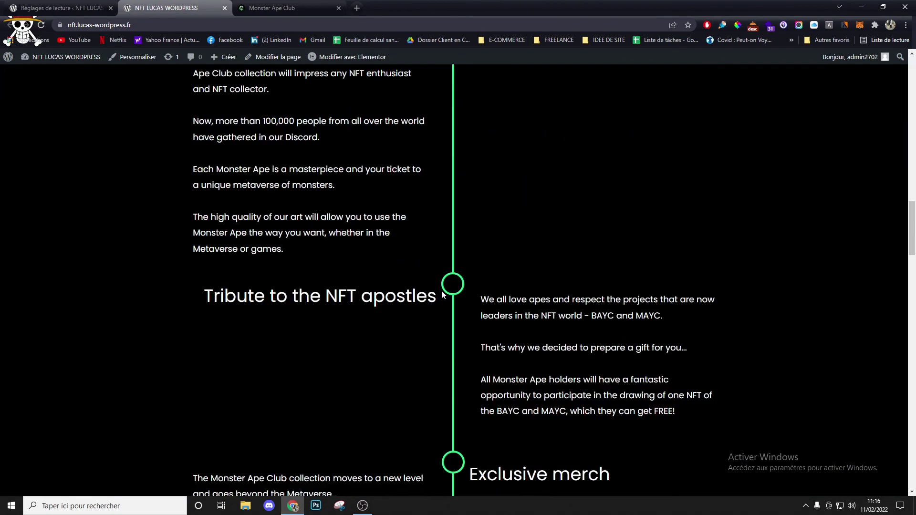
scroll(473, 241, down, 5)
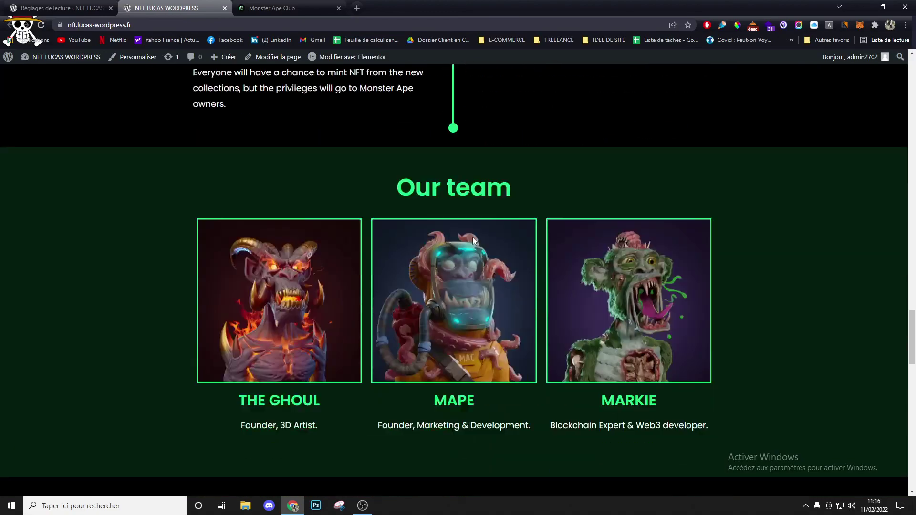
scroll(473, 241, up, 15)
scroll(585, 260, up, 3)
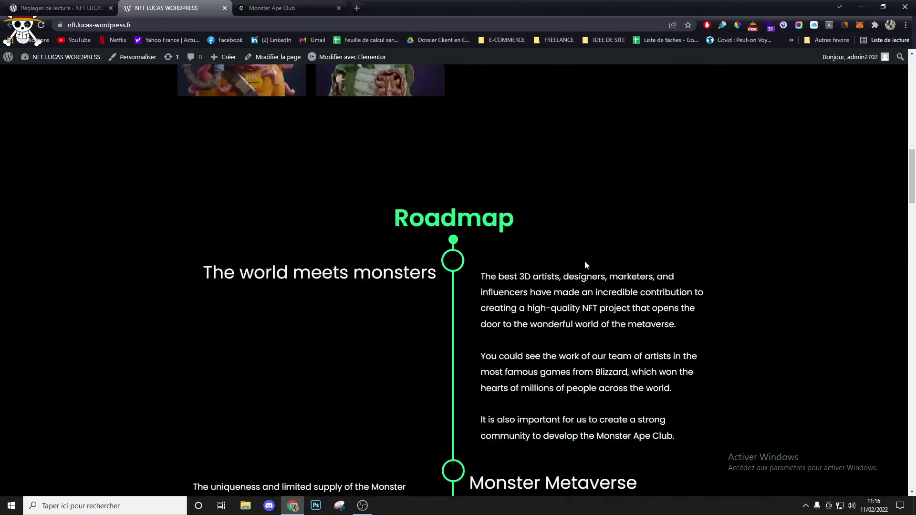
scroll(506, 248, down, 5)
drag(453, 125, 460, 180)
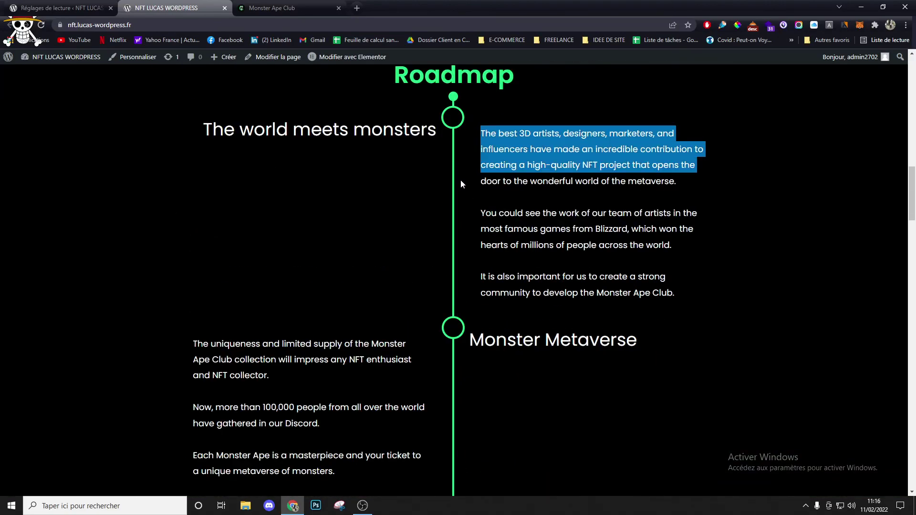
click(460, 179)
scroll(568, 269, down, 5)
scroll(346, 206, down, 20)
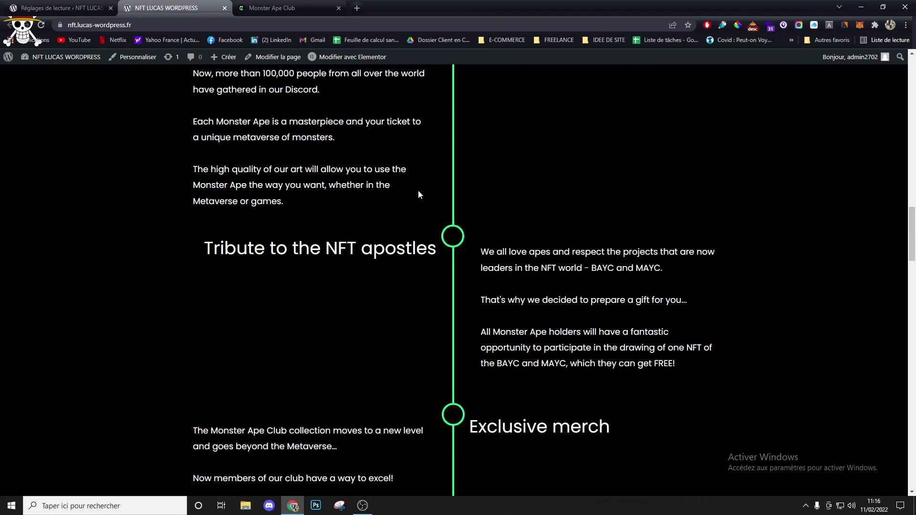
scroll(468, 205, down, 15)
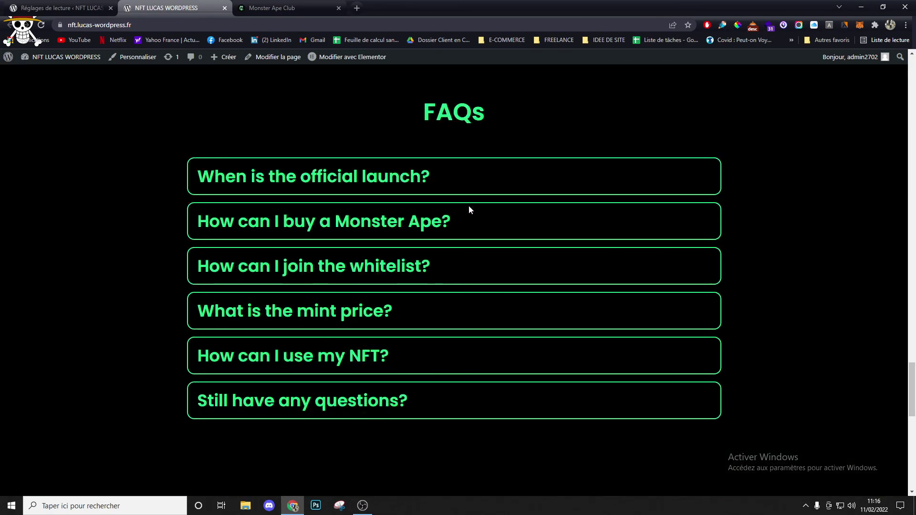